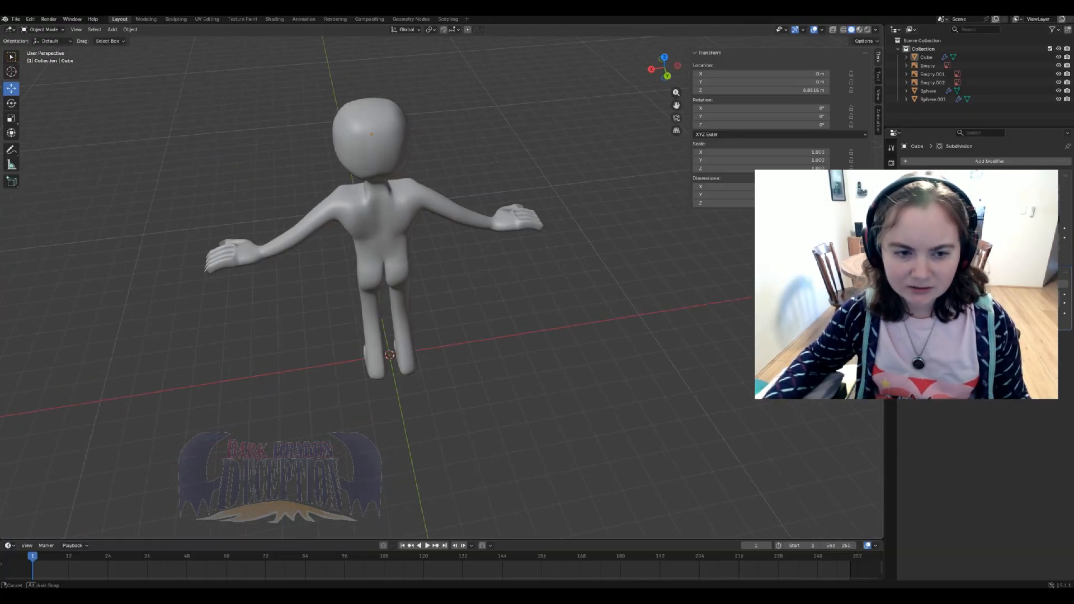
- Examine the character model's torso, arms and head from the back, side and front
scroll(442, 283, "up", 4)
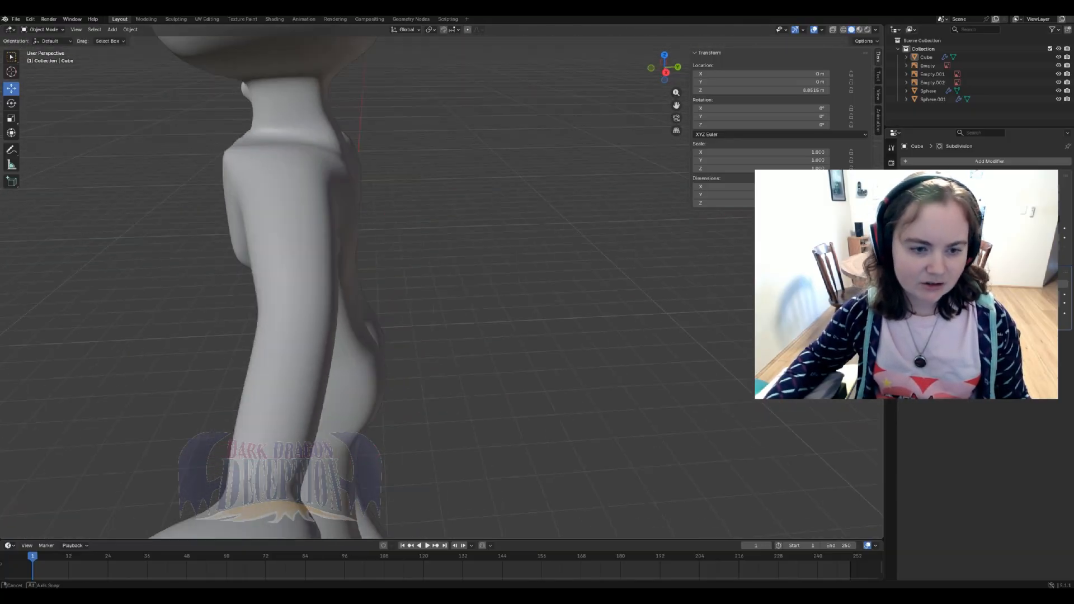
scroll(442, 283, "down", 4)
scroll(442, 282, "up", 3)
middle_click_drag(738, 436, 713, 526, "shift")
scroll(464, 372, "down", 2)
scroll(714, 526, "up", 8)
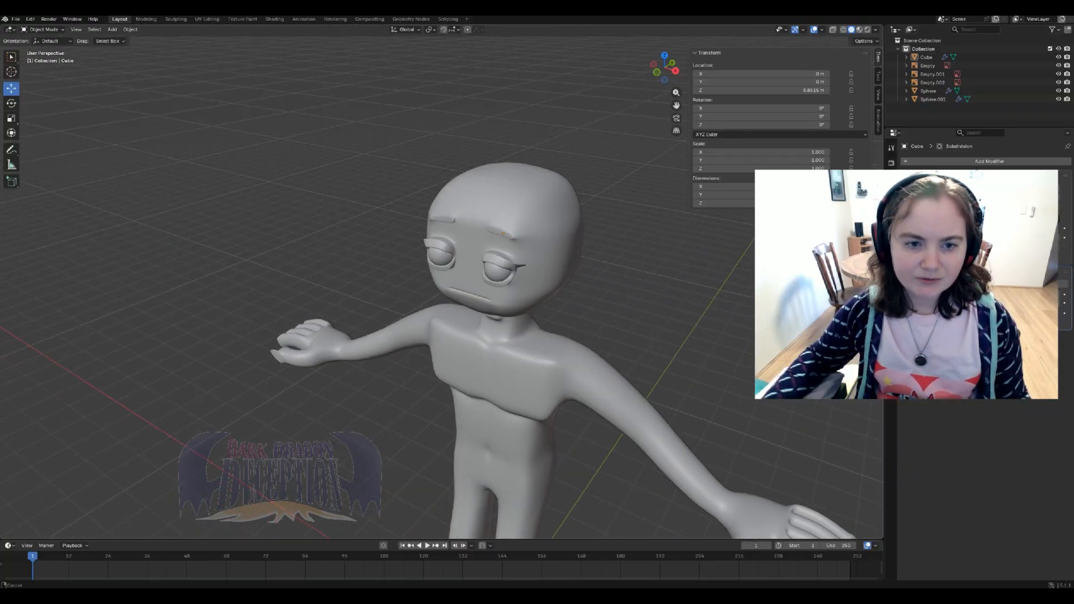
middle_click_drag(442, 302, 418, 302)
scroll(369, 299, "down", 8)
scroll(419, 303, "up", 1)
- Open the body mesh for editing and inspect the topology of the hand
left_click(419, 325)
key("Tab")
middle_click_drag(503, 303, 500, 235)
scroll(442, 282, "up", 4)
middle_click_drag(442, 358, 564, 171, "shift")
scroll(442, 282, "up", 3)
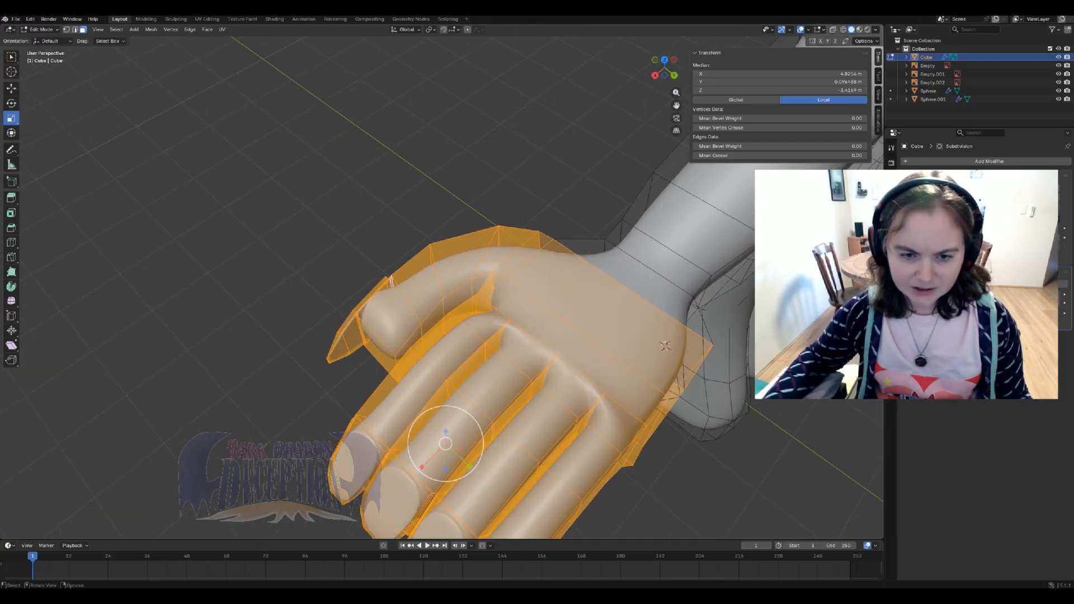
key("Tab")
middle_click_drag(442, 282, 389, 269)
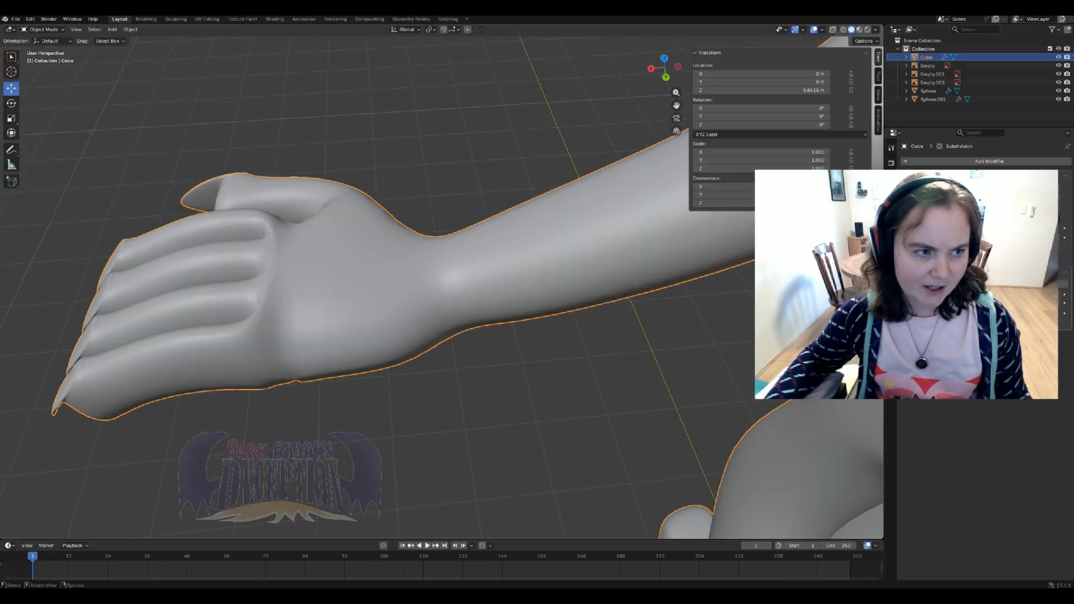
key("Tab")
middle_click_drag(694, 492, 727, 494)
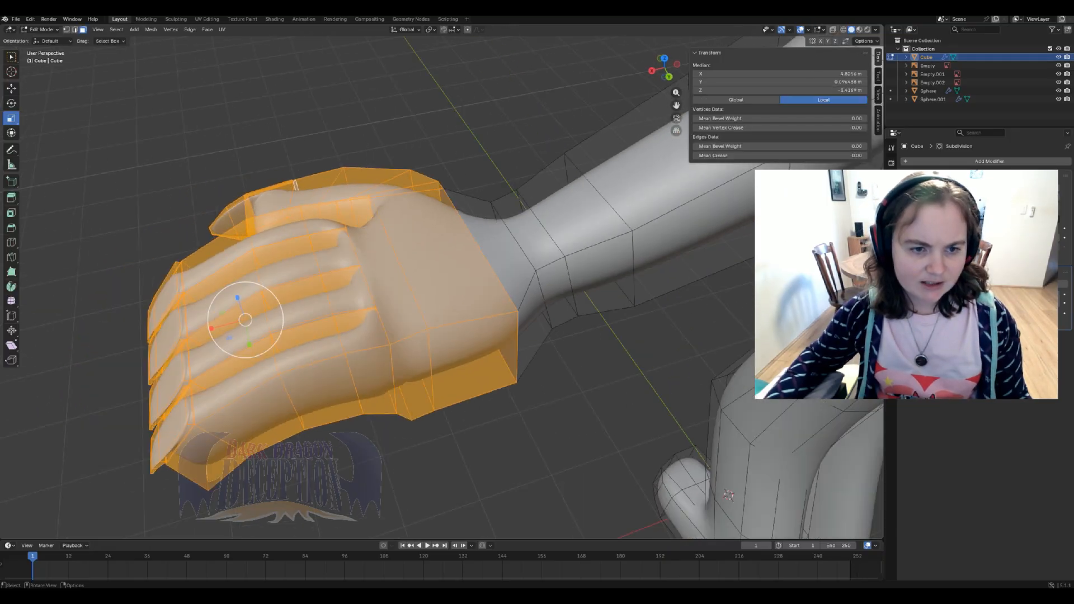
- Select the edges running across the back of the hand and around its sides, and dissolve them
left_click(75, 29)
left_click(396, 255)
left_click(430, 345, "shift")
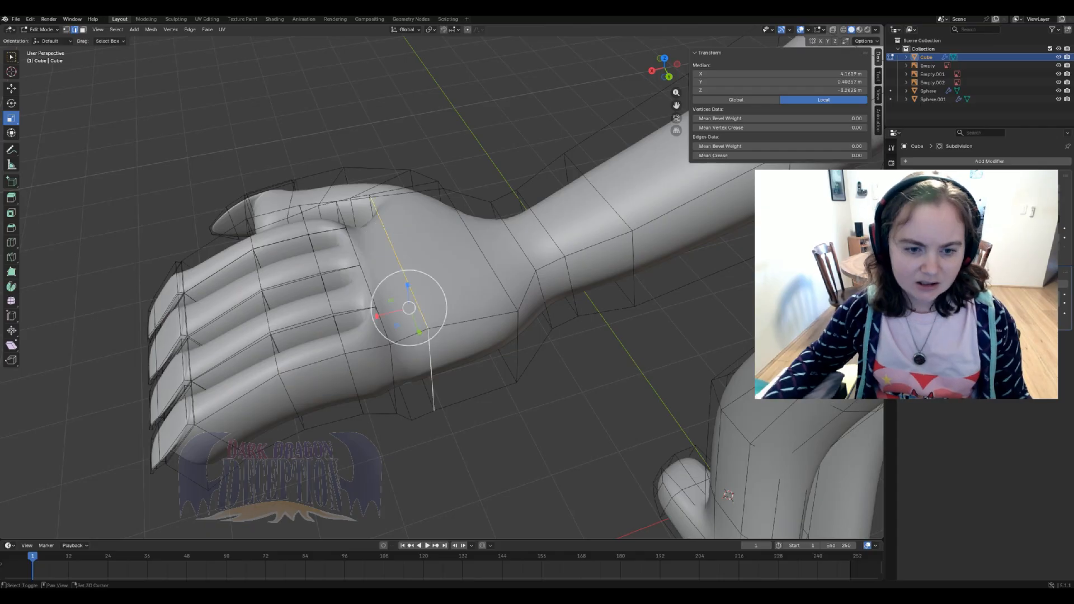
middle_click_drag(430, 344, 434, 163)
scroll(434, 263, "up", 2)
left_click(419, 307, "shift")
middle_click_drag(420, 306, 599, 526)
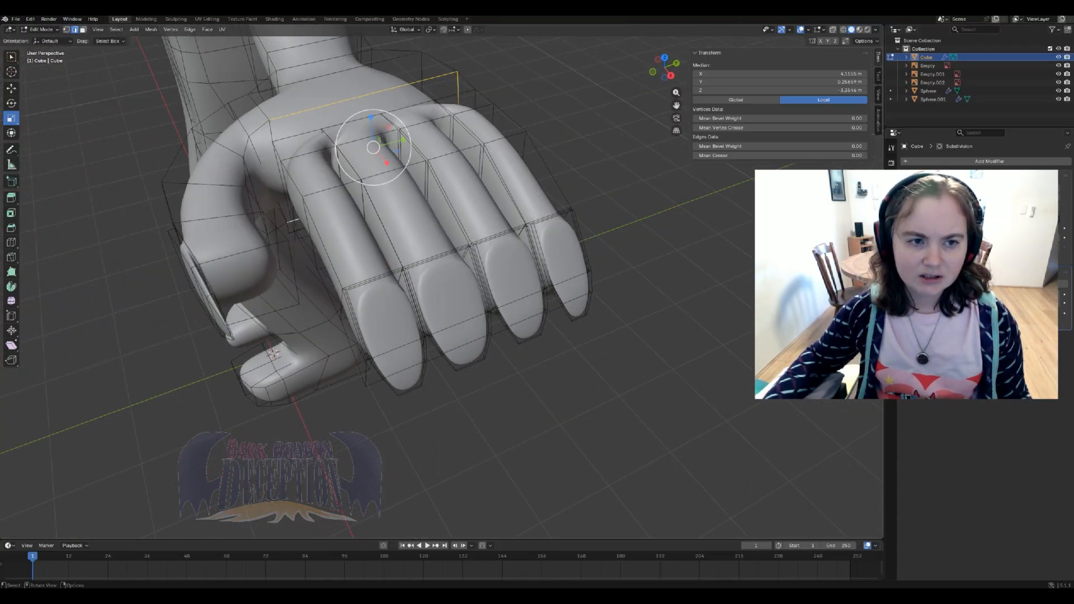
middle_click_drag(392, 252, 531, 421, "shift")
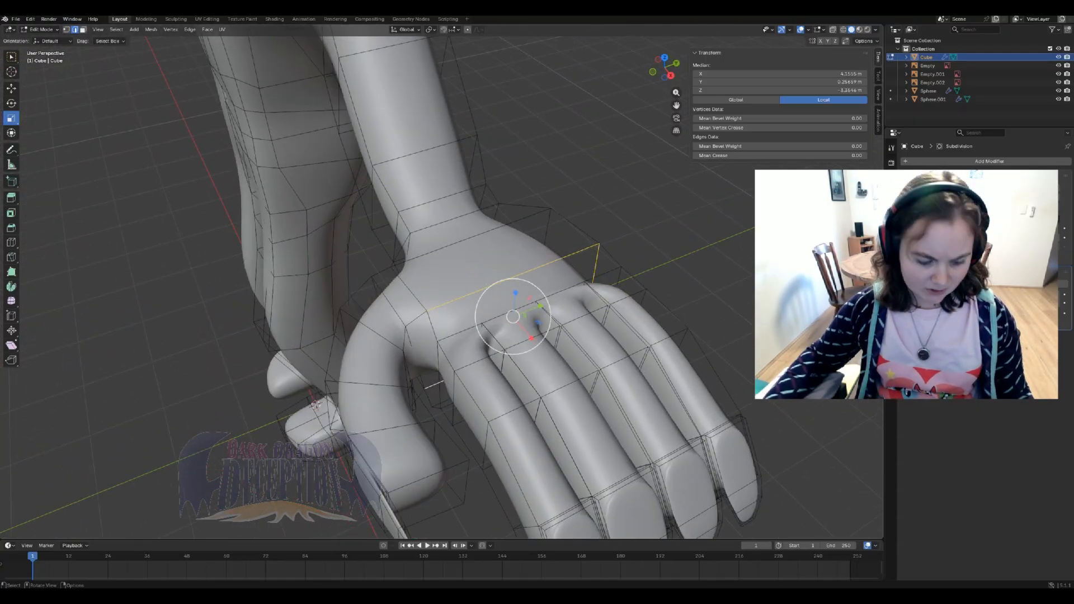
key("x")
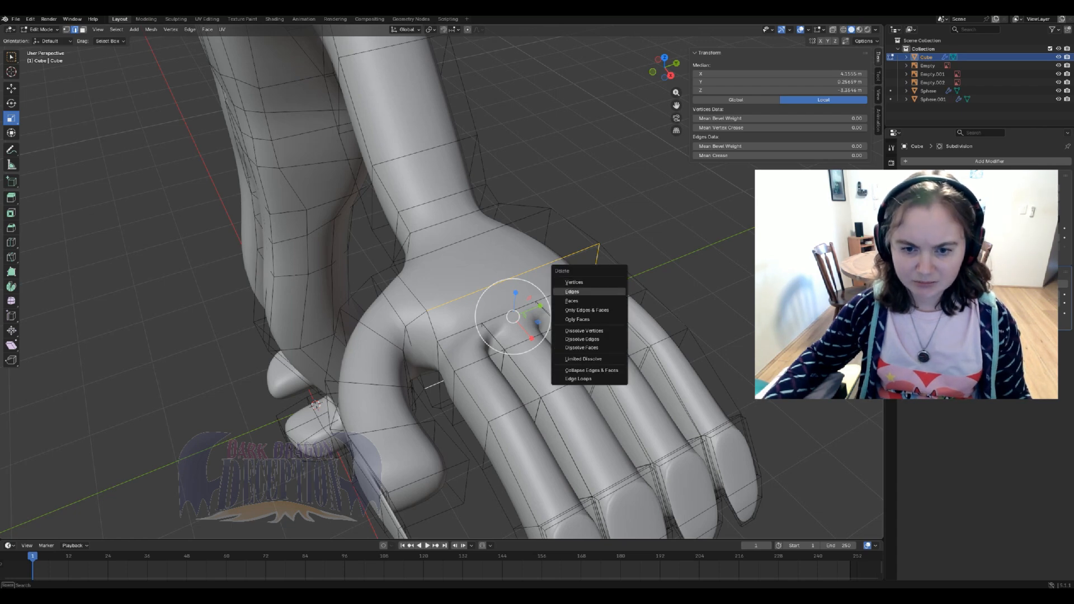
left_click(582, 340)
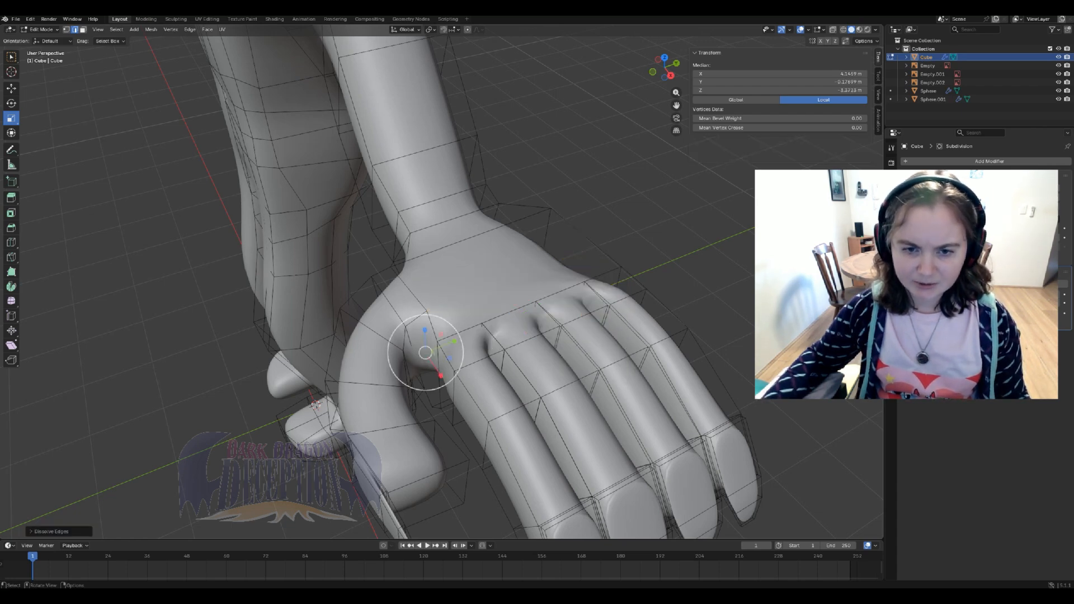
- Cut a new edge with the Knife from the vertex above the thumb crease to the vertical edge at the index finger's base
middle_click_drag(582, 339, 456, 316)
key("Tab")
key("Tab")
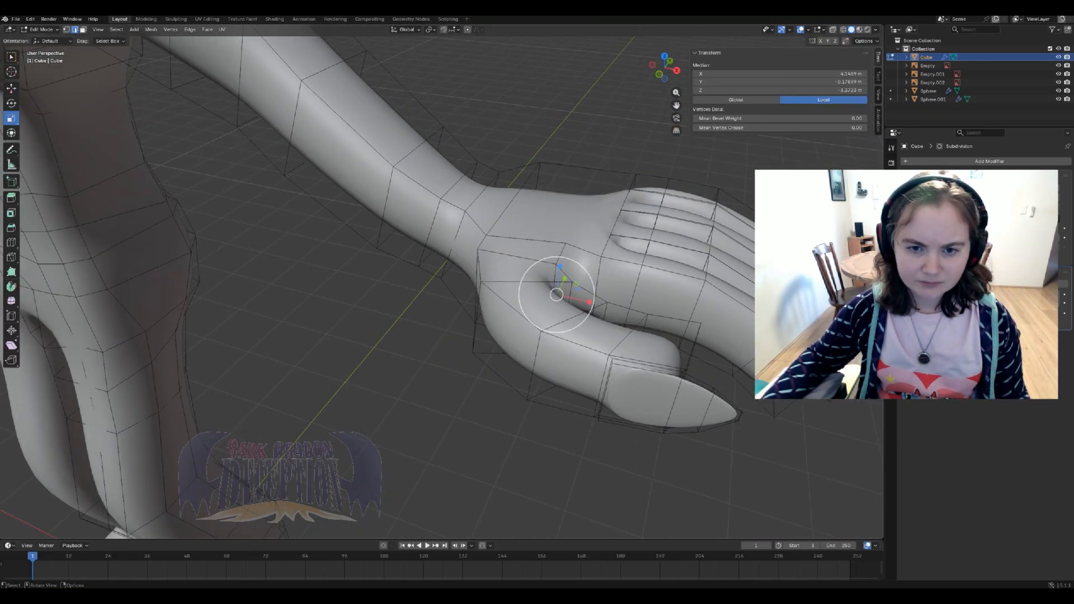
scroll(442, 281, "up", 3)
middle_click_drag(633, 304, 418, 321, "shift")
scroll(442, 281, "up", 2)
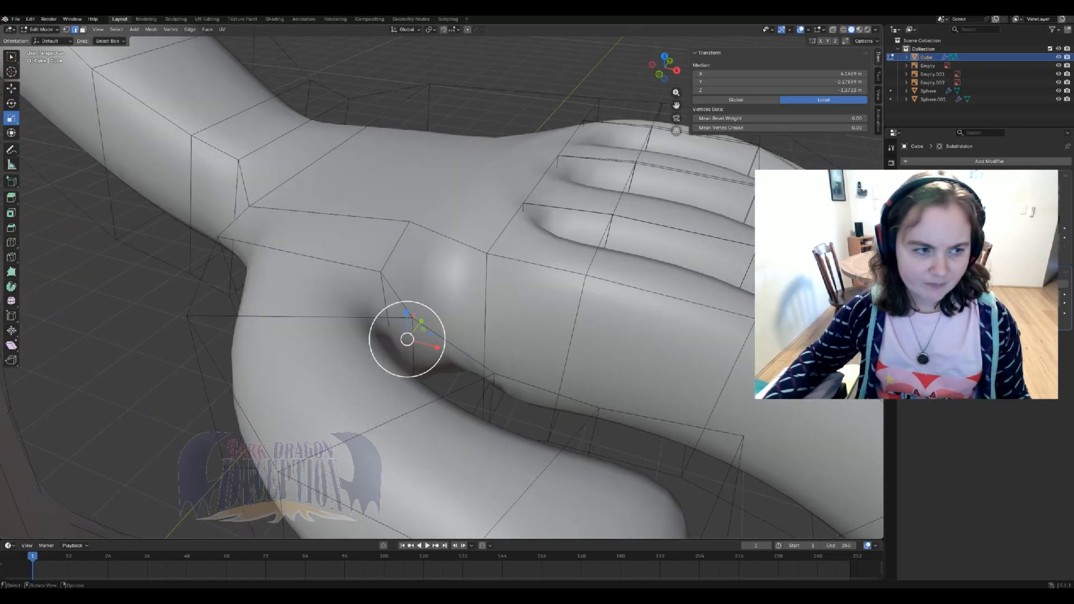
left_click(11, 256)
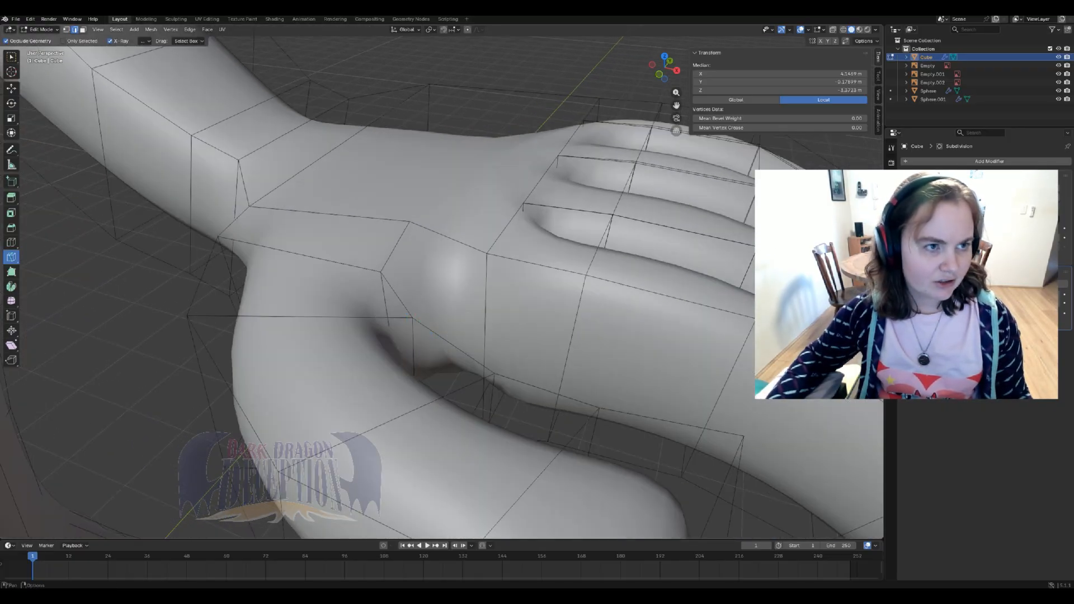
key("1")
scroll(442, 282, "up", 2)
middle_click_drag(442, 281, 435, 287)
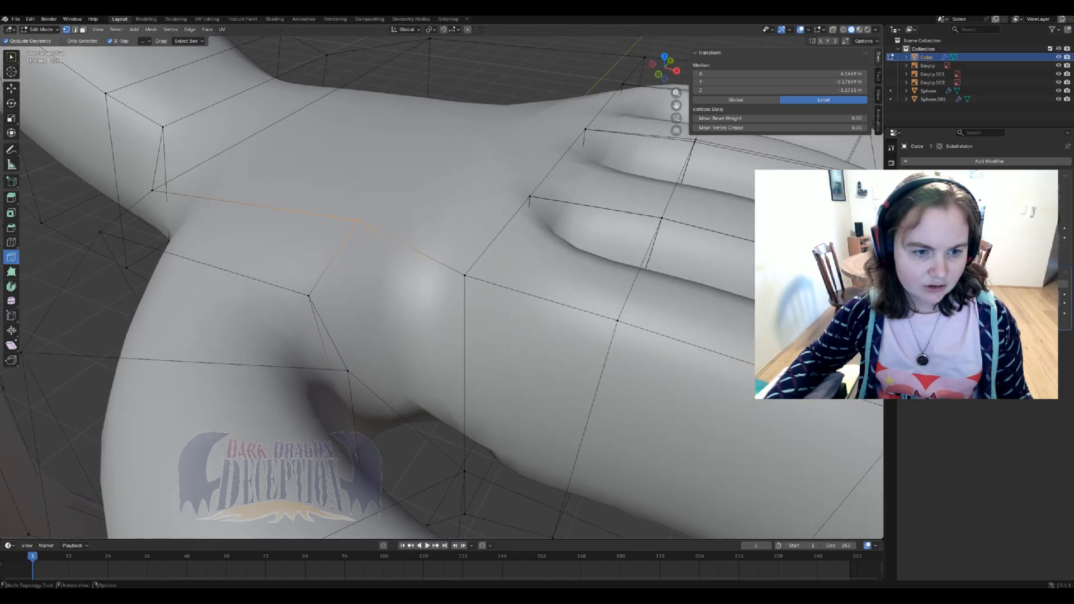
left_click(308, 295)
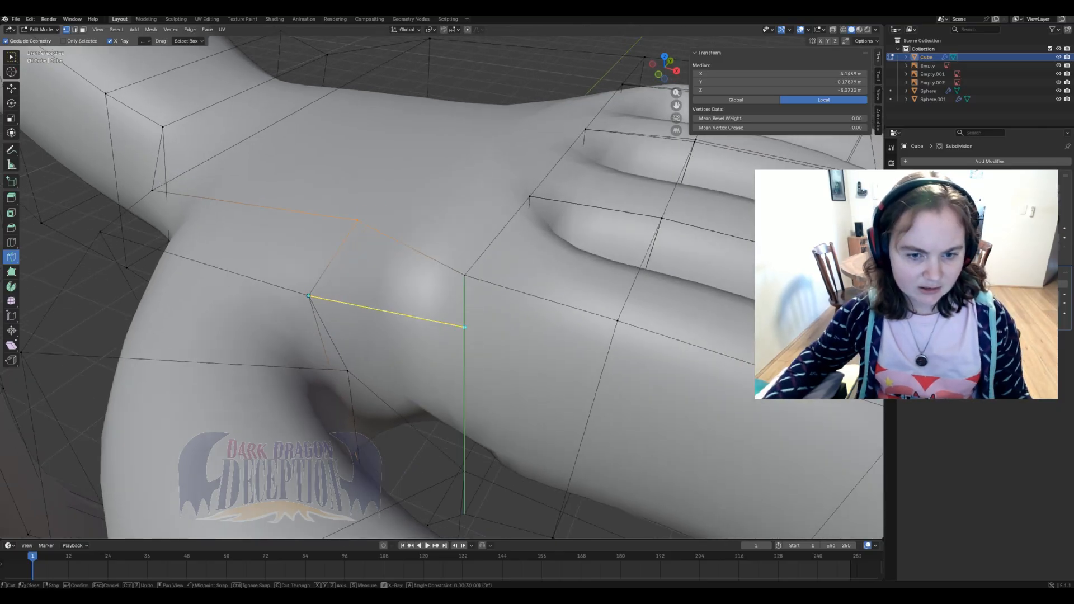
left_click(465, 327)
key("Return")
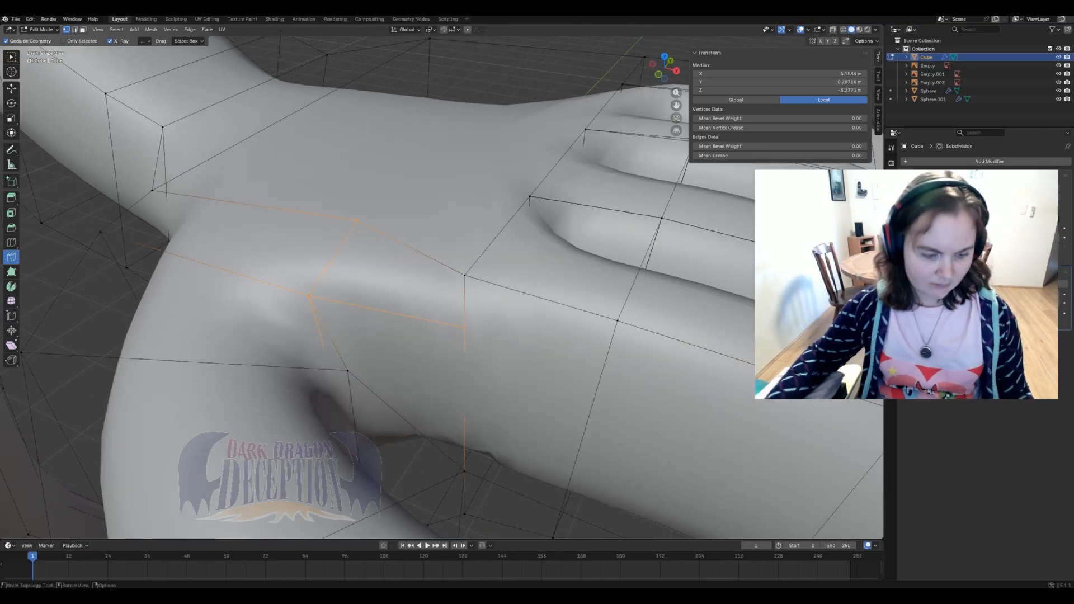
- Check the edited hand, the whole figure and the chest in Object Mode
key("Tab")
scroll(465, 327, "down", 5)
middle_click_drag(464, 327, 518, 185)
scroll(405, 249, "down", 4)
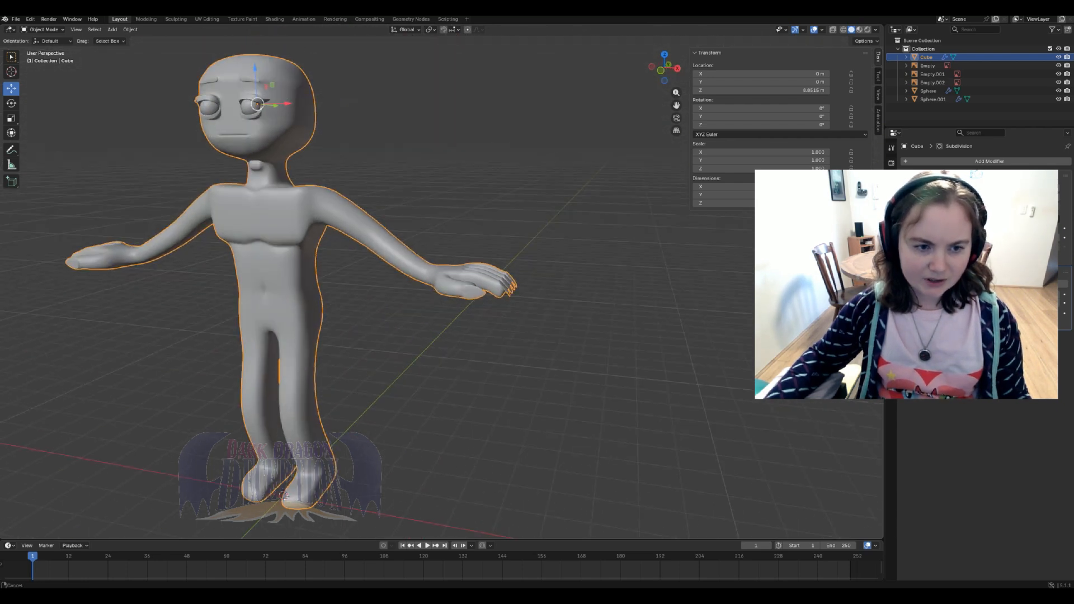
middle_click_drag(265, 252, 447, 292, "shift")
scroll(447, 293, "up", 3)
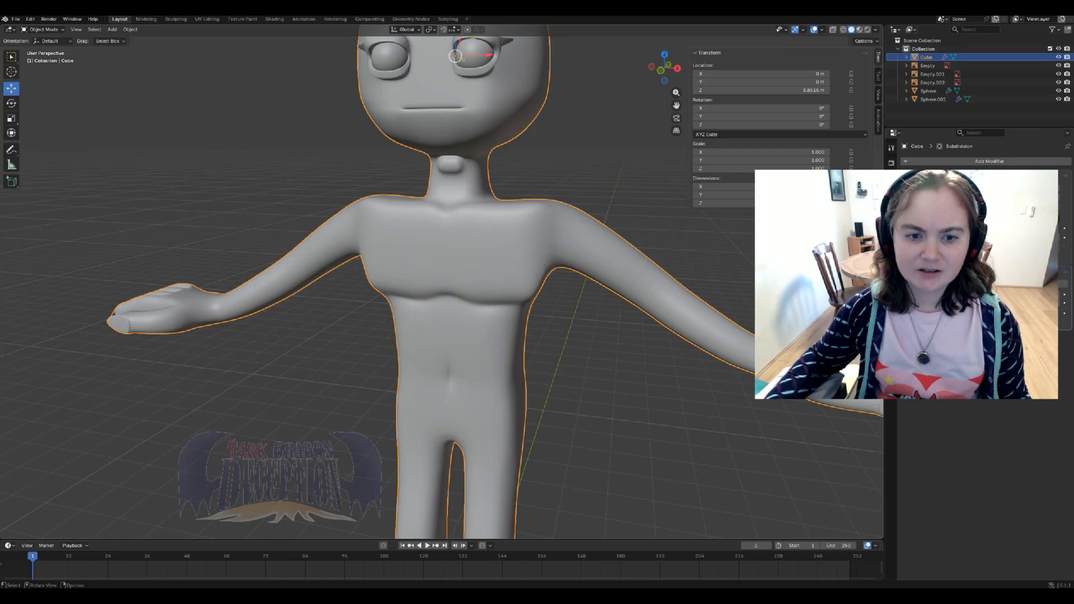
scroll(447, 292, "up", 2)
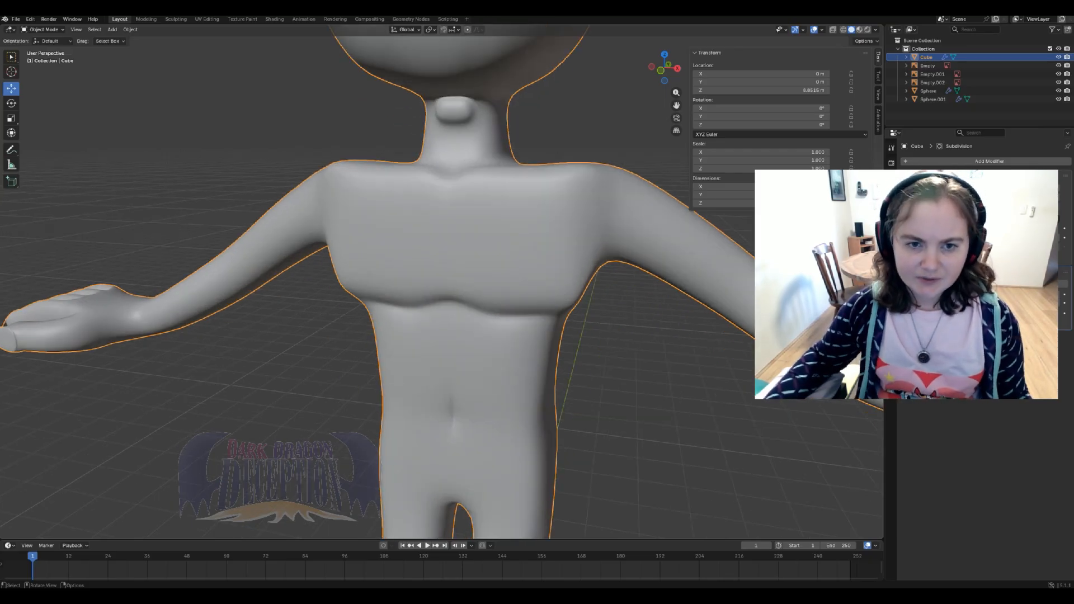
middle_click_drag(447, 292, 397, 361)
scroll(396, 361, "up", 1)
- Push the chest's lower centre-line vertex inward along the Y axis
key("Tab")
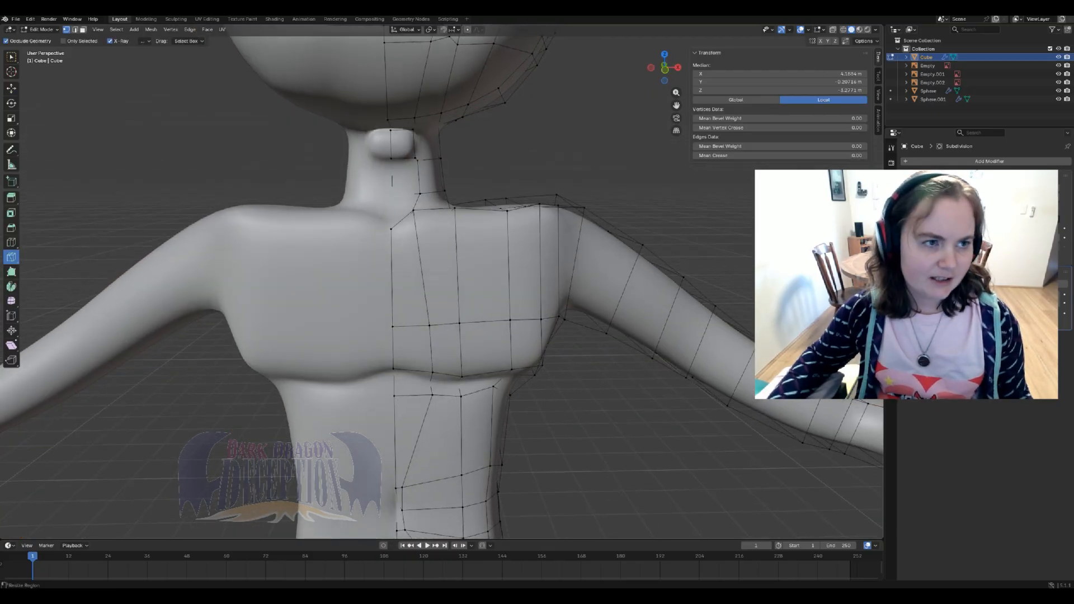
middle_click_drag(396, 361, 444, 350, "shift")
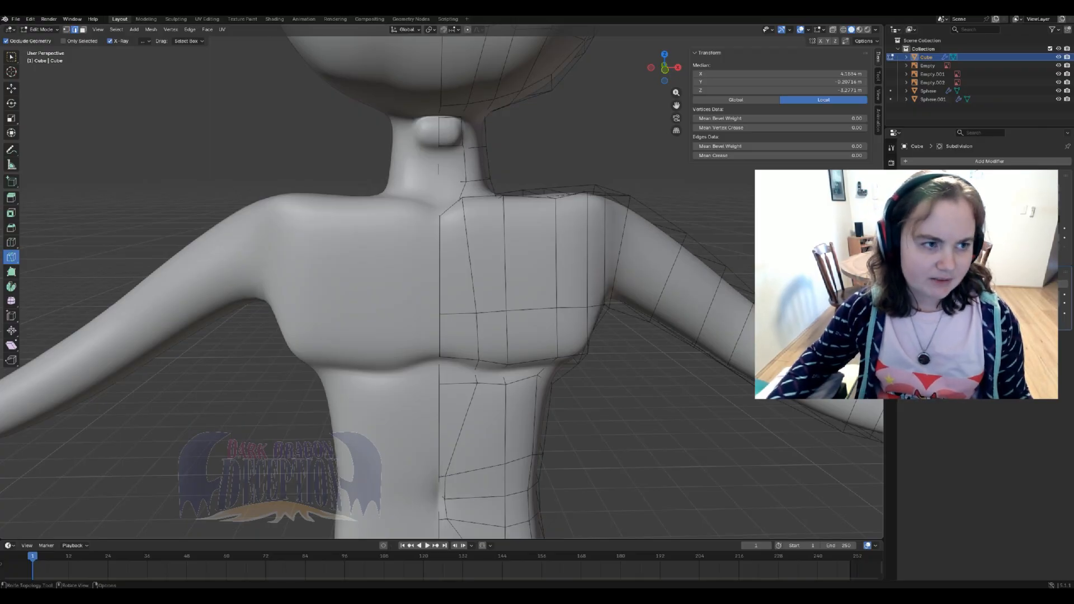
key("shift+space")
key("g")
scroll(439, 283, "up", 2)
middle_click_drag(439, 282, 632, 313)
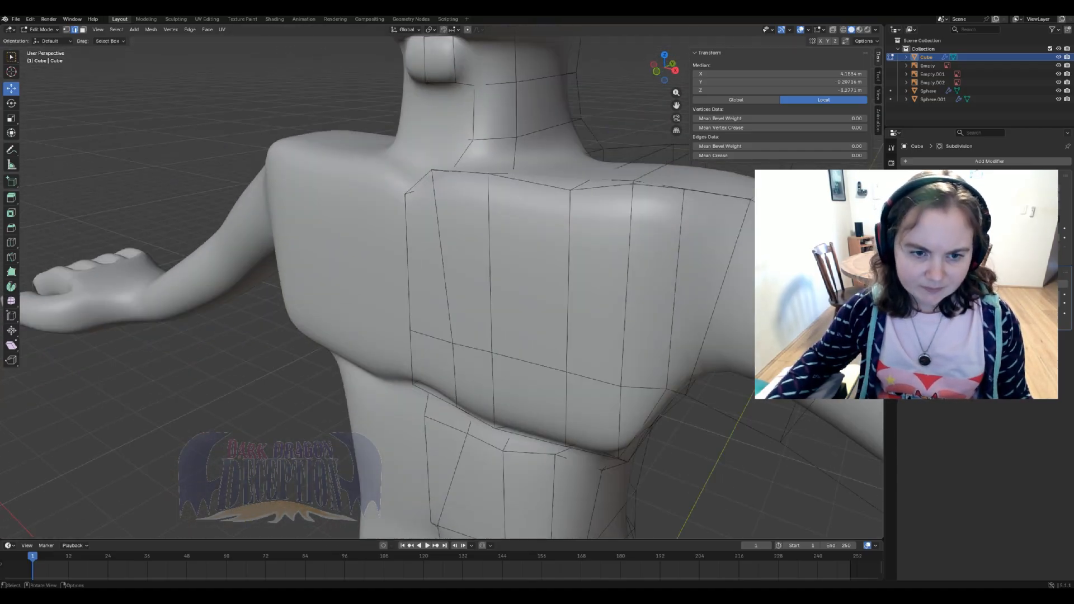
left_click(409, 262)
middle_click_drag(409, 262, 381, 264)
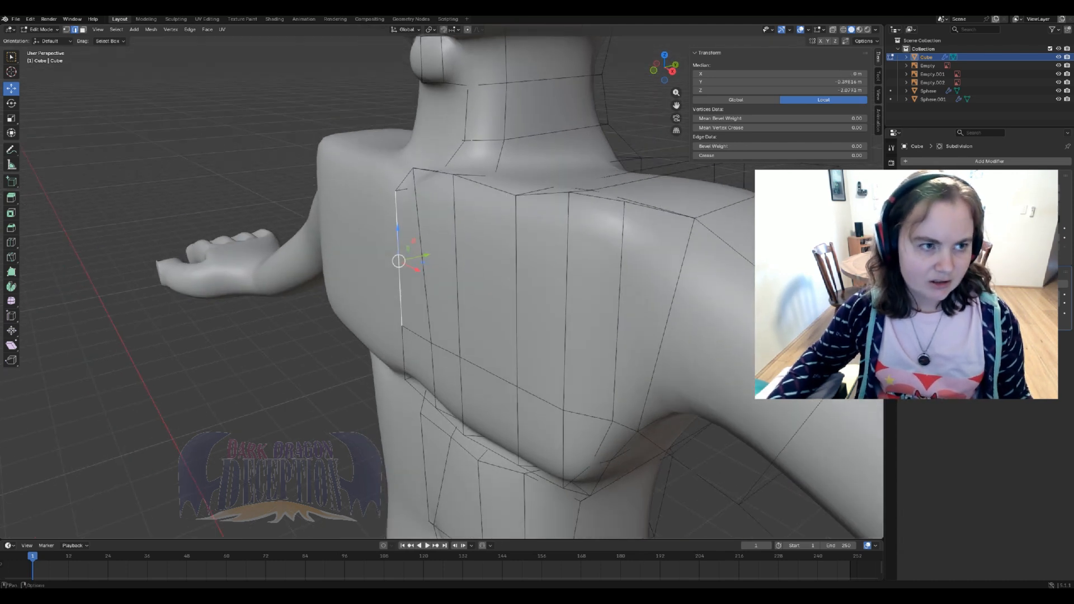
left_click(402, 325)
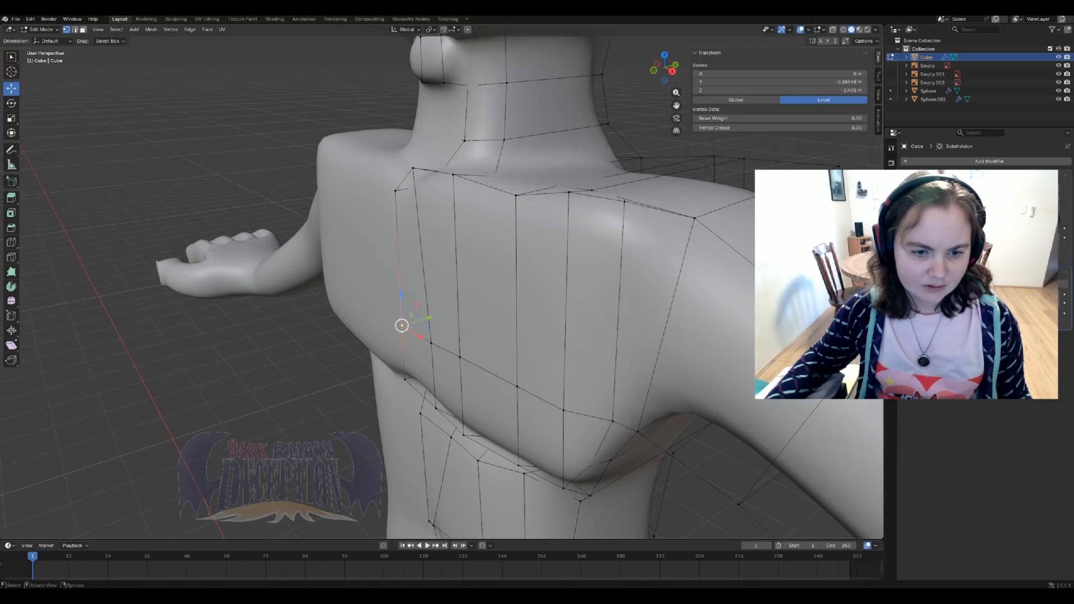
key("g")
key("y")
left_click(413, 323)
- Move the lower-chest and collarbone vertices beside the centre line towards the centre along the X axis
middle_click_drag(412, 323, 479, 319)
left_click(486, 332)
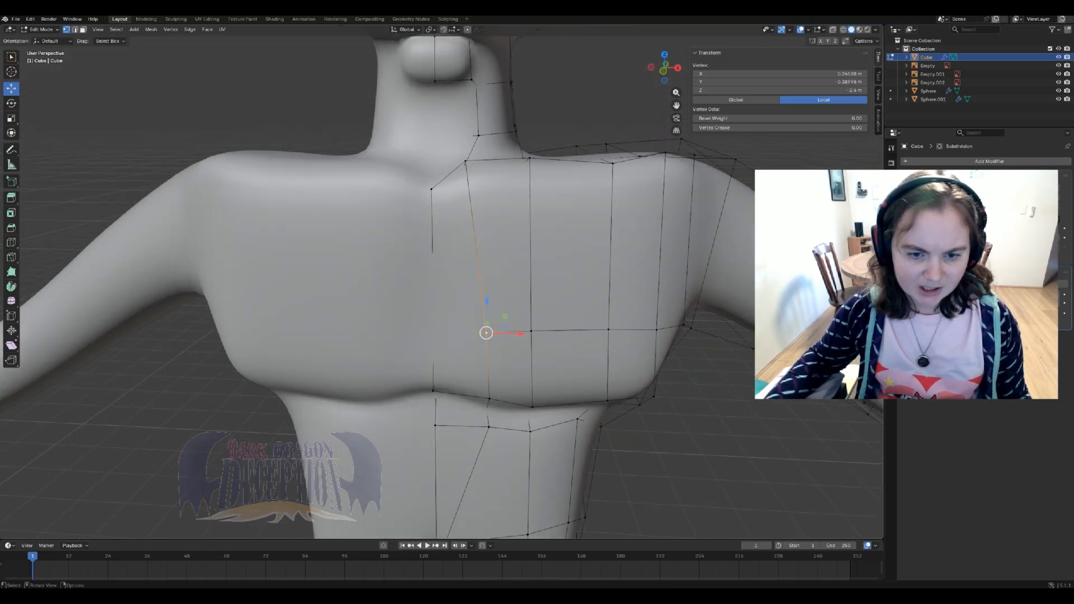
key("g")
key("x")
key("Return")
left_click(465, 161)
key("g")
key("x")
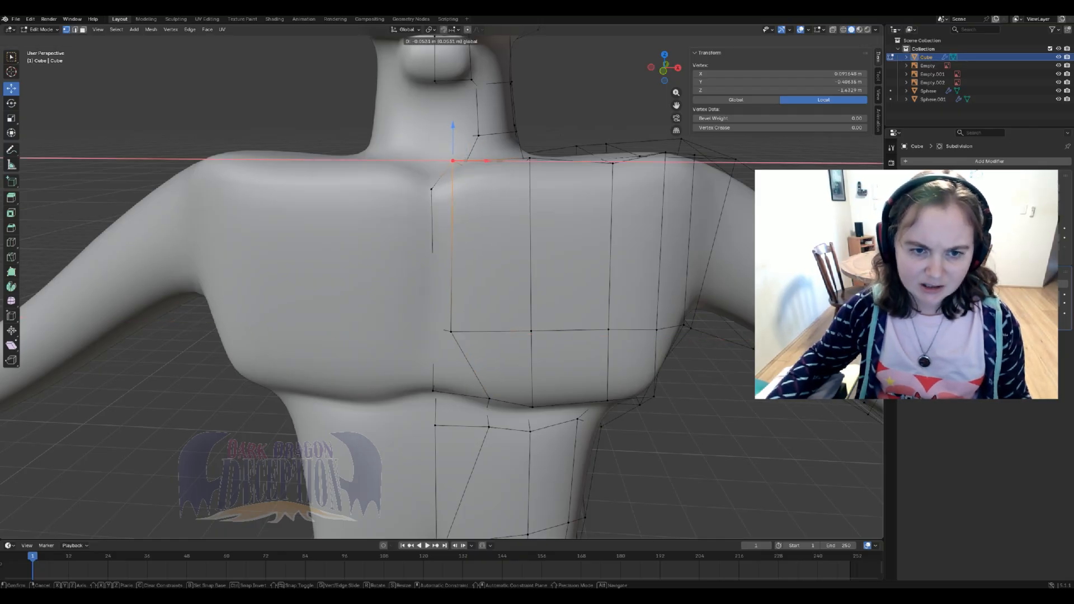
key("Return")
- Shift the vertex beside the centre line on the chest's bottom edge along the X axis
key("Tab")
middle_click_drag(448, 280, 486, 255)
key("Tab")
left_click(508, 388)
middle_click_drag(509, 388, 478, 402)
key("g")
key("x")
key("Return")
- Review the reshaped chest crease on the full upper body in Object Mode
key("Tab")
middle_click_drag(391, 279, 451, 326)
scroll(442, 280, "down", 4)
scroll(442, 286, "down", 3)
scroll(442, 282, "up", 4)
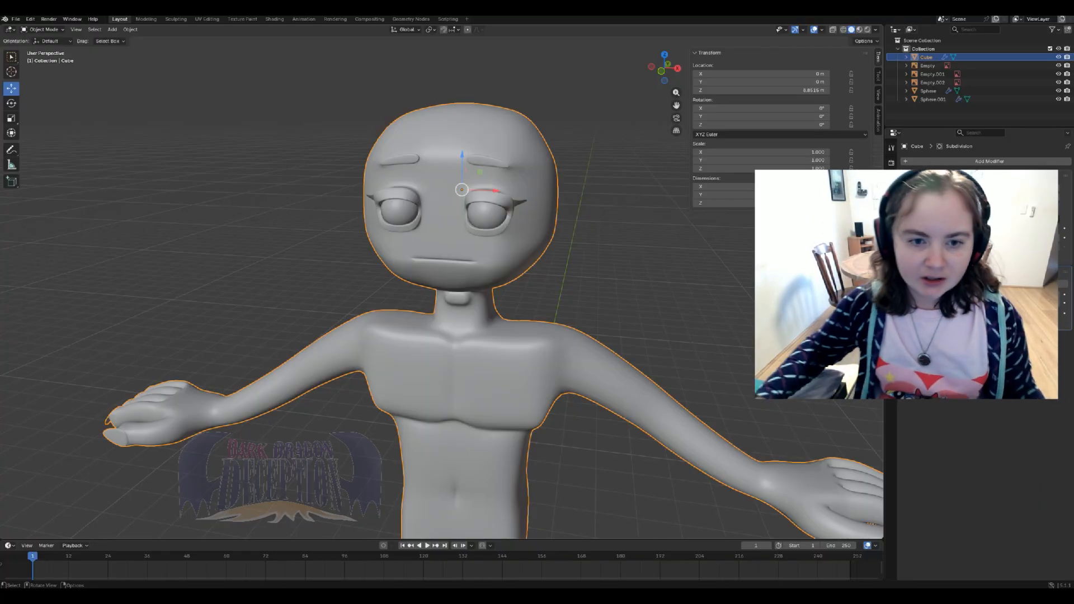
scroll(442, 288, "down", 2)
middle_click_drag(442, 288, 467, 248, "shift")
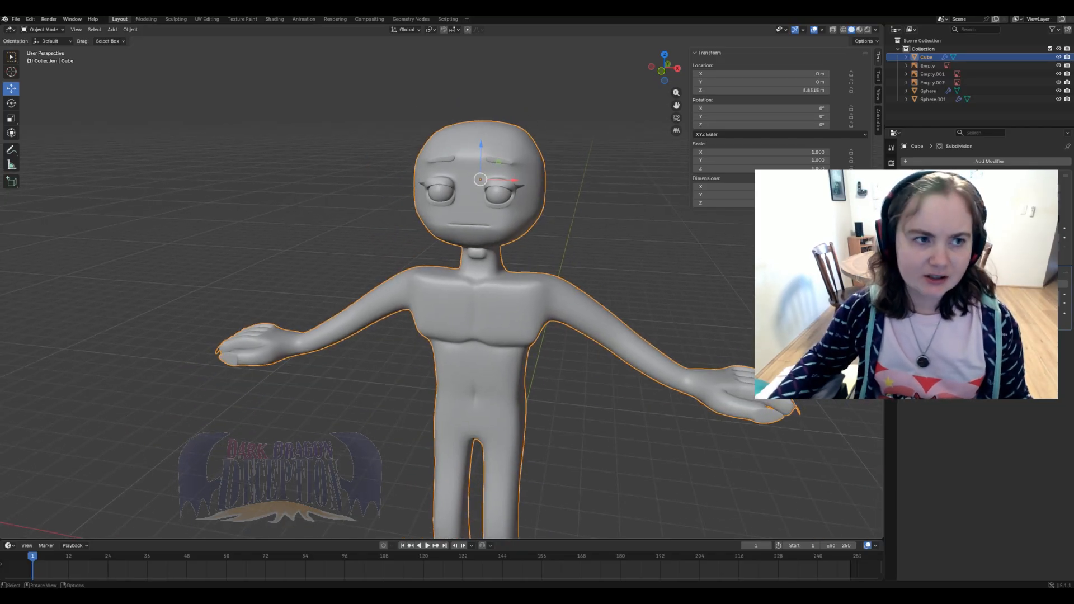
- Add a cube mesh and raise it along Z to the character's head height
left_click(112, 29)
mouse_move(140, 39)
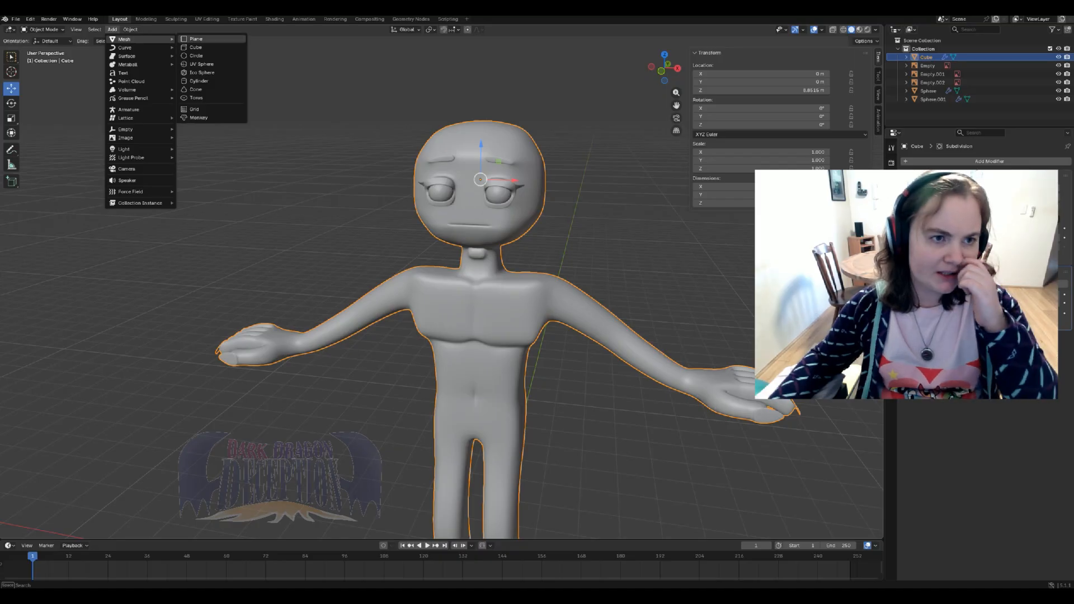
left_click(195, 47)
scroll(442, 287, "down", 2)
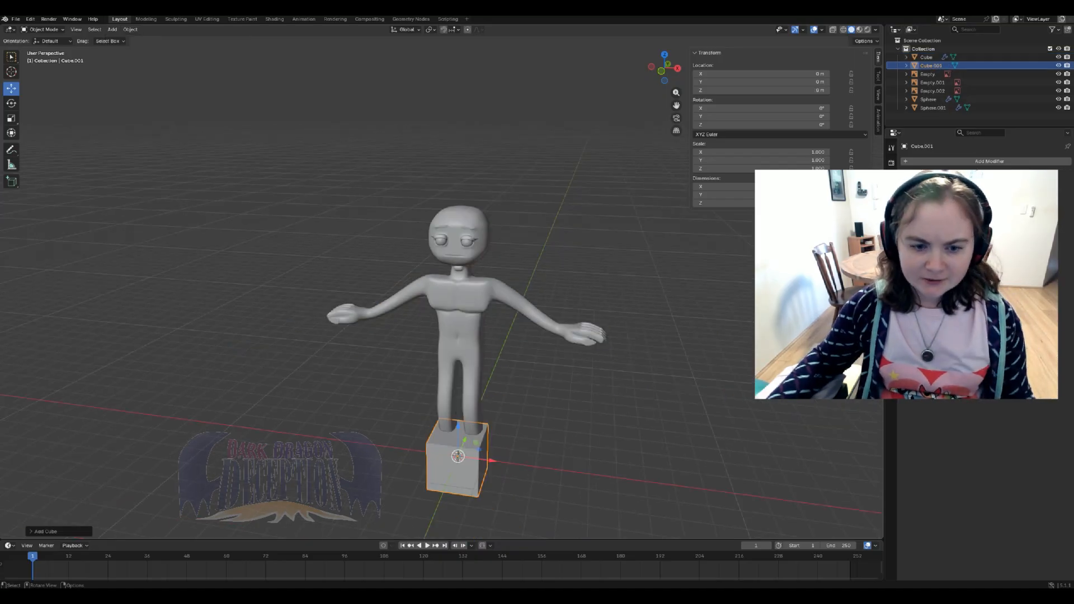
left_click_drag(458, 427, 458, 219)
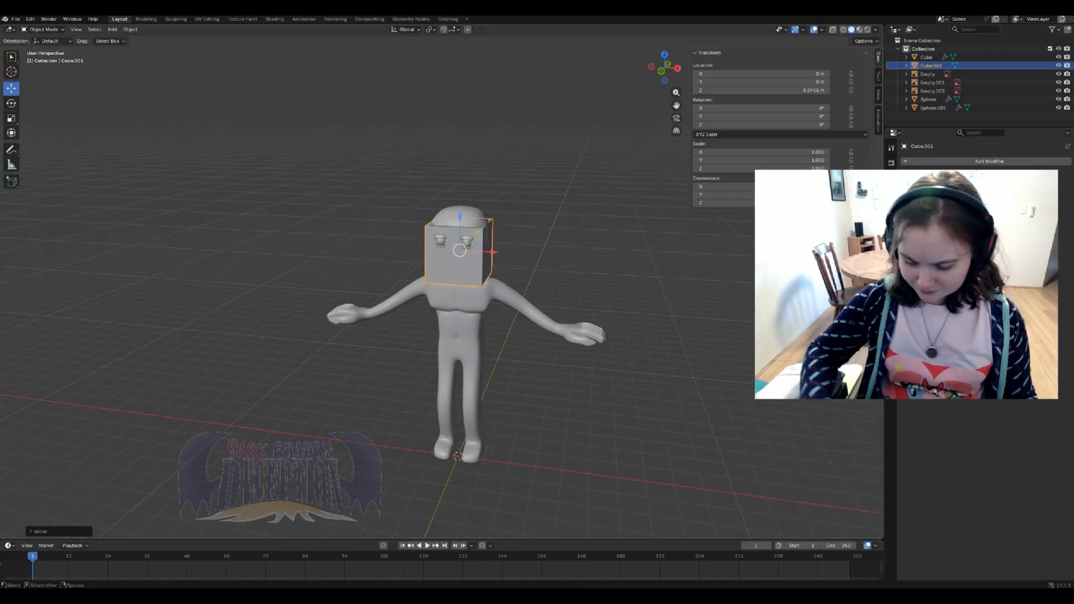
- In front wireframe view, scale the new cube down to a small block at the mouth and open its mesh for editing
key("KP_1")
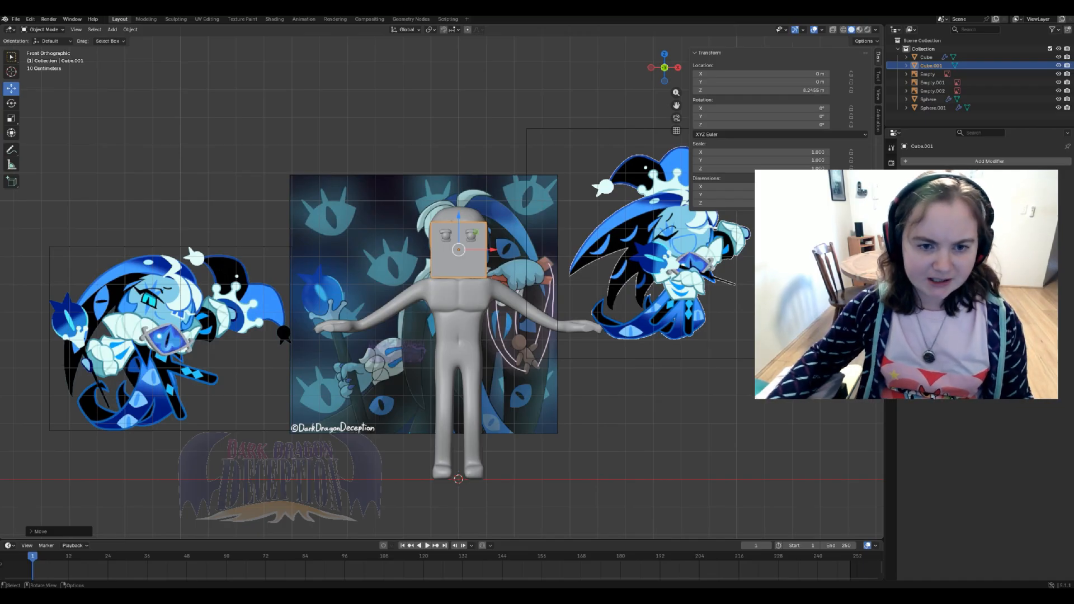
key("shift+z")
scroll(442, 285, "up", 1)
scroll(442, 286, "up", 6)
key("s")
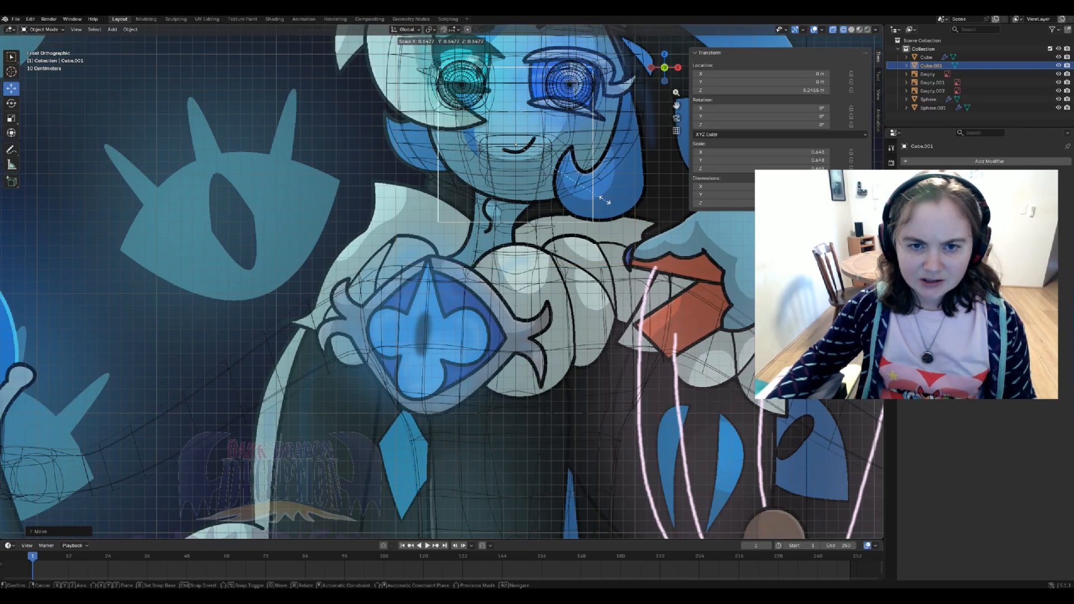
left_click(526, 140)
middle_click_drag(526, 140, 435, 220, "shift")
scroll(498, 291, "up", 4)
scroll(442, 285, "up", 2)
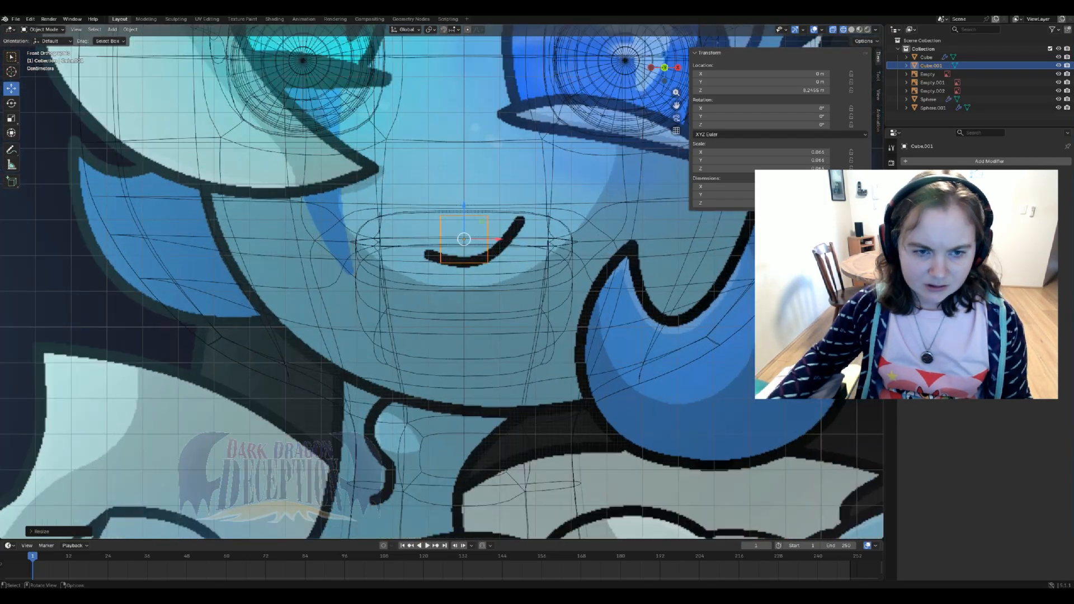
key("Tab")
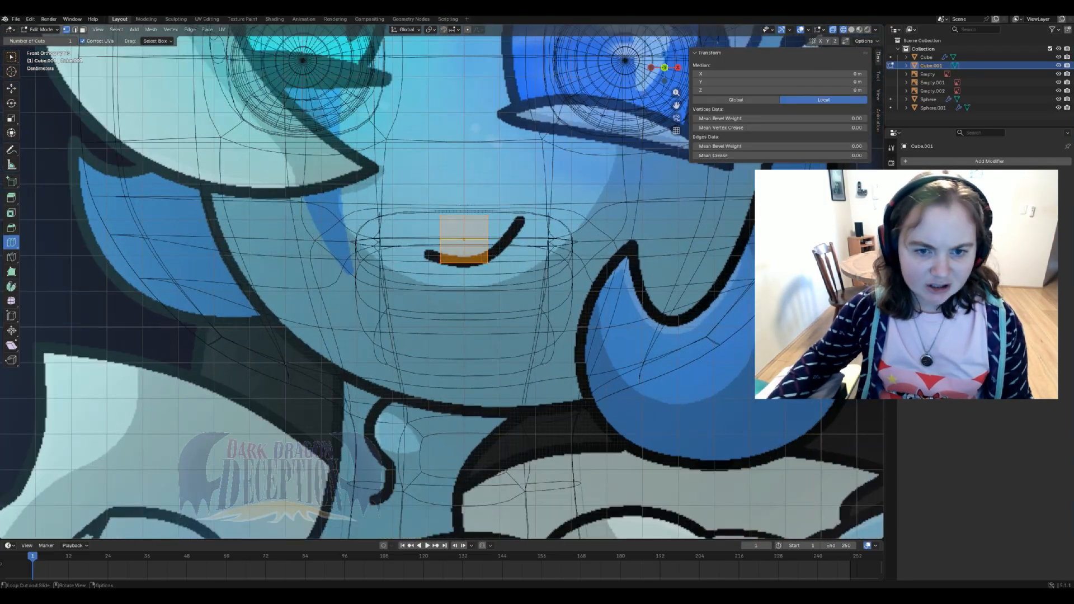
- Loop cut the small mouth block down its centre and delete the vertices of its negative-X side
left_click(459, 262)
left_click(12, 87)
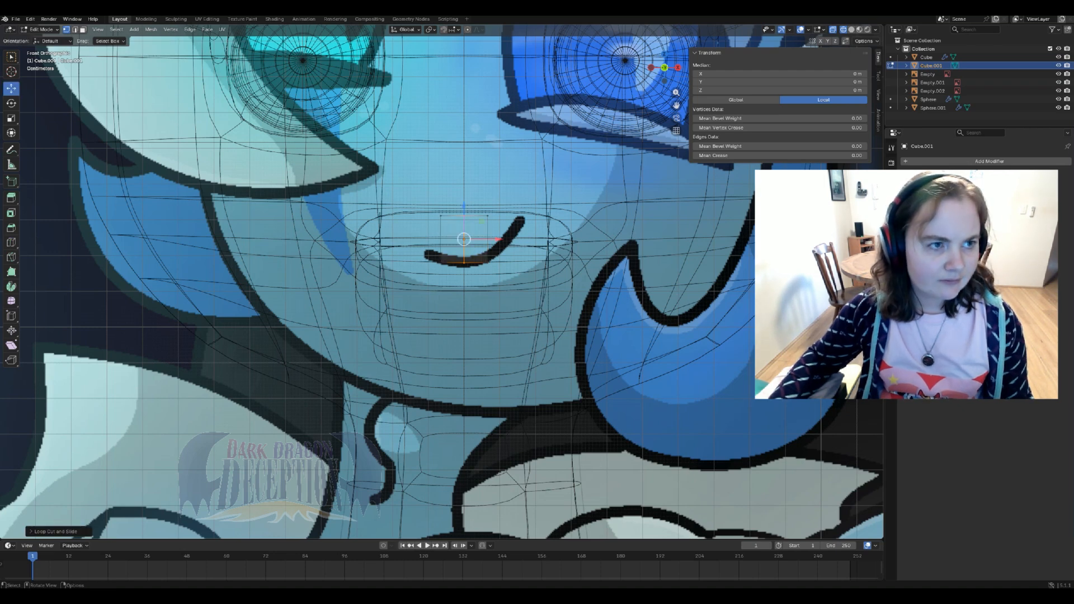
left_click(83, 30)
middle_click_drag(341, 227, 395, 234)
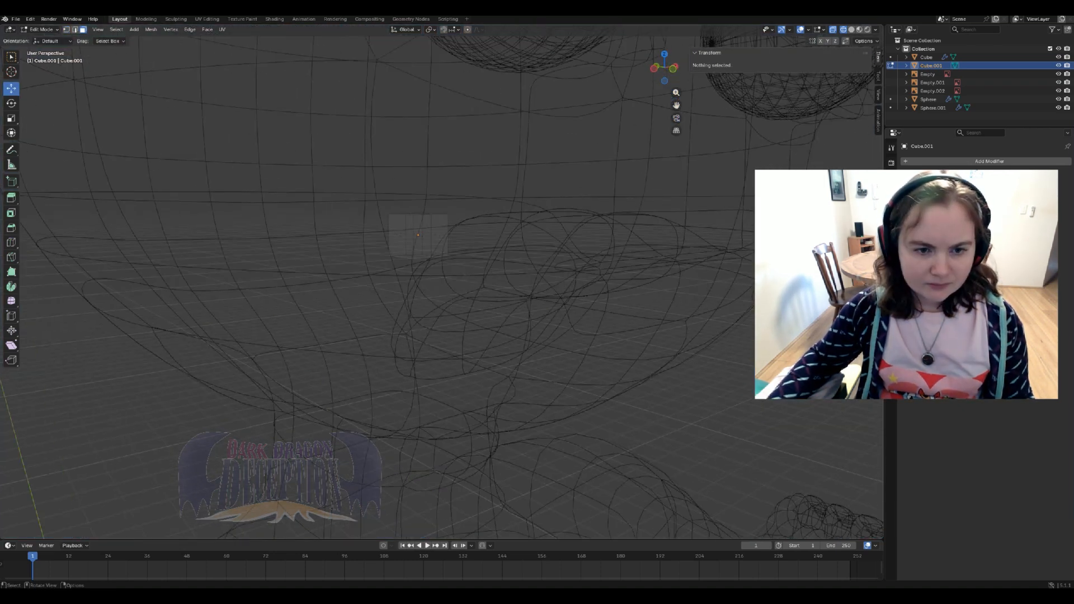
left_click(396, 234)
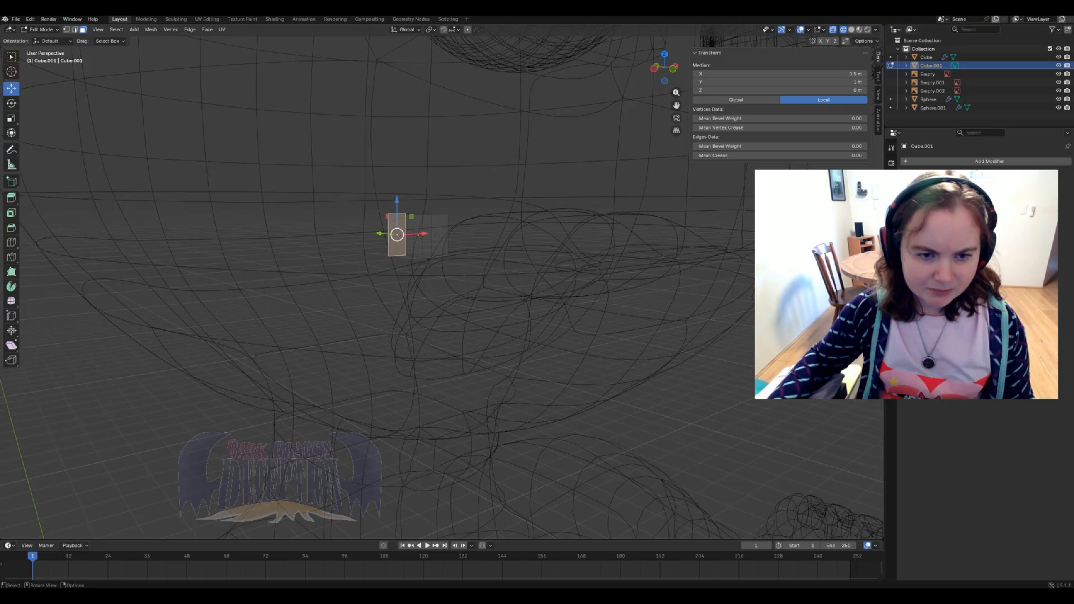
left_click(400, 236)
key("KP_1")
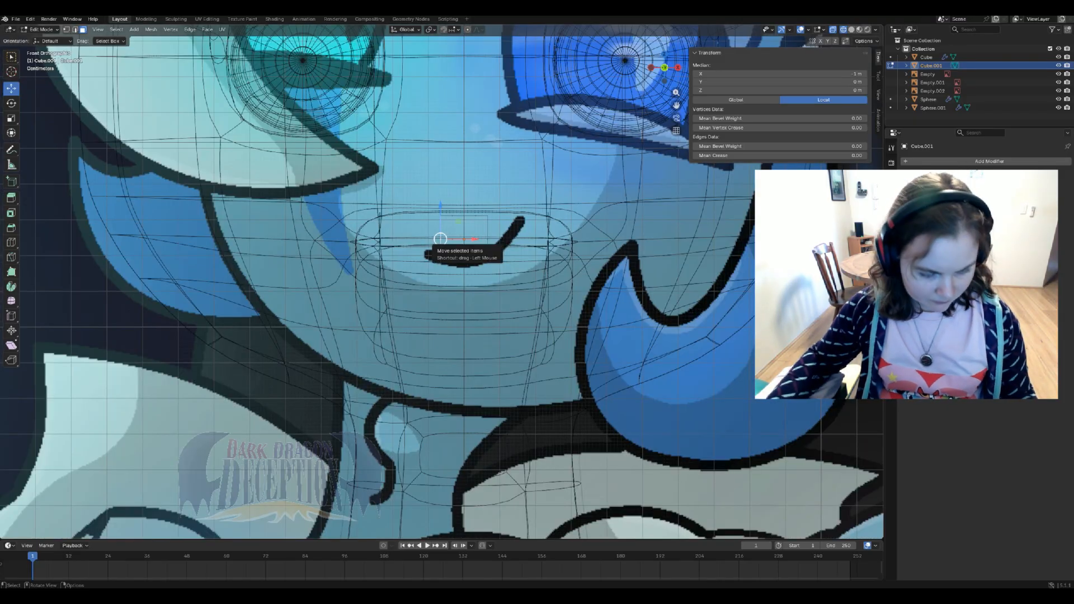
key("x")
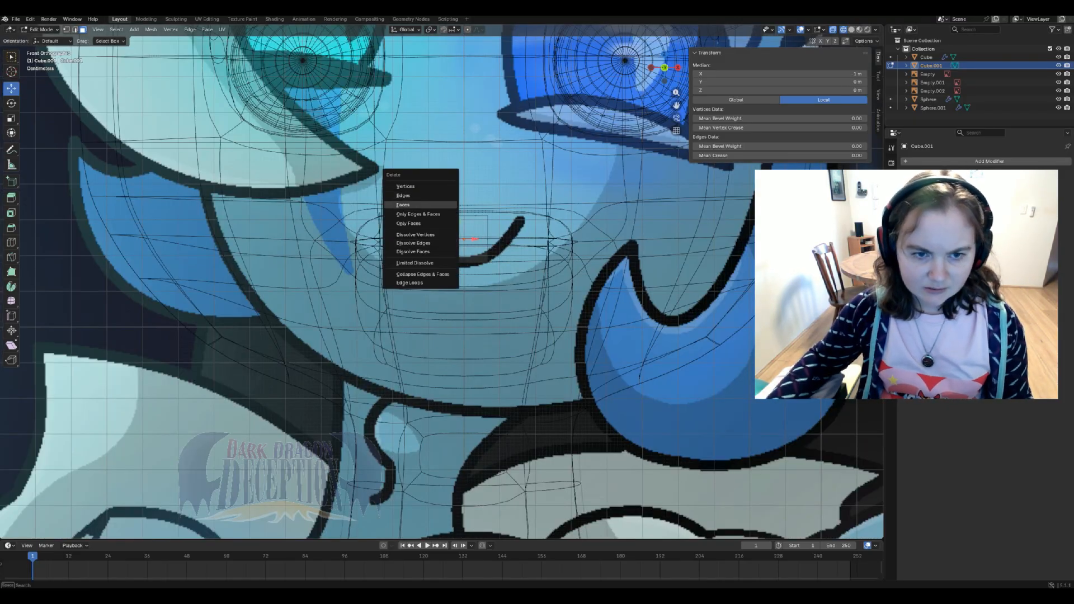
left_click(406, 186)
key("Tab")
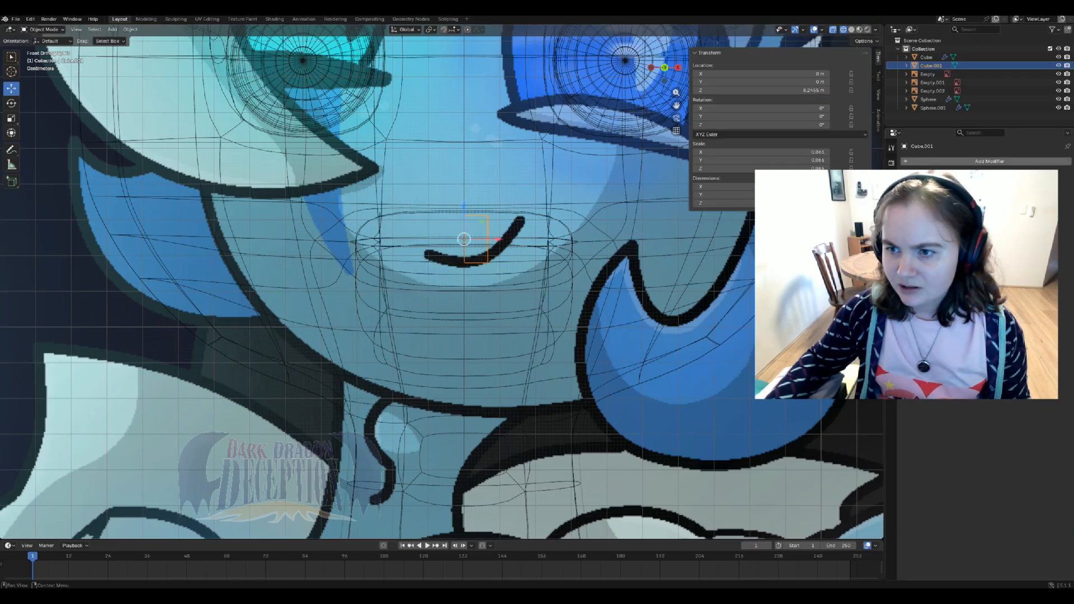
- Add a Mirror modifier and a Subdivision Surface modifier to the half block
left_click(949, 161)
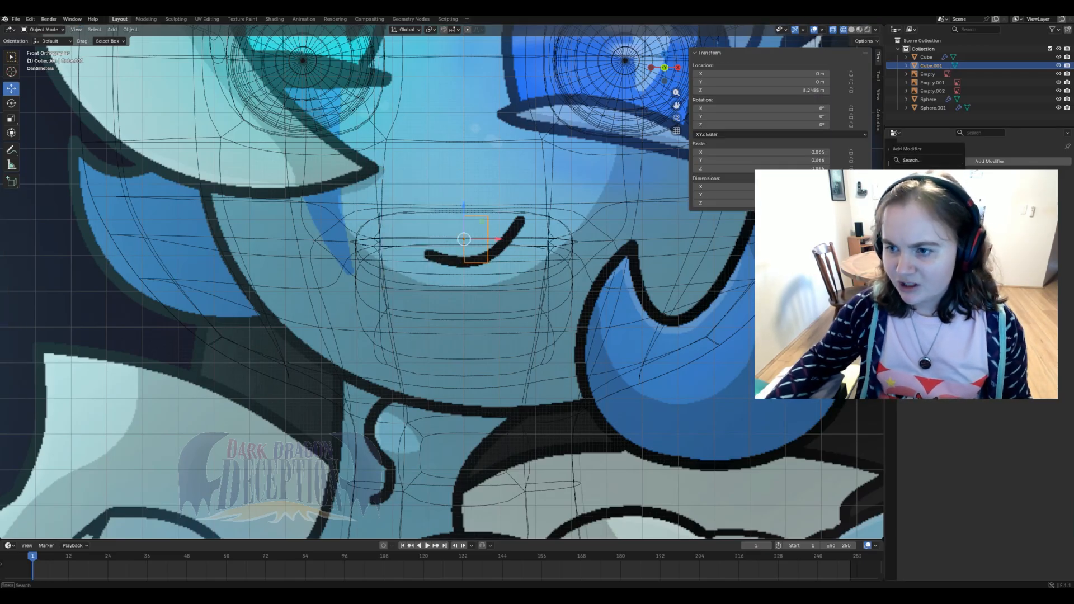
left_click(991, 257)
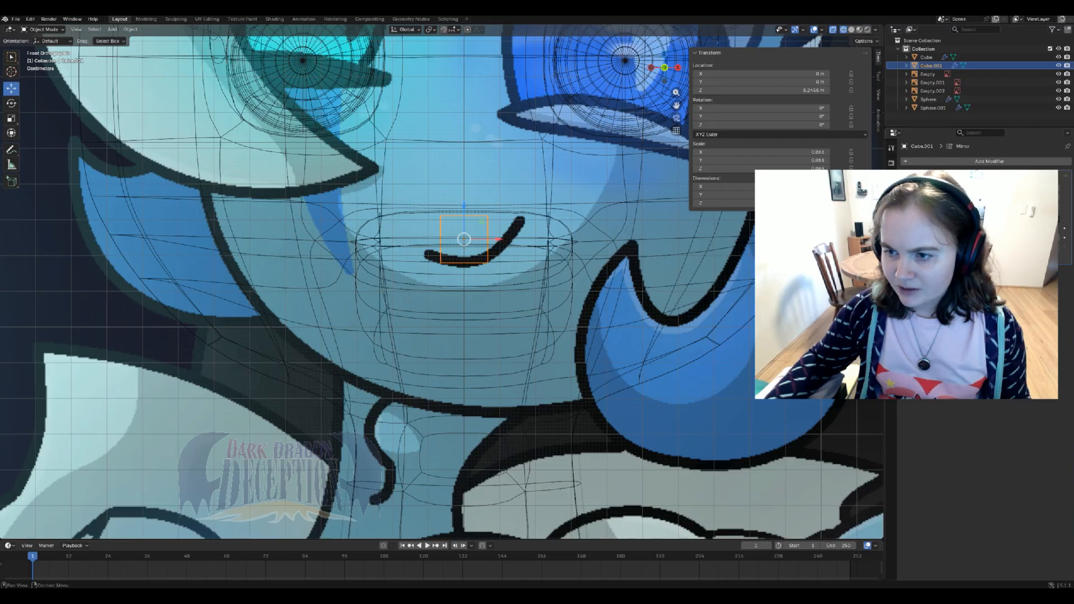
left_click(950, 161)
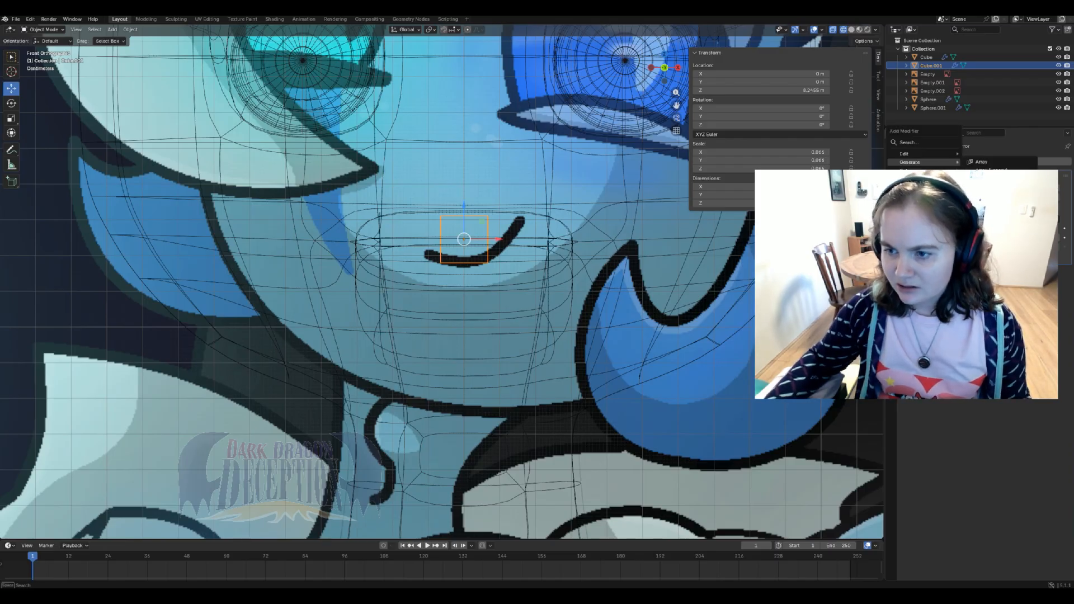
left_click(990, 306)
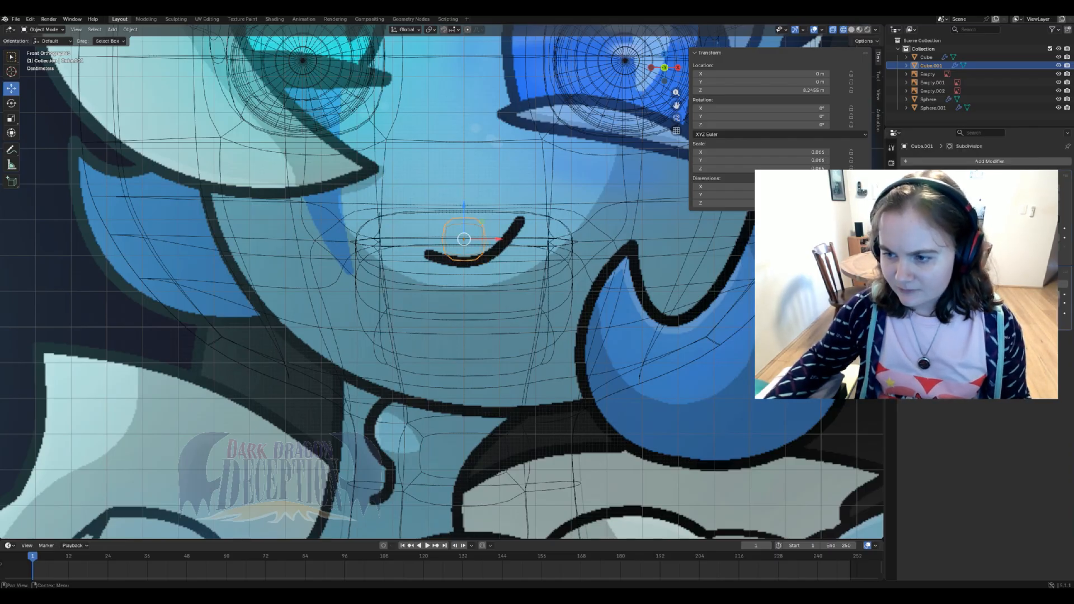
- Flatten the block along Z and, in right view, move it forward and slightly down into the mouth cavity
left_click(12, 118)
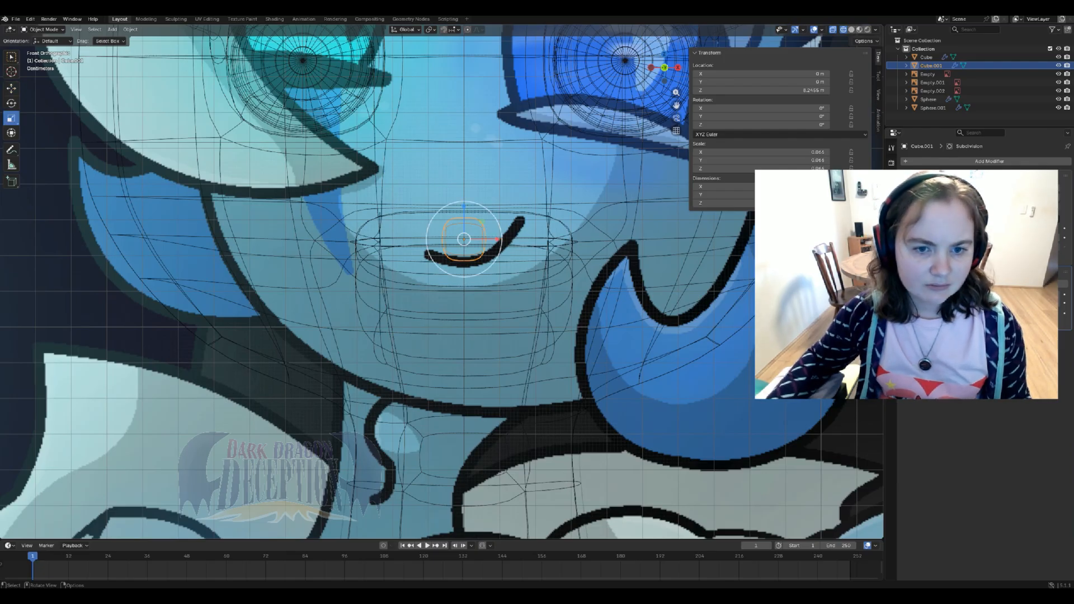
left_click_drag(463, 207, 466, 229)
key("KP_3")
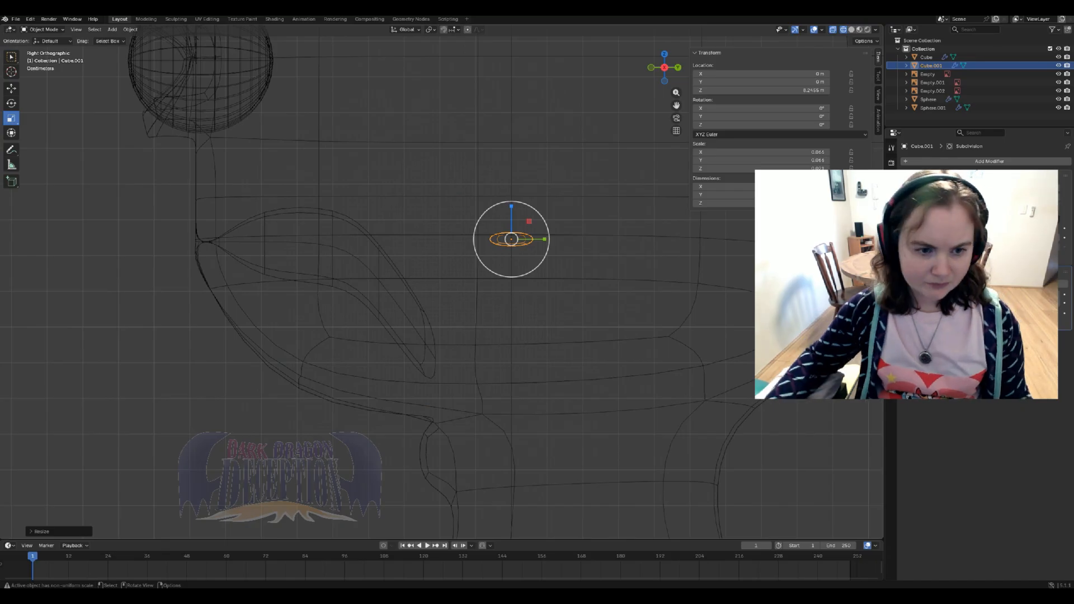
middle_click_drag(466, 229, 631, 230, "shift")
key("shift+space")
key("g")
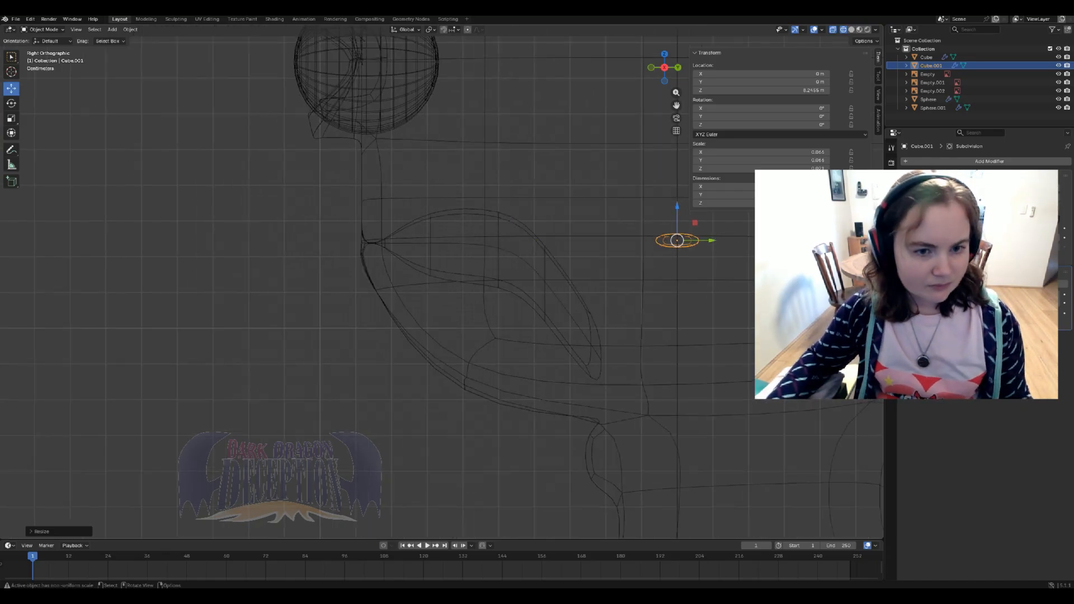
left_click_drag(677, 240, 425, 258)
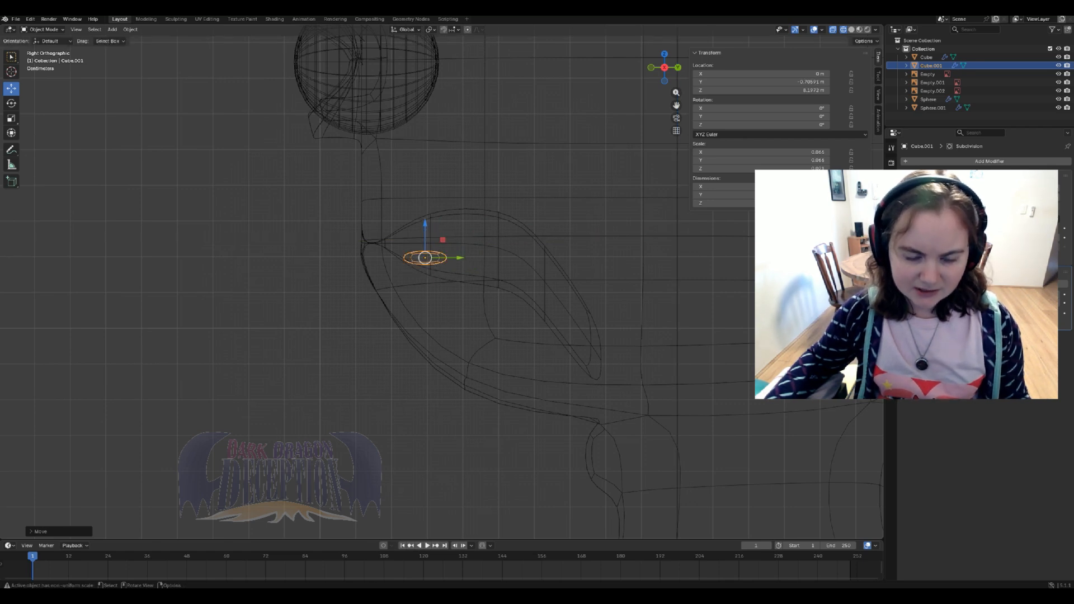
key("alt+a")
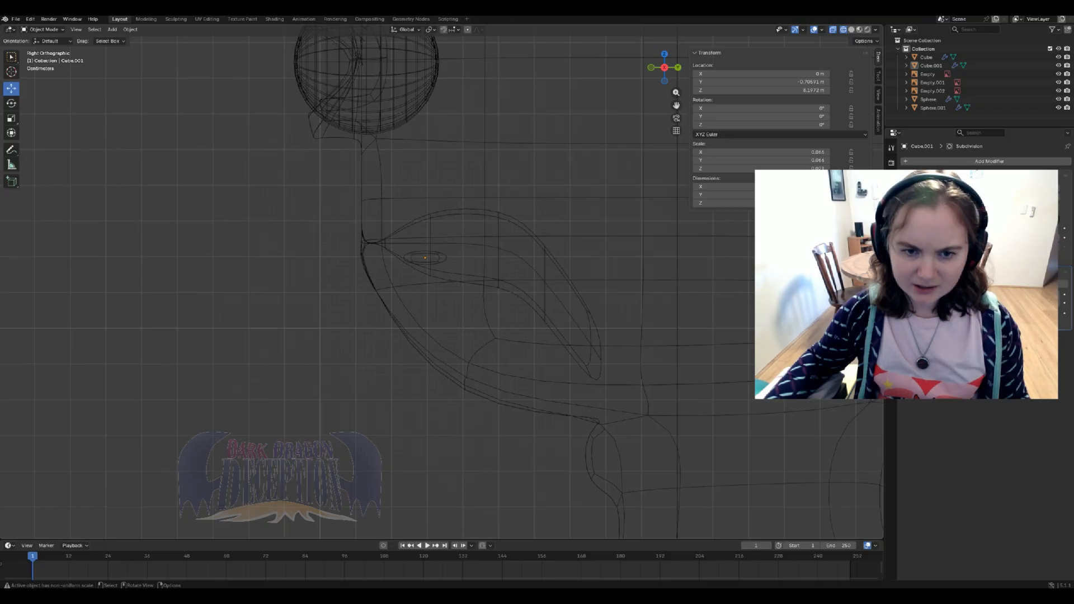
- Open the body mesh for editing and move the upper front edge of the mouth cavity forward along Y in right view
left_click(498, 244)
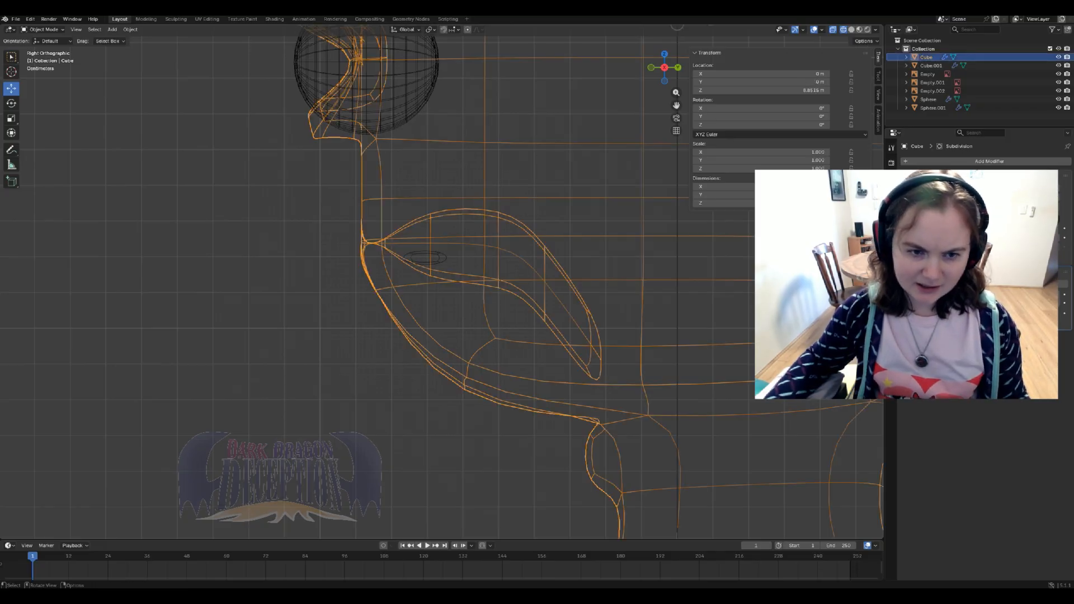
key("Tab")
middle_click_drag(498, 244, 509, 271)
key("alt+a")
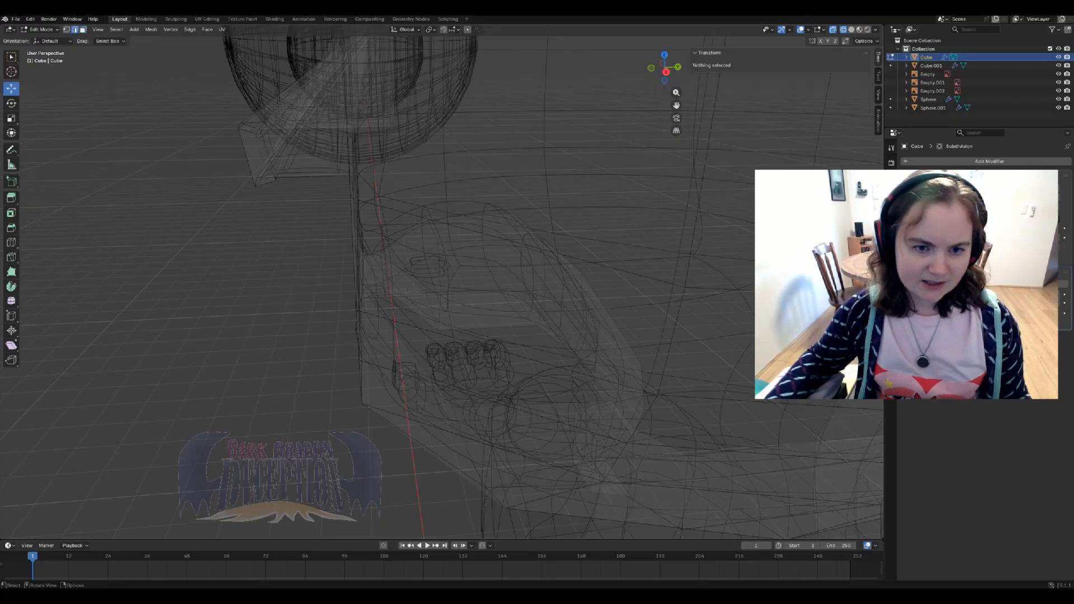
left_click(440, 223)
left_click(432, 228)
scroll(431, 227, "up", 3)
mouse_move(431, 228)
middle_mouse_down()
mouse_move(421, 221)
mouse_move(437, 212)
middle_mouse_up()
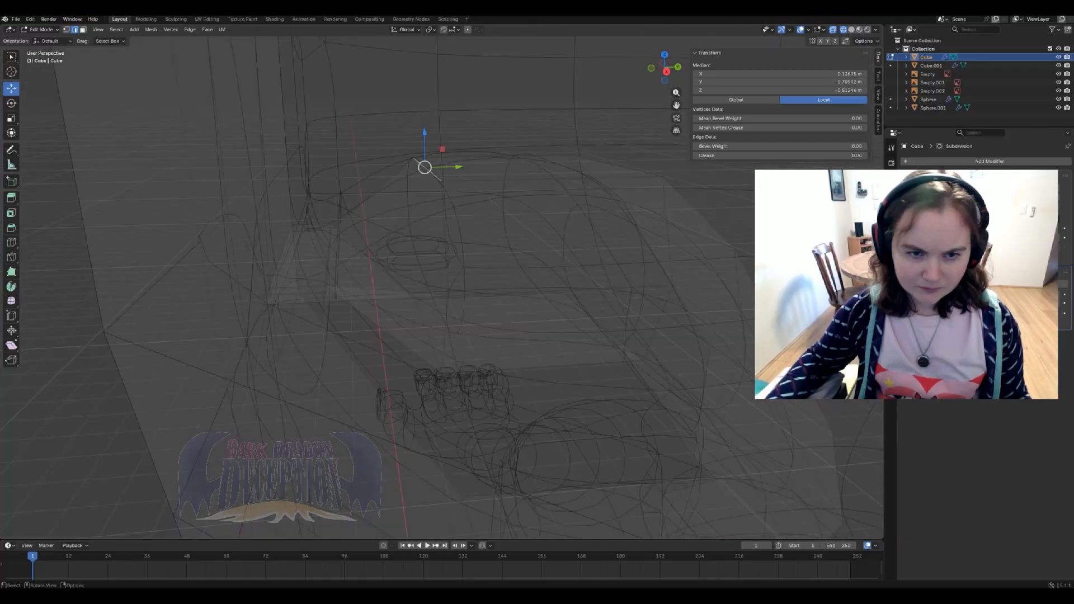
key("KP_1")
key("KP_3")
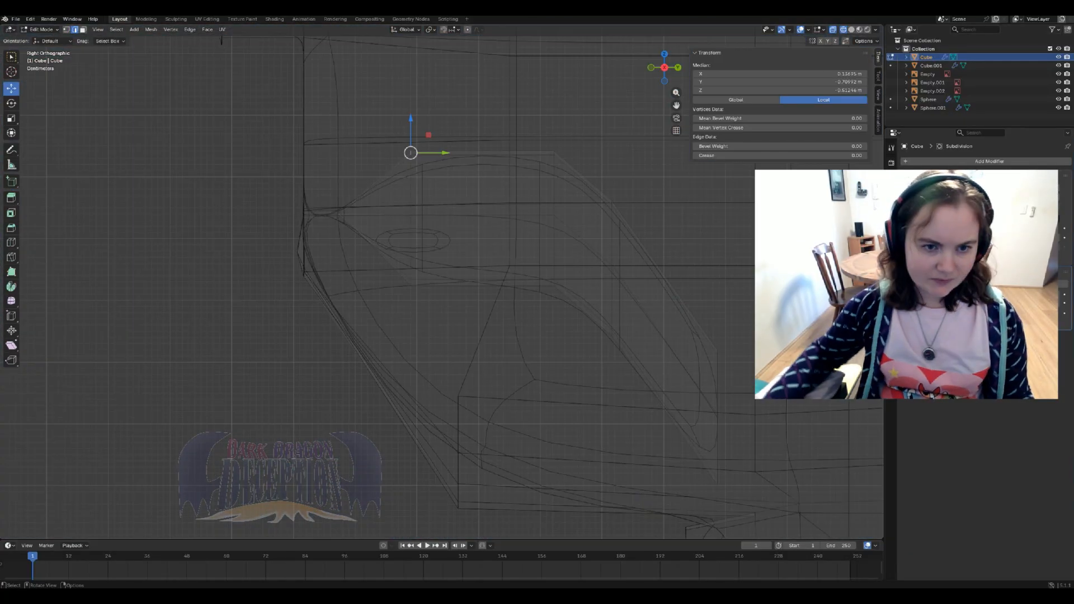
left_click_drag(442, 153, 414, 153)
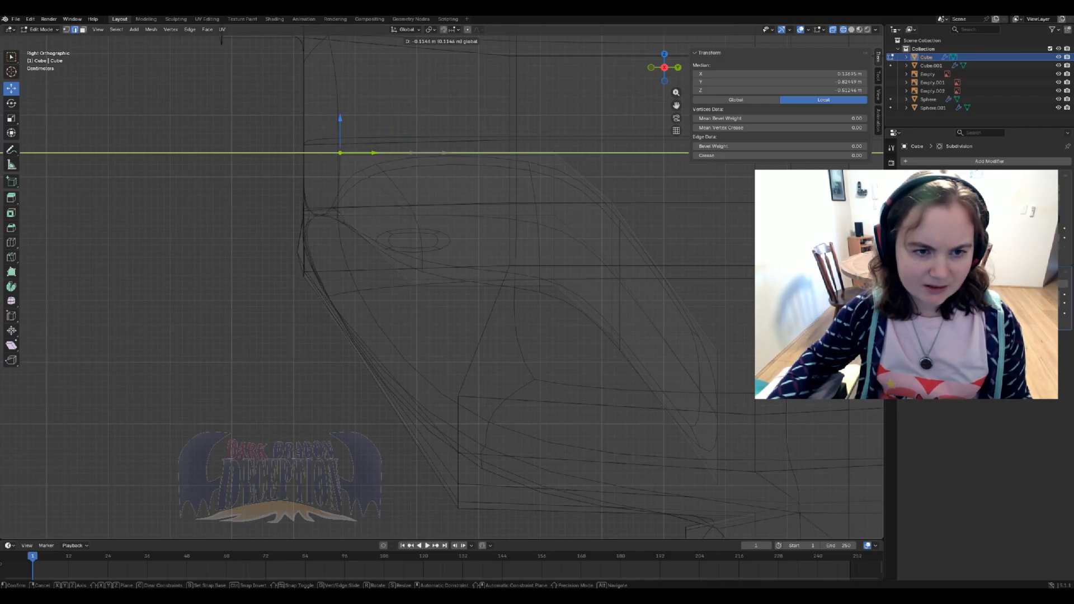
left_click_drag(359, 134, 359, 135)
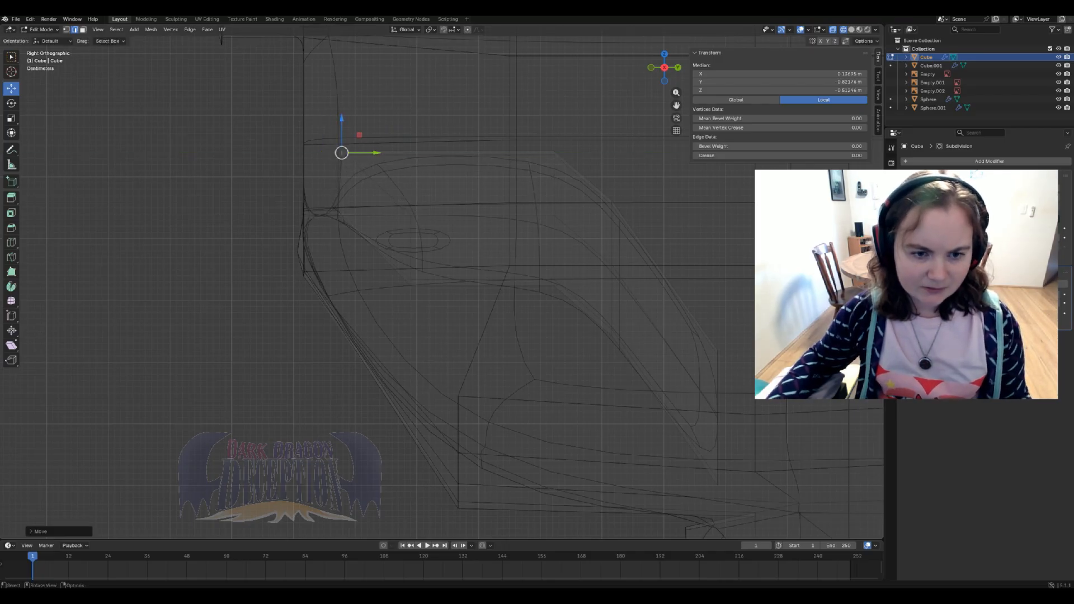
left_click_drag(360, 135, 359, 135)
- In solid shading, nudge the upper front edge of the mouth cavity further toward the lips
key("z")
left_click(439, 156)
mouse_move(439, 156)
middle_mouse_down()
mouse_move(409, 184)
mouse_move(577, 267)
middle_mouse_up()
scroll(452, 289, "up", 4)
middle_click_drag(452, 288, 481, 292)
left_click_drag(532, 213, 499, 207)
middle_click_drag(499, 208, 490, 152)
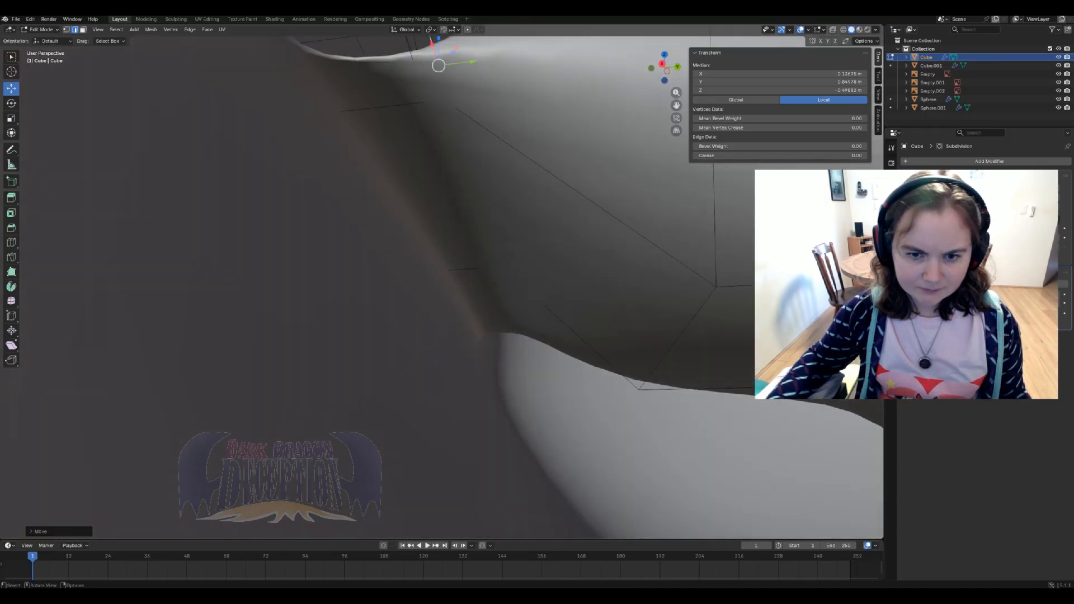
- Select the lower front edge of the mouth cavity and move it forward along the Y axis
left_click(522, 154)
left_click(676, 339)
mouse_move(676, 339)
middle_mouse_down()
mouse_move(674, 392)
mouse_move(666, 349)
middle_mouse_up()
scroll(442, 282, "down", 1)
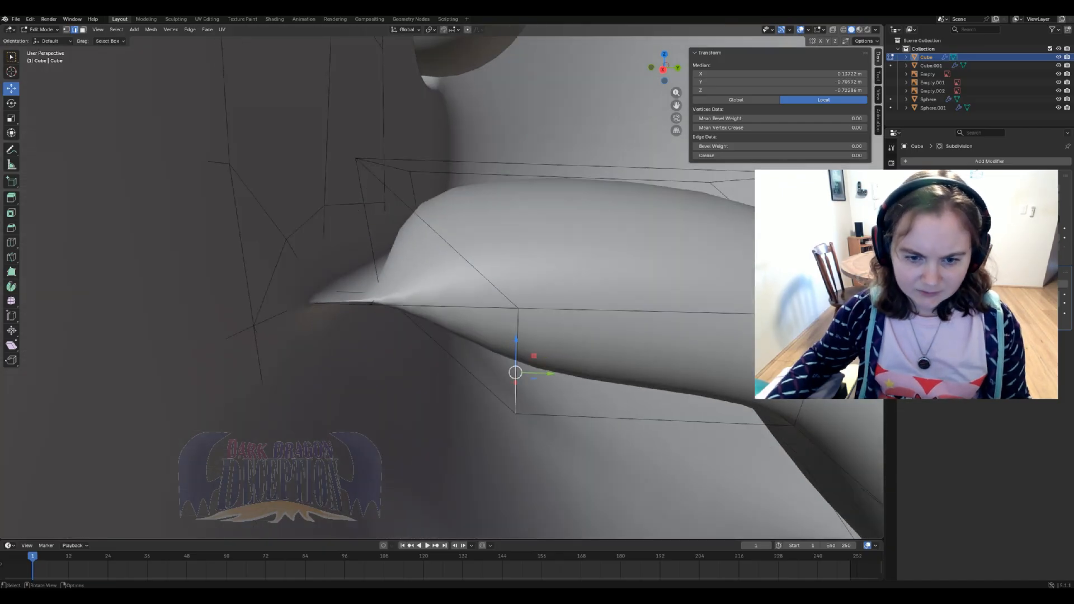
key("g")
key("y")
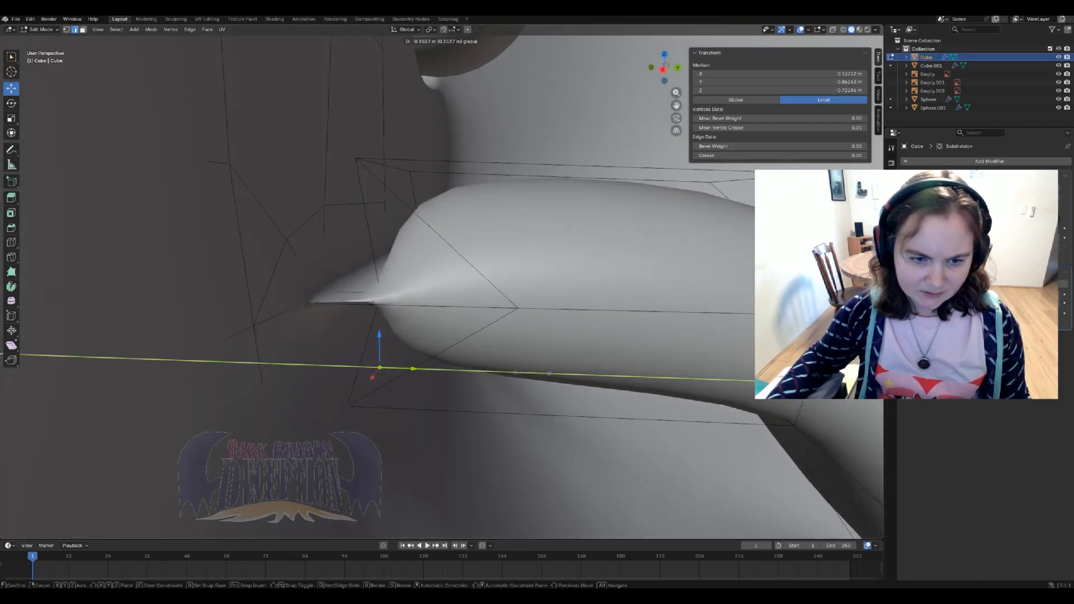
left_click(554, 374)
- In right wireframe view, raise the lower front edge of the mouth cavity and shift it slightly closer to the lips
middle_click_drag(554, 374, 506, 422)
key("KP_3")
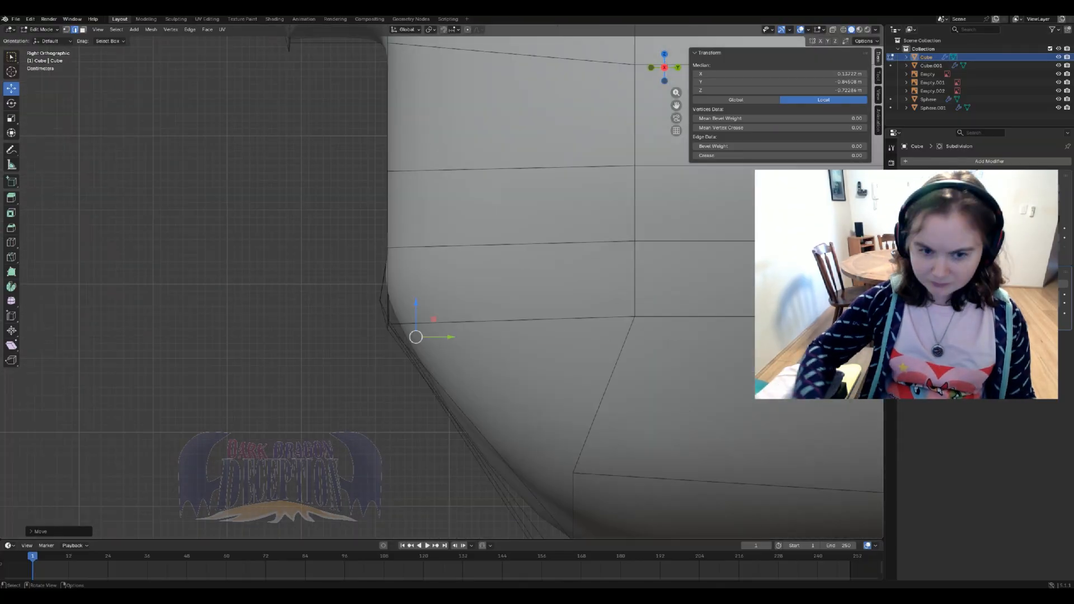
key("z")
left_click(305, 287)
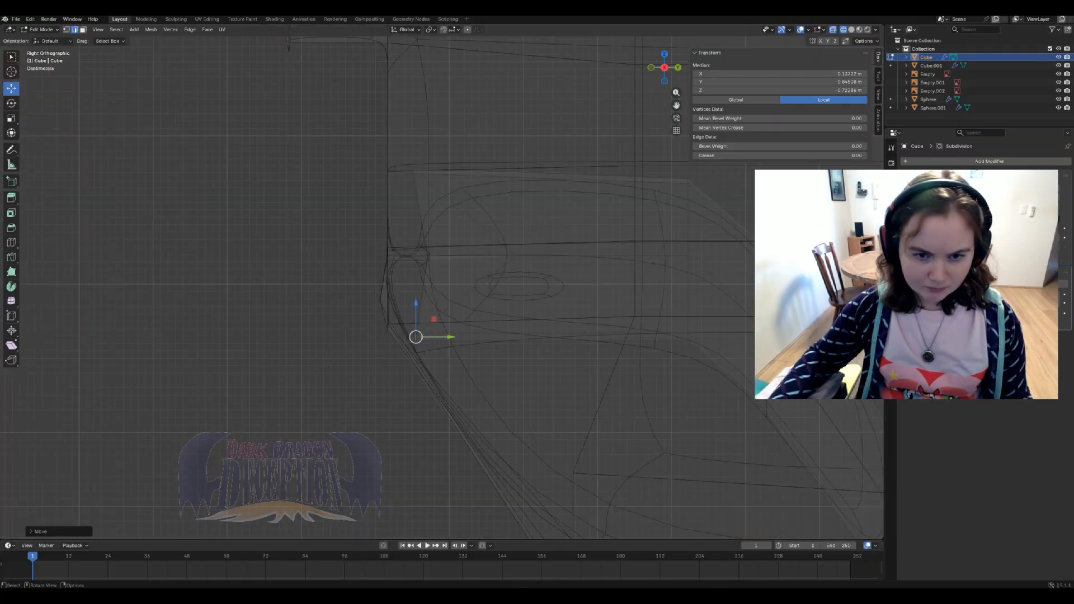
middle_click_drag(447, 336, 408, 339, "shift")
key("ctrl+z")
key("KP_3")
left_click_drag(368, 295, 369, 284)
left_click_drag(402, 317, 400, 318)
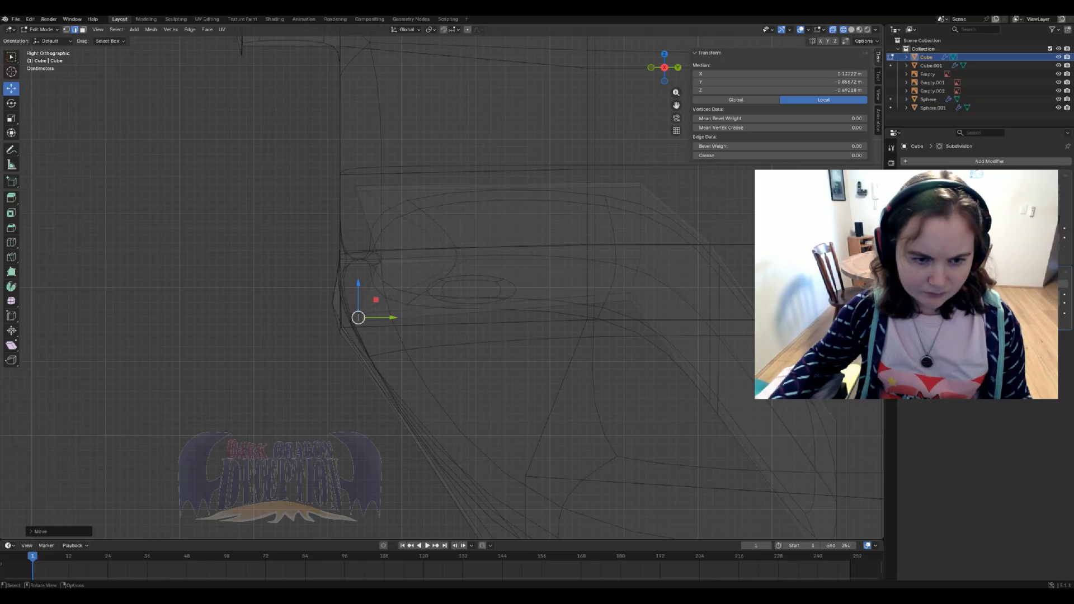
- Leave the body mesh and move the flattened mouth block slightly forward and down in right view
middle_click_drag(401, 317, 379, 330)
key("Tab")
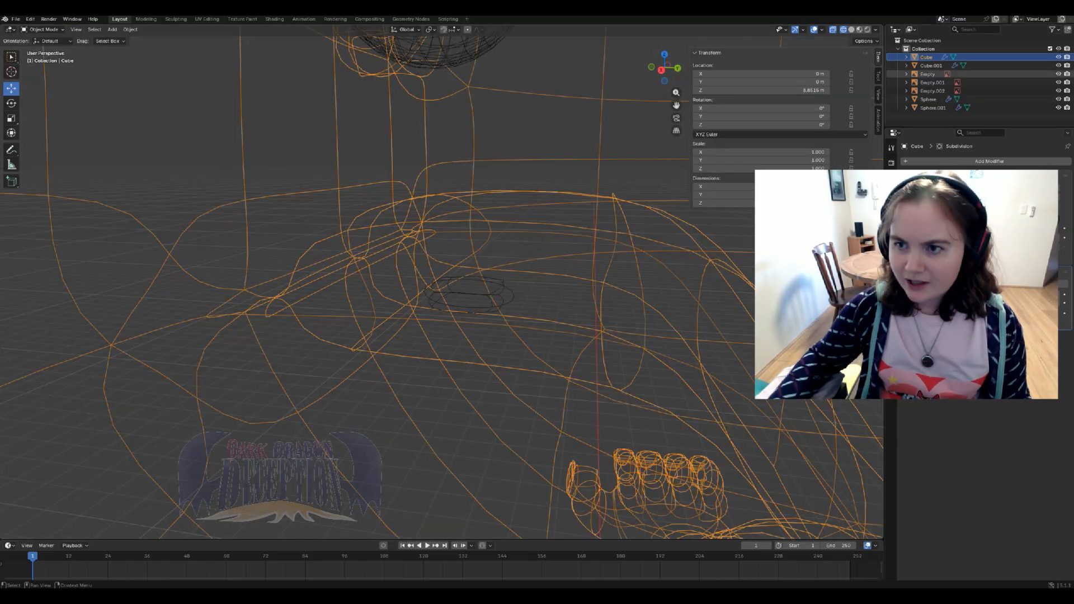
left_click(931, 65)
key("KP_3")
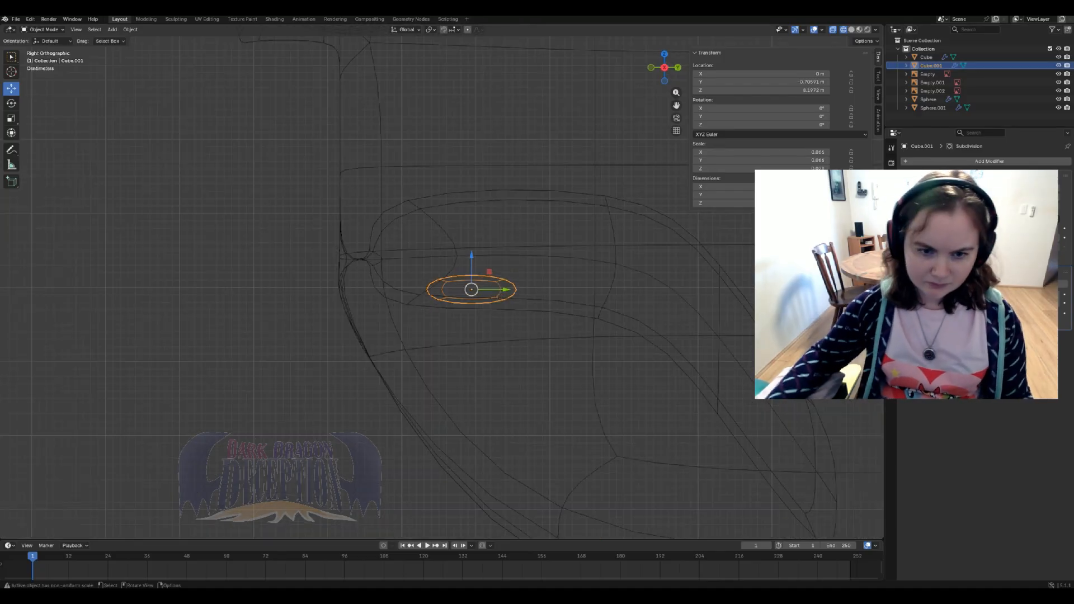
left_click_drag(489, 271, 480, 276)
- Open the flattened block's mesh and extrude its rear face straight back along the mouth floor
key("Tab")
middle_click_drag(481, 276, 447, 288)
left_click(504, 305)
key("alt+a")
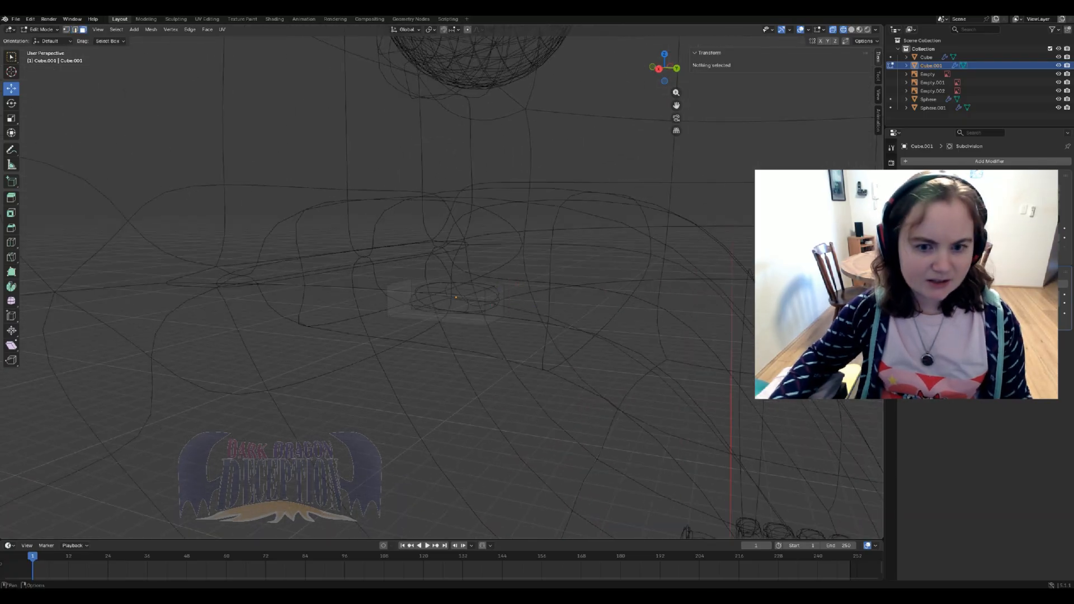
left_click(492, 301)
key("KP_3")
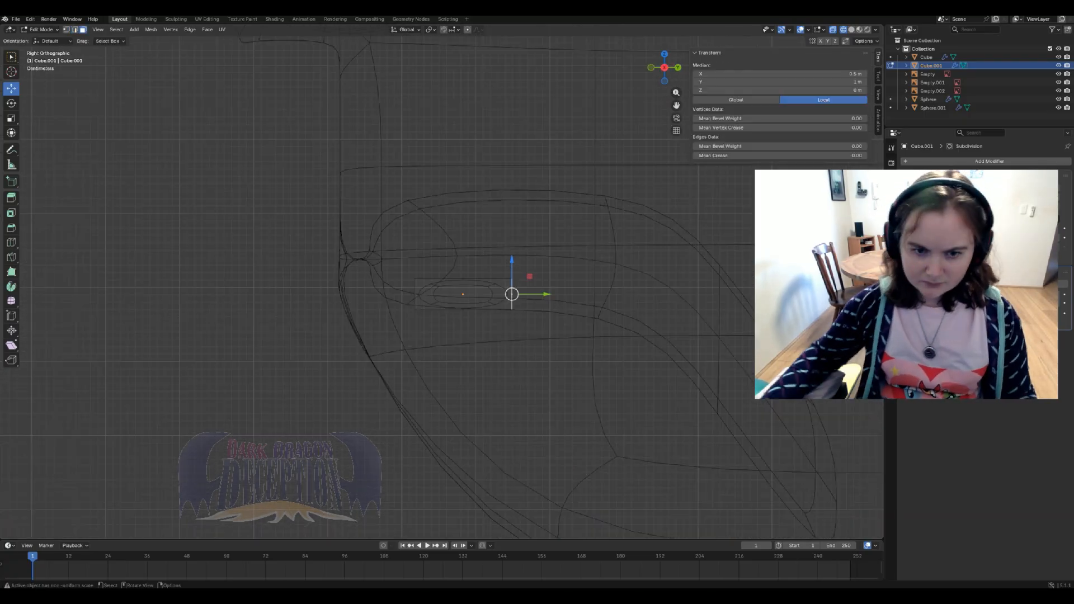
key("e")
left_click(575, 294)
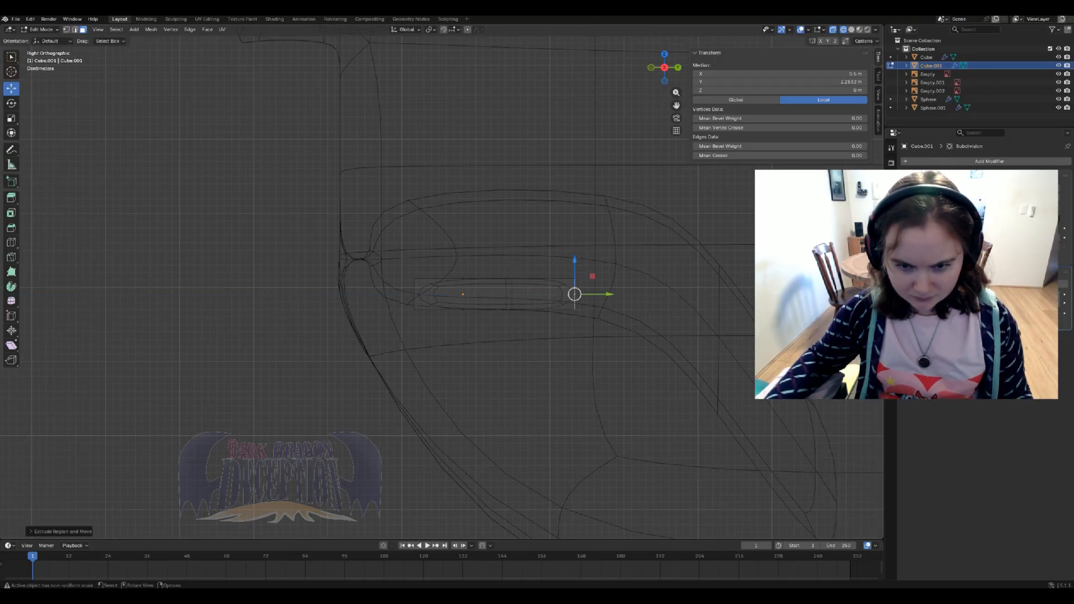
- Extrude the block's rear end in further segments, bending them down along the curve of the mouth cavity toward the throat
key("e")
key("Return")
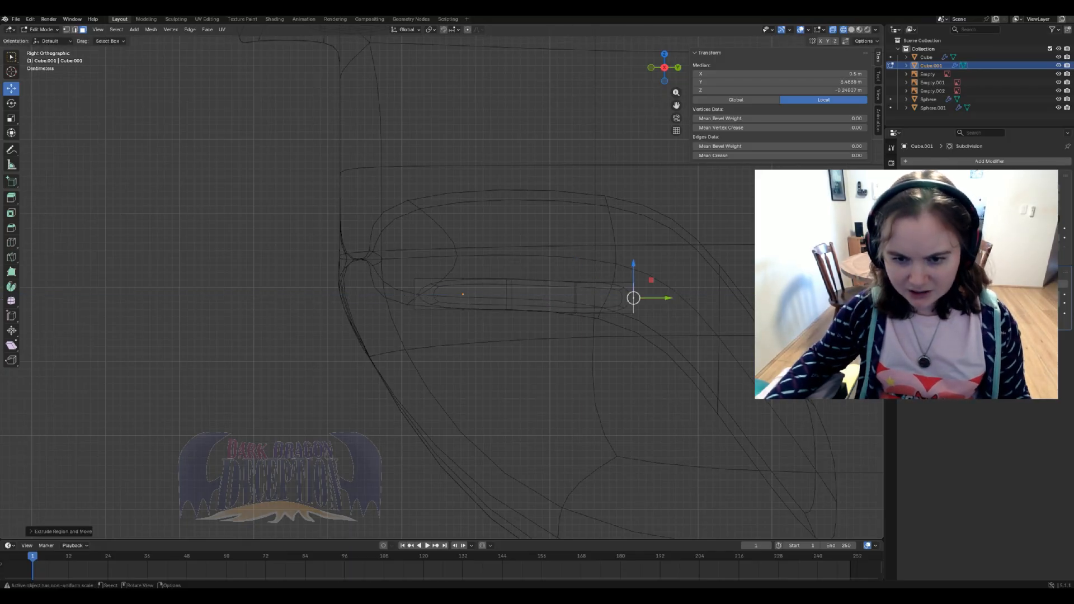
key("g")
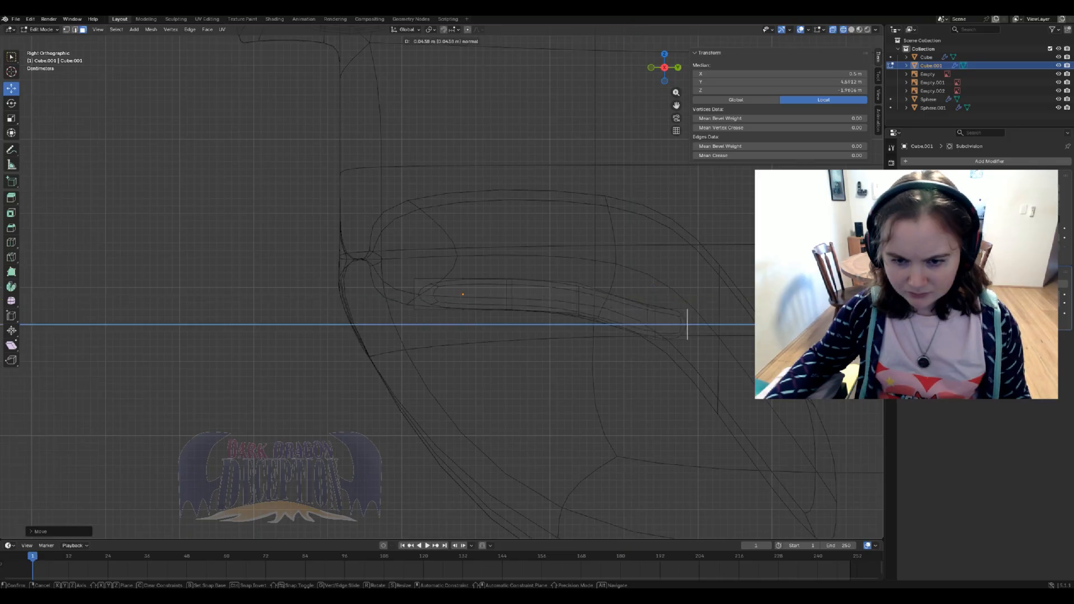
left_click_drag(721, 356, 719, 361)
middle_click_drag(718, 362, 630, 395)
key("ctrl+z")
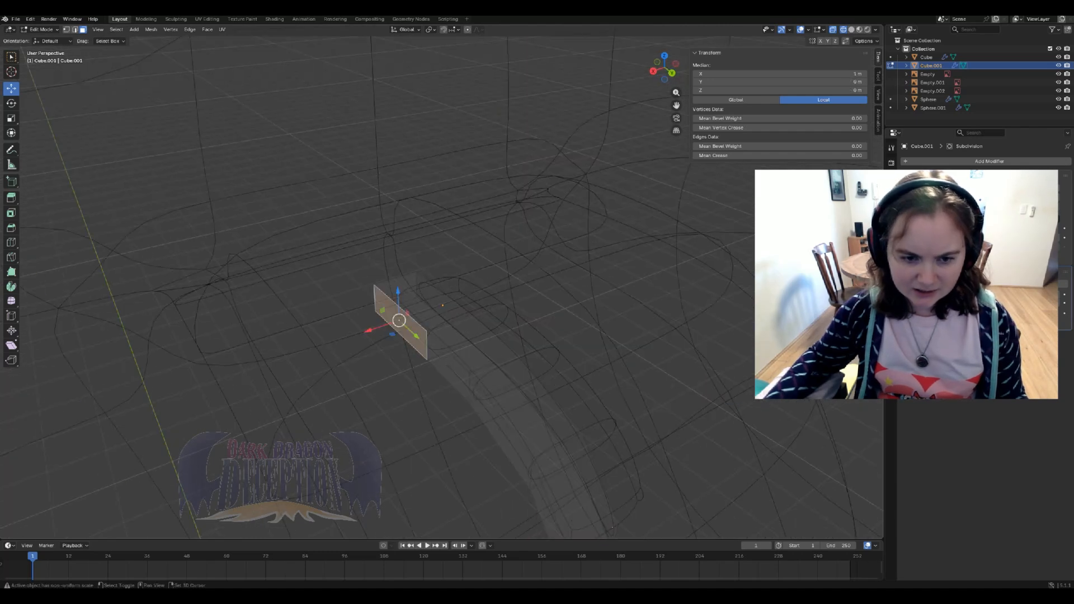
- Select all outer side faces along the tongue block and move them inward along X toward the centreline
left_click(427, 283, "shift")
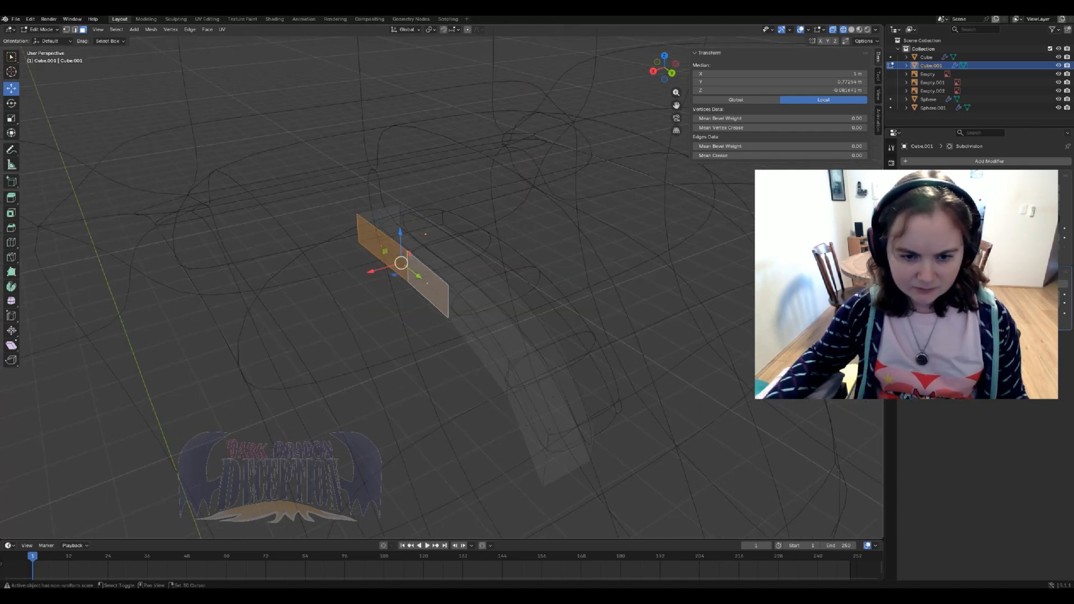
left_click(477, 339, "shift")
left_click(526, 426, "shift")
middle_click_drag(526, 426, 728, 447)
key("g")
key("x")
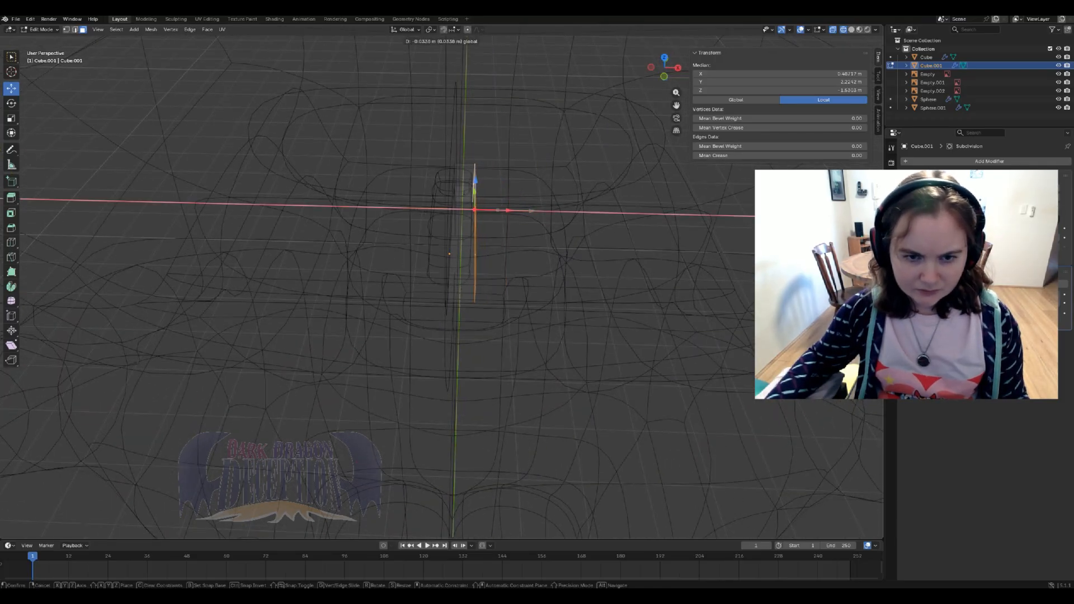
key("Return")
- Extrude the selected side faces outward to add a second strip and widen the tongue
key("g")
key("z")
key("z")
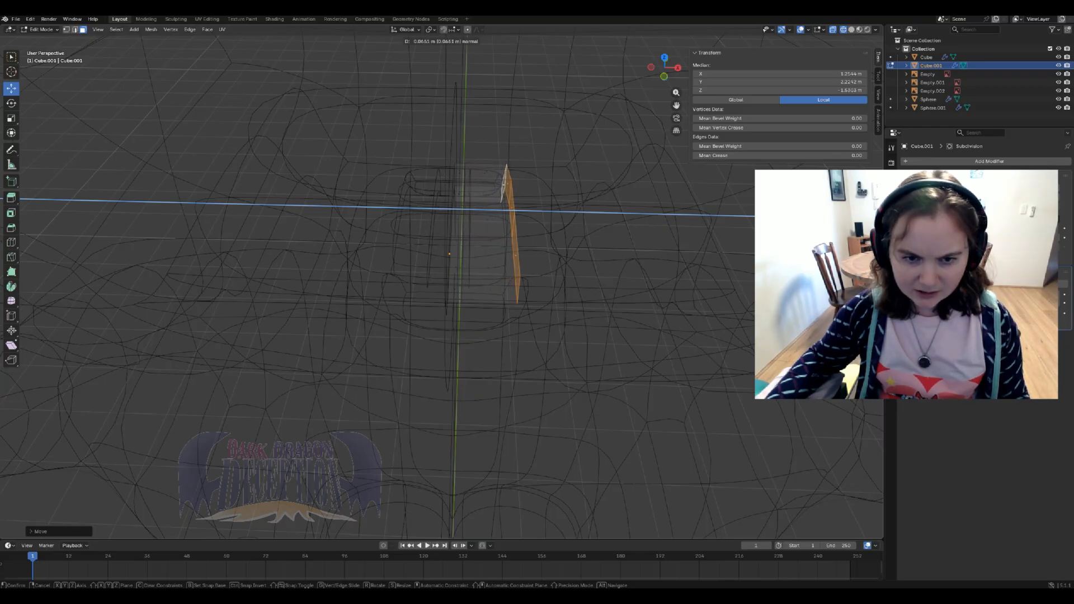
key("Return")
- Switch to solid shading and hide the body so the tongue is isolated
mouse_move(537, 235)
middle_mouse_down()
mouse_move(534, 268)
mouse_move(471, 233)
mouse_move(518, 224)
mouse_move(437, 201)
mouse_move(515, 225)
middle_mouse_up()
key("z")
left_click(534, 234)
scroll(442, 282, "up", 2)
scroll(442, 282, "down", 2)
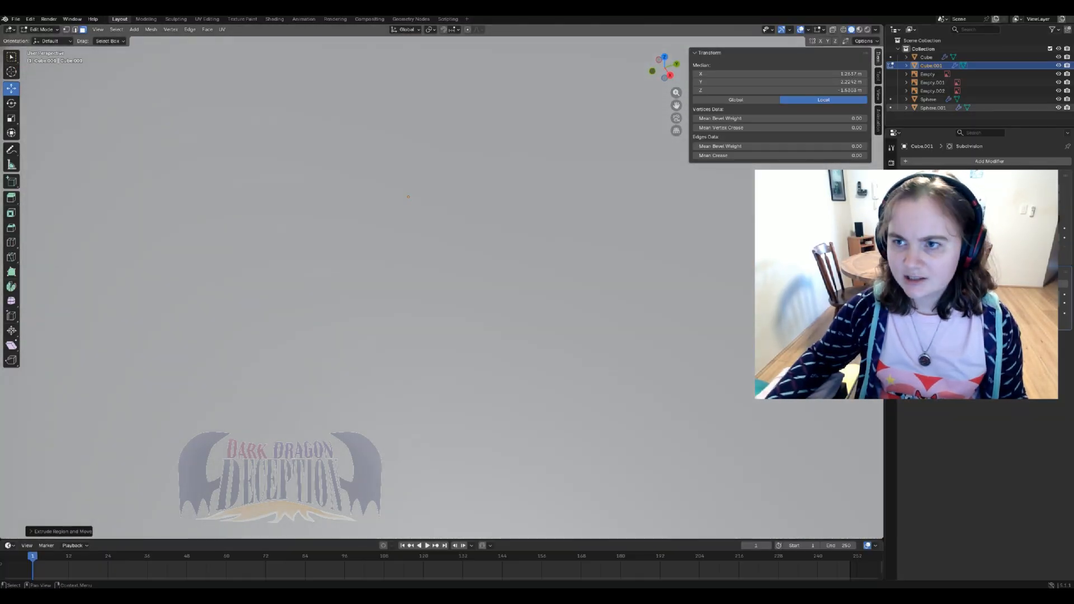
left_click(1058, 57)
scroll(442, 282, "down", 2)
middle_click_drag(442, 281, 579, 272)
- Adjust the tongue's front centre face, and pull the outer front corner edge inward and back in the horizontal plane
left_click(501, 273)
left_click_drag(509, 218, 534, 217)
middle_click_drag(533, 217, 353, 238)
left_click(74, 30)
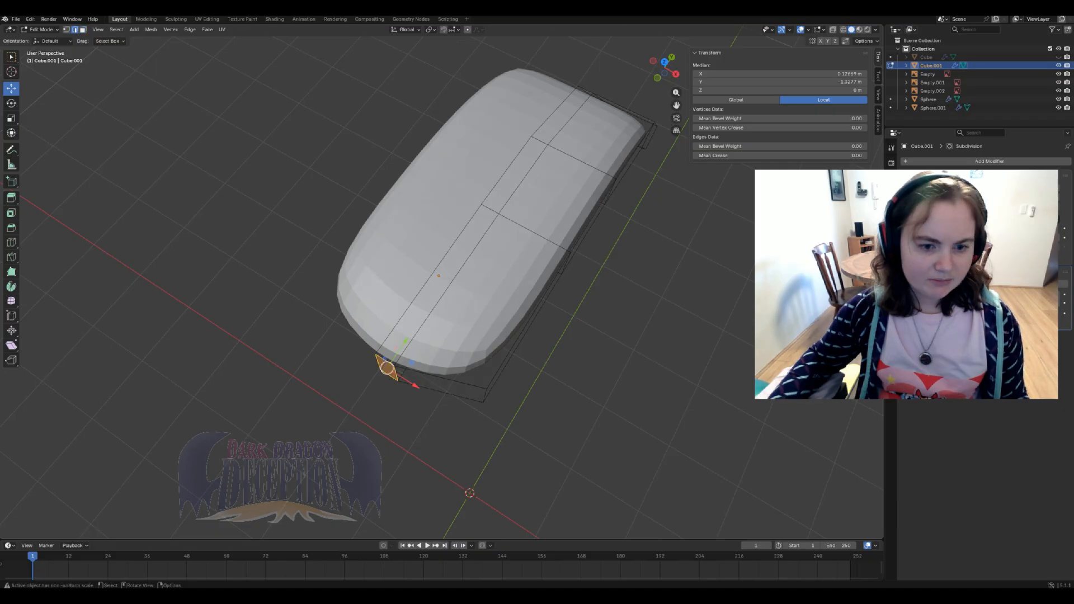
left_click(485, 396)
key("g")
key("shift+z")
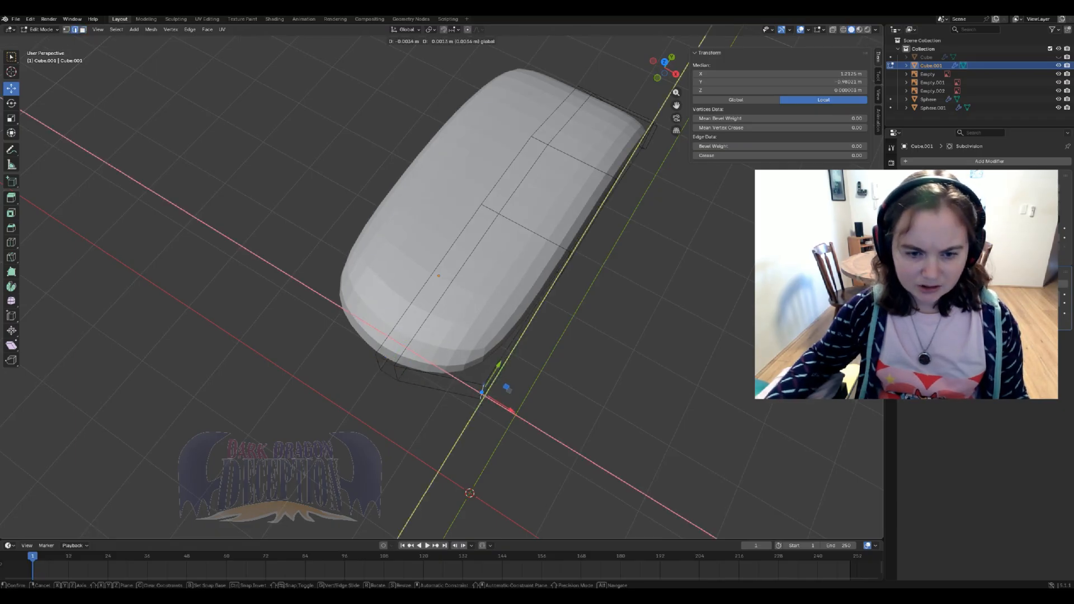
left_click_drag(495, 349, 494, 349)
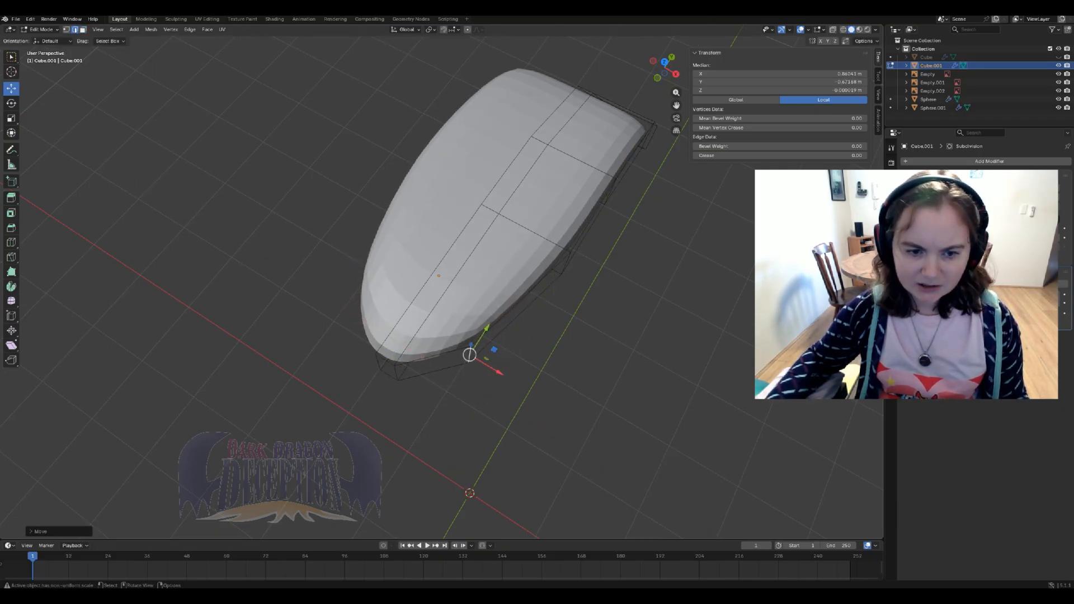
- Move the centre edge of the tongue's front forward along Y to form a pointed tip
scroll(494, 350, "down", 3)
mouse_move(495, 349)
middle_mouse_down()
mouse_move(531, 263)
mouse_move(510, 345)
middle_mouse_up()
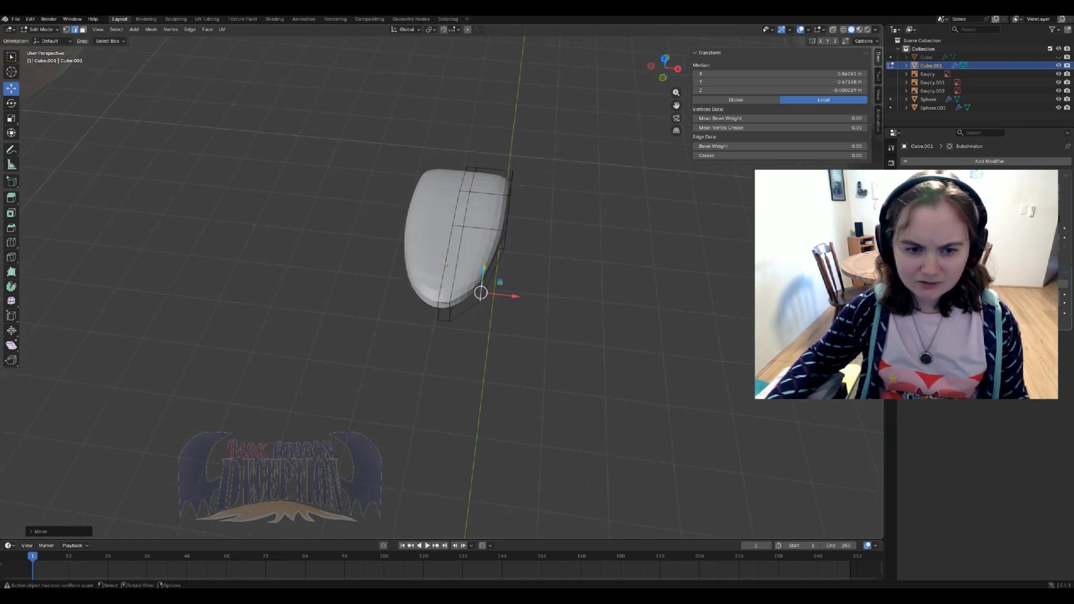
left_click(438, 312)
middle_click_drag(438, 312, 321, 288)
scroll(442, 285, "down", 4)
key("g")
key("y")
left_click_drag(342, 271, 339, 272)
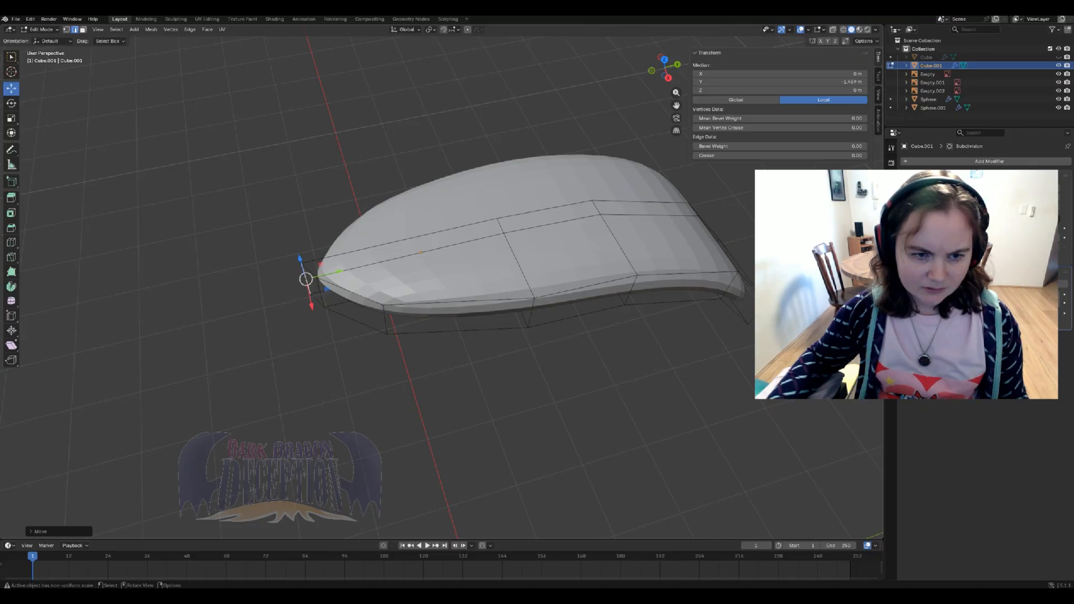
- Lower the edges along the tongue's top centre line into a shallow groove and slightly adjust the neighbouring edge
left_click(345, 253)
left_click(639, 201, "shift")
middle_click_drag(639, 203, 557, 180)
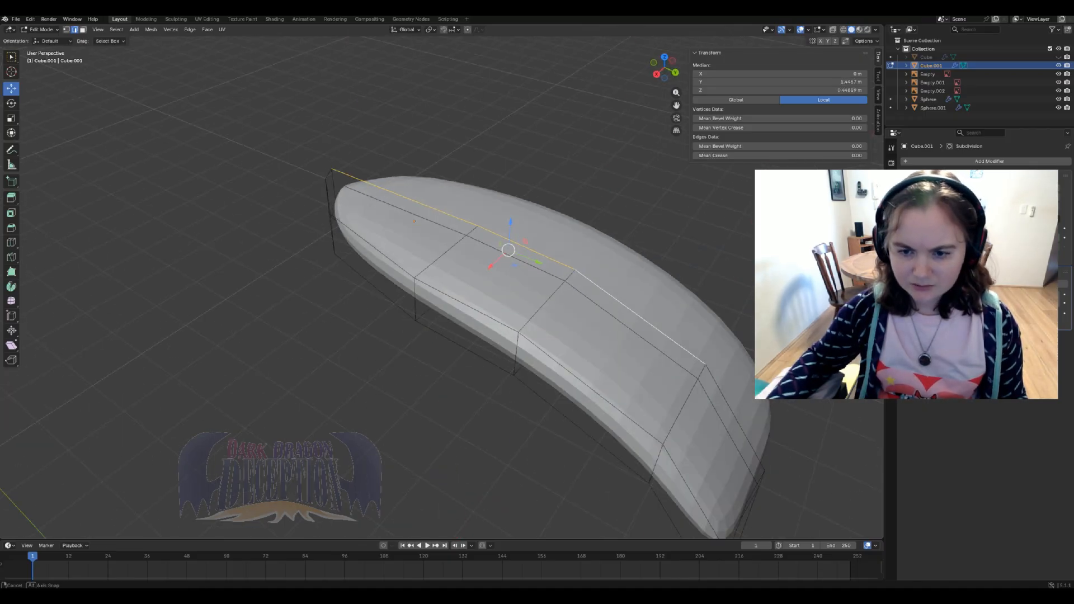
middle_click_drag(557, 291, 742, 272)
left_click_drag(460, 162, 460, 175)
left_click(471, 222)
middle_click_drag(471, 223, 381, 224)
middle_click_drag(643, 279, 633, 279)
middle_click_drag(560, 279, 738, 257)
left_click_drag(480, 192, 477, 190)
- Leave the tongue's mesh, shade the tongue smooth and show the body again
key("Tab")
right_click(480, 206)
left_click(480, 208)
middle_click_drag(480, 209, 417, 230)
left_click(1058, 57)
scroll(442, 279, "up", 5)
middle_click_drag(442, 280, 428, 262)
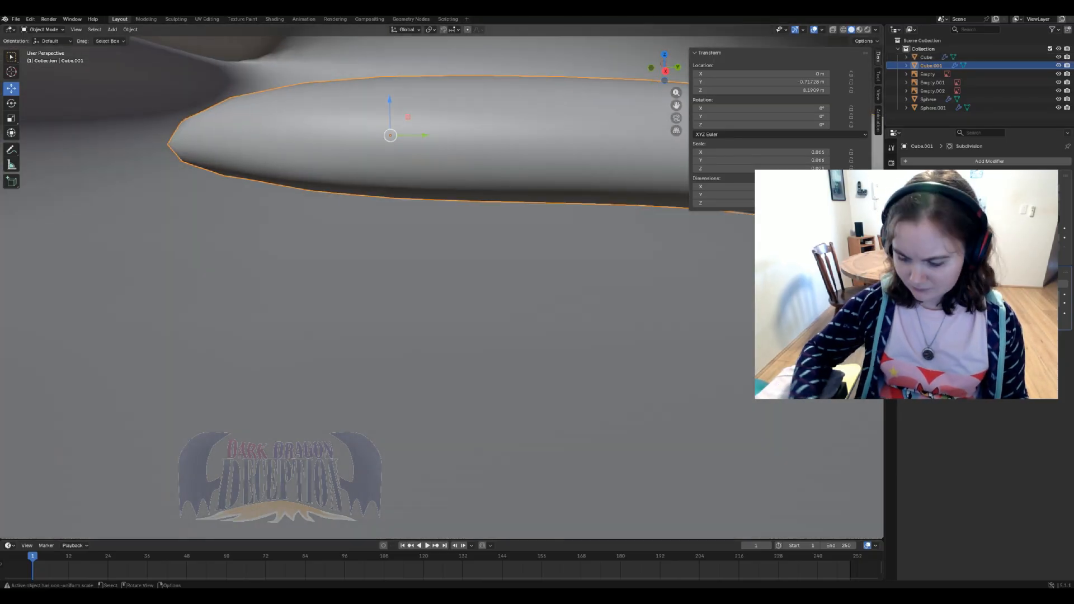
- In right wireframe view, flatten the tongue vertically and move it slightly back and down inside the mouth
key("KP_3")
key("z")
key("4")
scroll(442, 280, "down", 3)
middle_click_drag(466, 176, 368, 169, "shift")
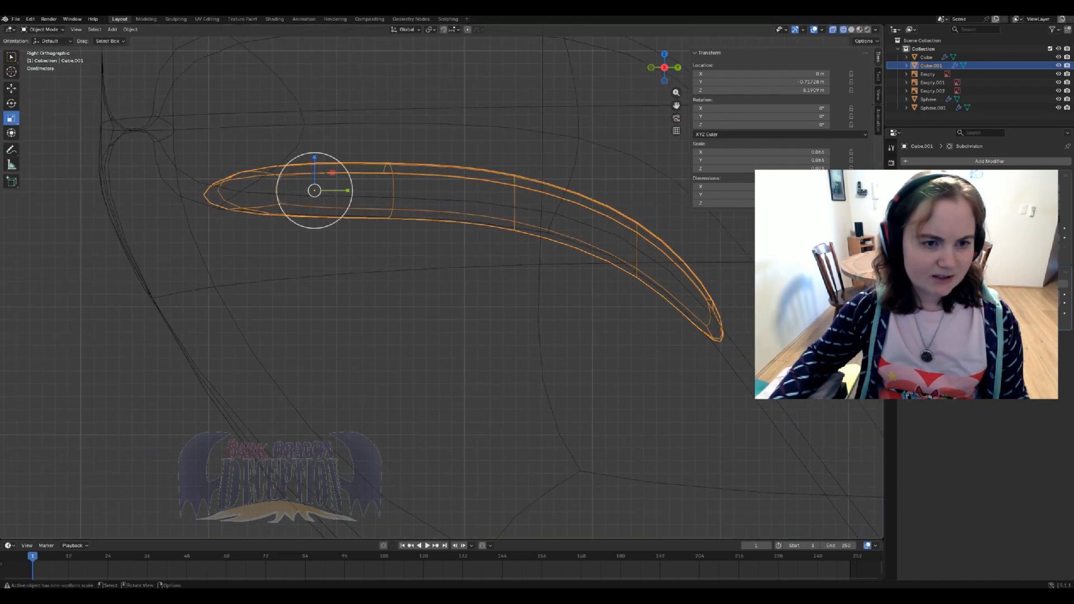
left_click_drag(314, 158, 324, 194)
key("shift+space")
key("g")
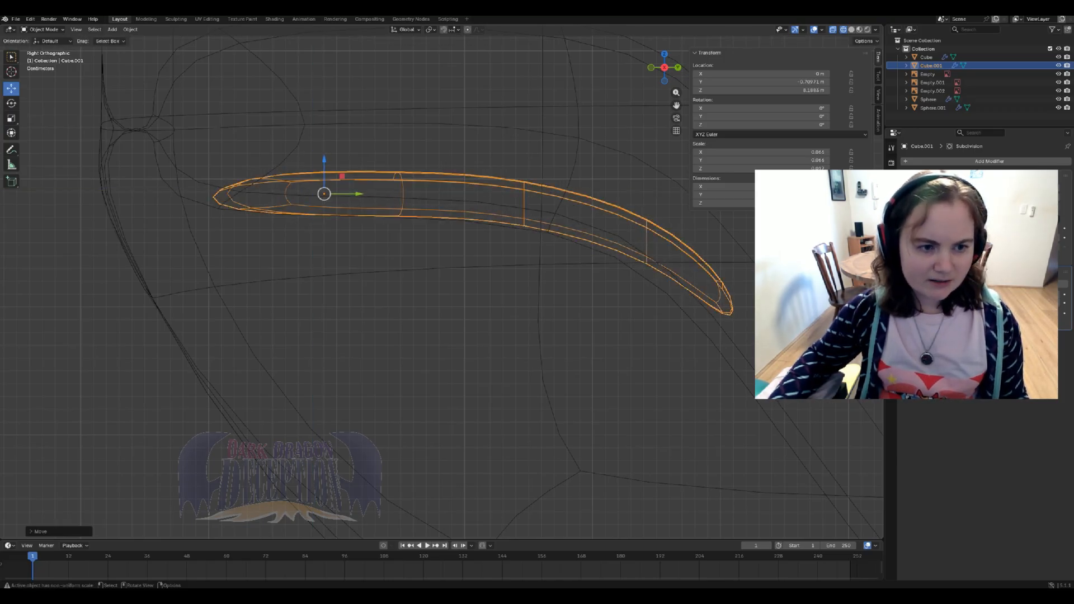
- Open the body mesh and move the selected inner lip geometry forward along Y, closer to the face surface
scroll(442, 282, "down", 2)
middle_click_drag(329, 201, 522, 261, "shift")
left_click(521, 261)
key("Tab")
scroll(441, 282, "up", 2)
middle_click_drag(441, 282, 394, 341)
left_click(415, 245)
middle_click_drag(415, 245, 443, 261)
key("KP_3")
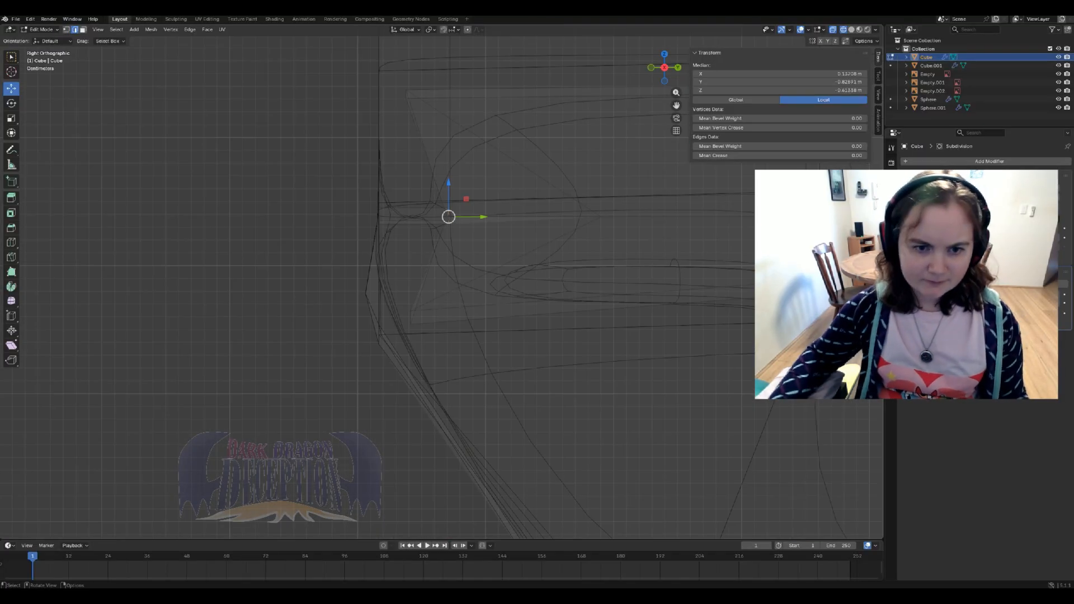
key("g")
key("y")
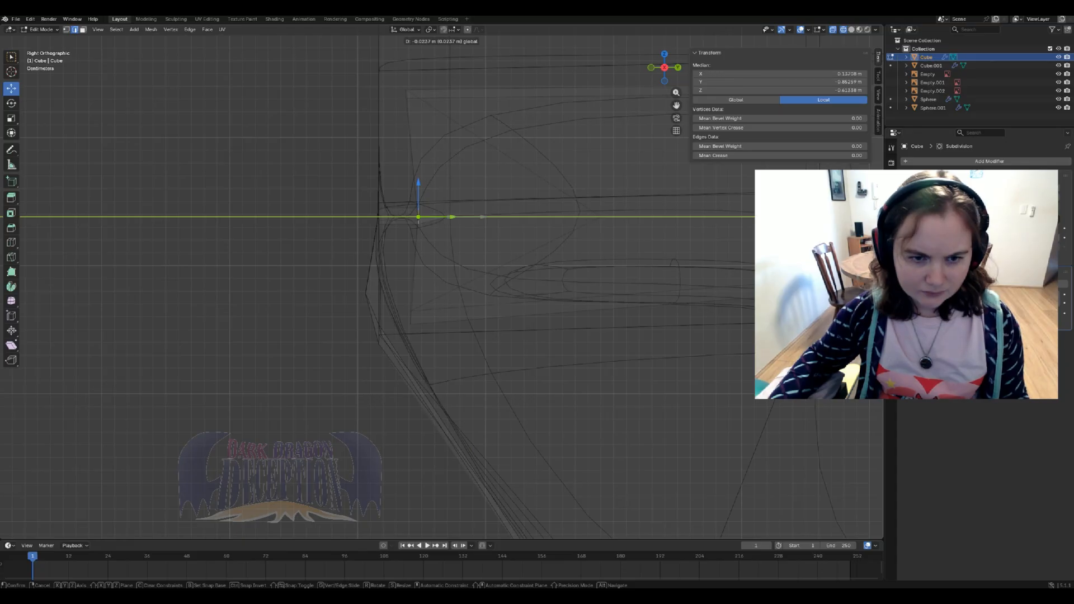
key("Return")
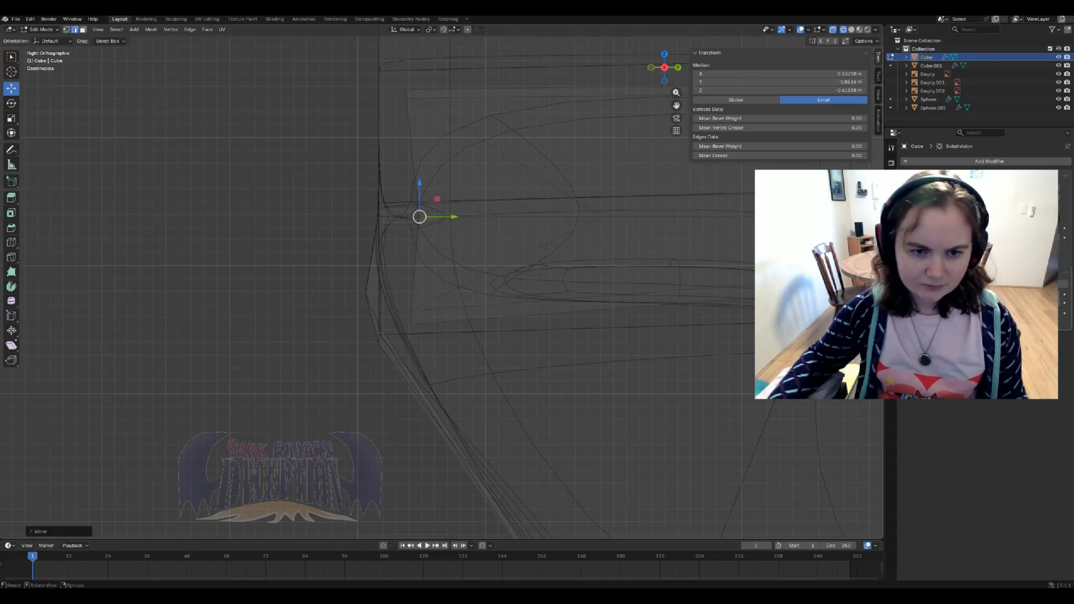
- Select the upper and lower front edges of the mouth cavity and move them forward along Y toward the lips
middle_click_drag(392, 247, 370, 229)
left_click(371, 291)
left_click(360, 239, "shift")
key("KP_3")
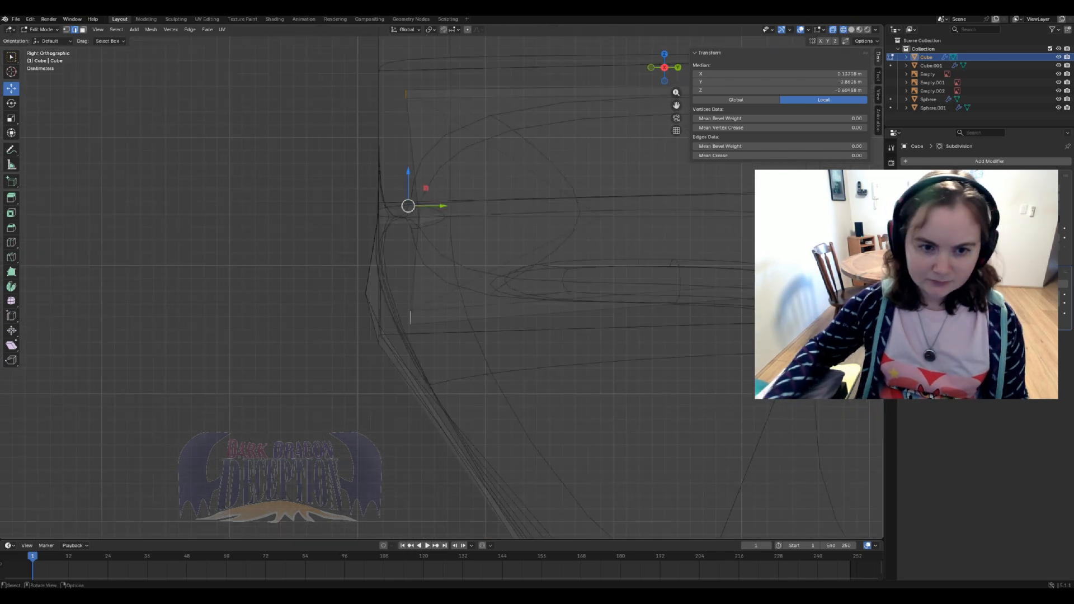
left_click_drag(442, 206, 407, 205)
- Return to solid shading, leave the body mesh and save the file with the whole figure in front view
key("z")
left_click(480, 207)
mouse_move(480, 207)
middle_mouse_down()
mouse_move(391, 221)
mouse_move(381, 246)
mouse_move(473, 230)
mouse_move(537, 235)
mouse_move(545, 196)
mouse_move(498, 185)
middle_mouse_up()
mouse_move(531, 281)
middle_mouse_down()
mouse_move(518, 305)
mouse_move(554, 268)
mouse_move(596, 277)
mouse_move(571, 302)
mouse_move(476, 291)
mouse_move(445, 249)
mouse_move(433, 288)
mouse_move(425, 280)
mouse_move(512, 280)
middle_mouse_up()
key("Tab")
scroll(512, 280, "down", 10)
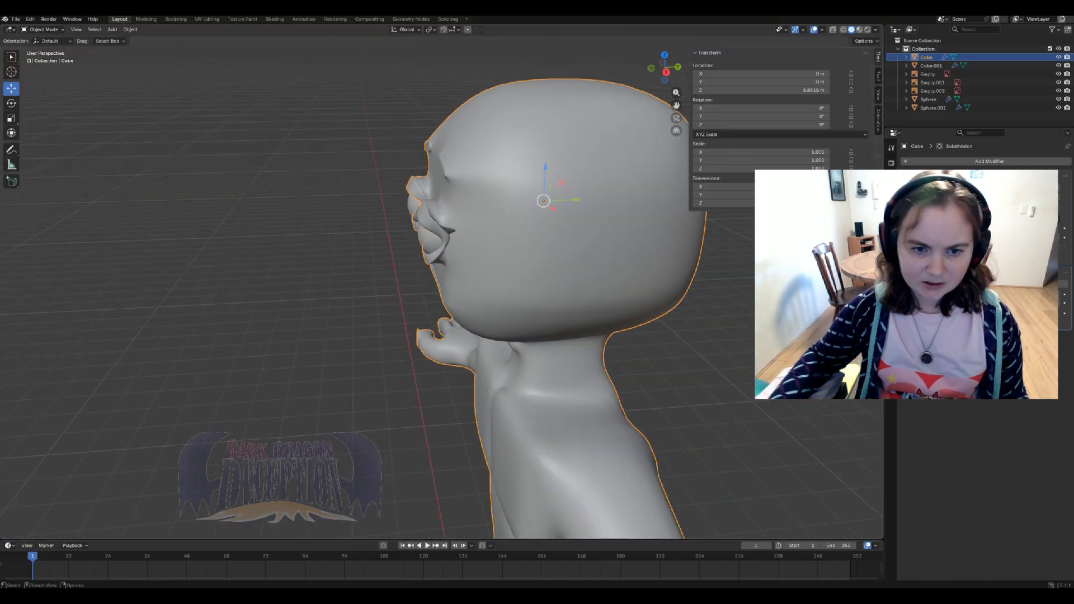
middle_click_drag(425, 280, 551, 286)
scroll(442, 288, "down", 3)
middle_click_drag(448, 291, 423, 268, "shift")
key("ctrl+s")
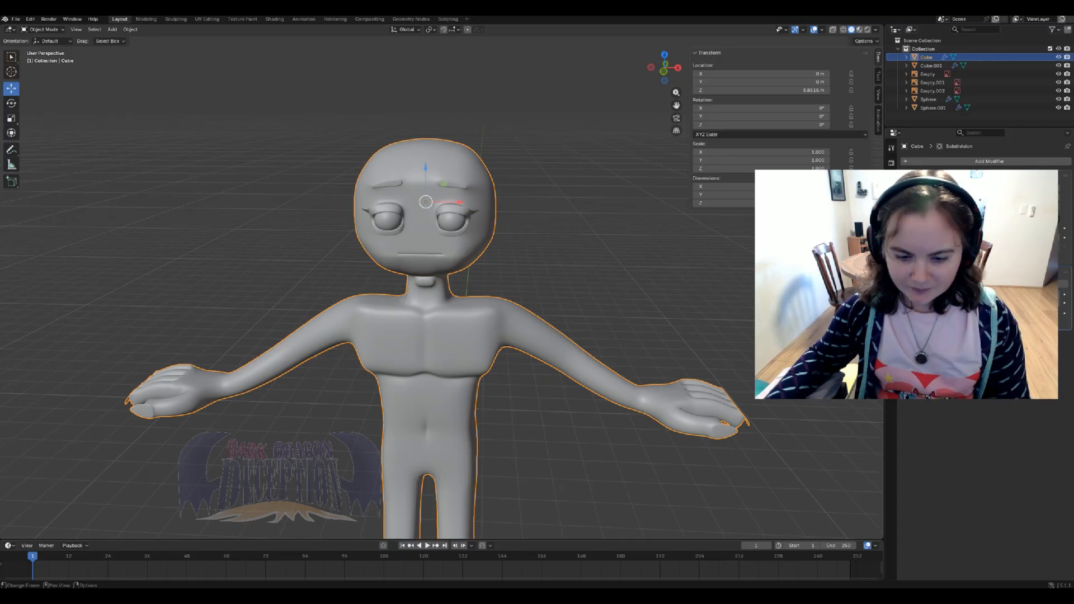
- Open the reference images angry.png and happy2.png from the Shadow Milk Cookie folder to examine the character's mouth
left_click(511, 585)
left_click(610, 293)
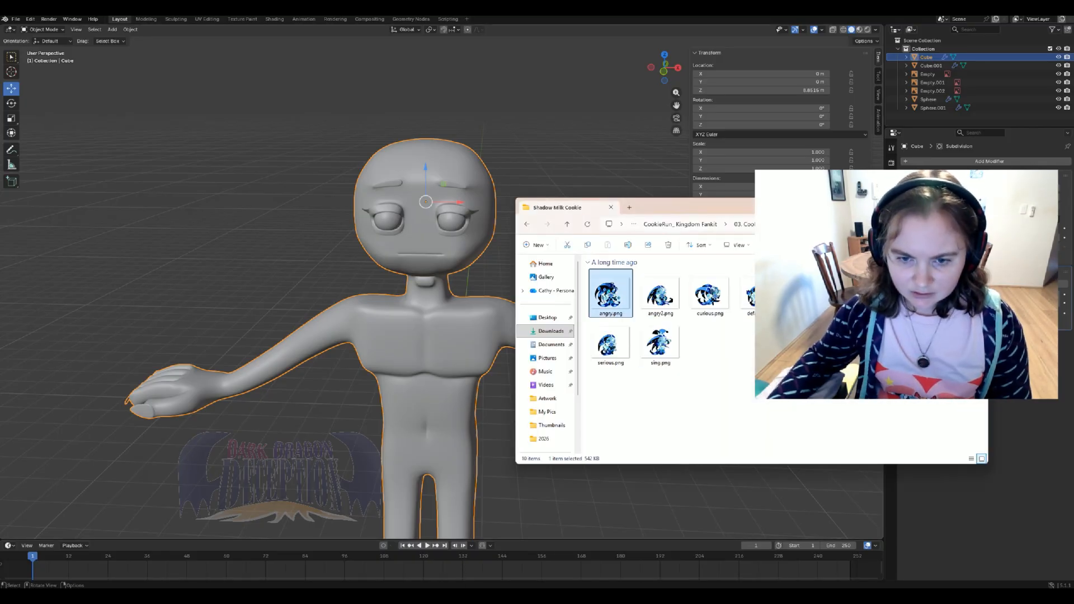
double_click(610, 292)
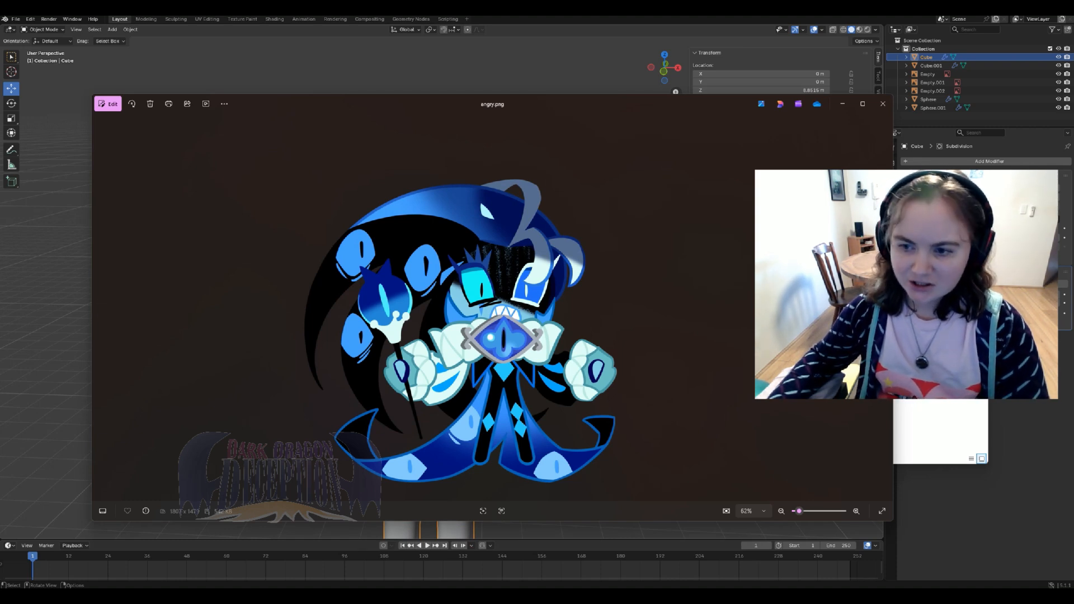
key("alt+Tab")
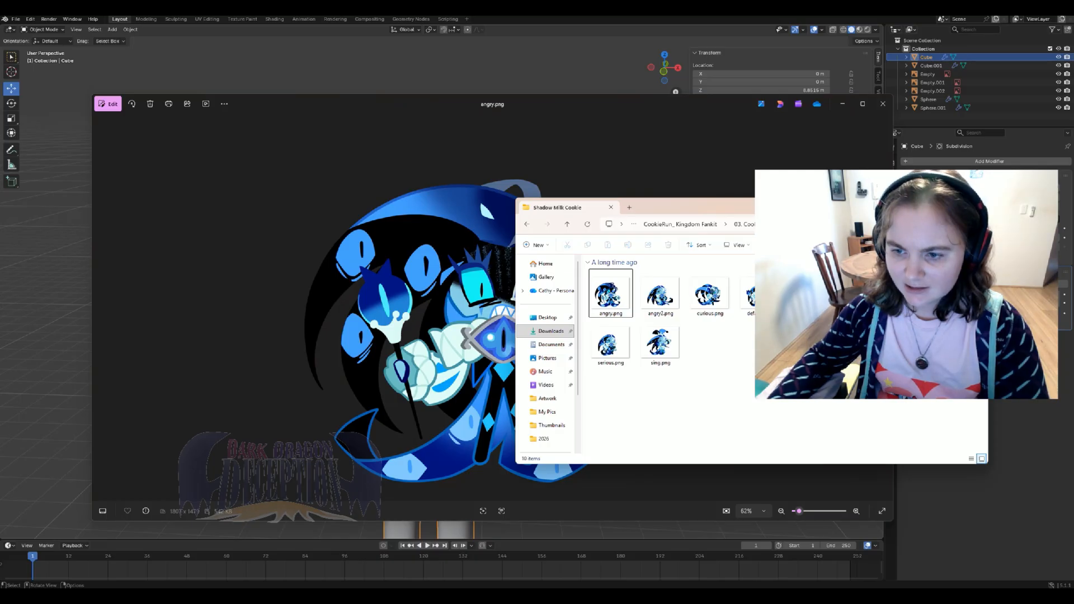
double_click(859, 292)
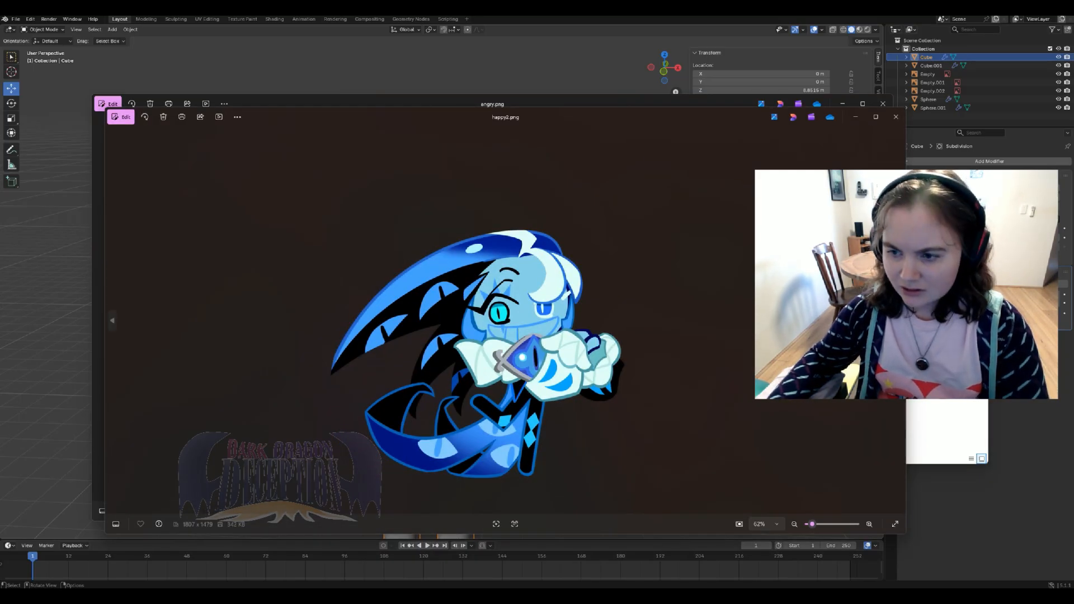
- Bring up the picture Showing Off His Daughter (CRK).png and enlarge it around the blue character's teeth and tongue
mouse_move(732, 597)
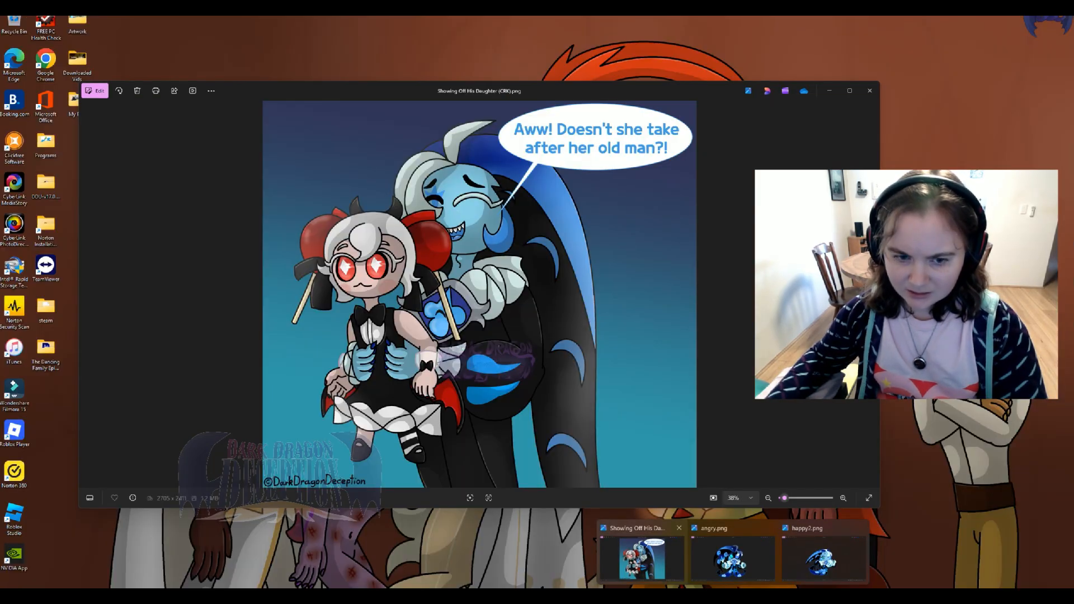
left_click(642, 576)
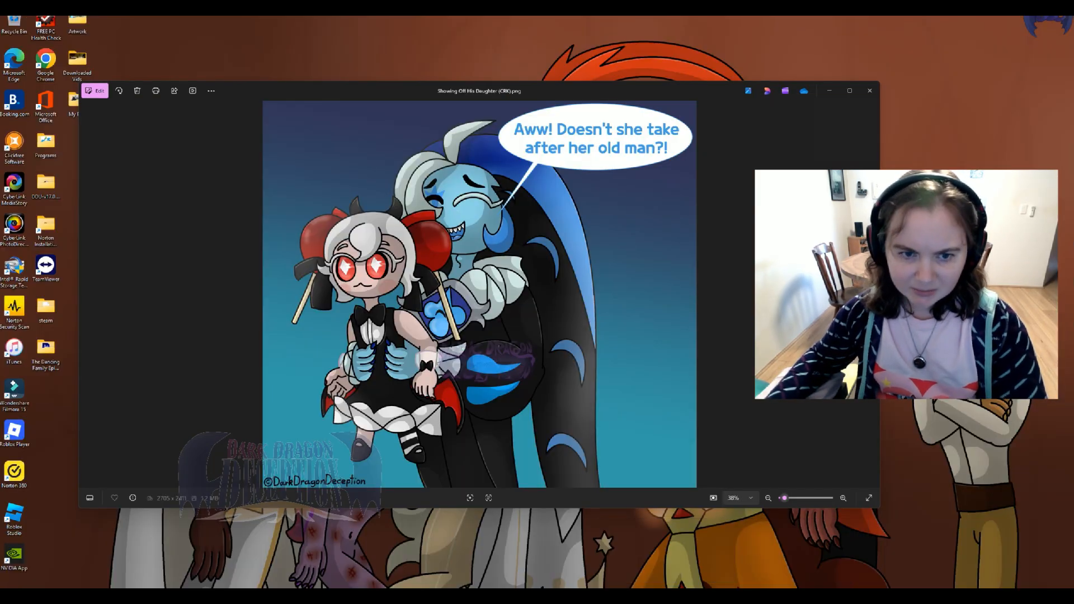
left_click_drag(784, 498, 787, 498)
left_click_drag(447, 252, 491, 395)
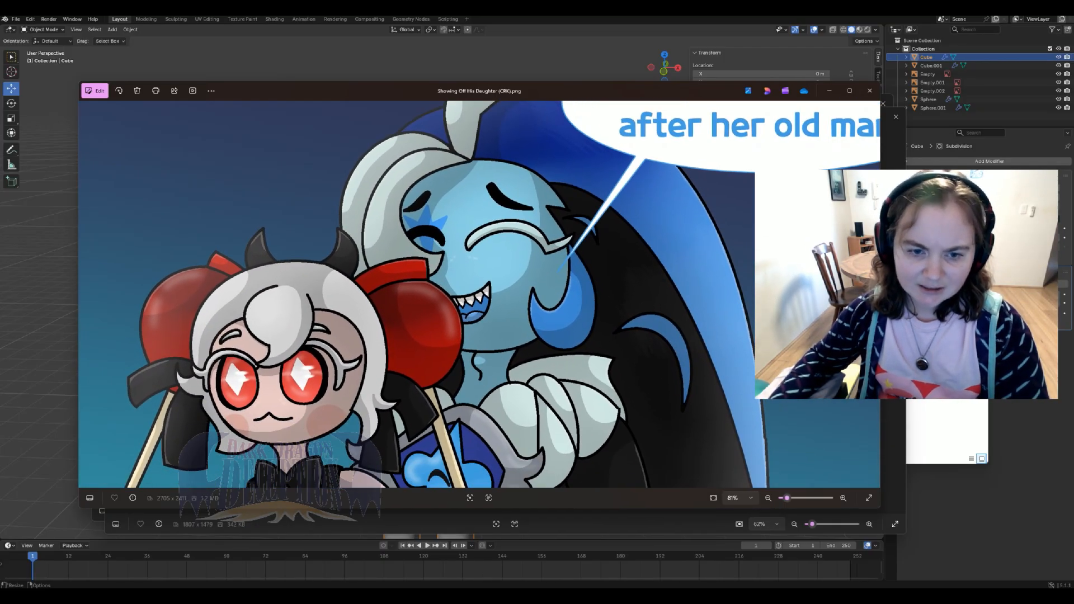
left_click_drag(788, 498, 792, 498)
left_click_drag(479, 294, 457, 300)
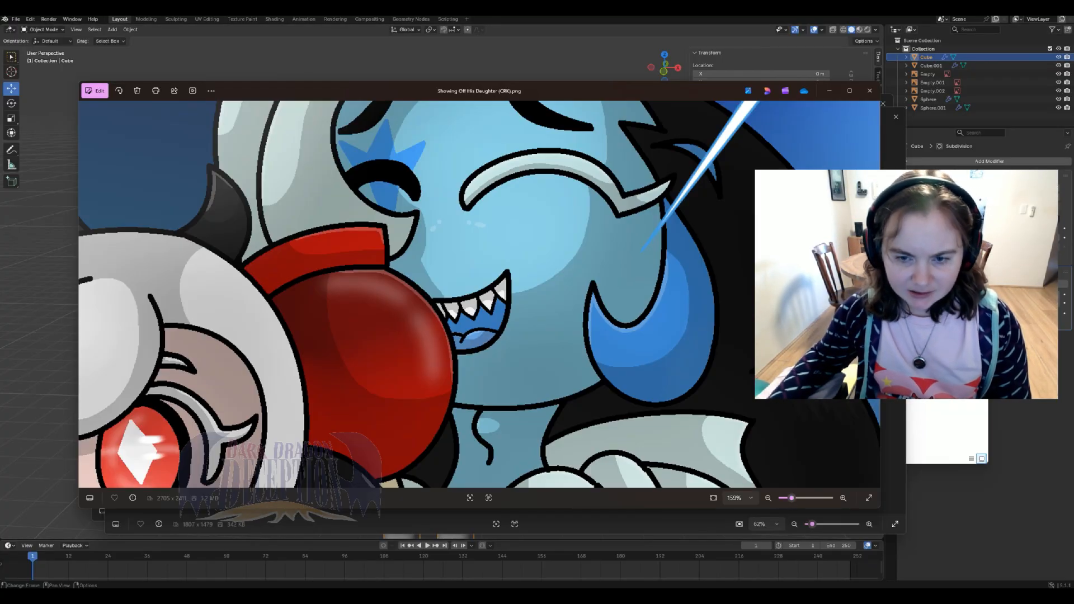
- Switch to the browser's bear jaw image results, examine the tooth arrangement, and return to Blender
key("alt+Tab")
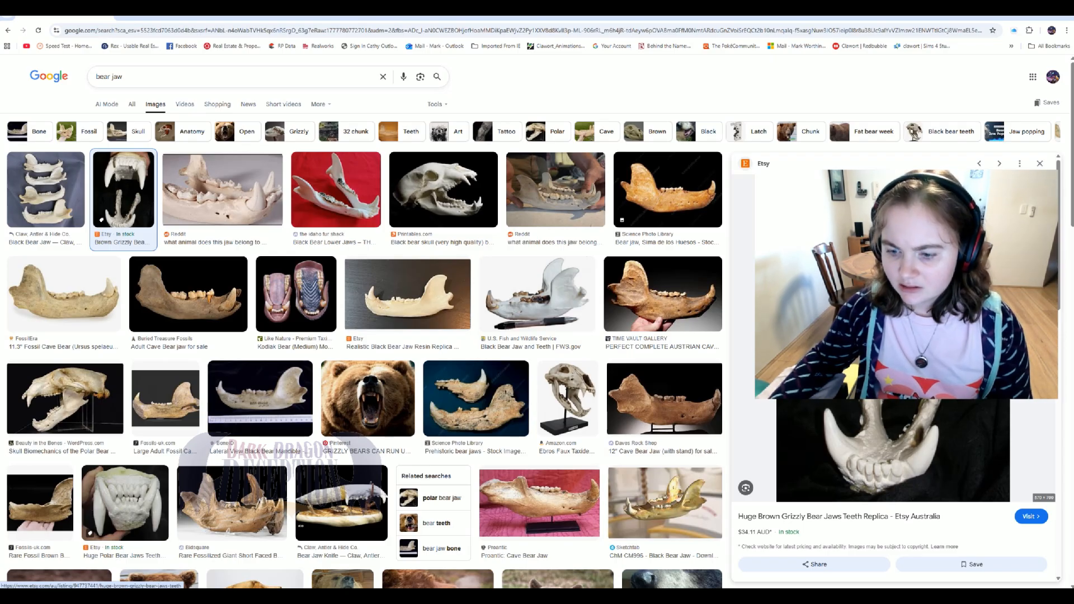
scroll(894, 391, "down", 2)
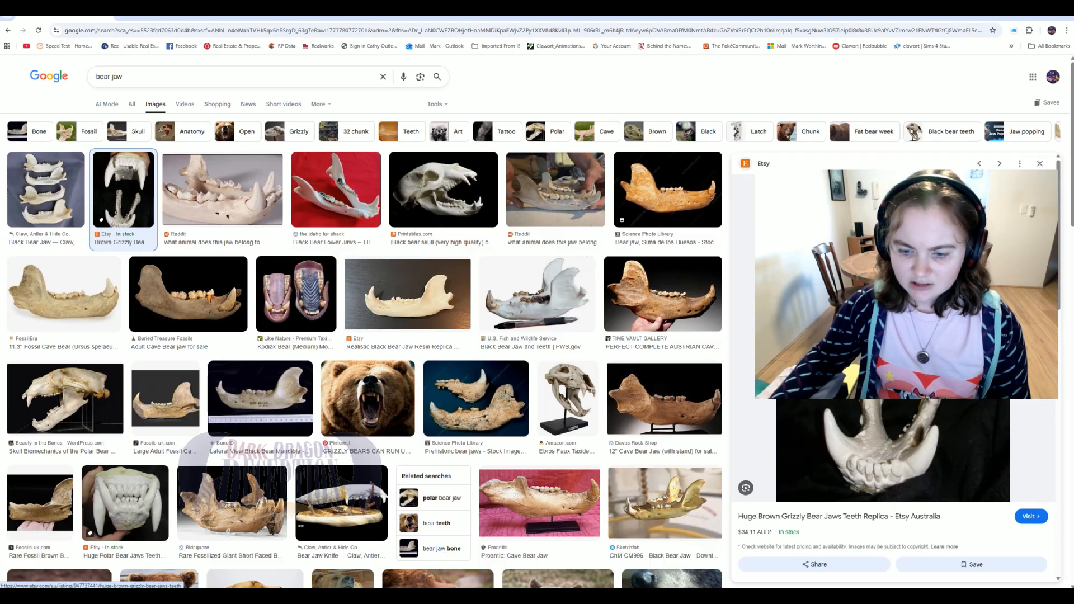
mouse_move(733, 596)
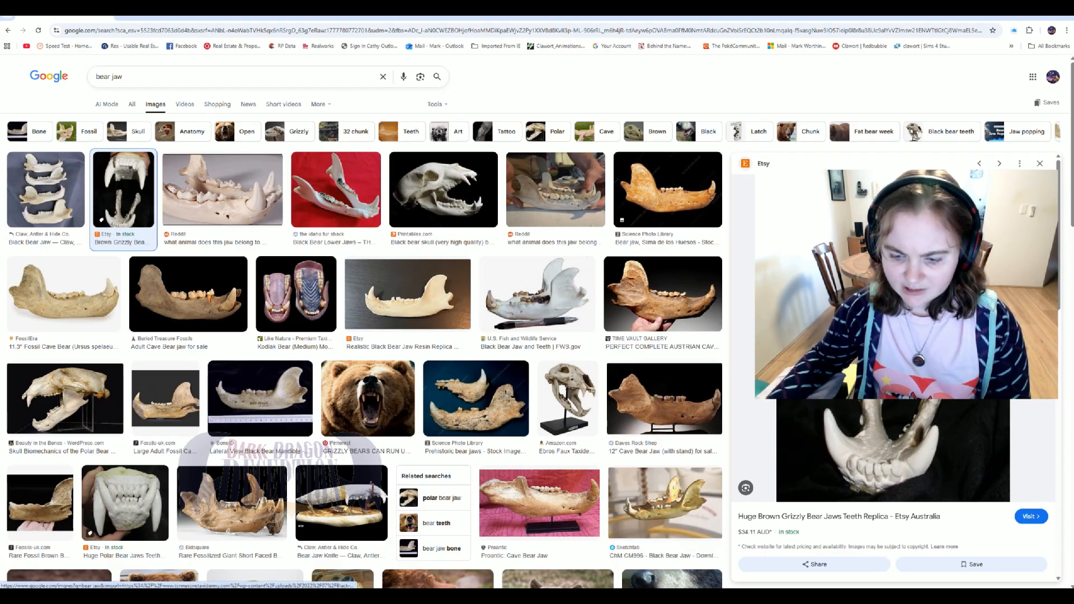
key("alt+Tab")
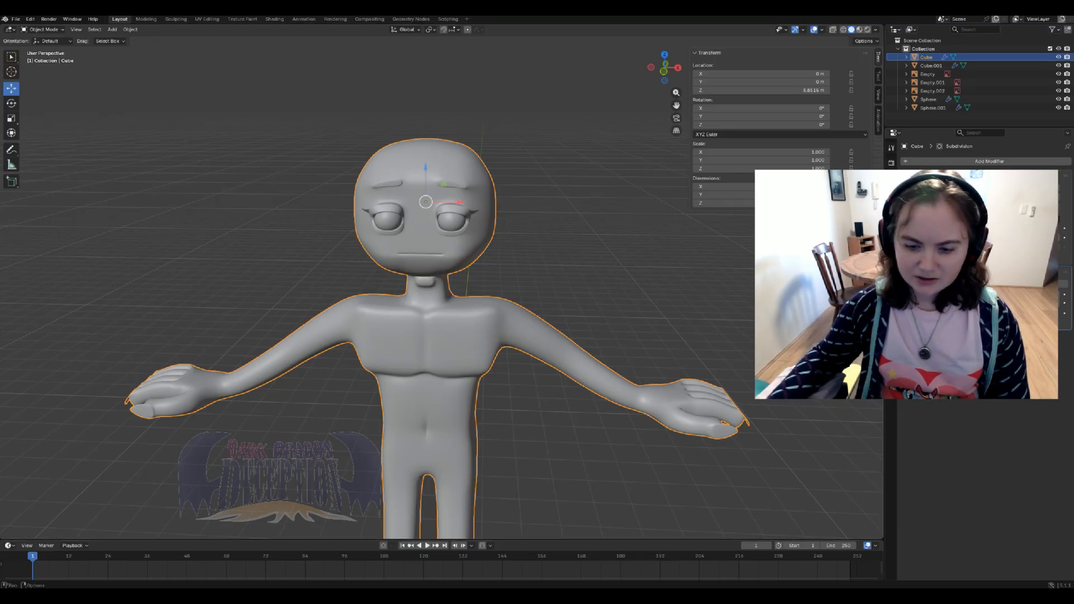
key("alt+Tab")
left_click(460, 241)
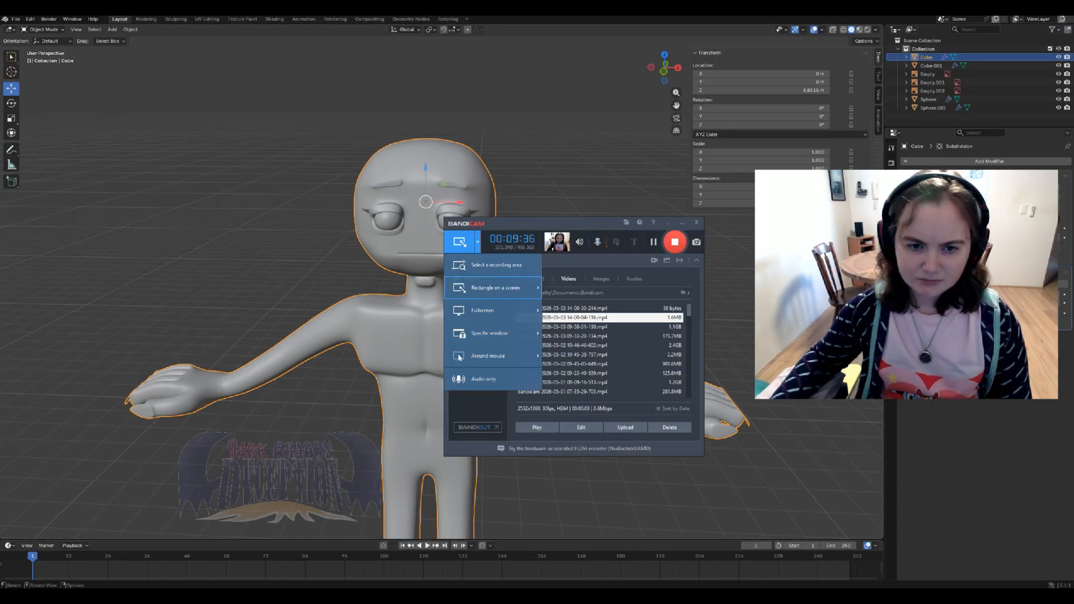
left_click(524, 292)
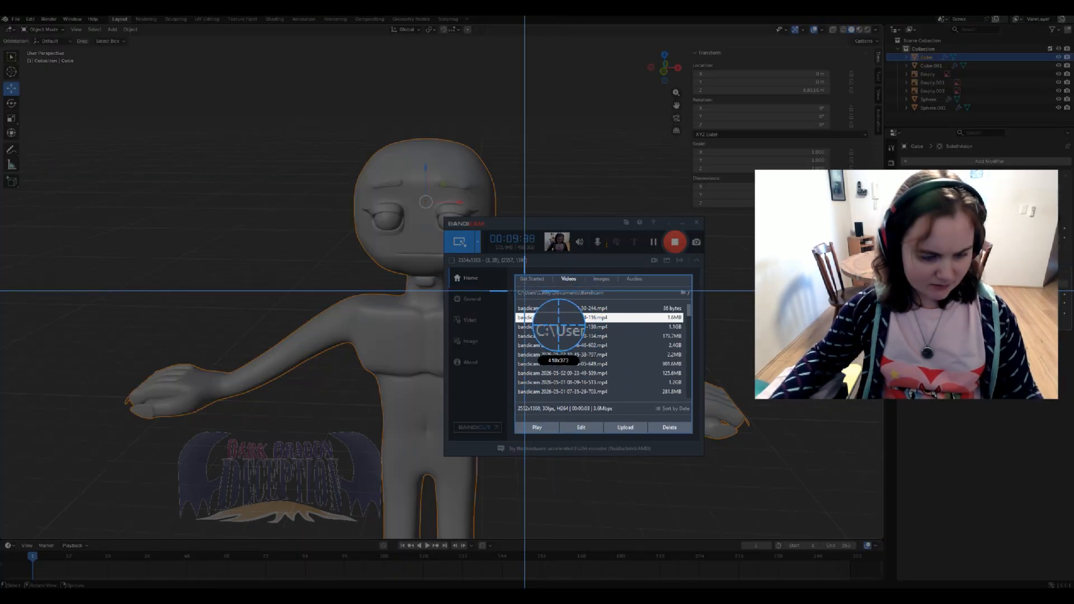
key("Escape")
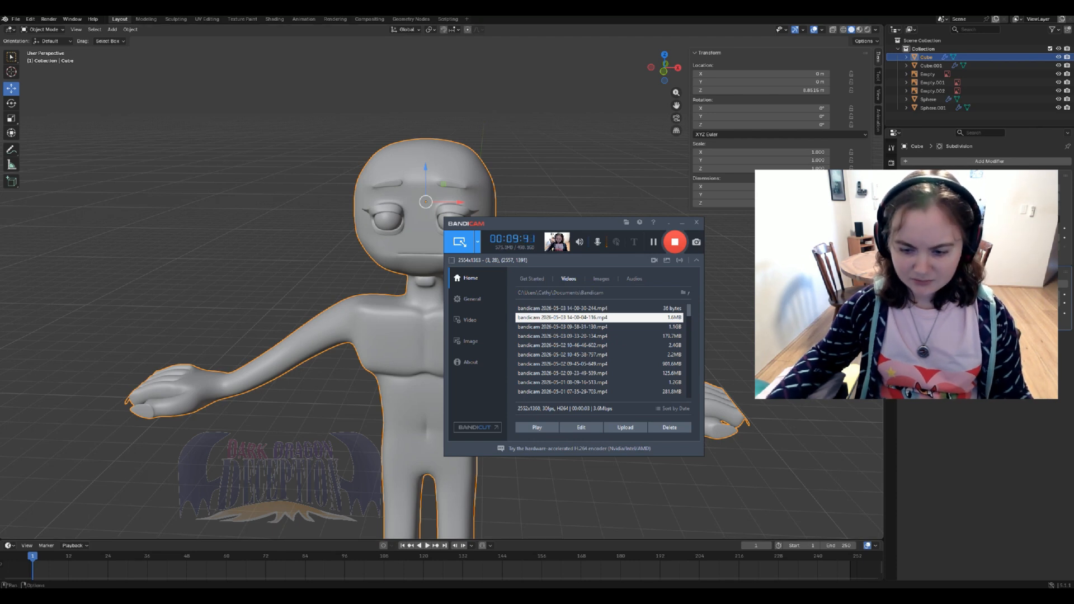
key("alt+Tab")
middle_click_drag(538, 302, 523, 306)
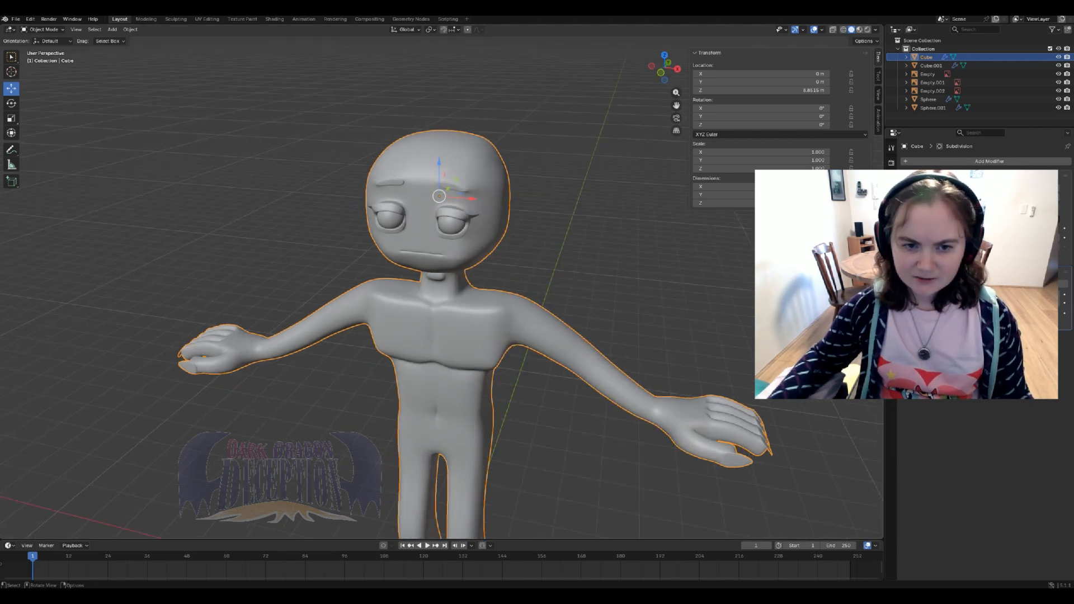
- Add a cube to the scene and display it in wireframe from the front
left_click(112, 30)
mouse_move(139, 39)
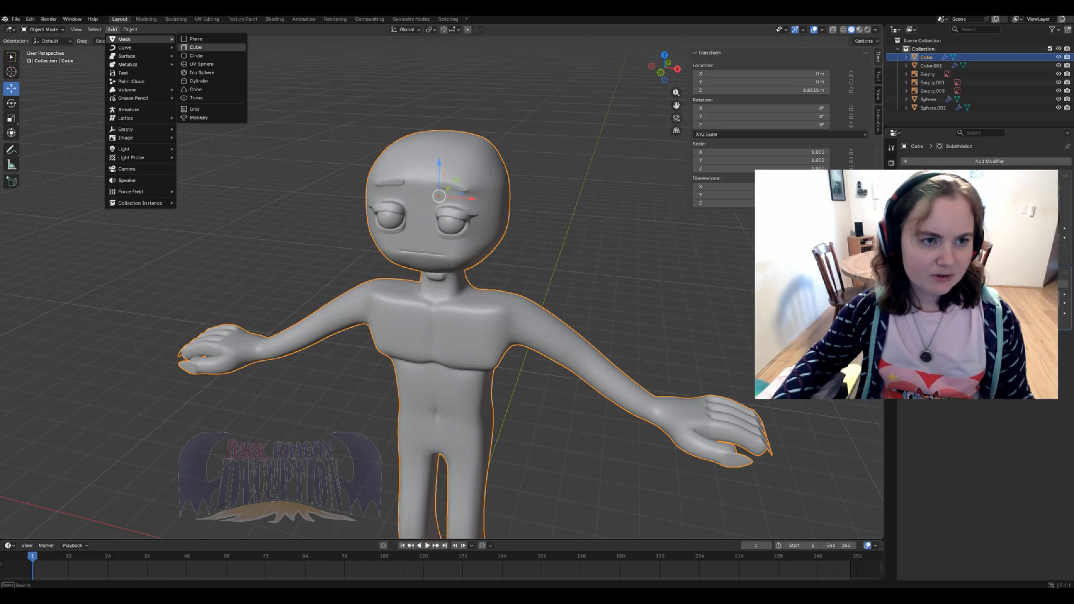
left_click(193, 47)
scroll(441, 291, "down", 3)
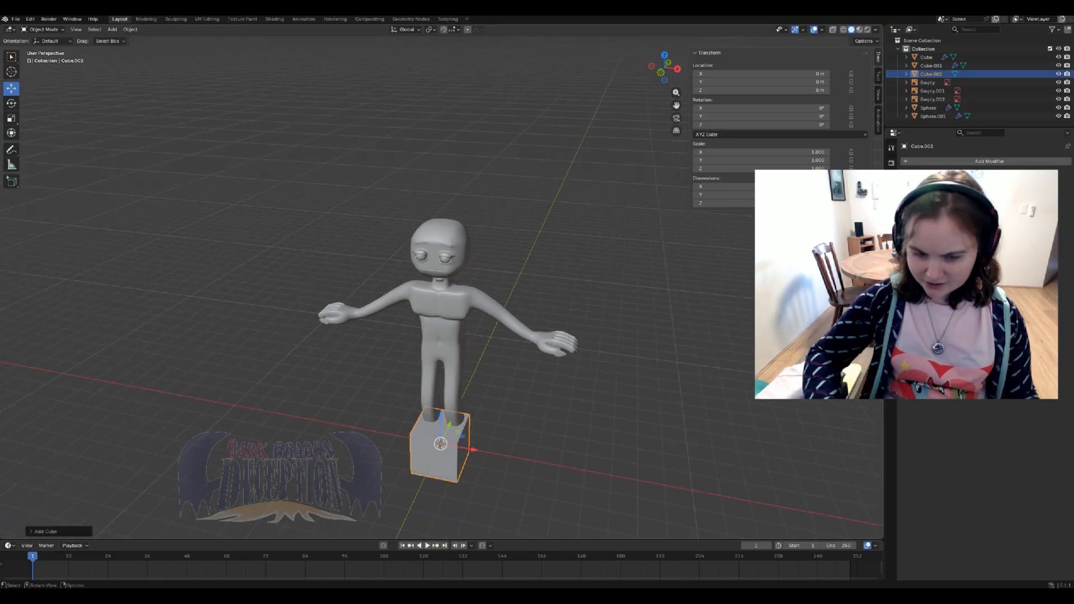
key("KP_1")
key("z")
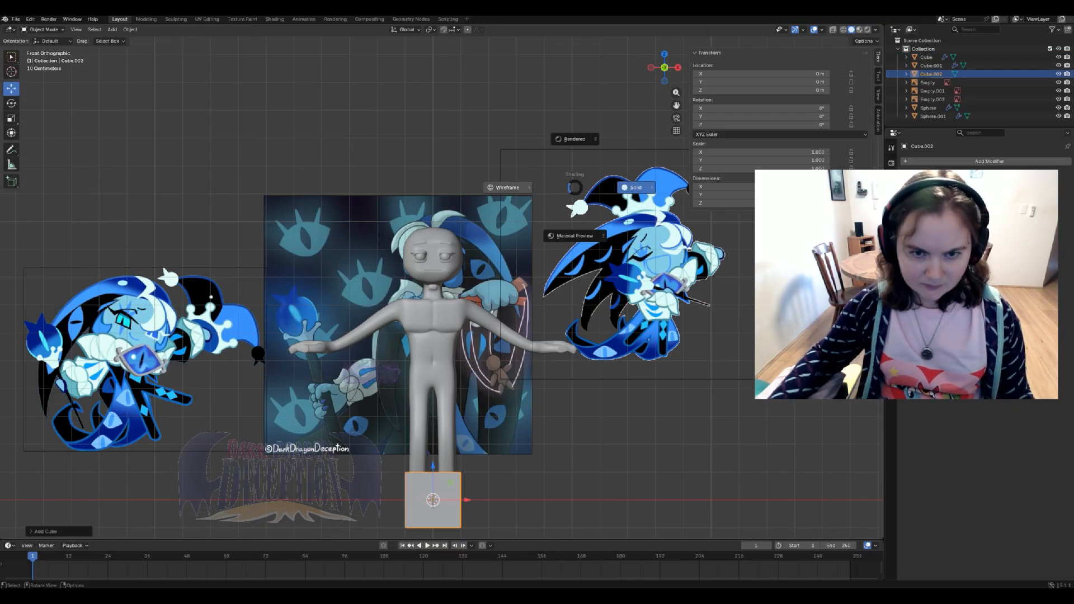
left_click(524, 188)
- Raise the new cube to the character's face and shrink it to a fraction of the head's width
middle_click_drag(524, 314, 575, 189, "shift")
left_click_drag(501, 358, 506, 127)
key("s")
left_click(503, 148)
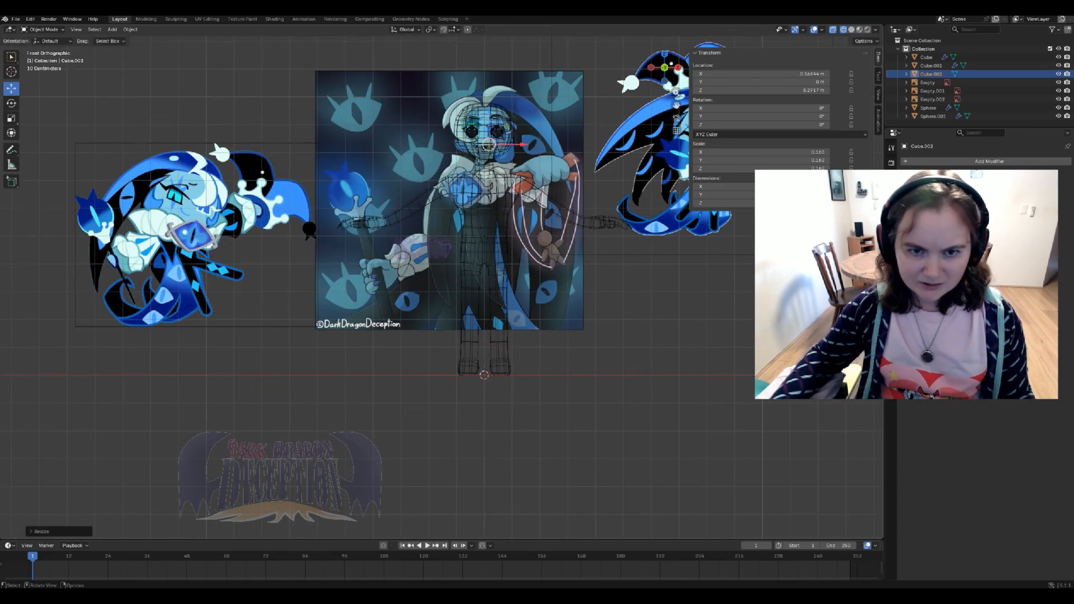
- Shrink the cube to the size of a small tooth and place it above the drawn mouth, just beside the centre line
scroll(502, 149, "up", 7)
middle_click_drag(550, 157, 395, 515, "shift")
middle_click_drag(576, 335, 576, 168, "ctrl")
middle_click_drag(674, 59, 599, 218, "shift")
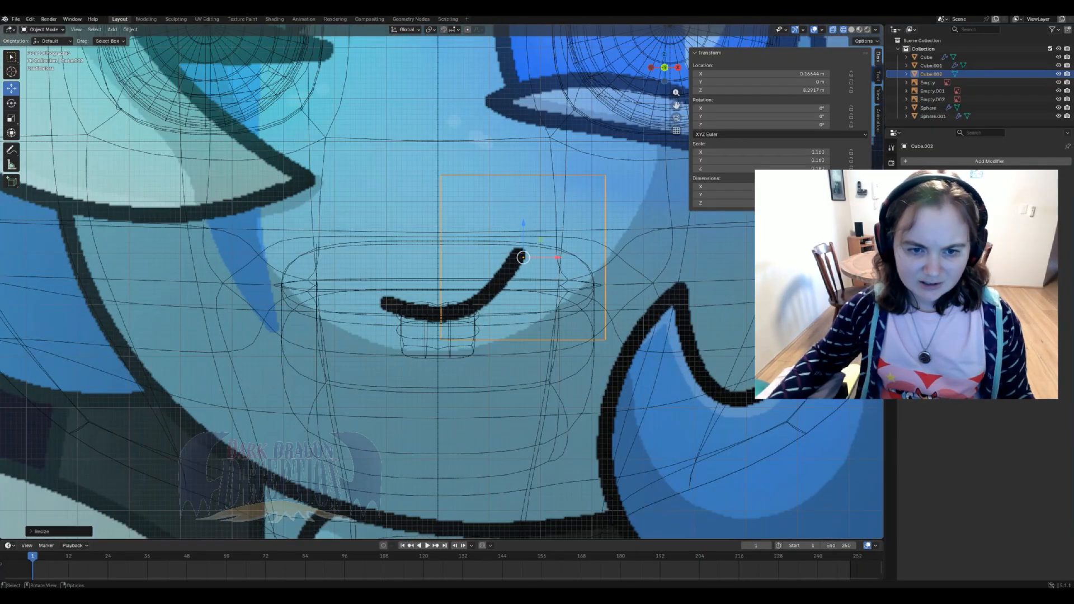
key("s")
left_click(515, 252)
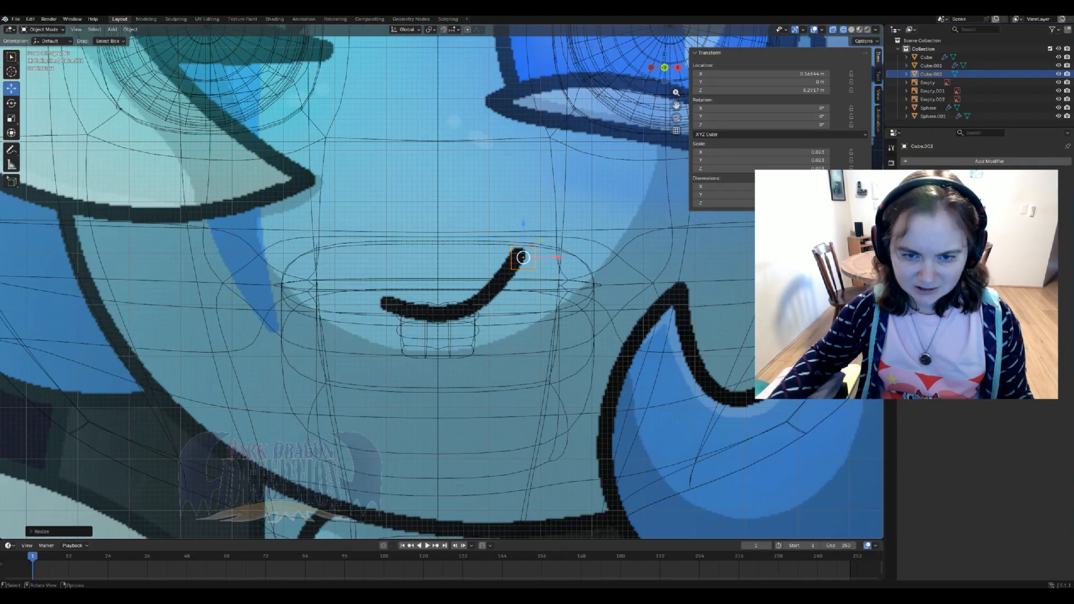
key("g")
key("x")
left_click(452, 271)
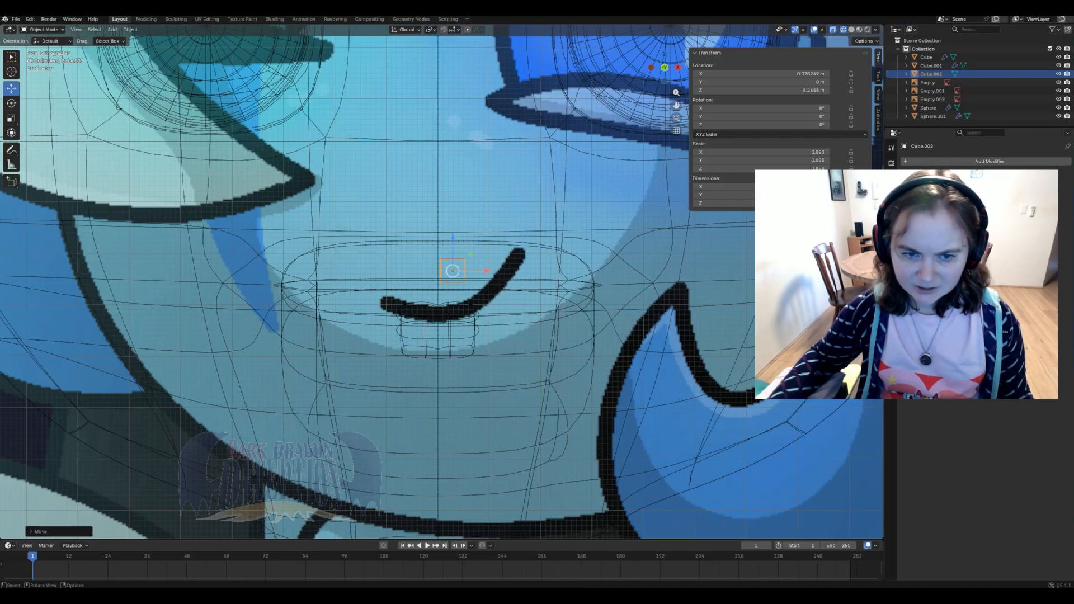
- Add a Subdivision modifier to the tooth cube
left_click(917, 161)
mouse_move(895, 161)
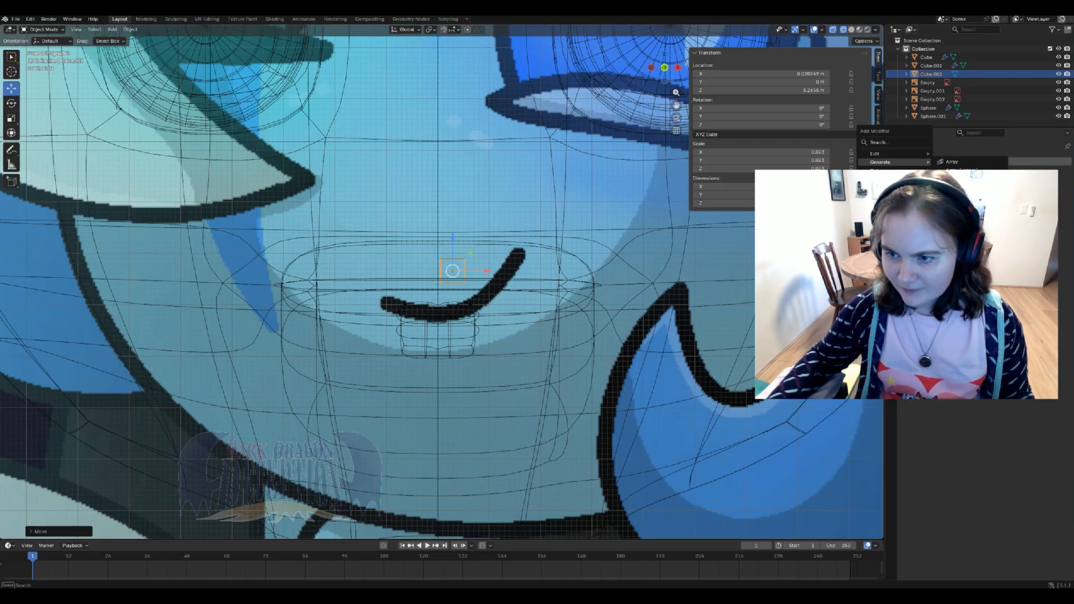
left_click(969, 289)
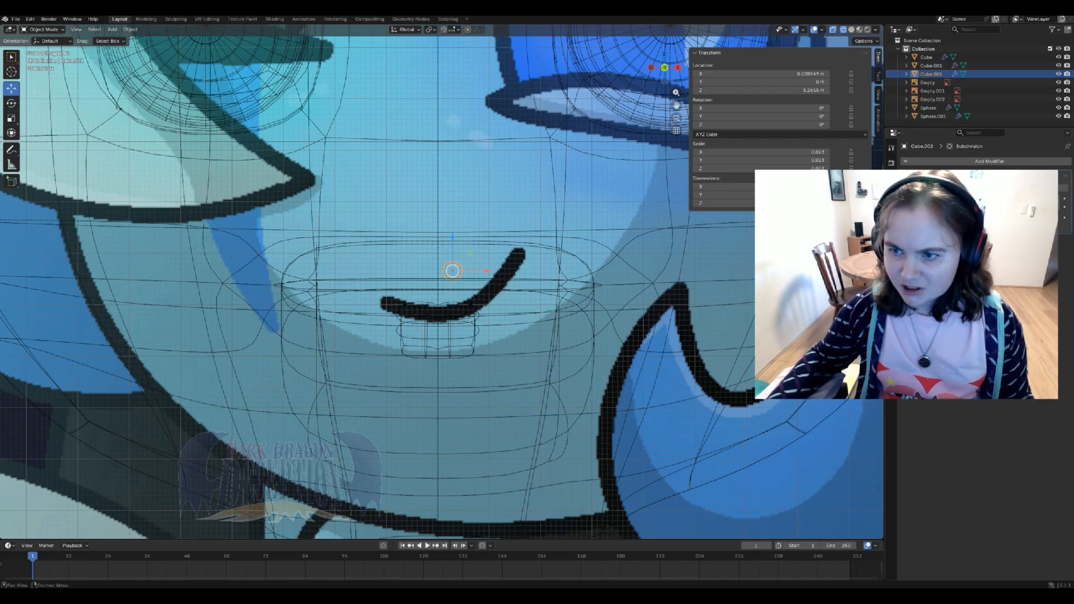
- Add a Mirror modifier to the tooth and pick the body mesh Cube as its mirror object in solid shading
left_click(933, 161)
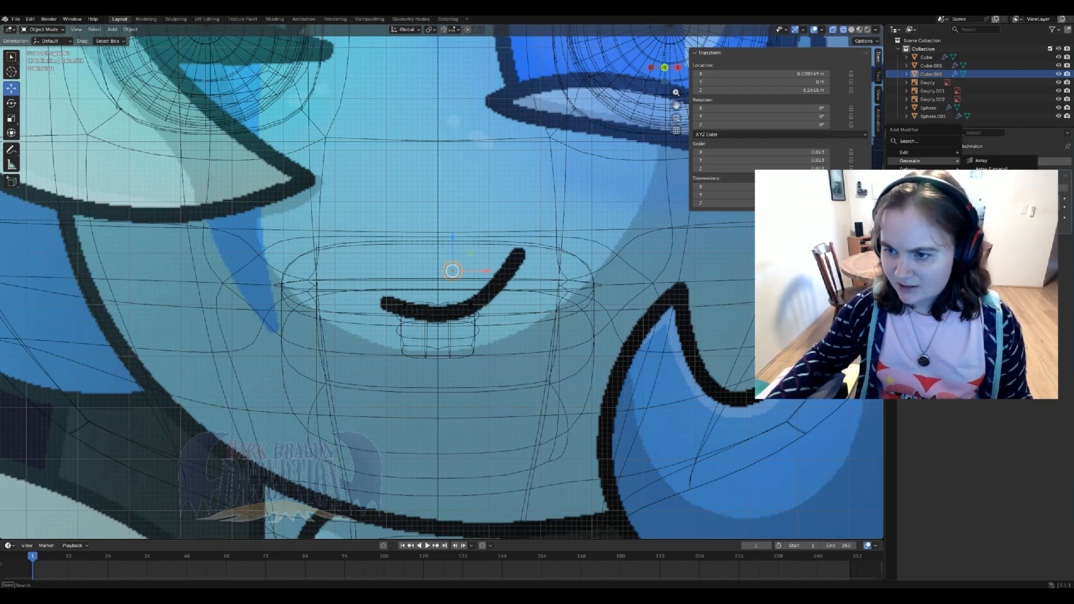
left_click(969, 226)
left_click(1054, 293)
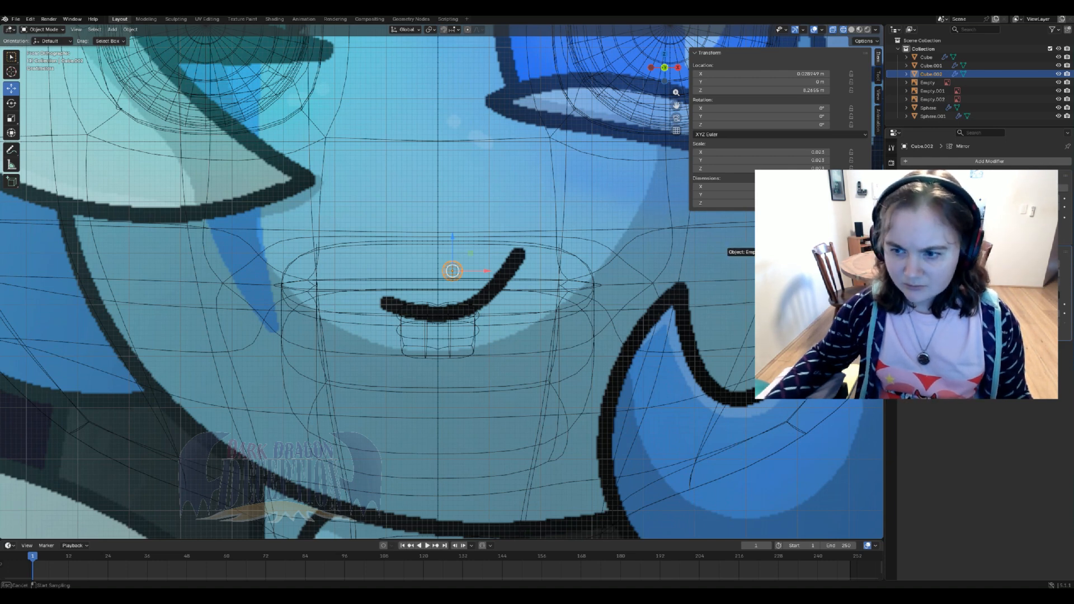
key("Escape")
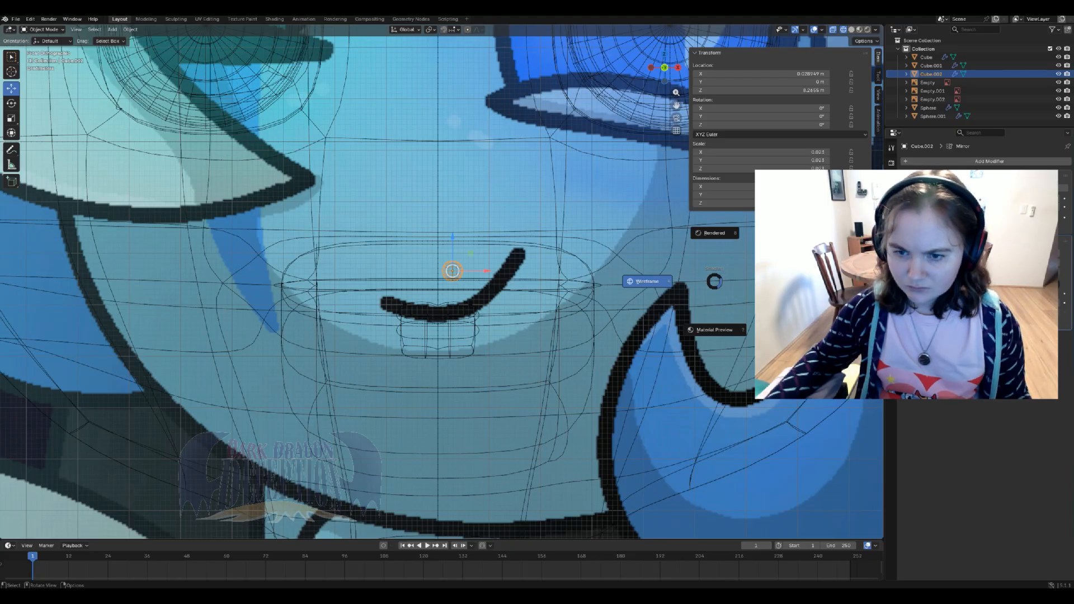
key("shift+z")
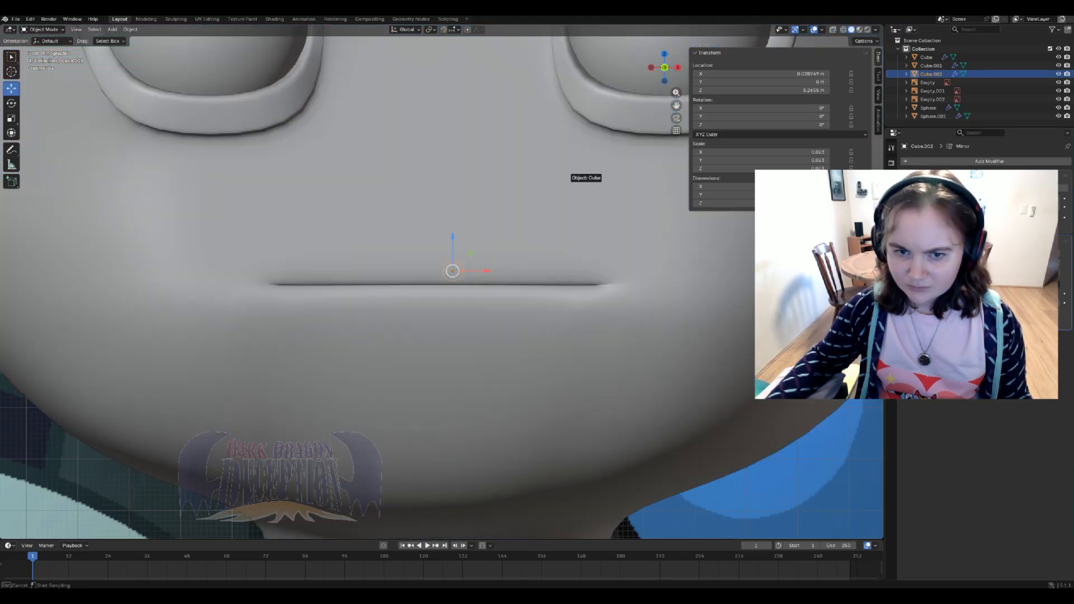
- Return to wireframe and move the tooth along X until it touches its mirrored copy at the face's centre line
key("z")
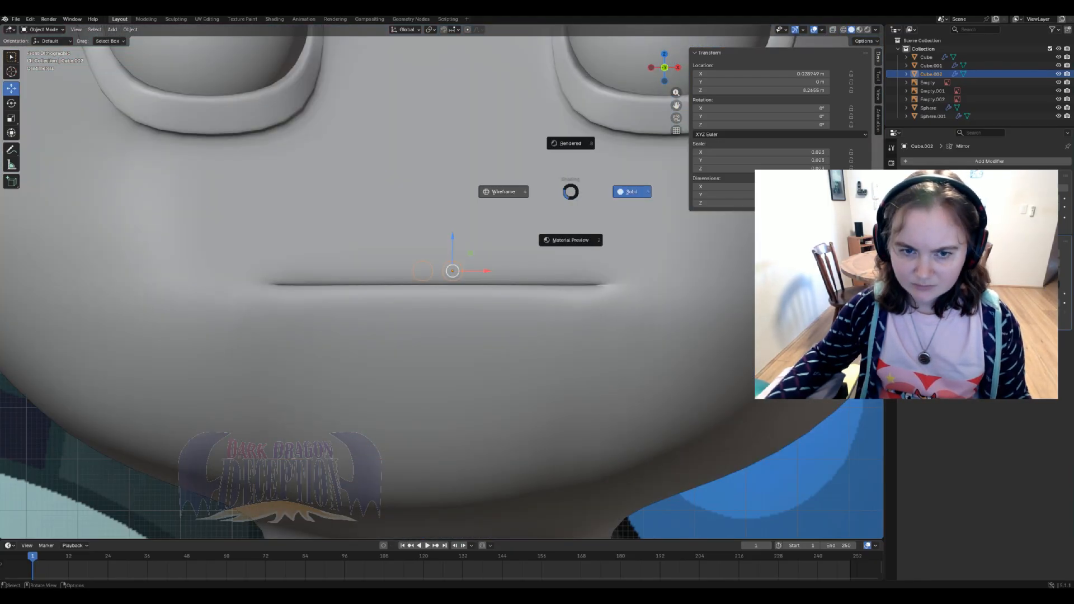
left_click(503, 192)
scroll(441, 281, "up", 5)
scroll(442, 283, "up", 1)
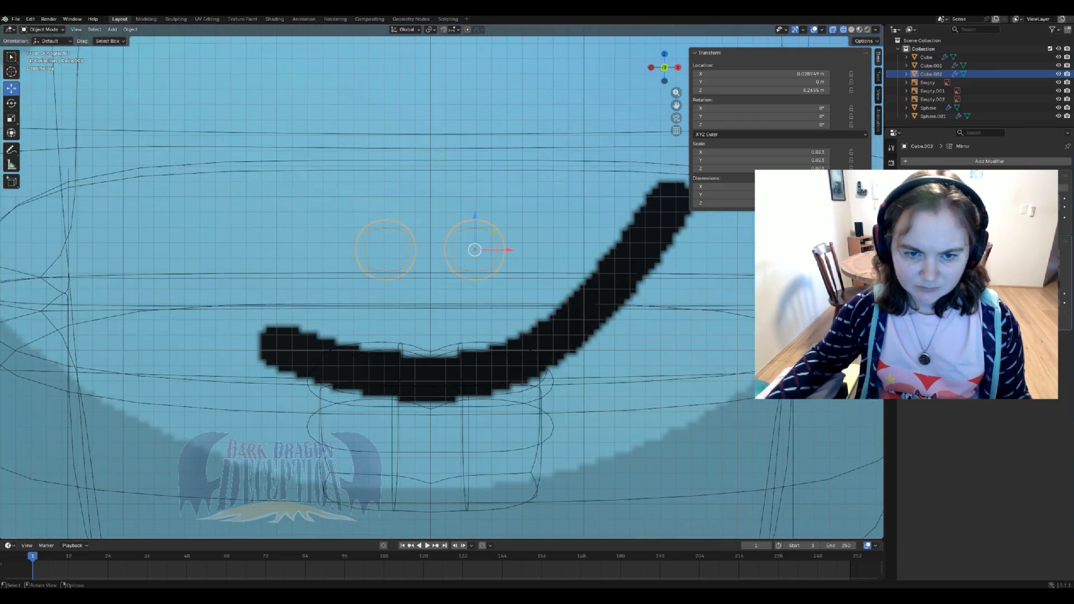
key("g")
key("x")
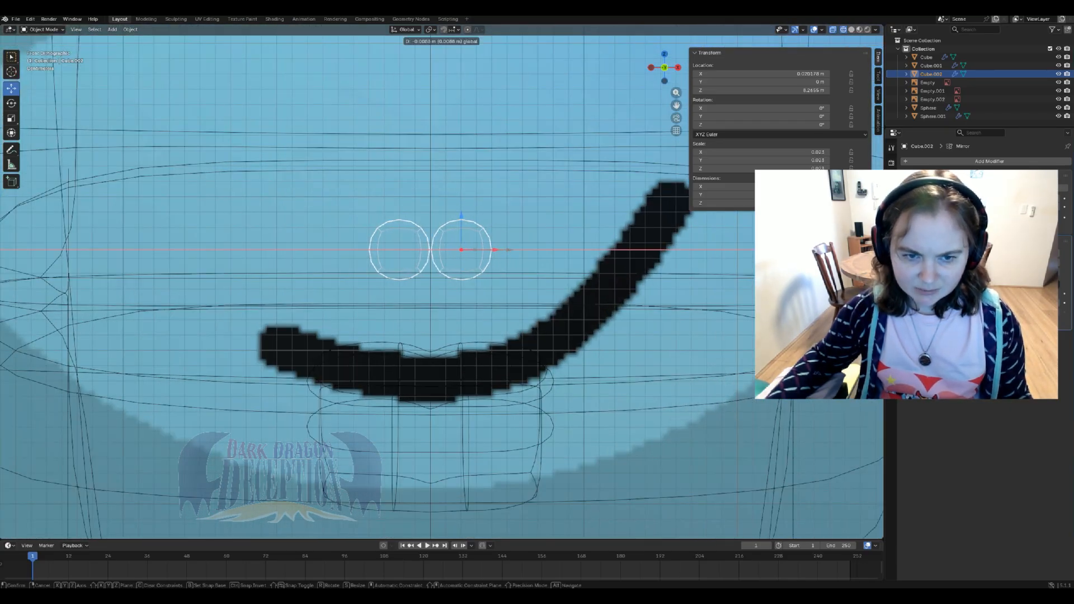
key("Return")
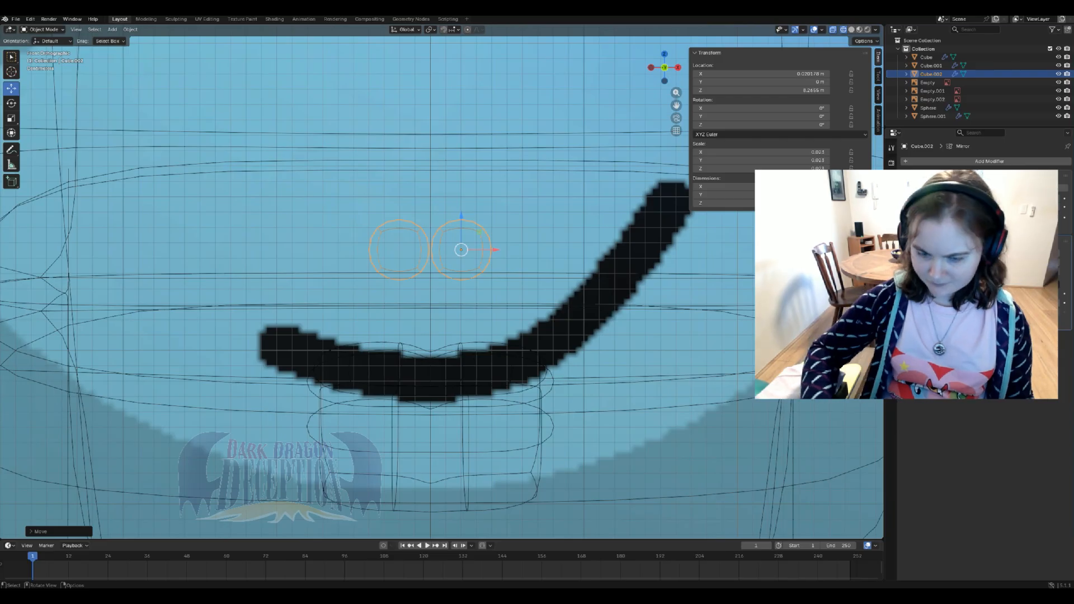
- In the side view, move the tooth along Y to the front of the mouth cavity, just behind the lips
key("KP_3")
scroll(442, 282, "down", 3)
key("g")
key("y")
key("Return")
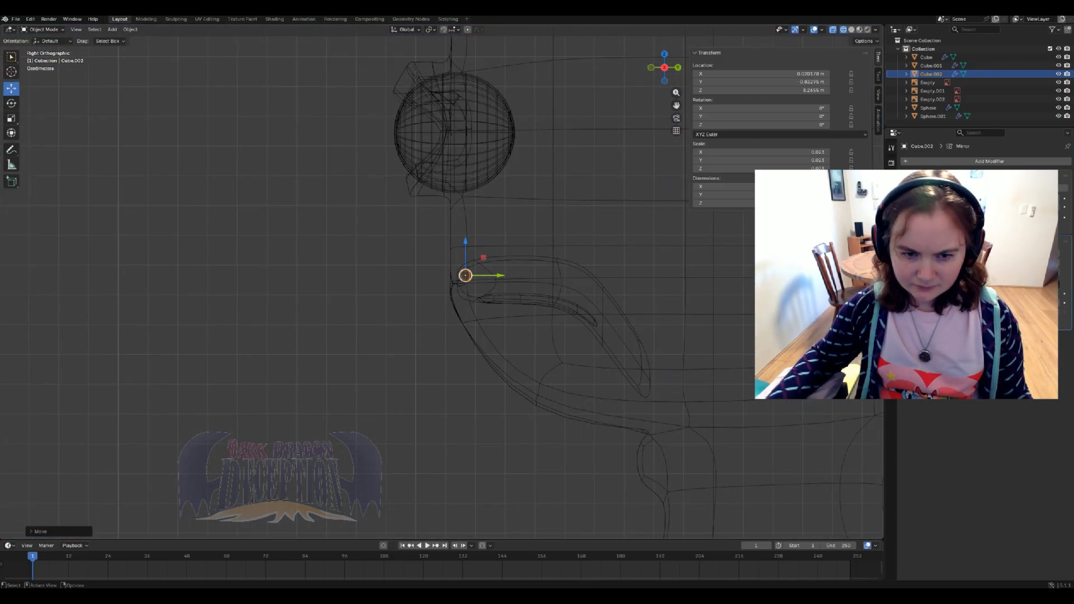
- Raise the tooth along Z, shrink it, and shift it slightly forward along Y to sit behind the upper lip
scroll(442, 283, "up", 8)
middle_click_drag(545, 254, 427, 251, "shift")
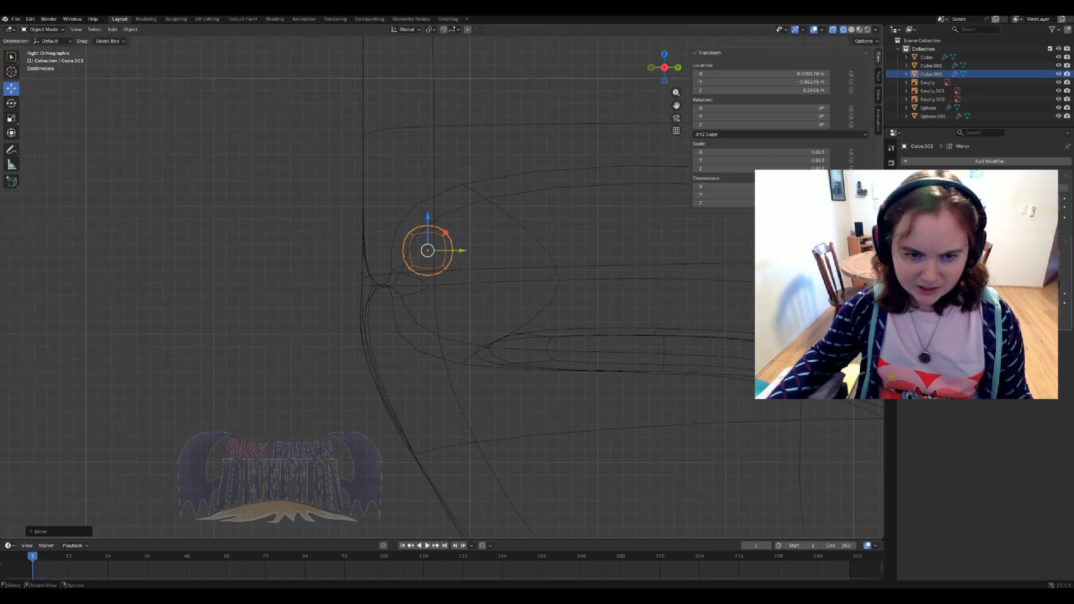
key("g")
key("z")
key("Return")
key("s")
key("Return")
key("g")
key("y")
key("Return")
scroll(442, 282, "down", 3)
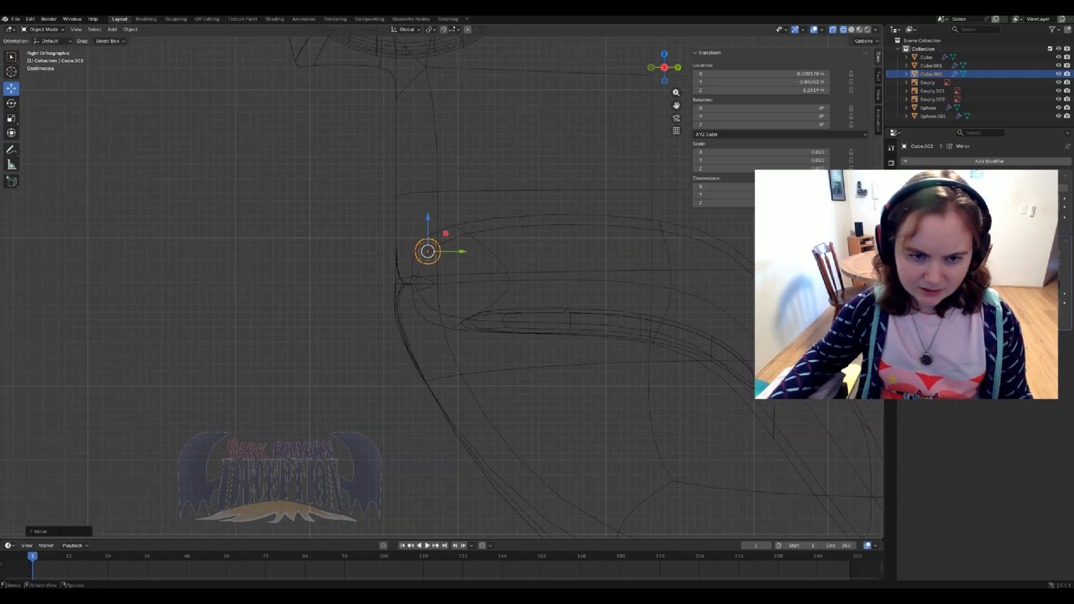
- In the body mesh, select the mouth cavity's upper edges and lower them slightly along Z in the side view
scroll(442, 286, "down", 1)
key("alt+a")
left_click(452, 240)
key("Tab")
middle_click_drag(452, 241, 381, 250)
left_click(528, 246, "shift")
left_click(529, 245)
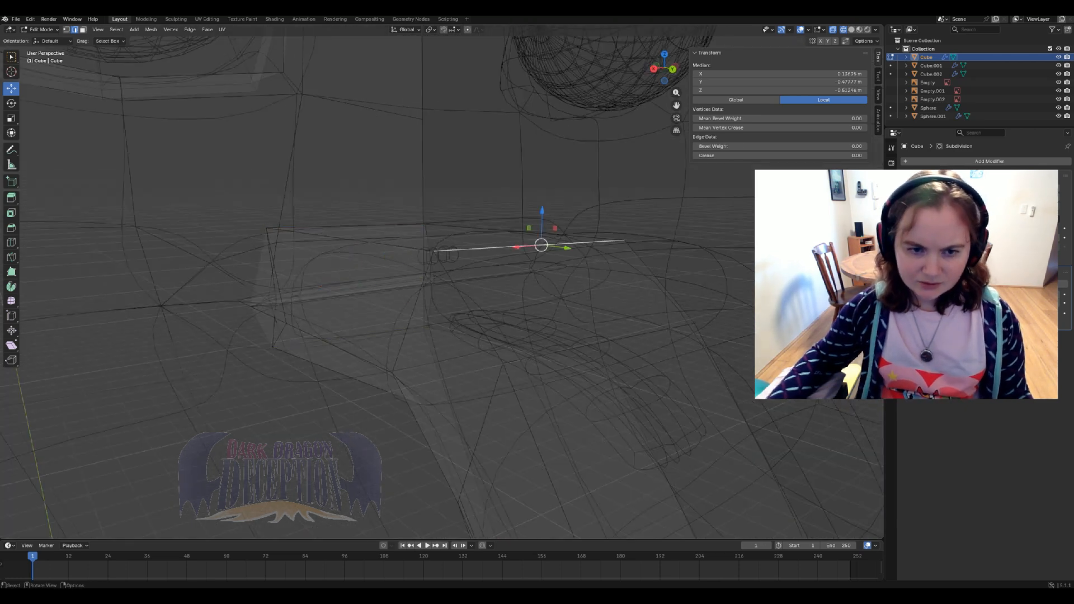
middle_click_drag(528, 245, 562, 295)
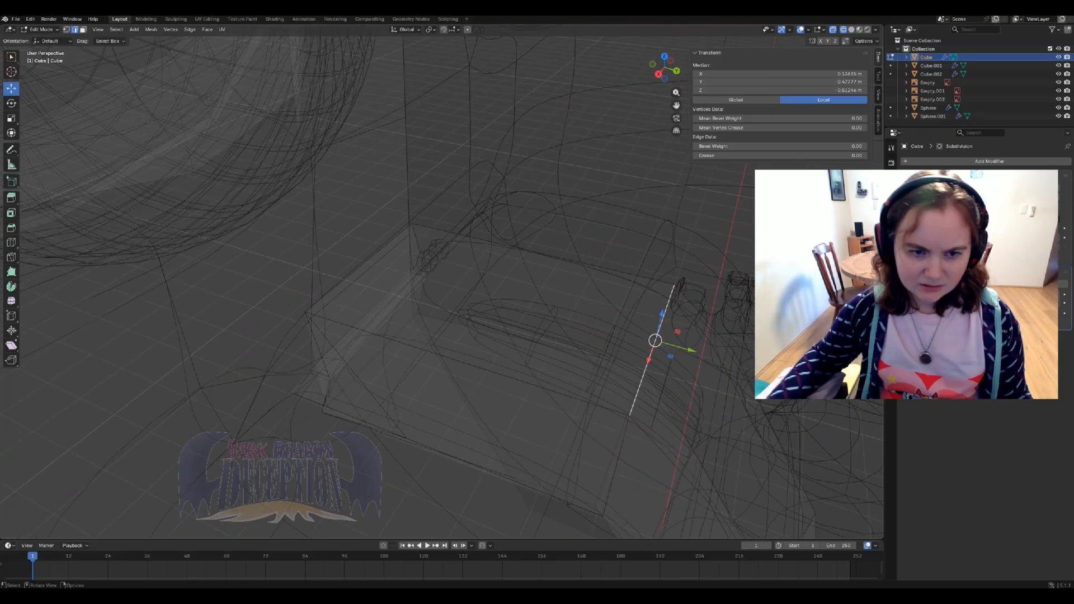
left_click(358, 268, "shift")
middle_click_drag(359, 268, 392, 242)
key("ctrl+z")
scroll(442, 287, "up", 2)
left_click(315, 224, "shift")
scroll(442, 287, "down", 4)
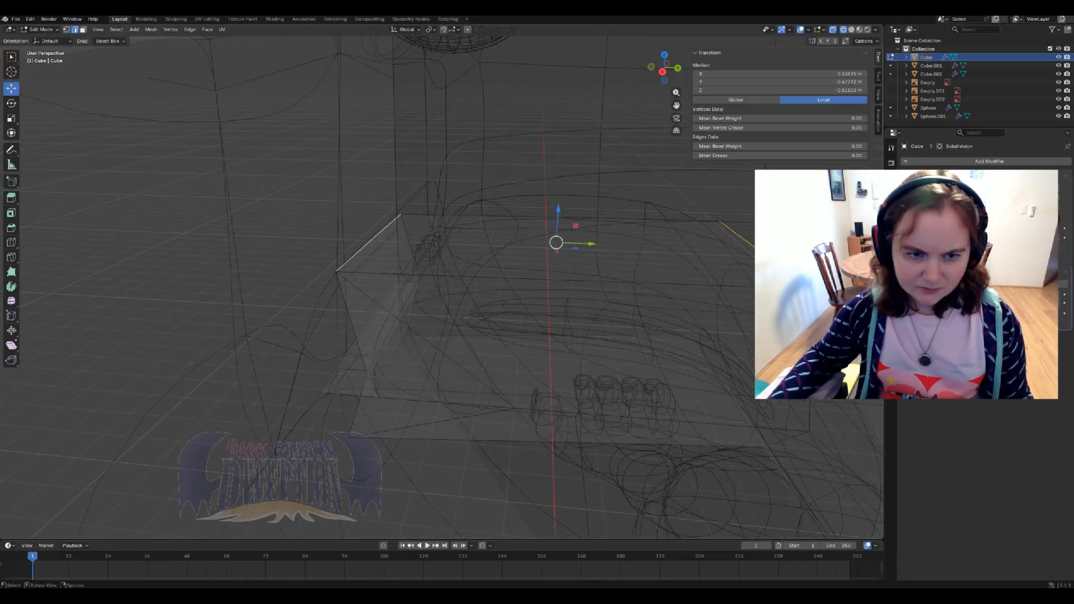
key("KP_3")
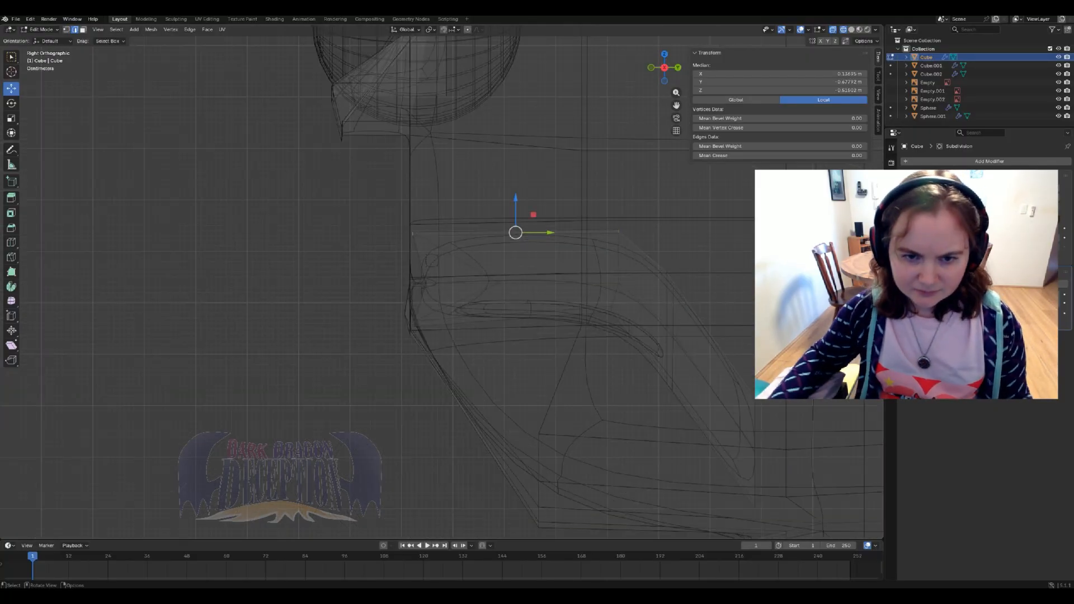
scroll(442, 287, "up", 1)
key("g")
key("z")
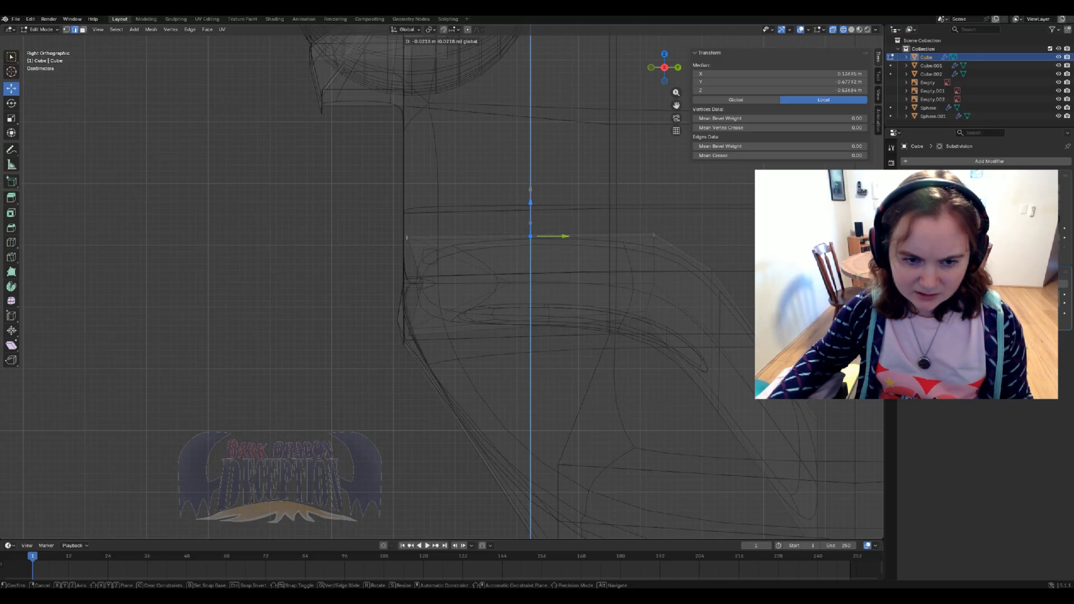
left_click_drag(530, 201, 530, 201)
- Raise the mouth cavity's lower front edge slightly along Z, and leave the body mesh
middle_click_drag(531, 201, 593, 226)
left_click(446, 351)
middle_click_drag(446, 351, 406, 338)
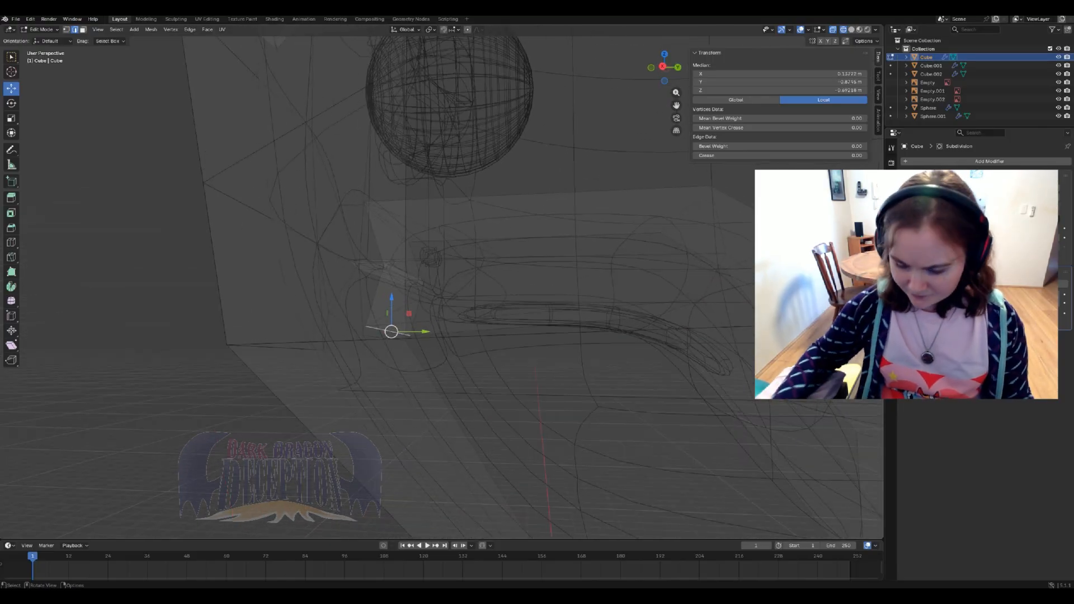
key("KP_3")
left_click_drag(409, 299, 409, 297)
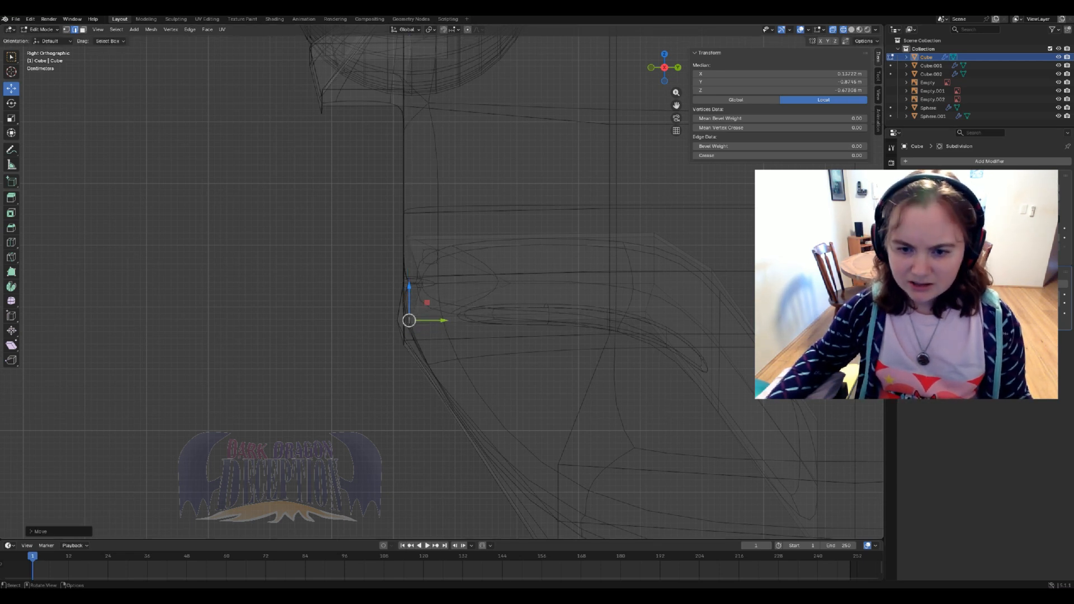
key("Tab")
- Move the tongue slightly up along Z and forward along Y inside the mouth cavity
left_click(929, 74)
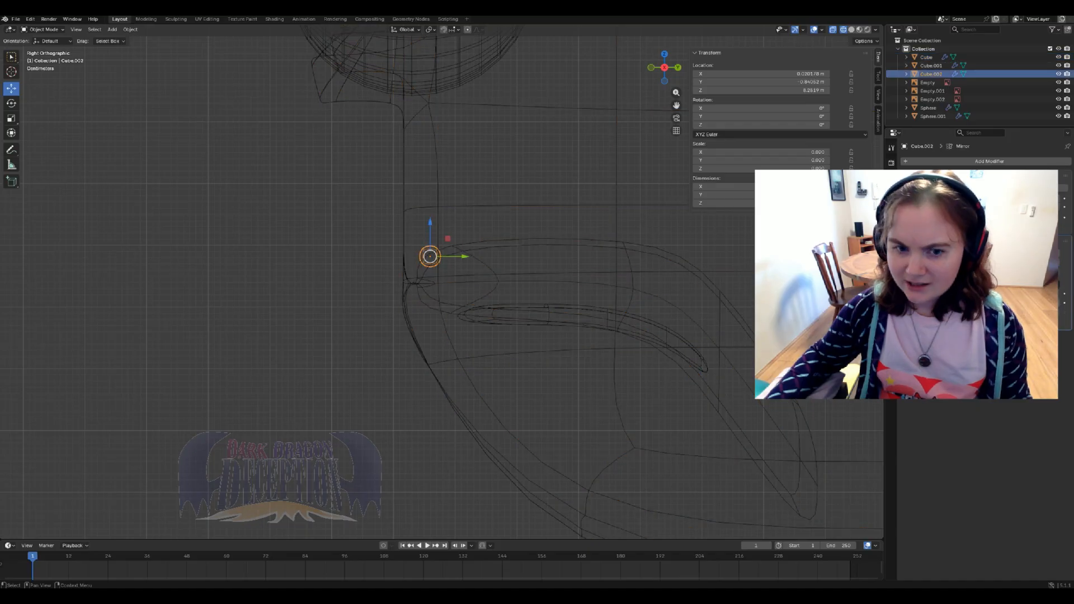
left_click(930, 65)
key("g")
key("z")
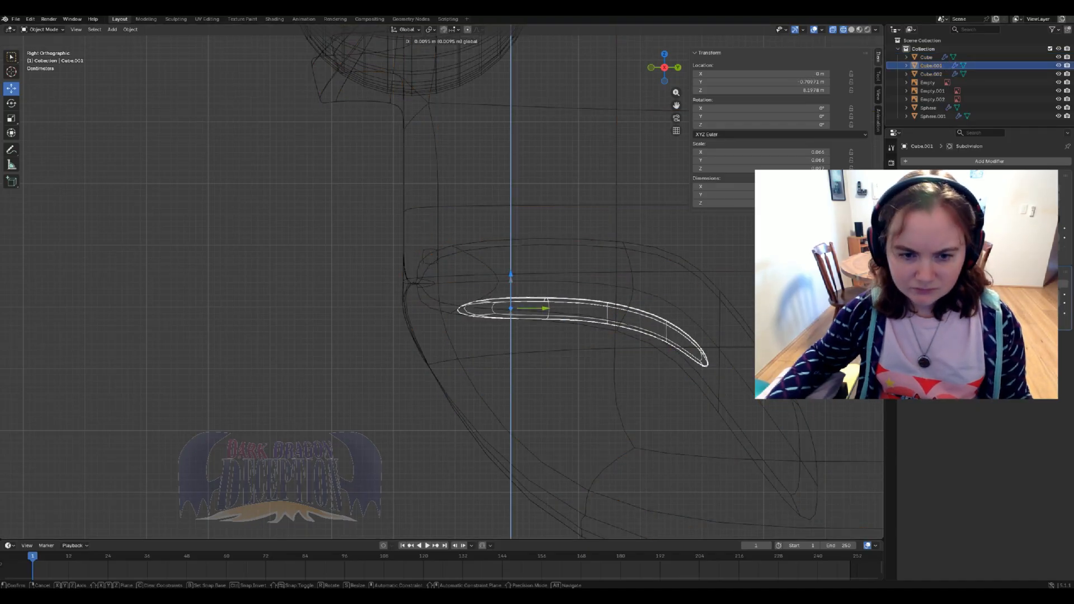
key("Return")
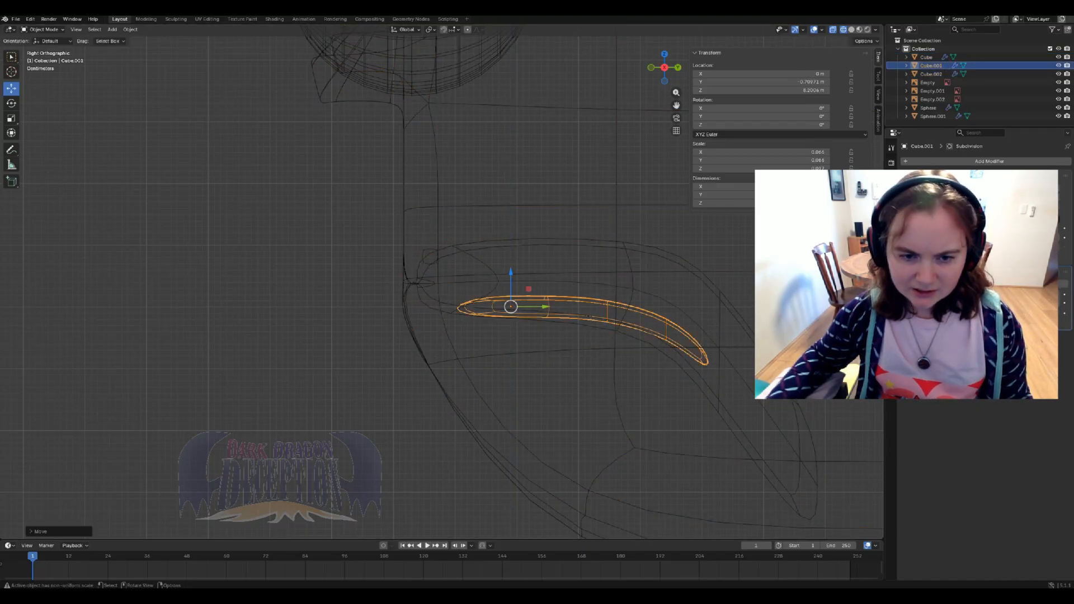
key("g")
key("y")
key("Return")
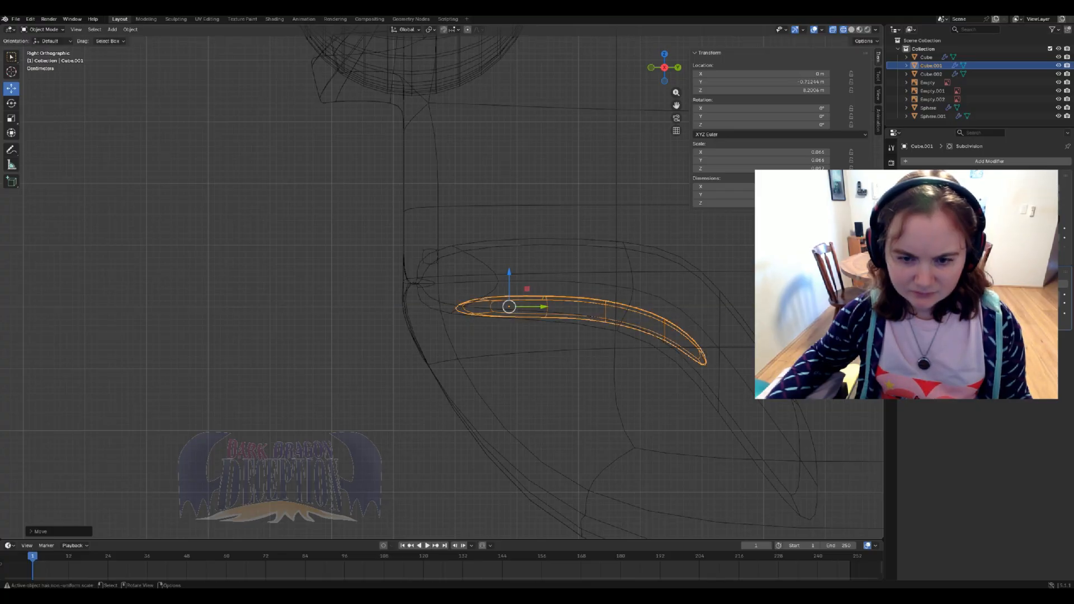
- Shift the tongue's rear end faces slightly down and forward to follow the cavity floor, and leave the mesh
key("Tab")
left_click_drag(629, 274, 735, 388)
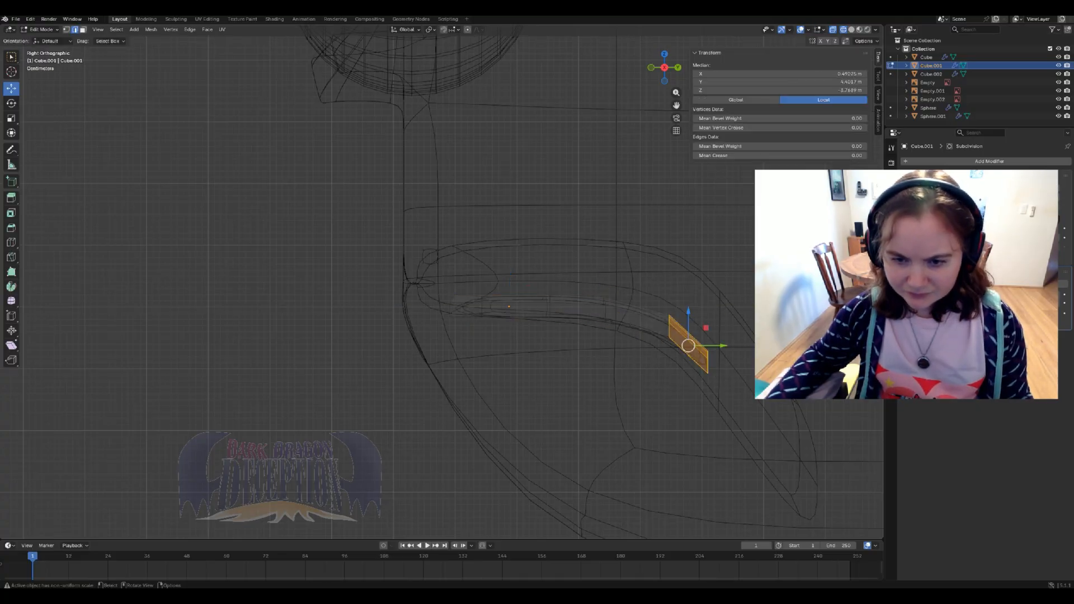
left_click_drag(688, 345, 683, 357)
key("Tab")
- In the tooth cube's mesh, extrude the bottom face slightly down and shrink the new end in the front view
left_click(425, 250)
left_click(425, 250)
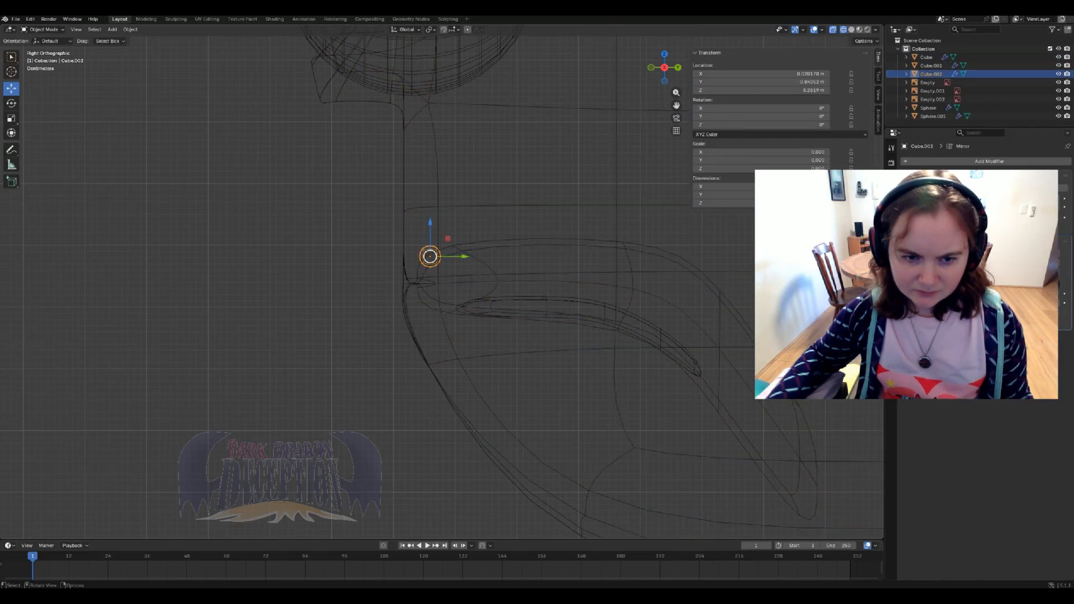
key("Tab")
middle_click_drag(425, 251, 523, 210)
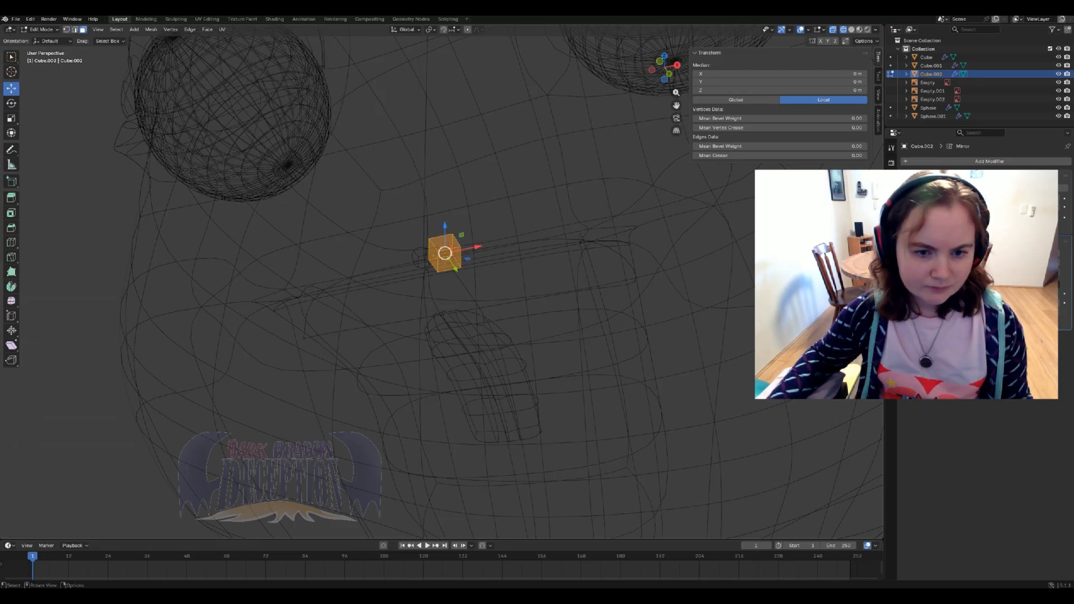
left_click(444, 264)
key("KP_1")
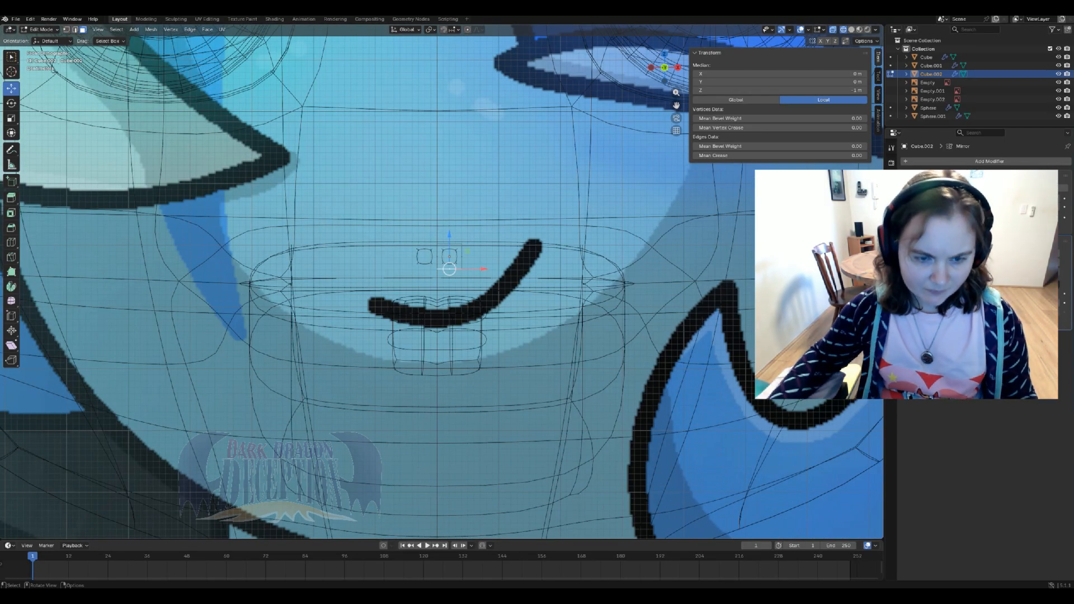
scroll(441, 285, "up", 2)
key("e")
left_click(508, 283)
key("s")
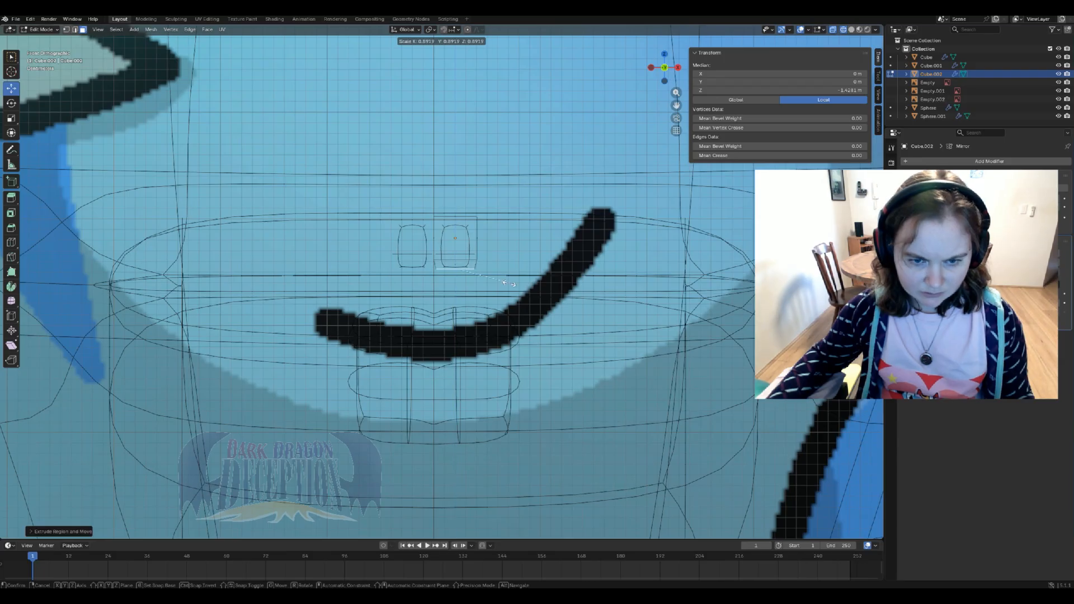
left_click(487, 276)
- Extrude the tooth's lower end down once more and scale it in to form a narrow tip
key("e")
left_click(501, 297)
key("s")
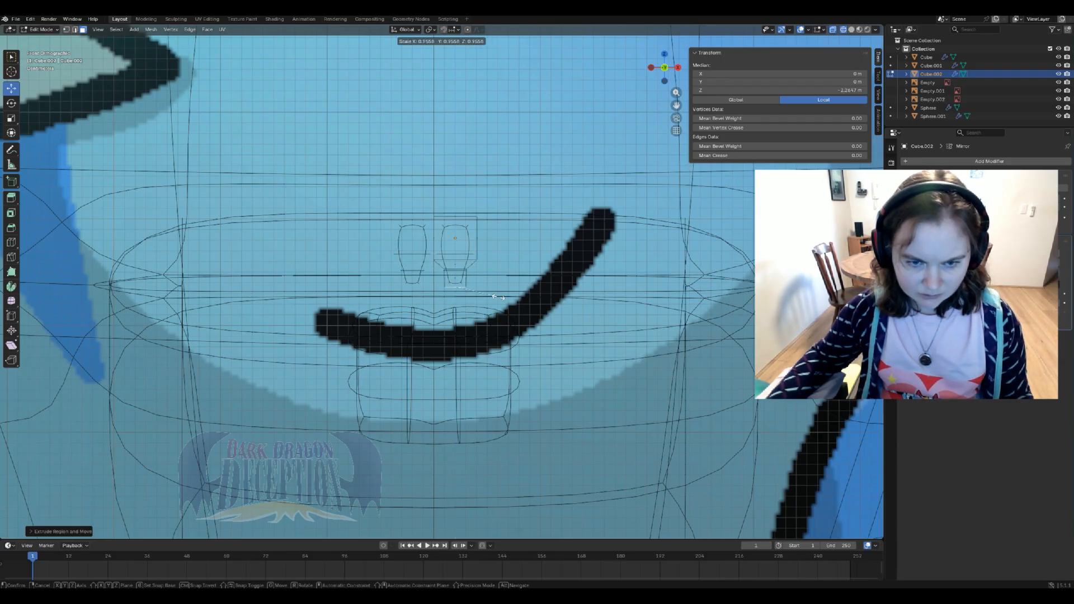
left_click(469, 286)
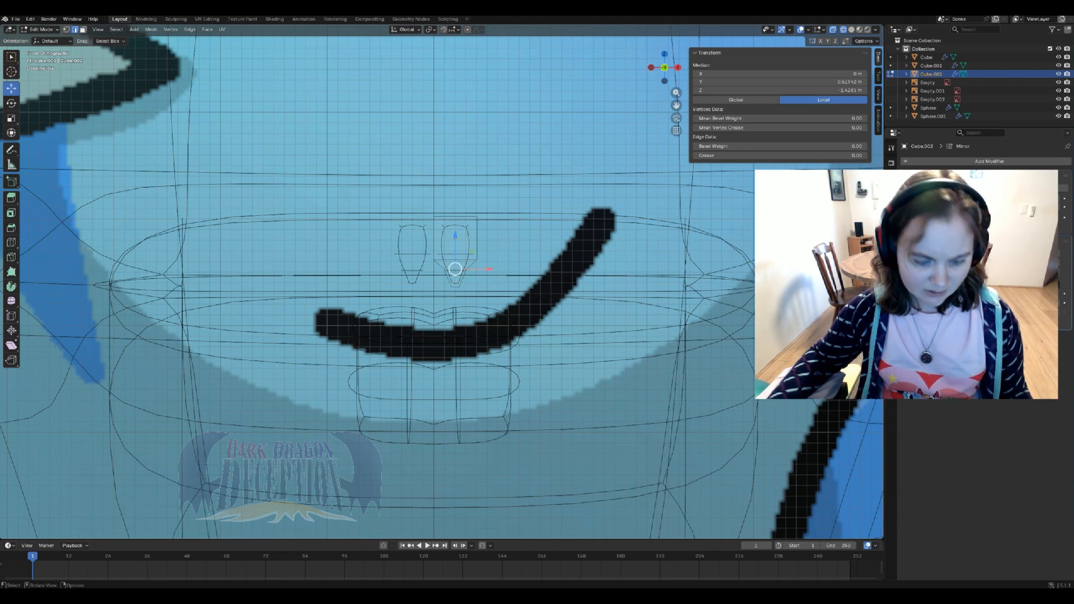
- Scale the edge loop above the tip up by about 1.4, leave the mesh, and shift the tooth slightly toward the centre along X
left_click(456, 270, "alt")
key("s")
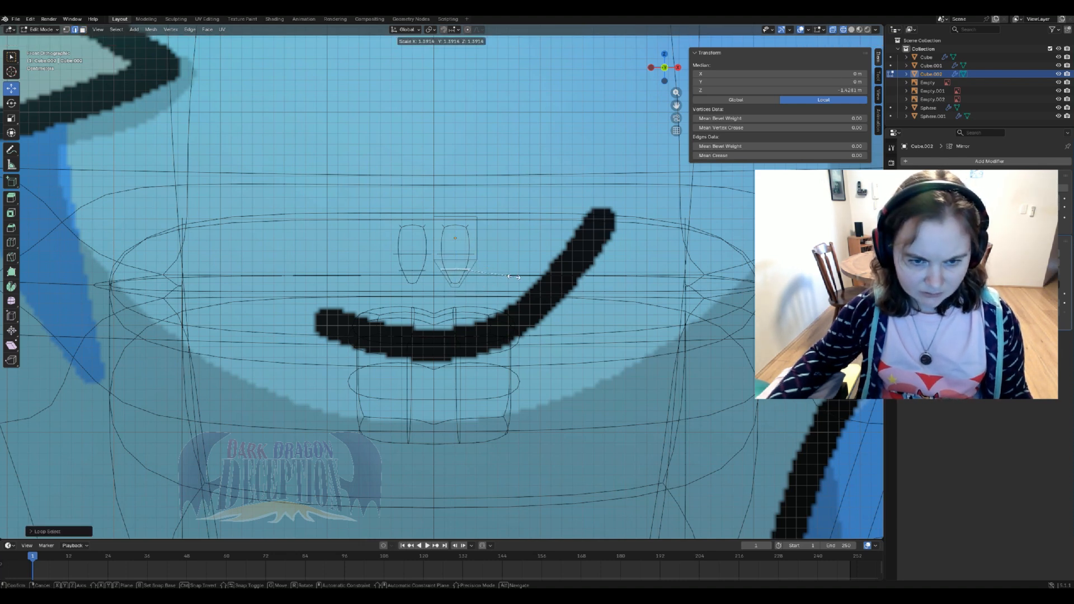
left_click(514, 276)
key("Tab")
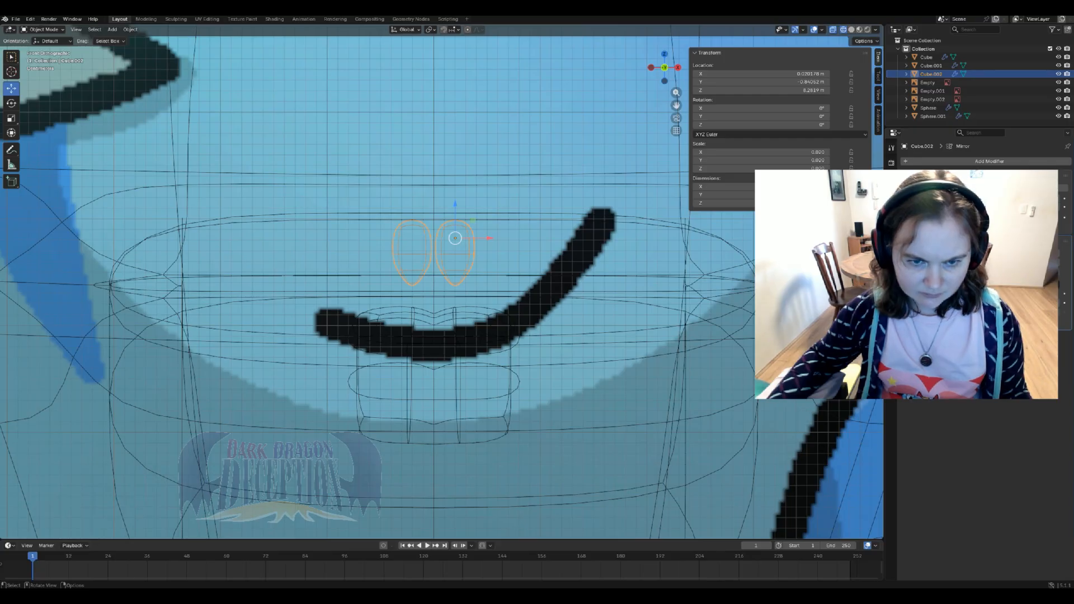
left_click_drag(485, 238, 485, 238)
- Duplicate the front tooth twice in the top view, placing each copy farther out and back along the mouth's curve
scroll(442, 282, "down", 4)
scroll(442, 282, "down", 2)
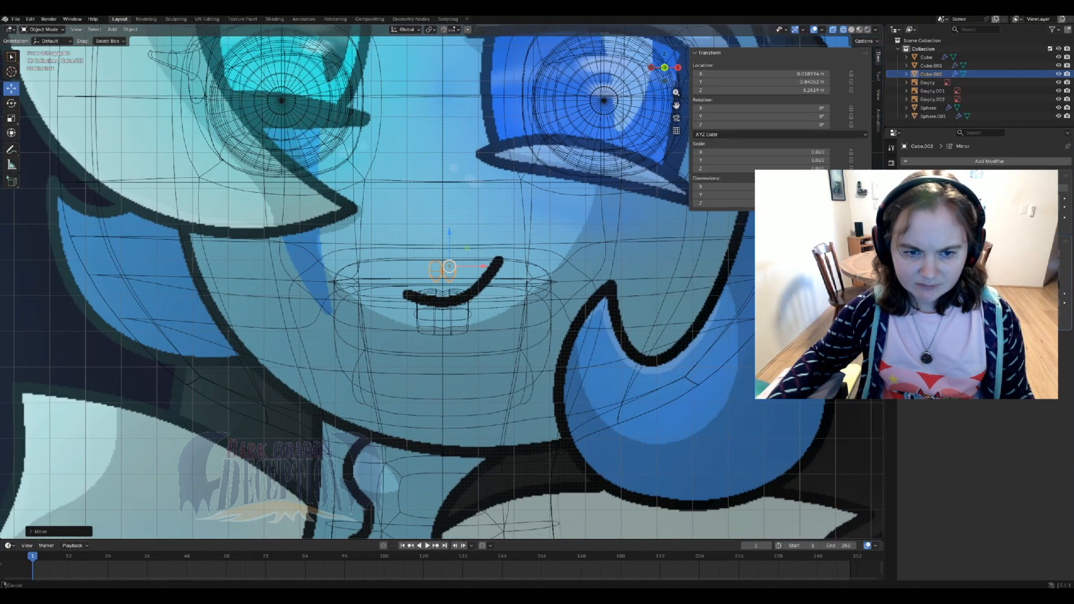
key("KP_7")
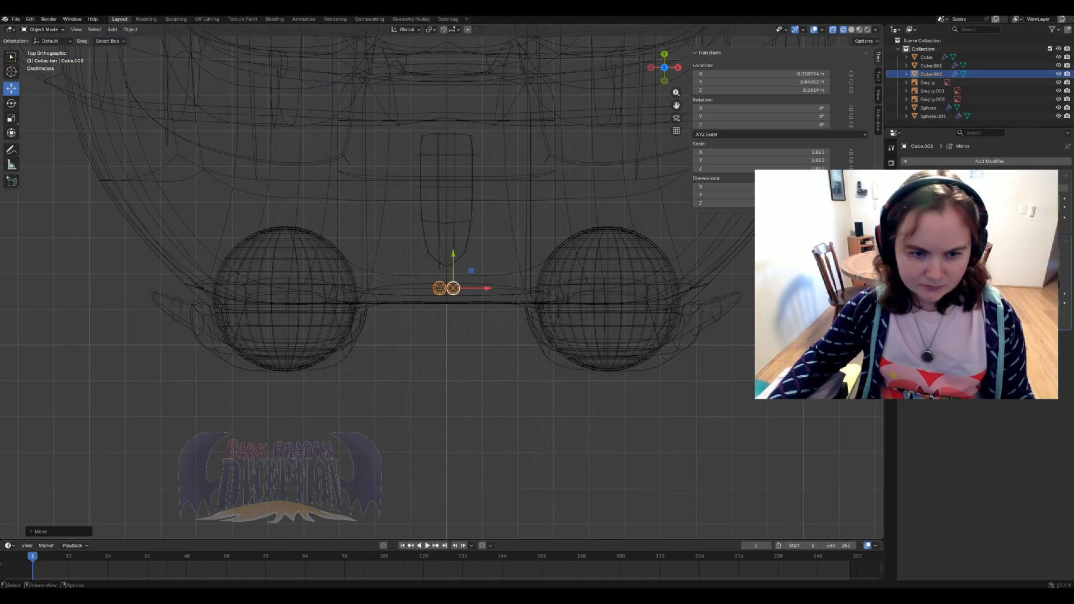
scroll(442, 282, "up", 1)
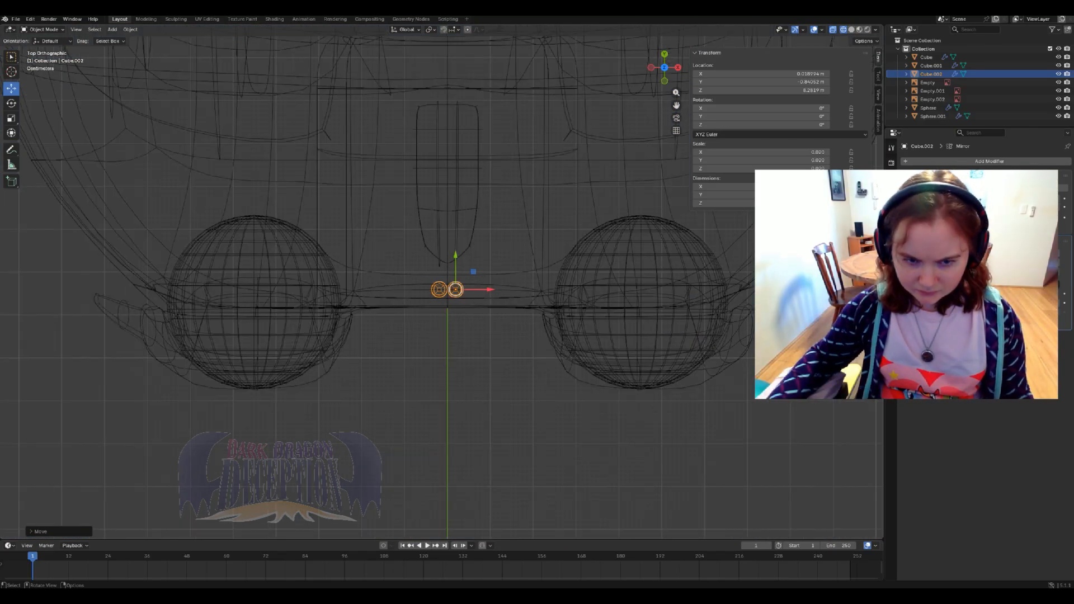
key("shift+d")
key("Escape")
key("g")
key("Return")
key("shift+d")
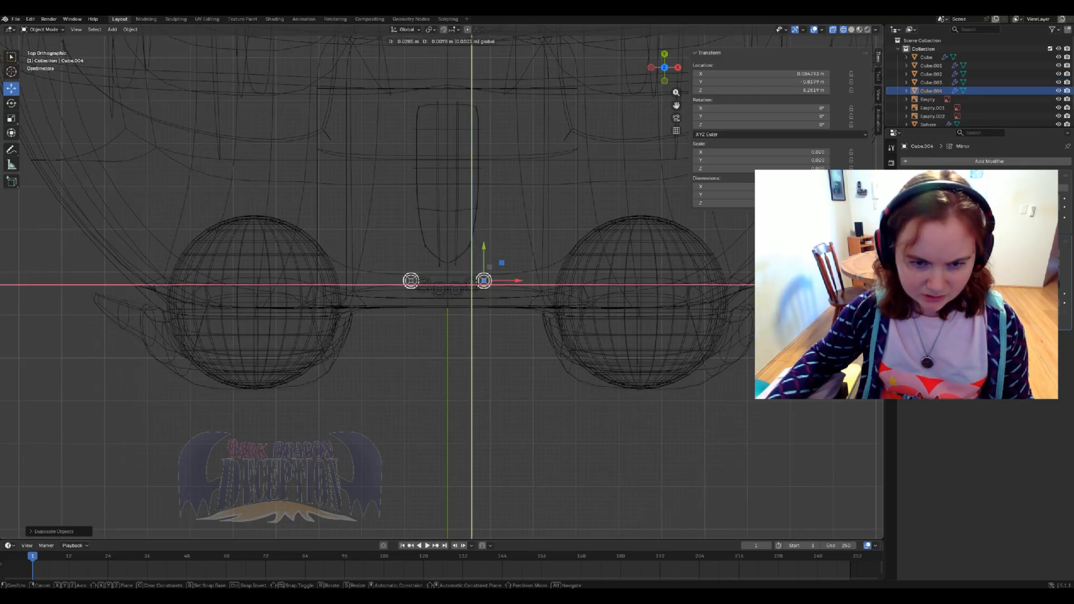
key("Return")
- Duplicate the outermost tooth and place the fourth mirrored pair farther out and back on the arc
key("shift+d")
key("Escape")
key("g")
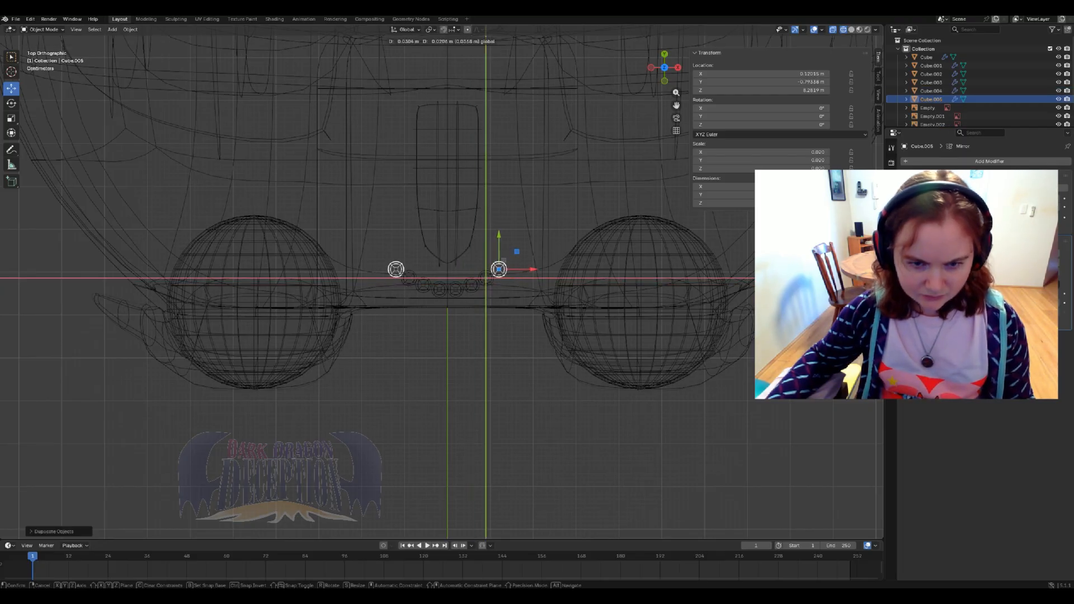
left_click_drag(517, 251, 517, 252)
- Scale the outermost tooth pair up by about 1.3 to form larger fangs
middle_click_drag(517, 252, 523, 124)
key("KP_1")
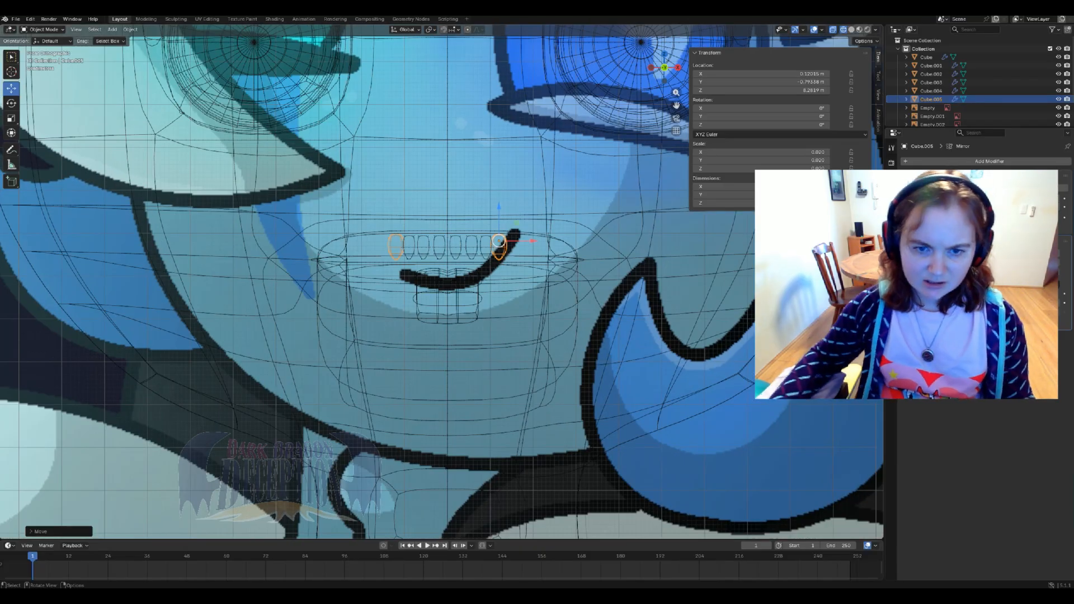
key("s")
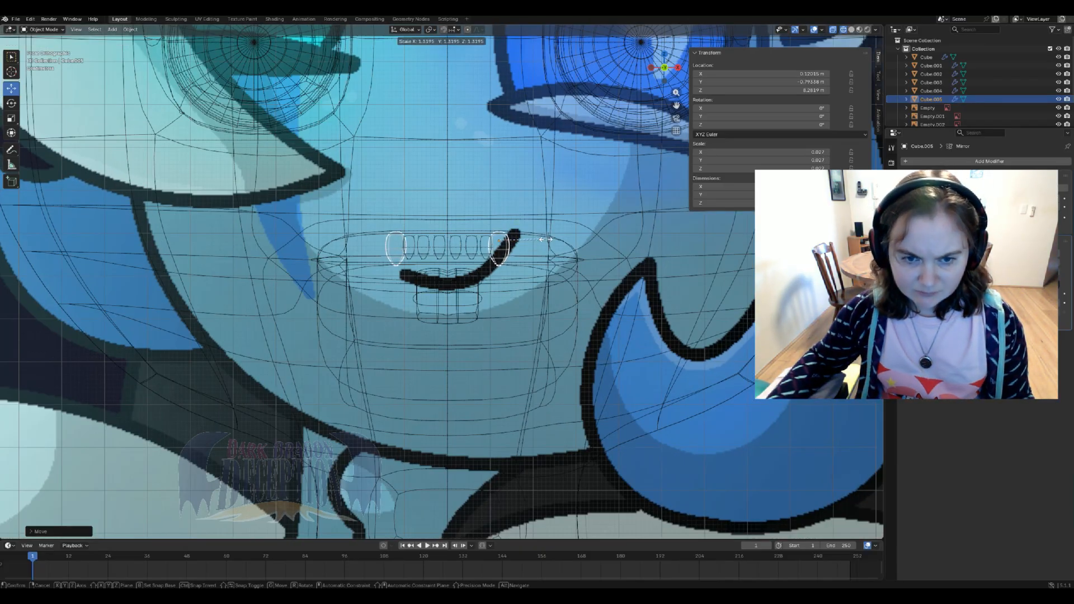
left_click(546, 238)
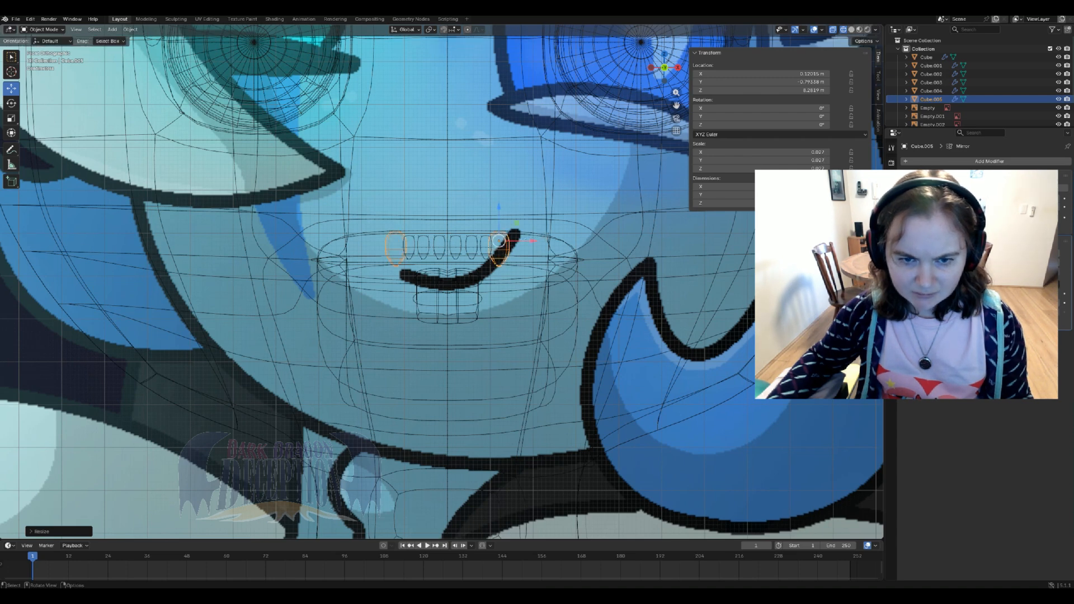
- Move the enlarged fang slightly outward along X and back along Y to clear the neighbouring tooth
key("g")
key("x")
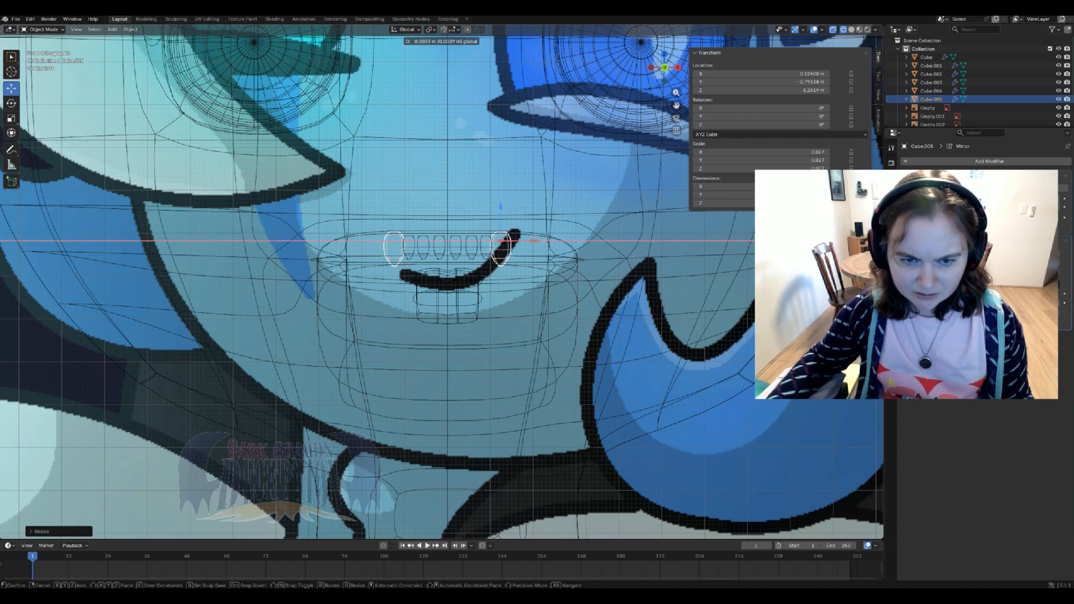
left_click(546, 242)
key("KP_7")
scroll(442, 283, "up", 3)
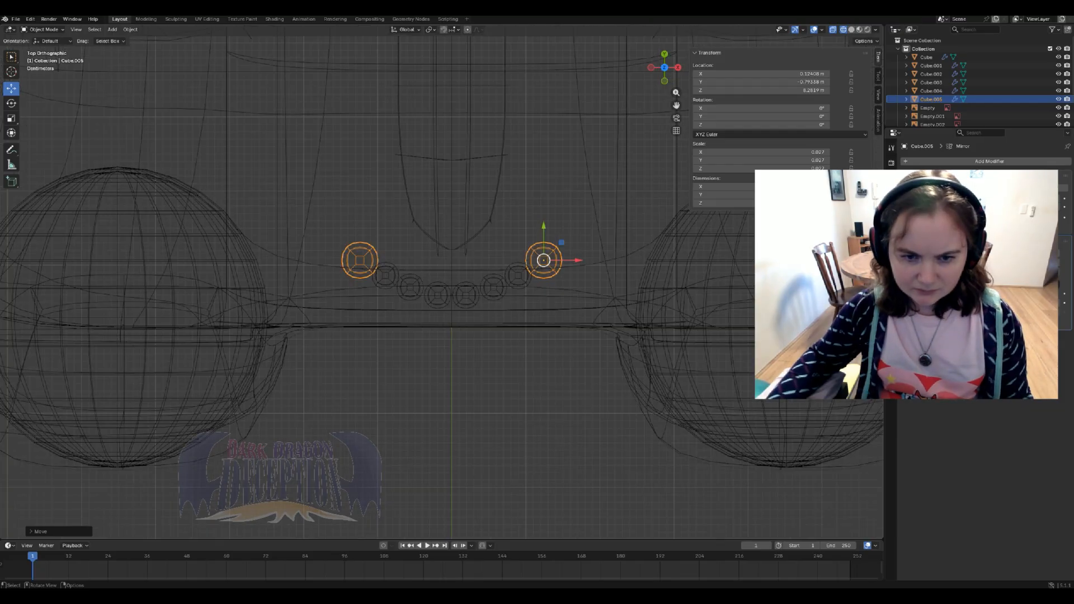
scroll(442, 283, "up", 1)
left_click_drag(582, 238, 582, 232)
- Duplicate the small tooth beside the fang and place the copy behind the fang, slightly farther out
left_click(532, 274)
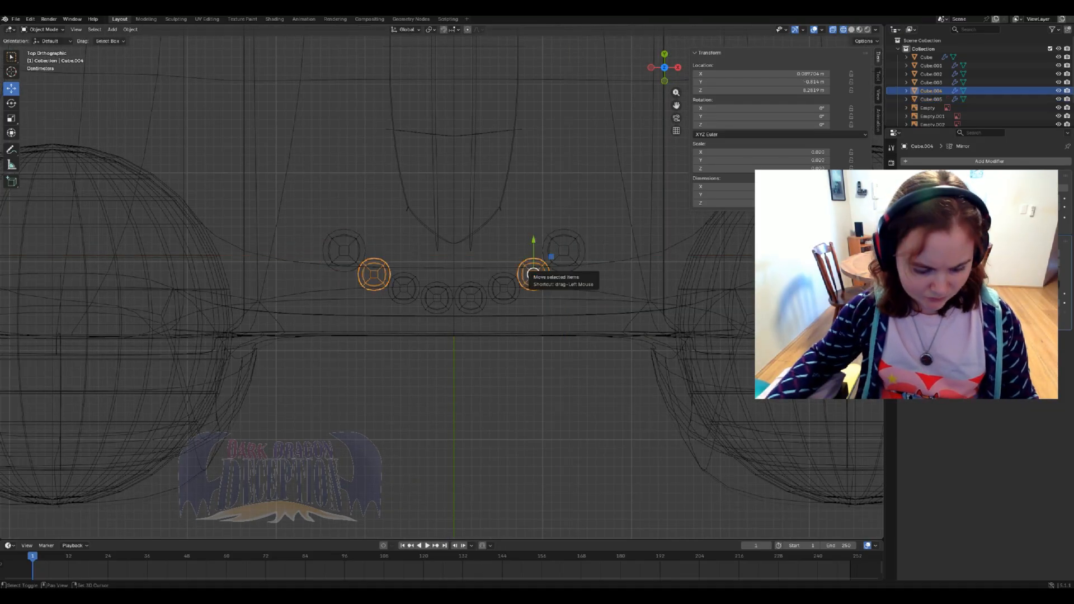
key("shift+d")
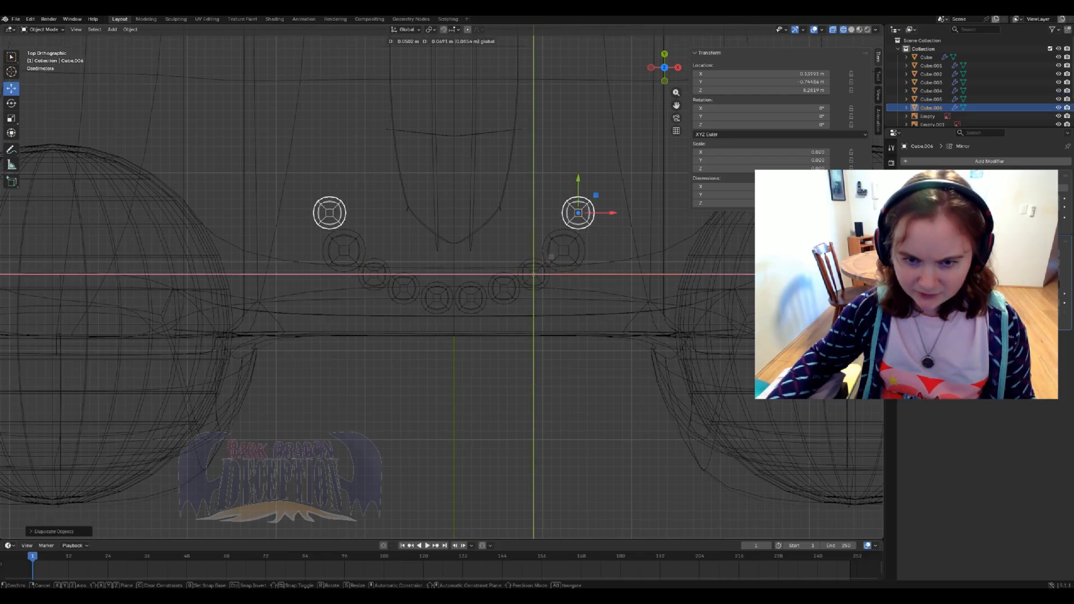
left_click(581, 216)
- Switch to solid shading and lower the edge across the mouth cavity's roof slightly along Z in the body mesh
mouse_move(580, 216)
middle_mouse_down()
mouse_move(571, 166)
mouse_move(525, 95)
mouse_move(465, 89)
mouse_move(374, 115)
mouse_move(404, 110)
mouse_move(473, 222)
mouse_move(420, 238)
mouse_move(437, 307)
middle_mouse_up()
key("z")
left_click(515, 222)
scroll(514, 235, "up", 1)
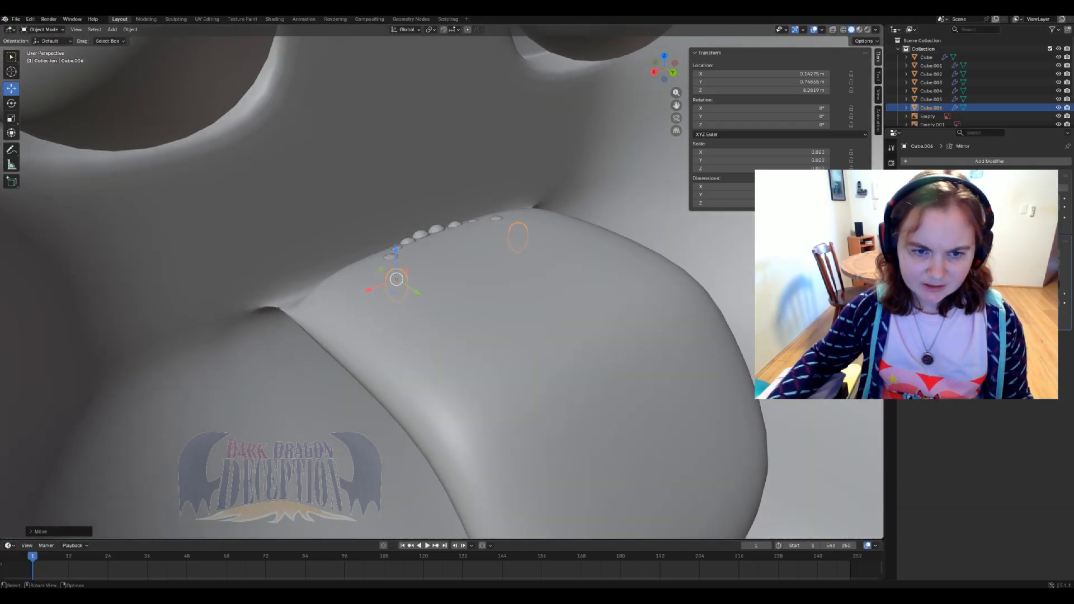
left_click(437, 308)
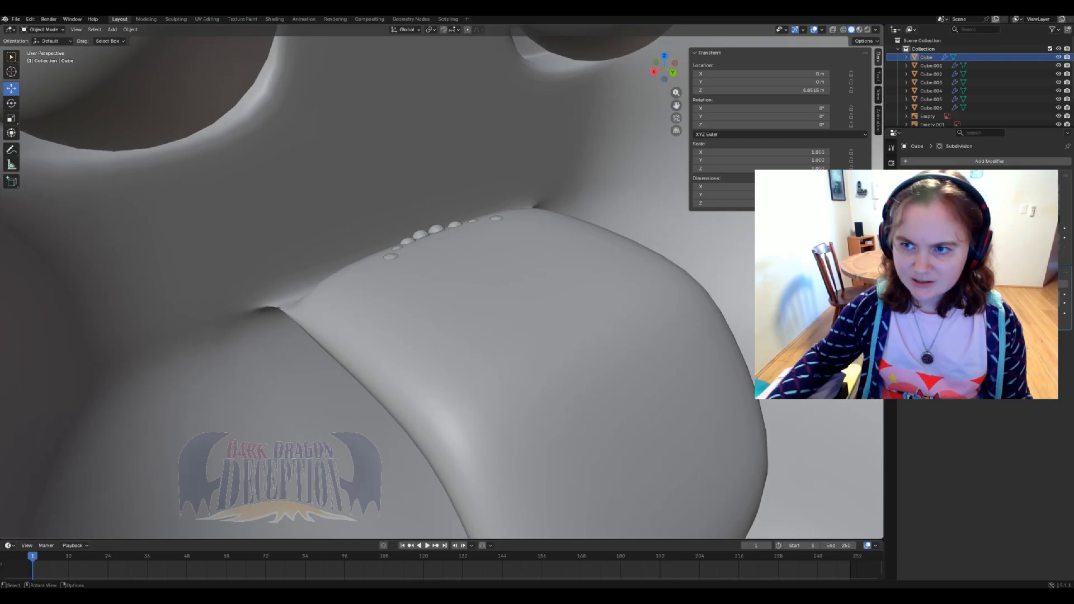
key("Tab")
middle_click_drag(437, 308, 431, 305)
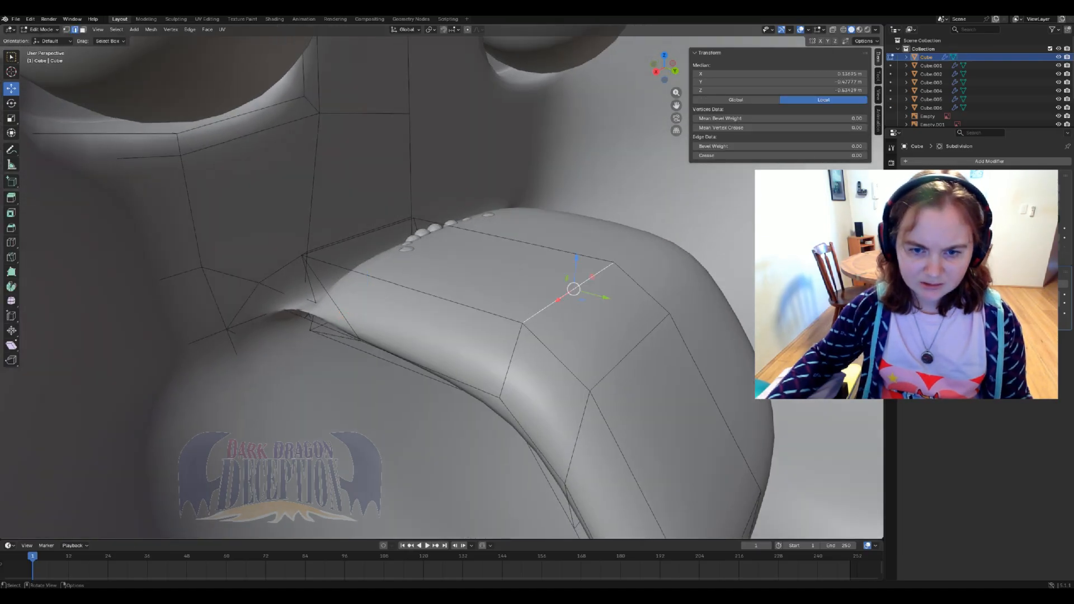
key("g")
key("z")
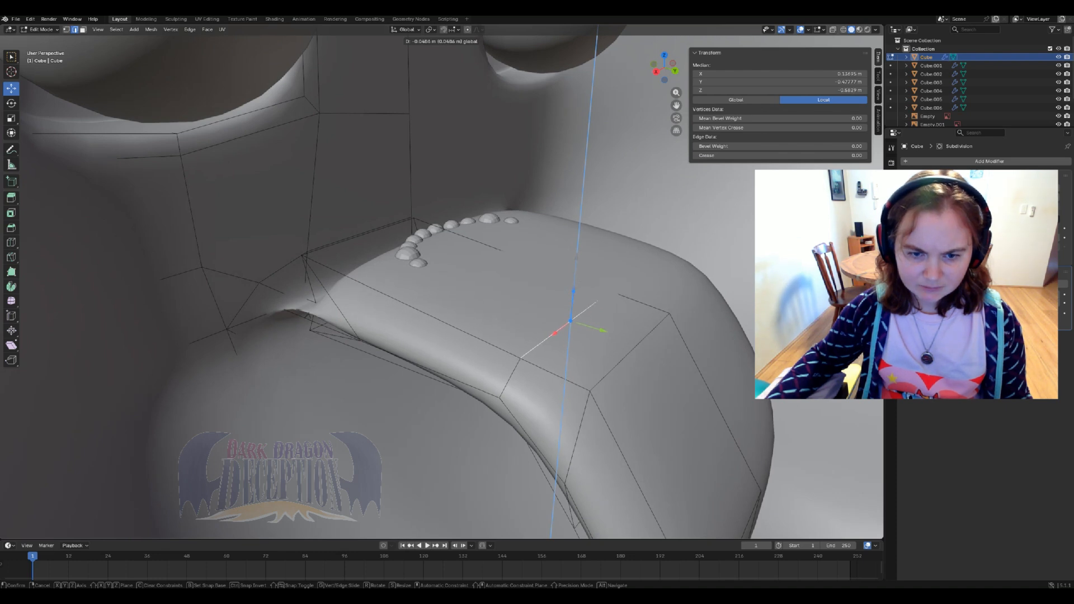
key("Return")
- Shift the next roof edge toward the back of the mouth cavity down and along Y, and leave the body mesh
left_click(630, 352)
middle_click_drag(413, 219, 420, 197)
key("g")
key("y")
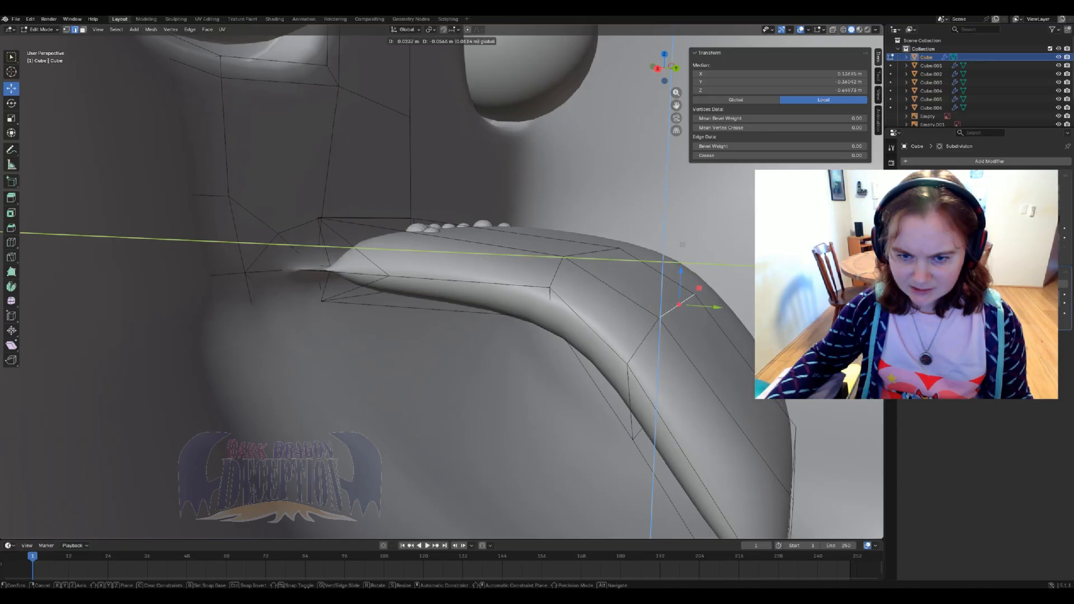
key("Return")
middle_click_drag(442, 282, 373, 308)
key("Tab")
- Select all the upper teeth together and shade them smooth
left_click(441, 237)
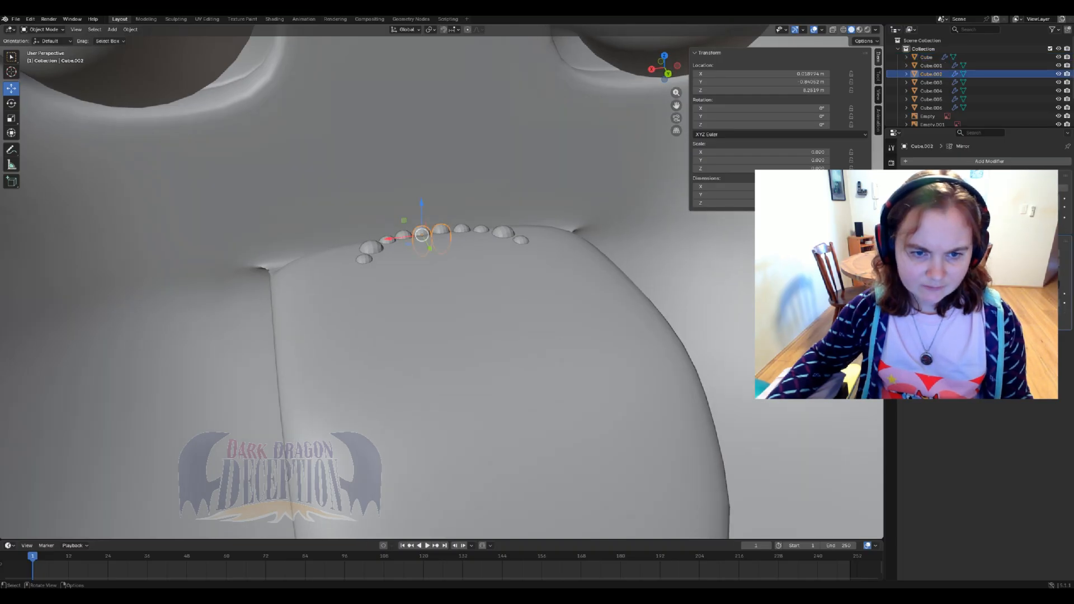
left_click(461, 230)
left_click(441, 229)
left_click(462, 230, "shift")
left_click(481, 229, "shift")
left_click(503, 232, "shift")
left_click(521, 240, "shift")
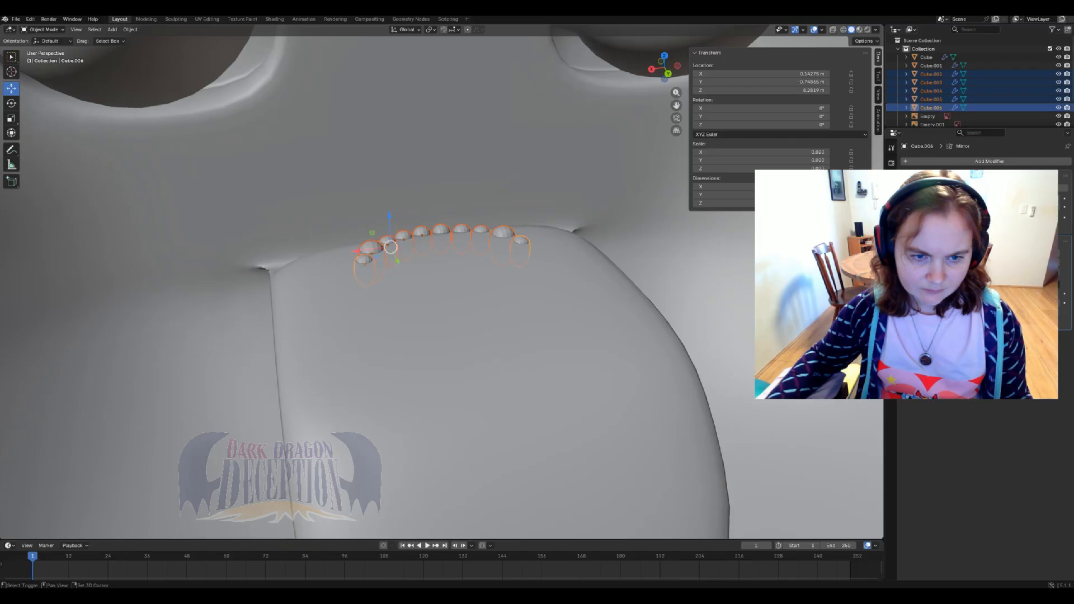
right_click(336, 249)
left_click(336, 251)
middle_click_drag(336, 250, 579, 280)
- Duplicate the front tooth pair and lower the copy below the upper row in the wireframe front view
left_click(421, 237)
middle_click_drag(421, 237, 400, 210)
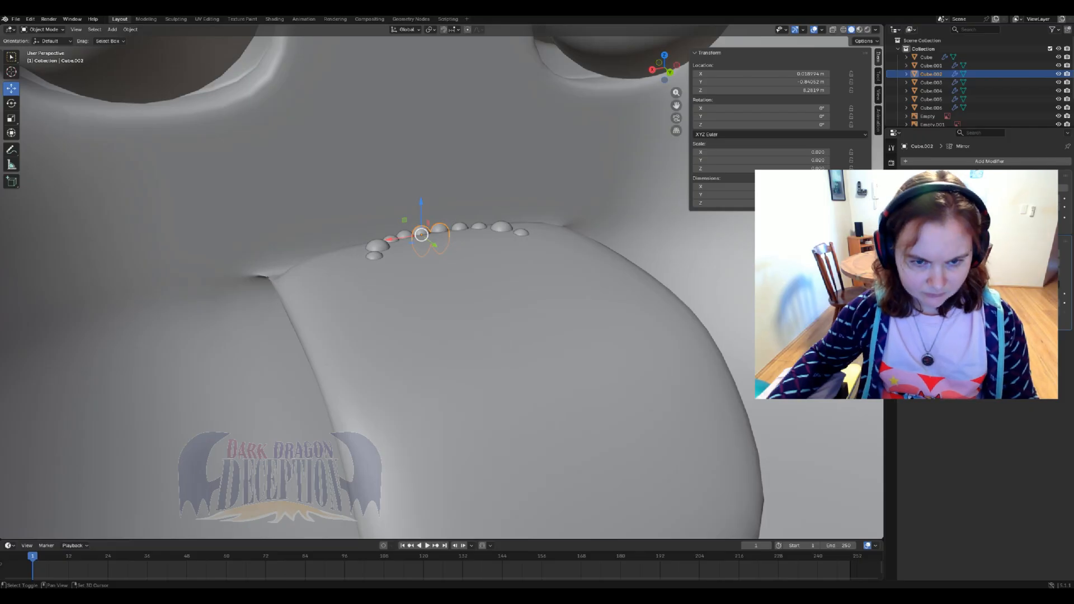
key("shift+d")
key("Escape")
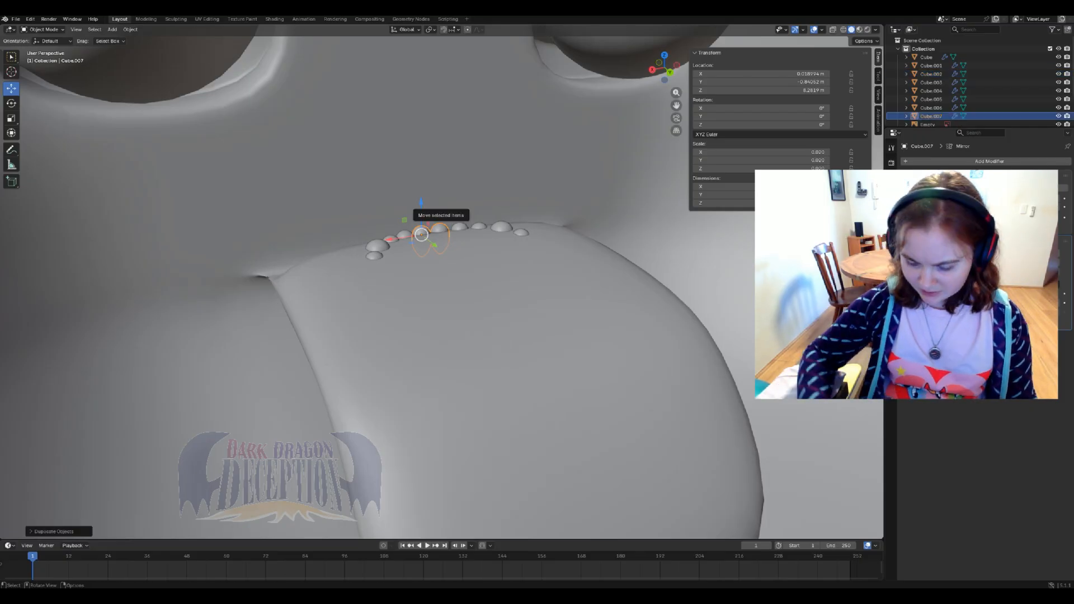
key("KP_1")
key("z")
left_click(358, 208)
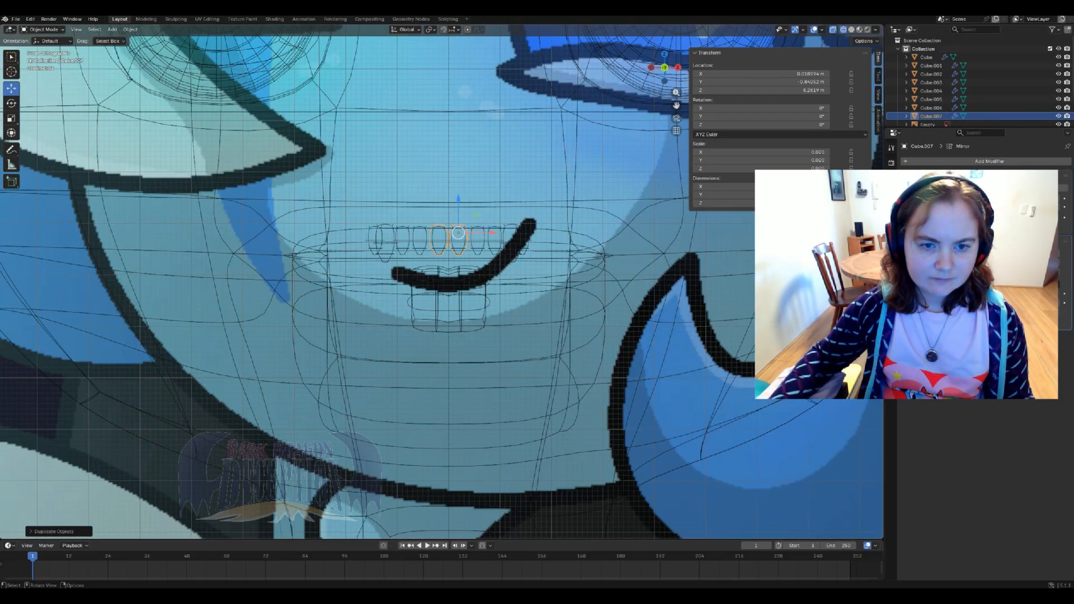
scroll(442, 287, "up", 3)
mouse_move(470, 165)
left_mouse_down()
mouse_move(471, 221)
mouse_move(486, 226)
mouse_move(421, 246)
mouse_move(422, 283)
left_mouse_up()
- Turn the duplicated tooth upside down by setting its Y rotation to 180°
left_click(12, 103)
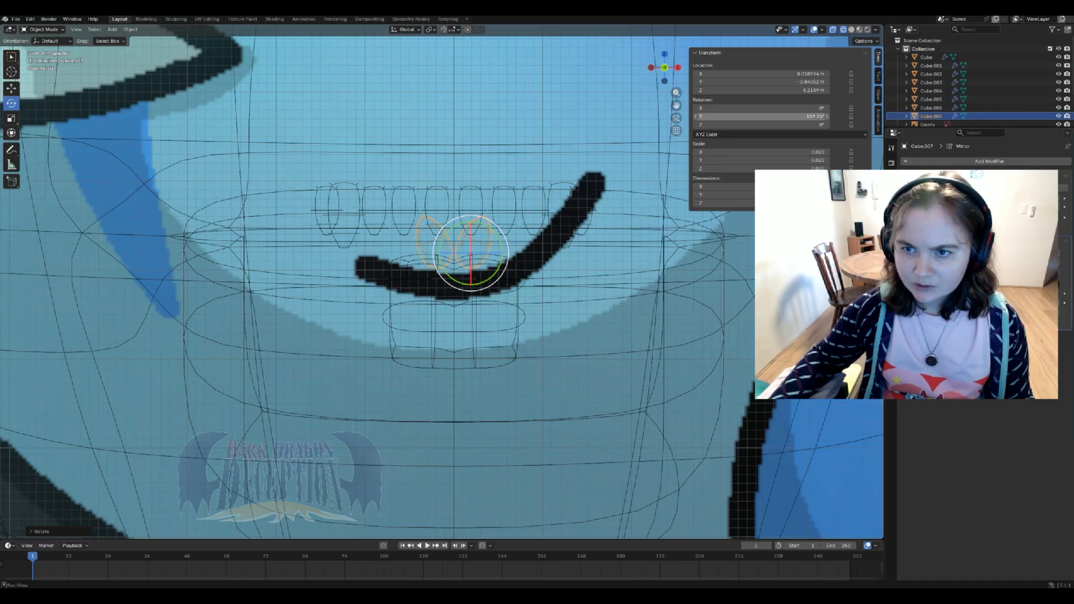
left_click(761, 117)
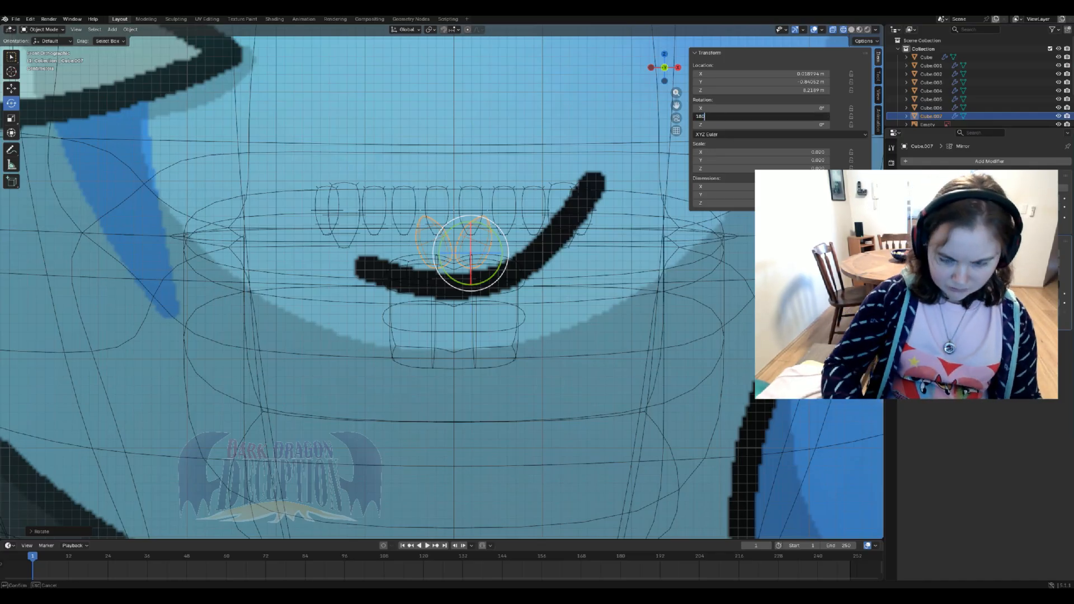
type("180")
key("Return")
- Move the inverted tooth slightly down along Z and back along Y, and hide the body object
left_click(11, 88)
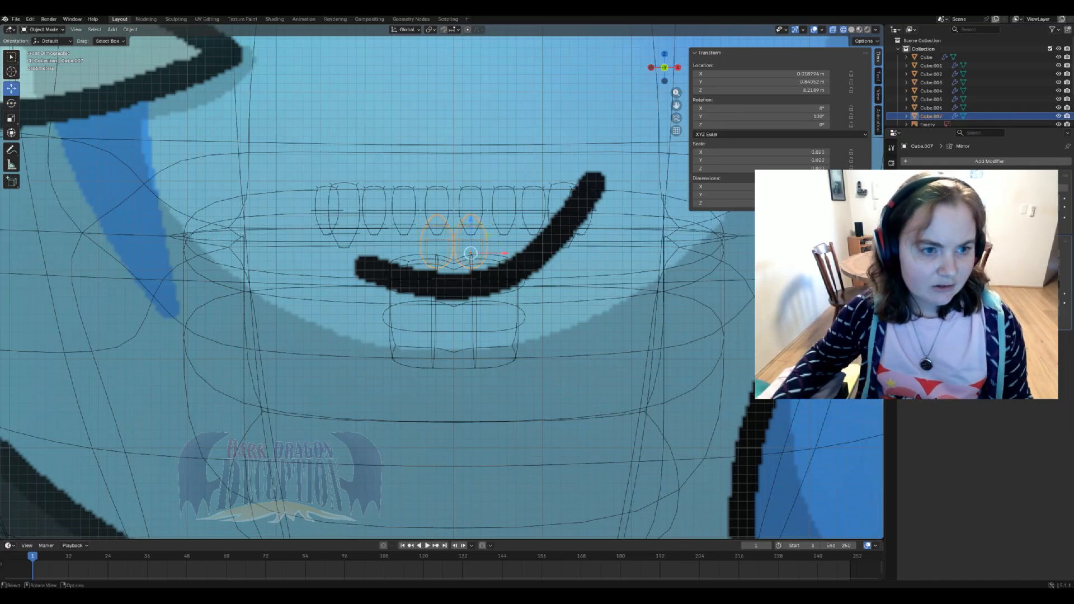
left_click_drag(470, 223, 471, 241)
middle_click_drag(471, 241, 344, 249)
key("KP_3")
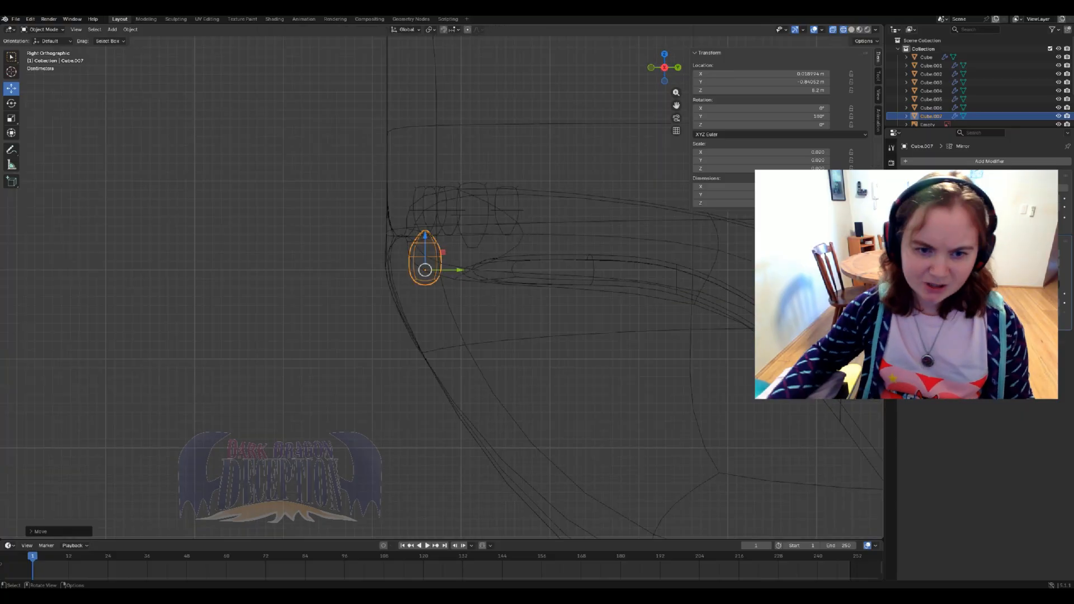
left_click_drag(459, 270, 466, 270)
left_click(1058, 58)
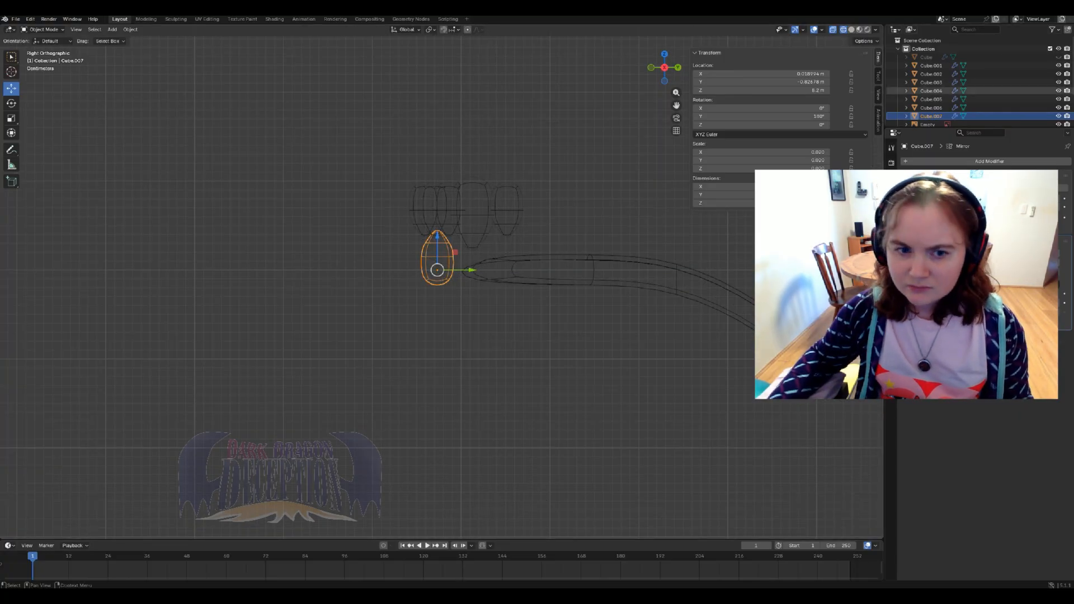
- Nudge the inverted tooth pair slightly forward along Y in solid shading, and show the body object again
key("z")
left_click(635, 217)
mouse_move(616, 220)
middle_mouse_down()
mouse_move(405, 274)
mouse_move(391, 260)
mouse_move(398, 216)
mouse_move(459, 283)
mouse_move(504, 297)
mouse_move(571, 277)
mouse_move(637, 314)
mouse_move(596, 291)
middle_mouse_up()
scroll(571, 277, "up", 3)
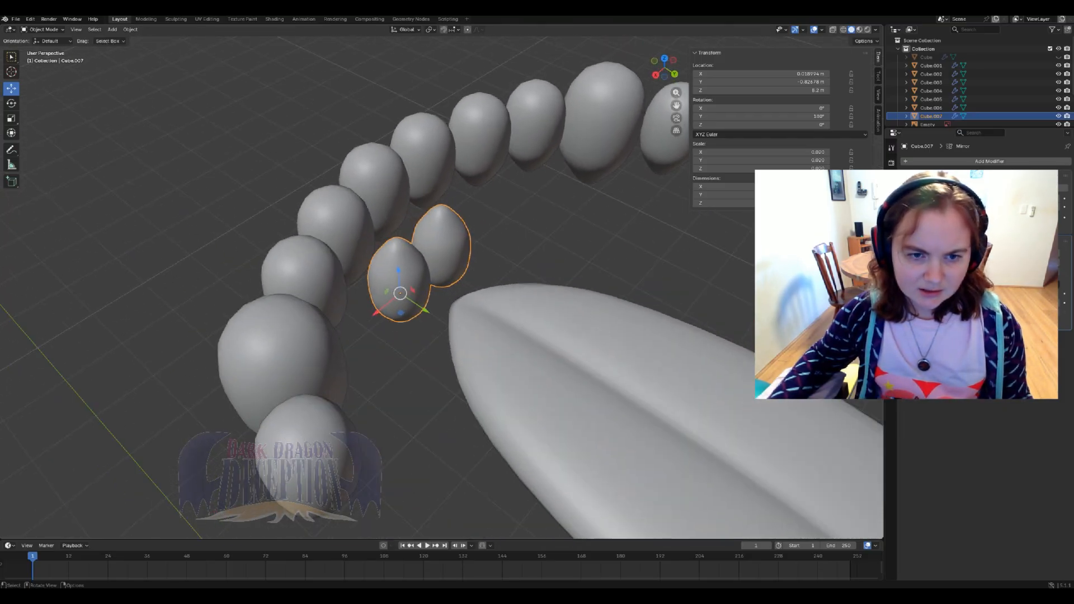
key("g")
key("y")
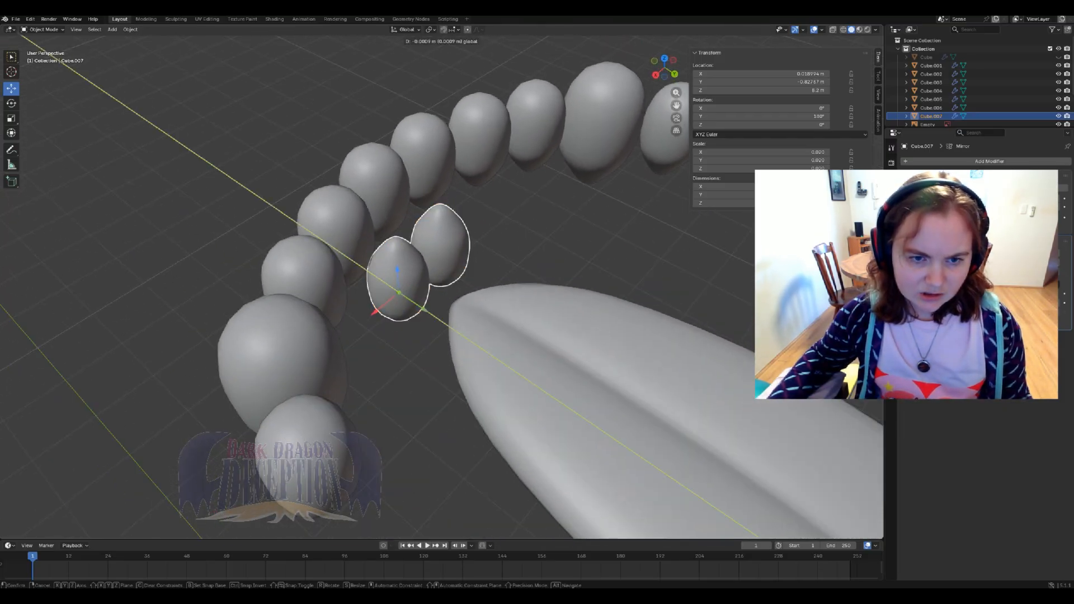
key("Return")
scroll(442, 289, "down", 6)
middle_click_drag(596, 291, 566, 274)
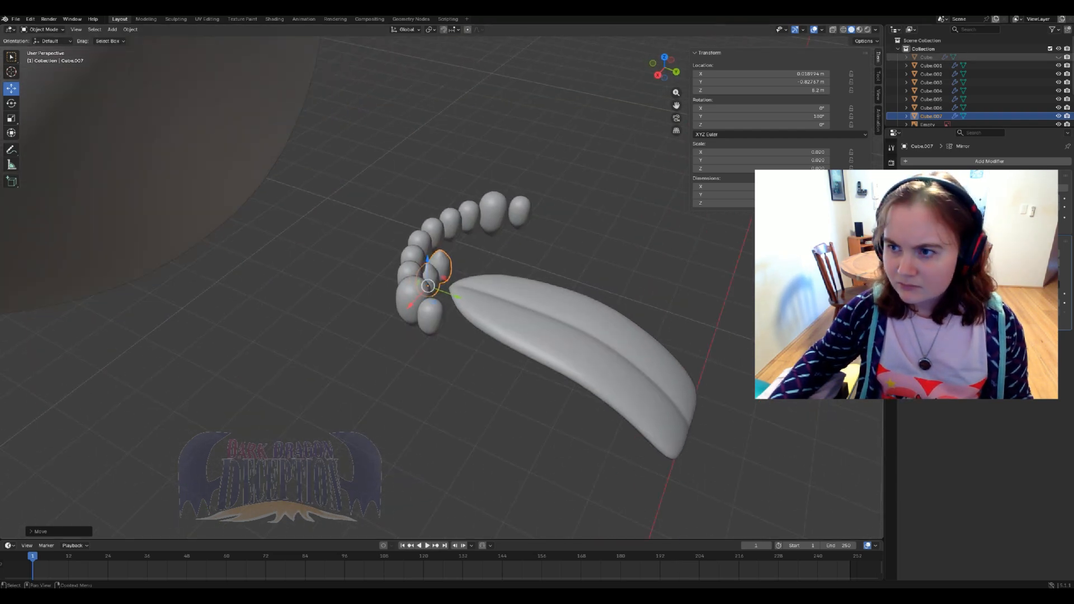
left_click(1058, 57)
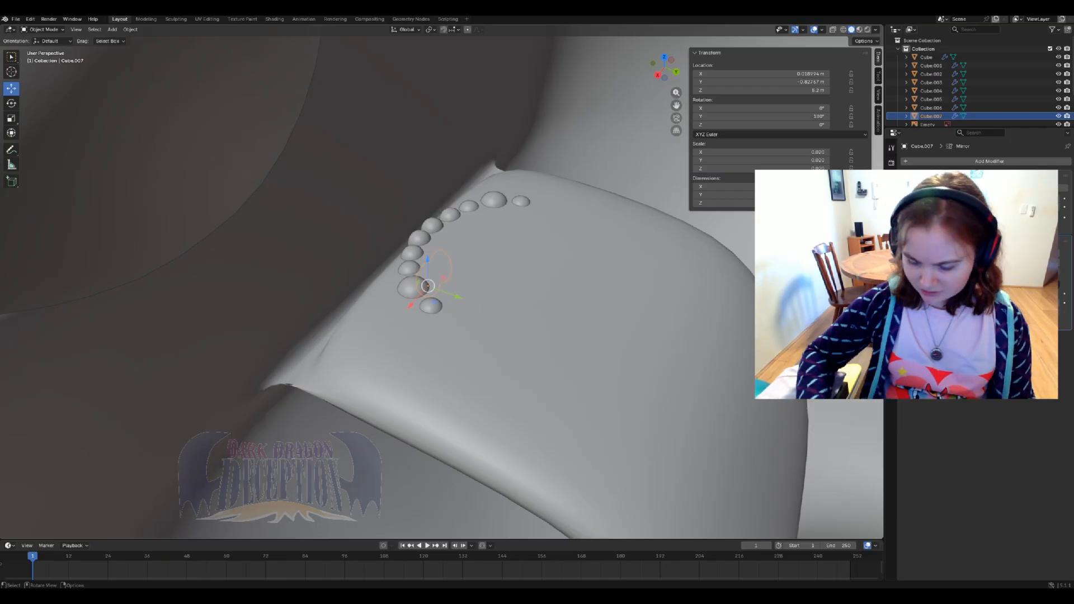
- Duplicate the inverted tooth four times in the horizontal plane, placing the copies along the lower dental curve in the wireframe top view
key("KP_3")
key("KP_7")
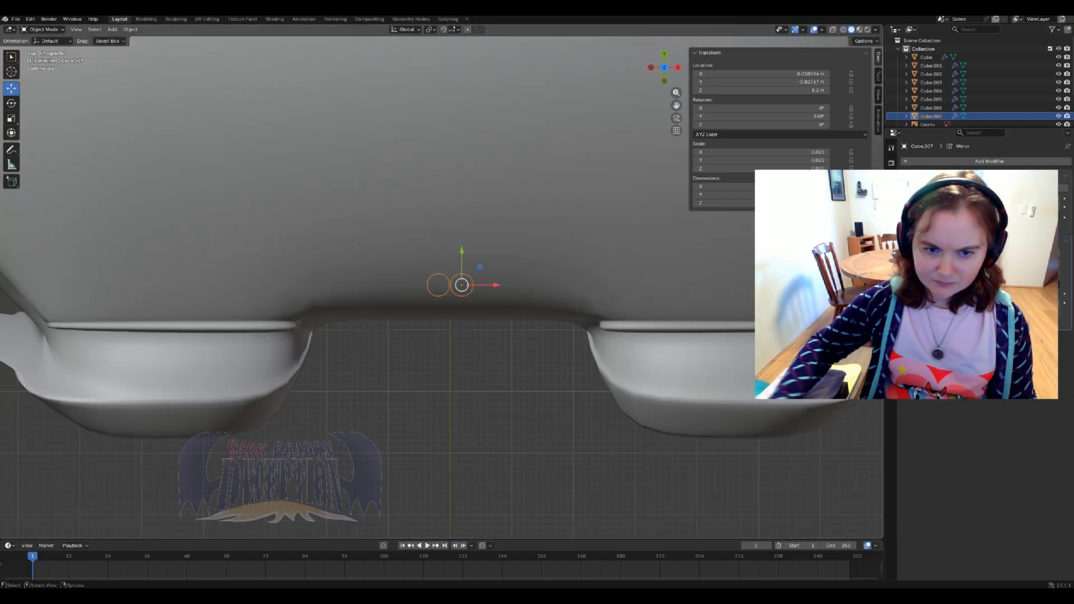
key("z")
left_click(513, 223)
scroll(442, 281, "up", 4)
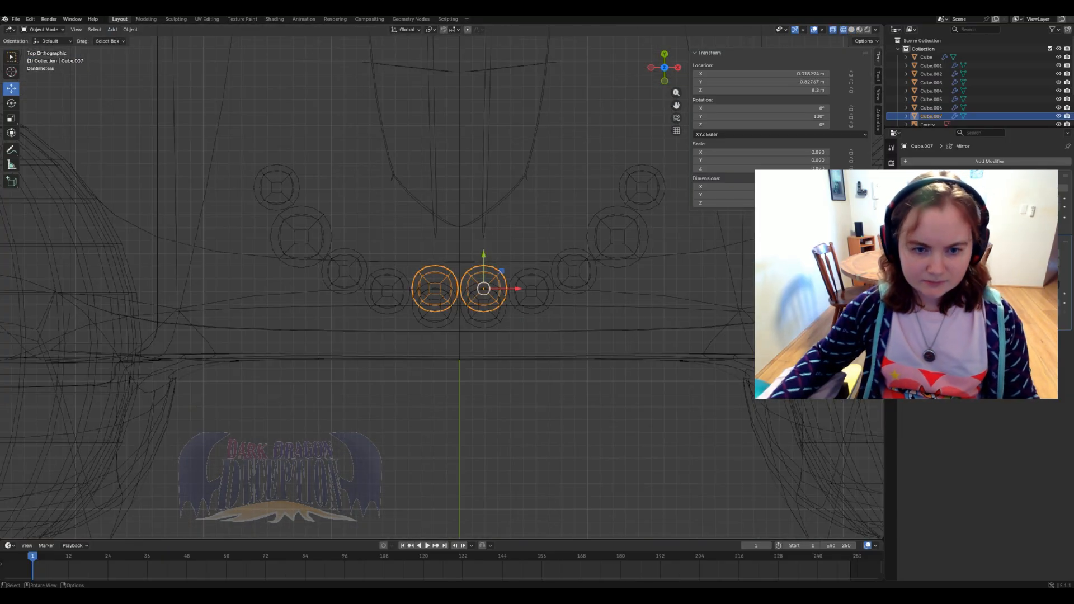
key("shift+d")
key("shift+z")
key("Return")
key("shift+d")
key("shift+z")
key("Return")
scroll(442, 281, "down", 1)
middle_click_drag(598, 269, 513, 151)
key("z")
left_click(574, 151)
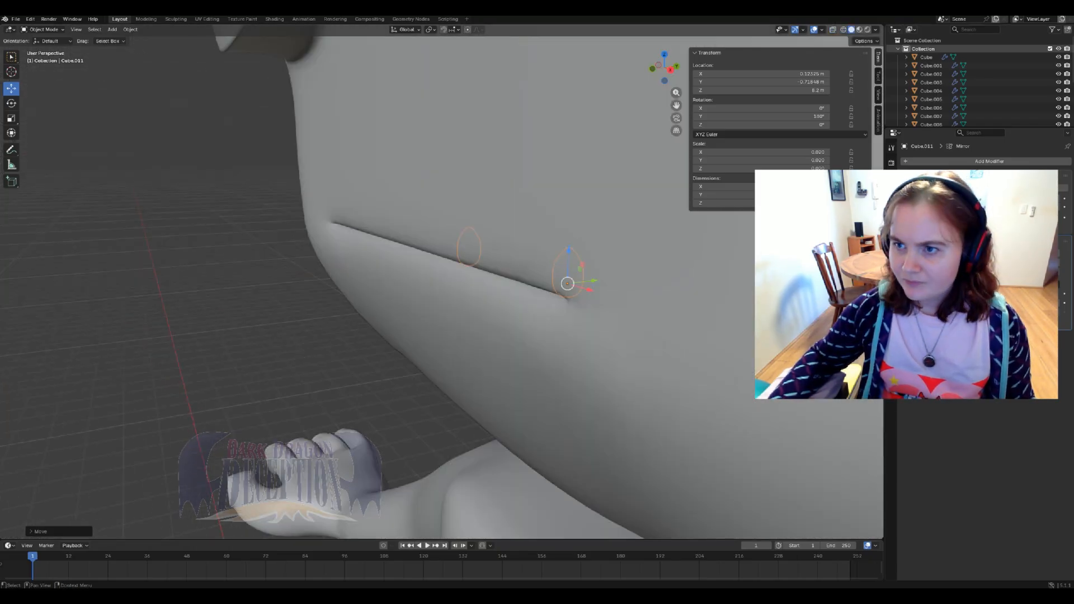
- Hide the body object and nudge the second and third lower teeth slightly in the top view
left_click(1058, 57)
mouse_move(632, 235)
middle_mouse_down()
mouse_move(501, 249)
mouse_move(439, 280)
mouse_move(442, 297)
mouse_move(554, 280)
mouse_move(503, 308)
mouse_move(559, 343)
middle_mouse_up()
scroll(442, 285, "up", 2)
left_click(416, 336)
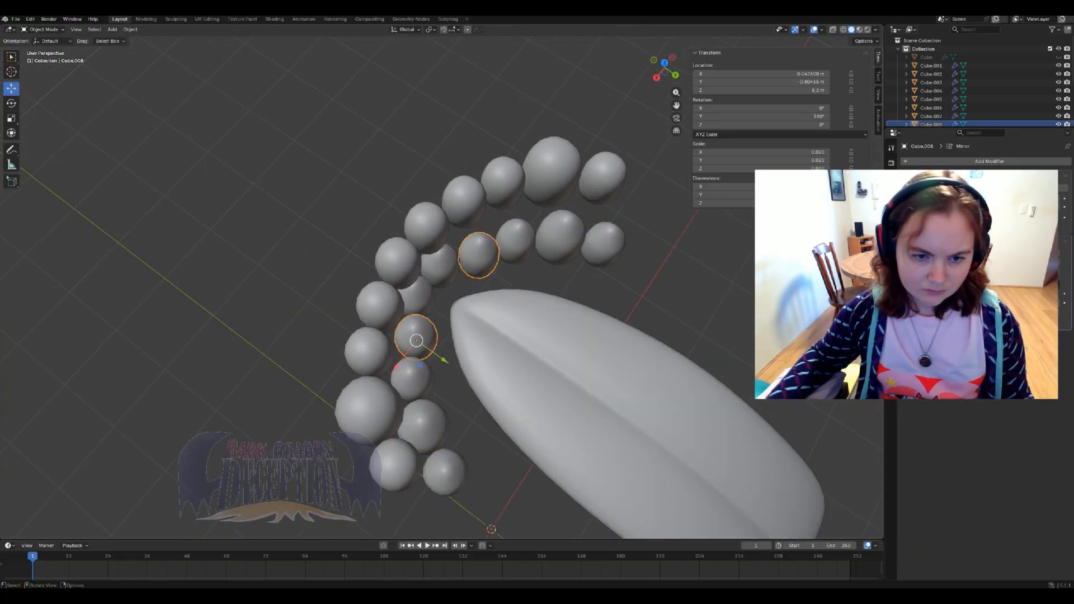
left_click_drag(417, 340, 414, 340)
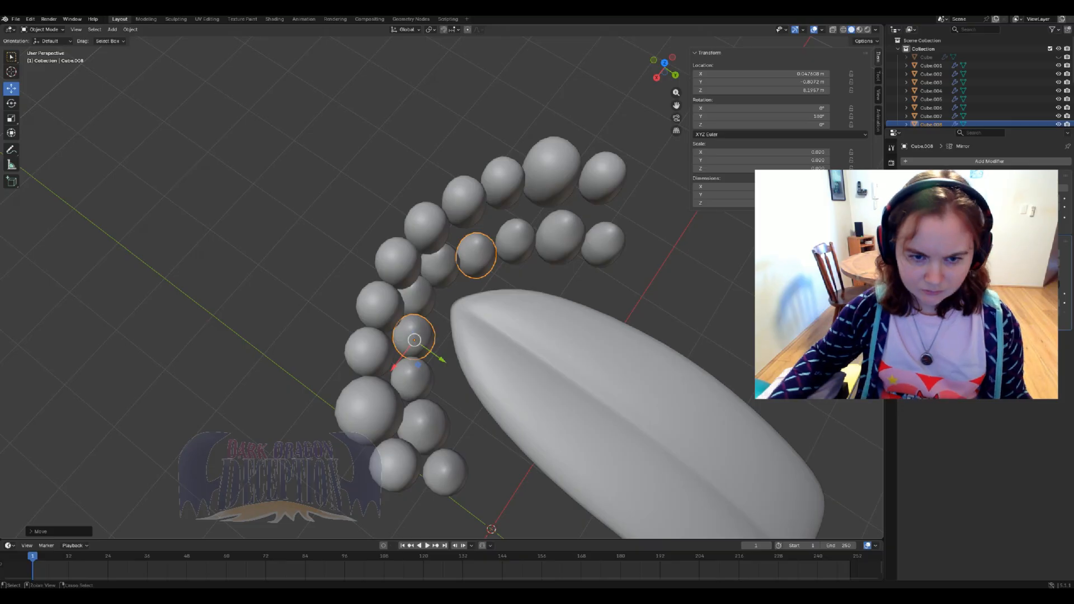
key("ctrl+z")
key("KP_7")
scroll(442, 282, "up", 4)
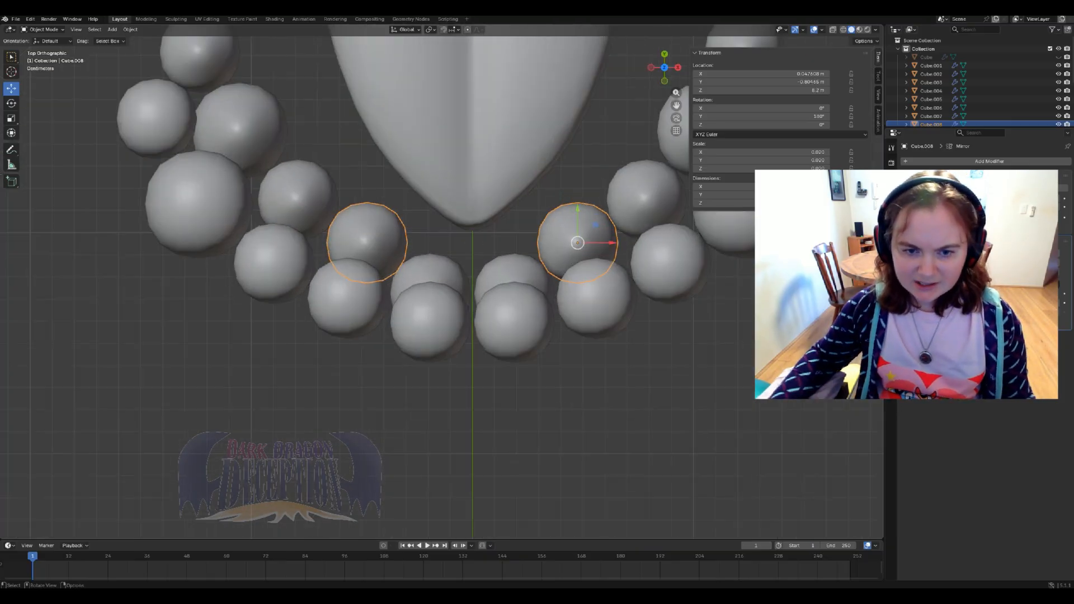
middle_click_drag(442, 283, 298, 312, "shift")
left_click_drag(452, 254, 454, 257)
left_click(503, 228)
left_click_drag(503, 228, 506, 230)
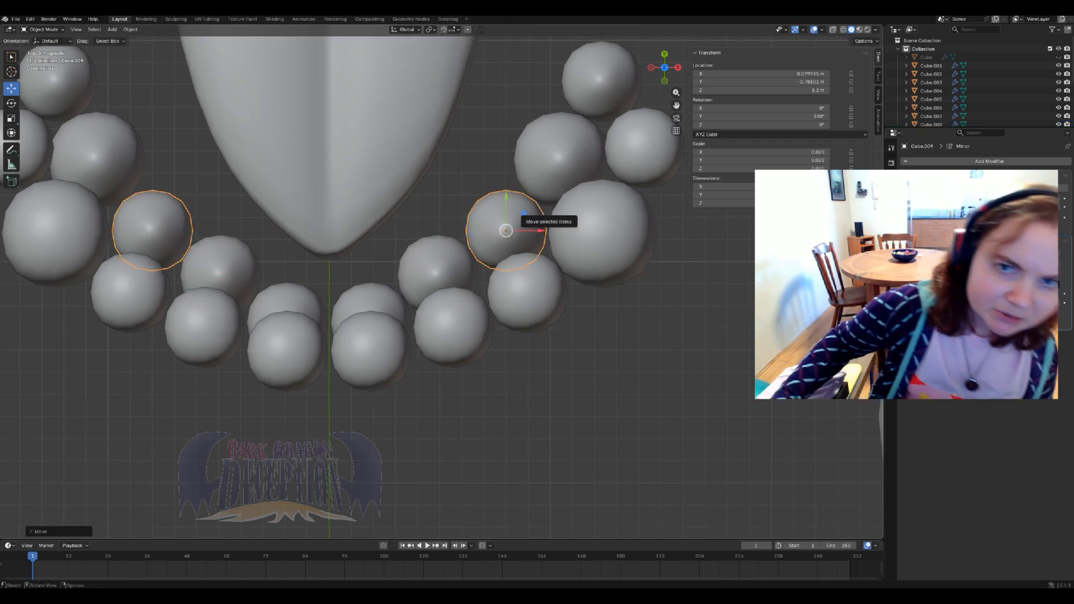
- Shift the second to fifth lower teeth slightly forward in the top view to even out the lower row
middle_click_drag(442, 280, 459, 157)
middle_click_drag(559, 235, 238, 372)
left_click(444, 279)
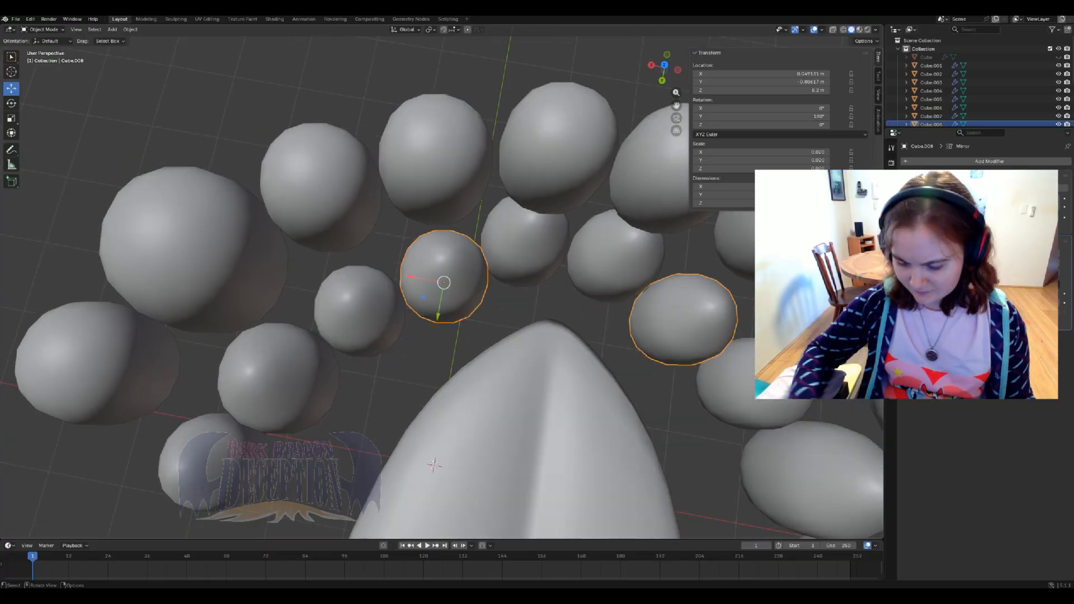
key("KP_7")
left_click_drag(455, 258, 459, 264)
left_click(505, 230)
left_click_drag(524, 213, 526, 217)
left_click(561, 160)
left_click_drag(579, 142, 578, 147)
left_click(601, 80)
left_click_drag(618, 63, 619, 68)
scroll(442, 285, "down", 3)
middle_click_drag(442, 285, 308, 134)
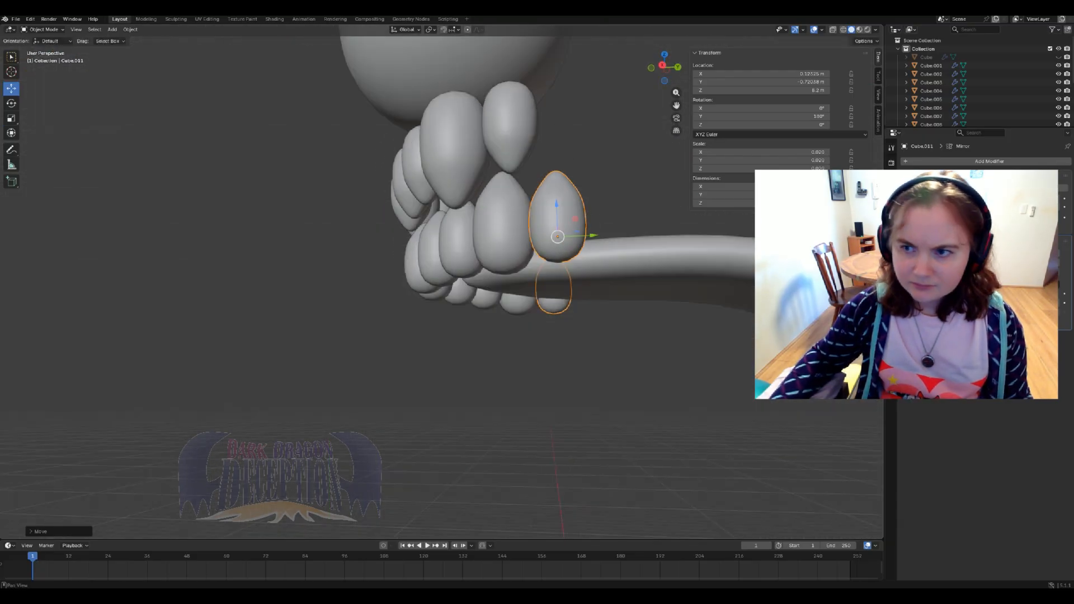
- Show the body object and raise the mouth cavity's lower inner edge slightly along Z in Edit Mode
left_click(1058, 57)
middle_click_drag(447, 279, 408, 285)
left_click(408, 285)
scroll(442, 283, "down", 2)
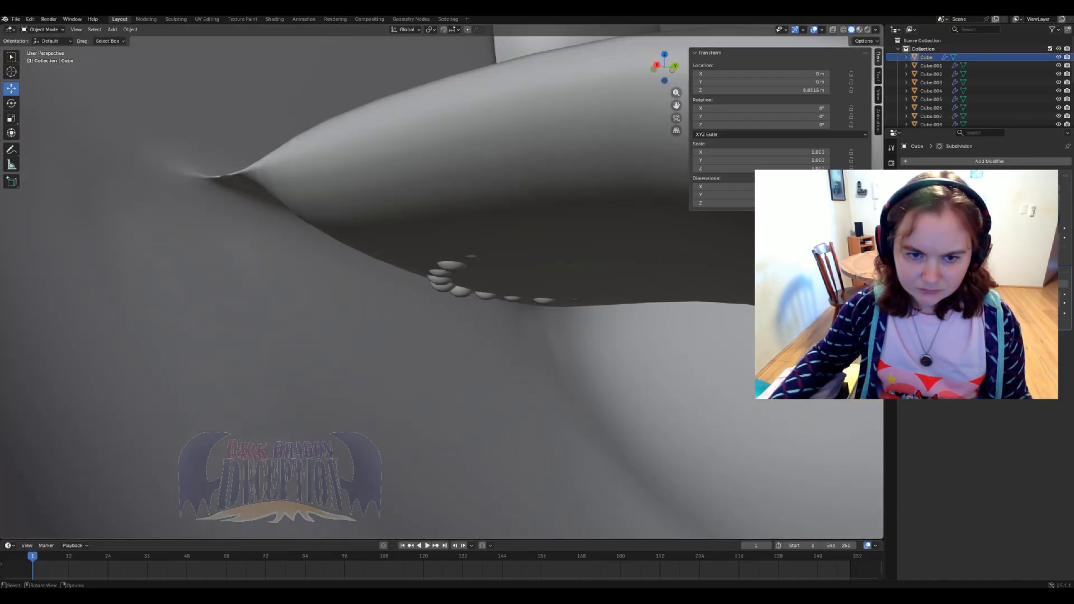
key("Tab")
key("alt+a")
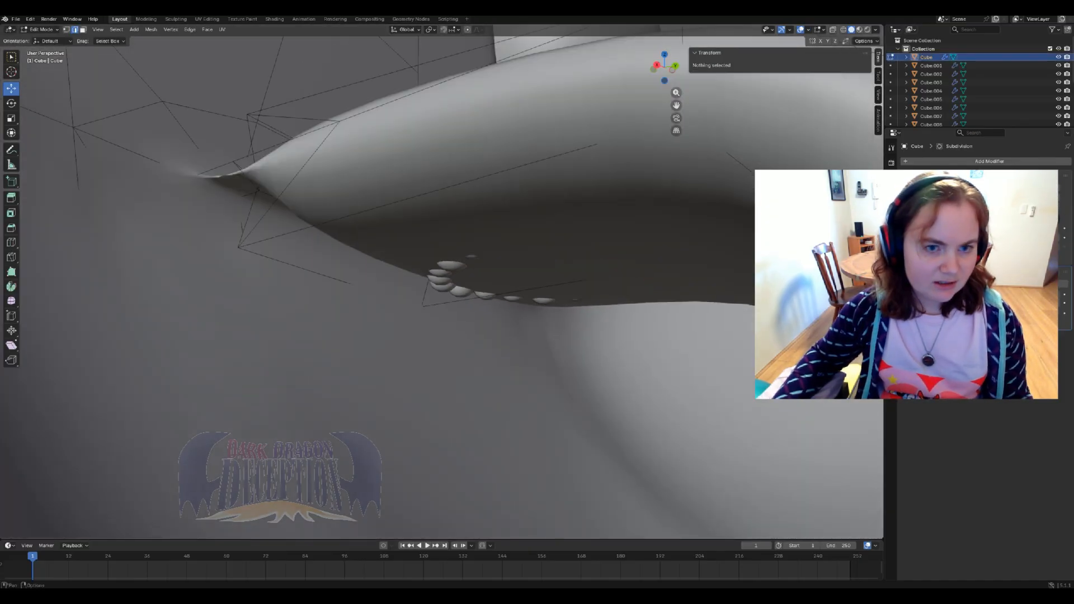
left_click(594, 258)
middle_click_drag(448, 280, 392, 317, "shift")
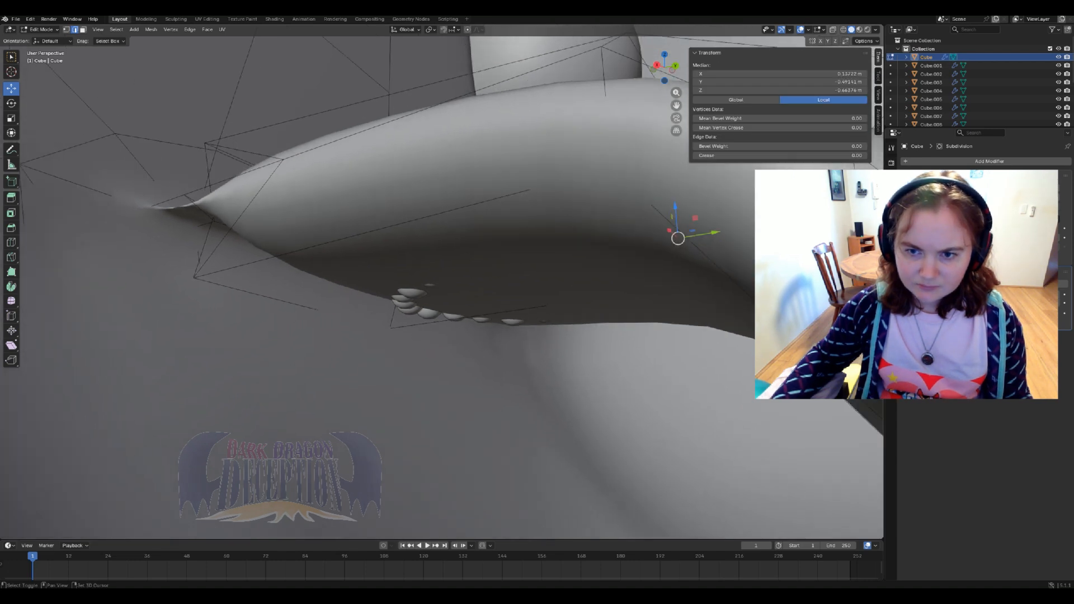
key("g")
key("z")
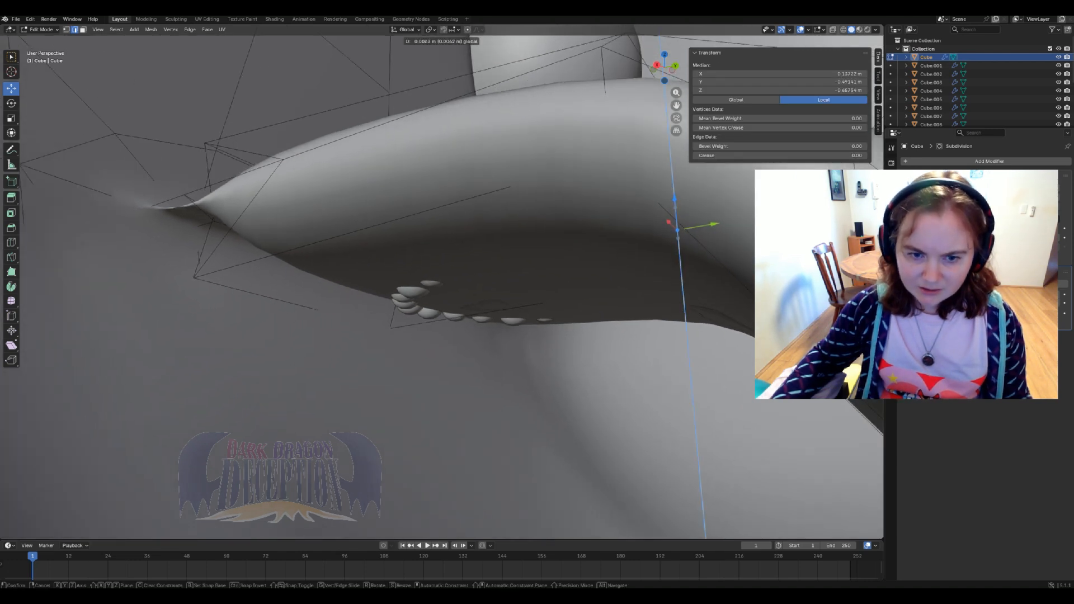
key("Return")
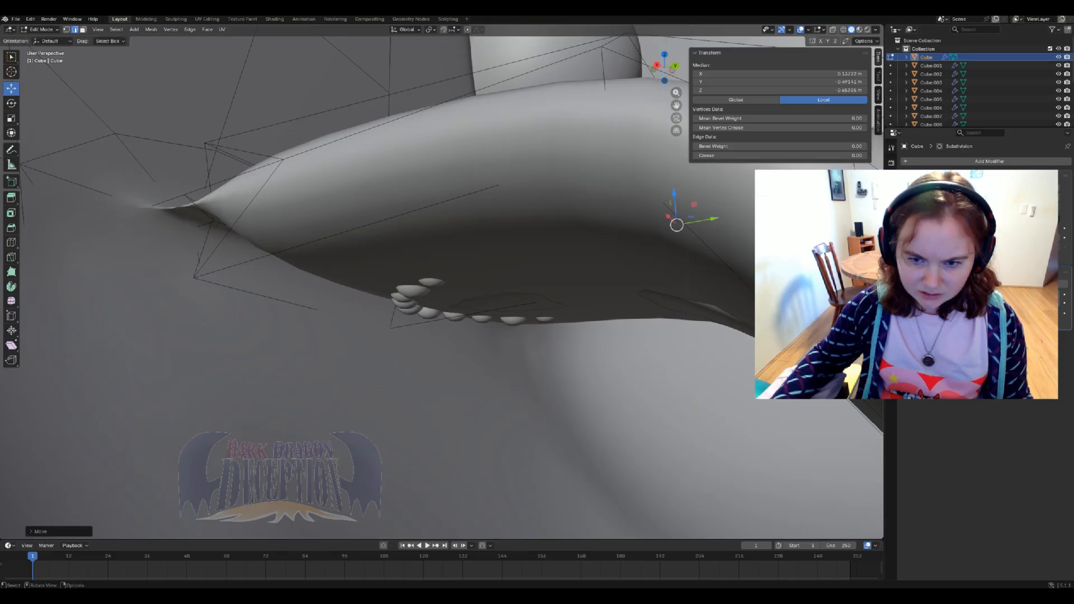
- Select the tongue object and raise it slightly along Z in the wireframe right view
key("Tab")
left_click(519, 302)
key("KP_3")
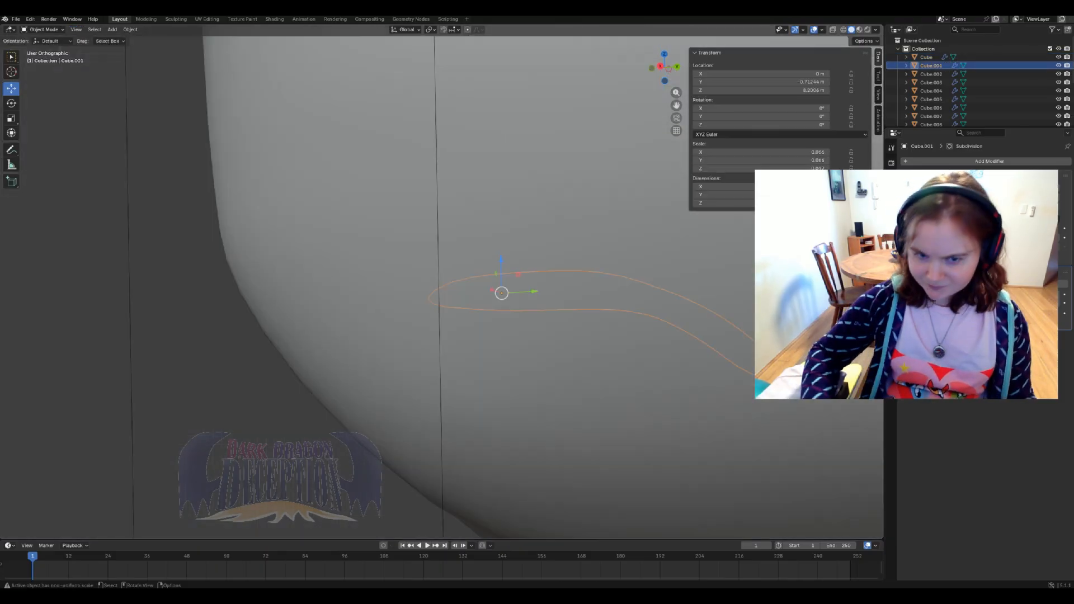
key("z")
left_click(452, 301)
middle_click_drag(451, 301, 399, 299, "shift")
key("g")
key("z")
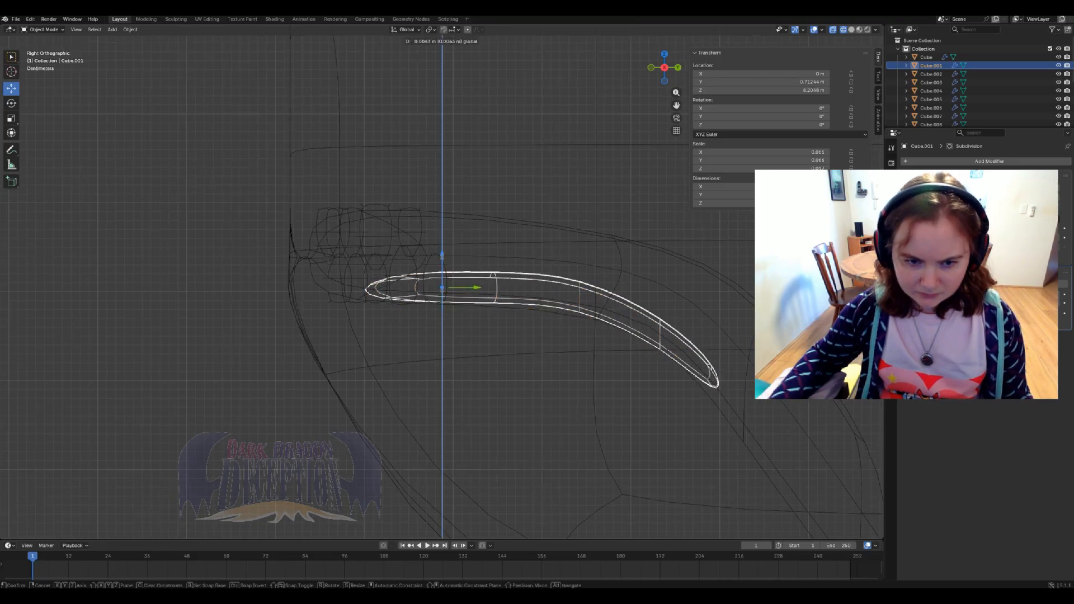
key("Return")
- Lower the tongue slightly along Z in solid shading so it sits between the lower teeth
key("z")
left_click(562, 272)
mouse_move(561, 272)
middle_mouse_down()
mouse_move(445, 277)
mouse_move(413, 267)
middle_mouse_up()
key("g")
key("z")
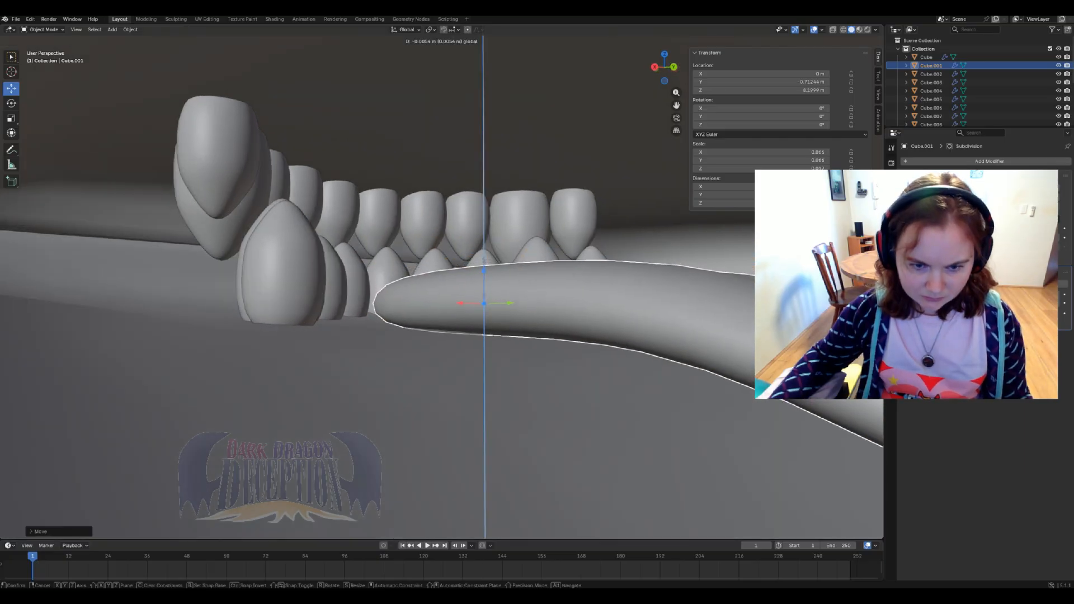
key("Return")
- Edit the body mesh and move the mouth cavity's lower inner edge forward and slightly up in the wireframe right view
mouse_move(413, 266)
middle_mouse_down()
mouse_move(414, 296)
mouse_move(408, 268)
mouse_move(335, 280)
mouse_move(392, 269)
middle_mouse_up()
left_click(391, 358)
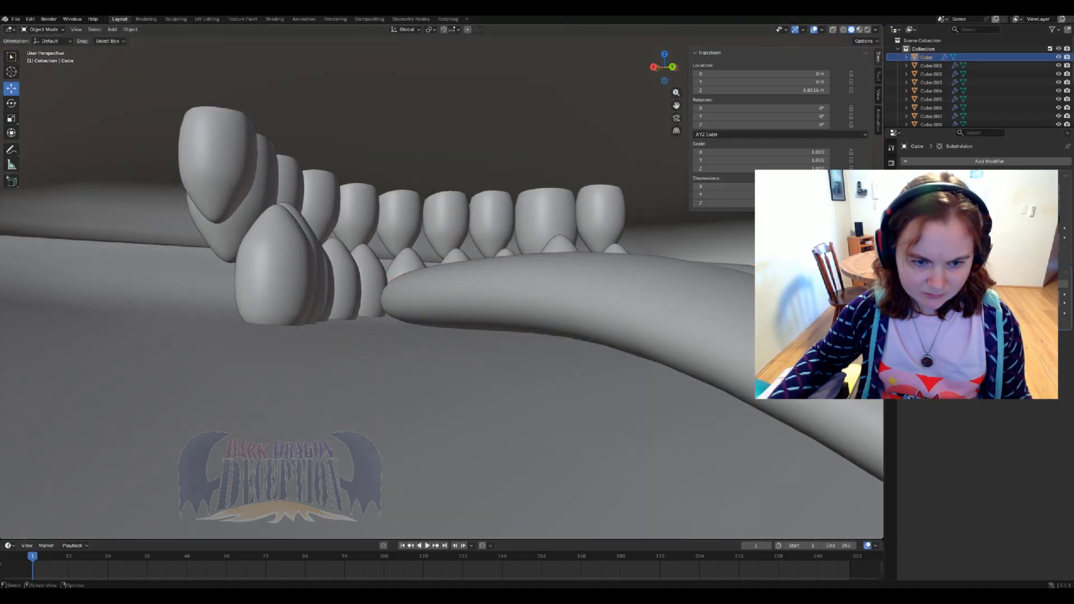
key("Tab")
middle_click_drag(391, 358, 403, 414)
middle_click_drag(504, 414, 414, 363, "shift")
scroll(392, 417, "up", 2)
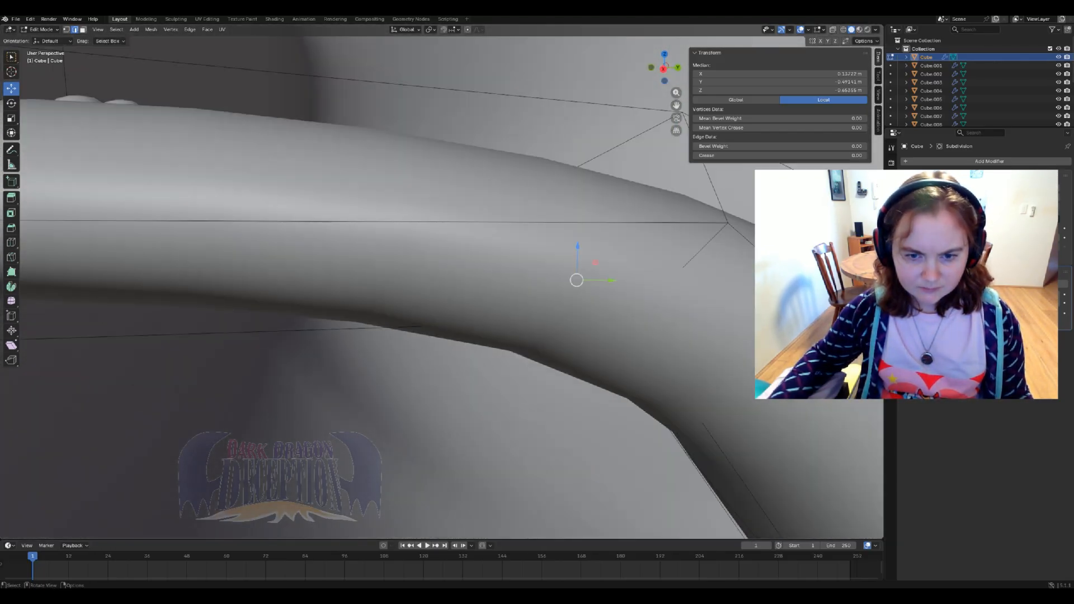
key("KP_3")
key("z")
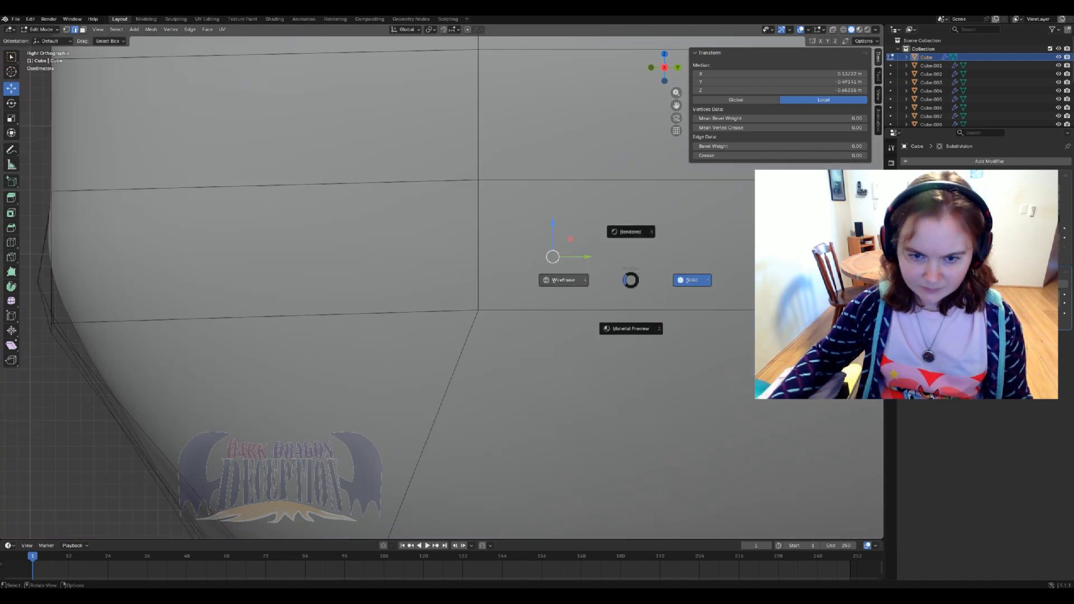
left_click(563, 278)
left_click_drag(571, 239, 480, 211)
- Fine-tune the height of the mouth floor edge along Z while viewing the tongue and teeth in solid shading
key("z")
left_click(545, 212)
mouse_move(544, 212)
middle_mouse_down()
mouse_move(472, 233)
mouse_move(532, 223)
mouse_move(699, 280)
mouse_move(784, 252)
middle_mouse_up()
middle_click_drag(531, 246, 491, 236)
key("g")
key("z")
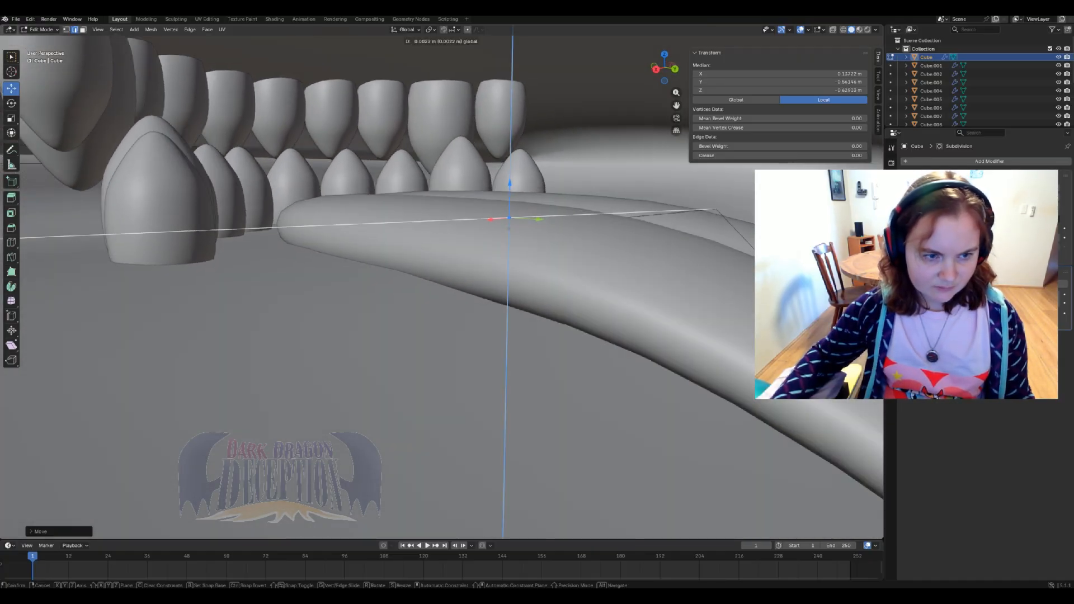
left_click_drag(511, 106, 511, 111)
- Lower the mouth floor edge along Z to follow the tongue's curve in the wireframe right view
scroll(511, 111, "down", 3)
middle_click_drag(512, 111, 560, 92)
key("KP_3")
key("z")
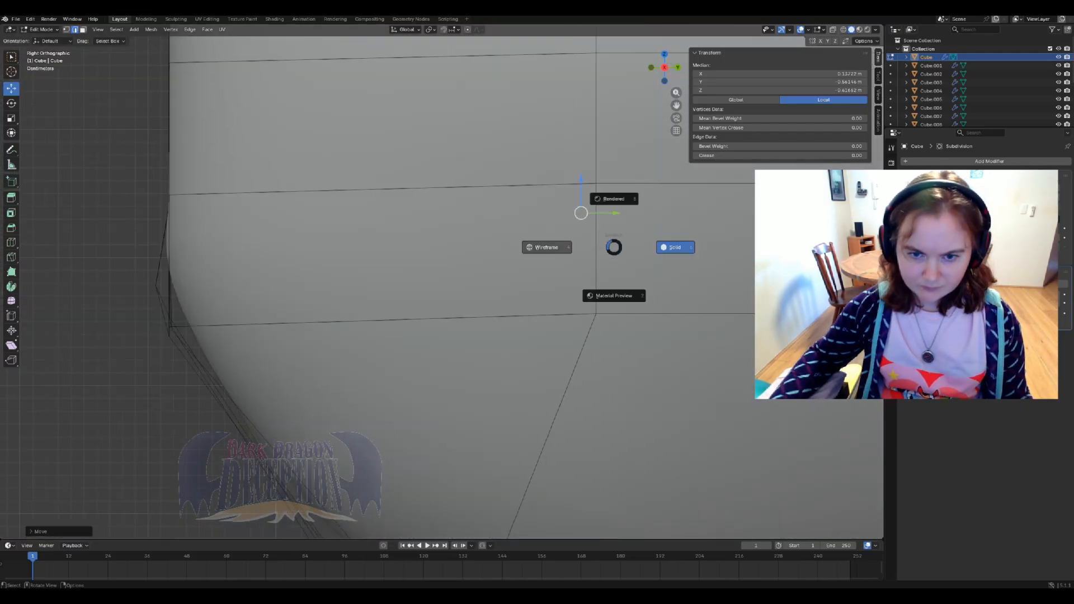
left_click(547, 247)
mouse_move(547, 247)
middle_mouse_down("shift")
mouse_move(521, 225)
mouse_move(397, 190)
middle_mouse_up("shift")
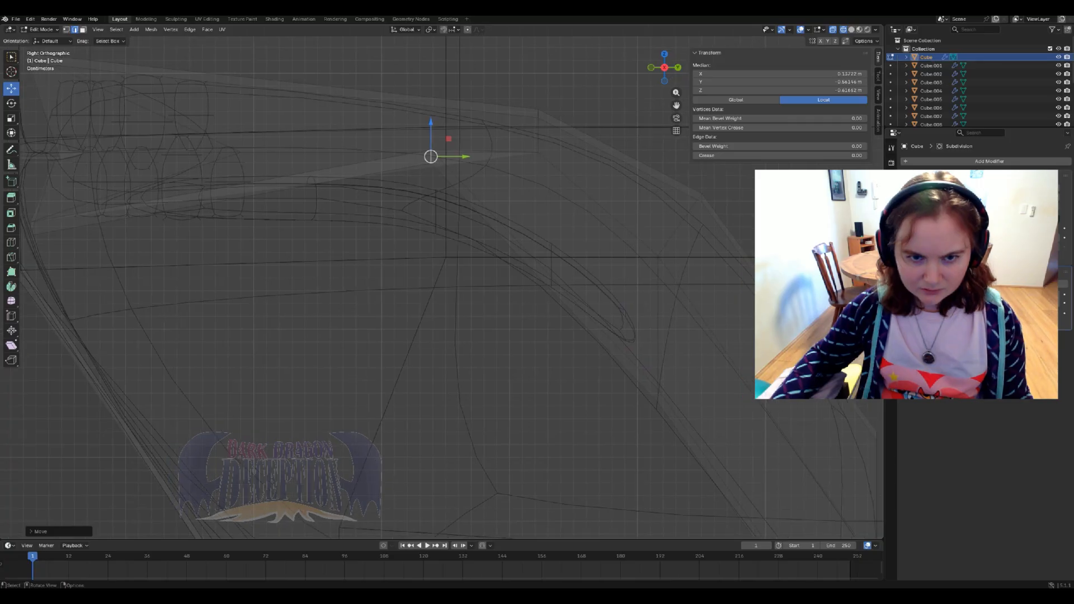
key("g")
key("z")
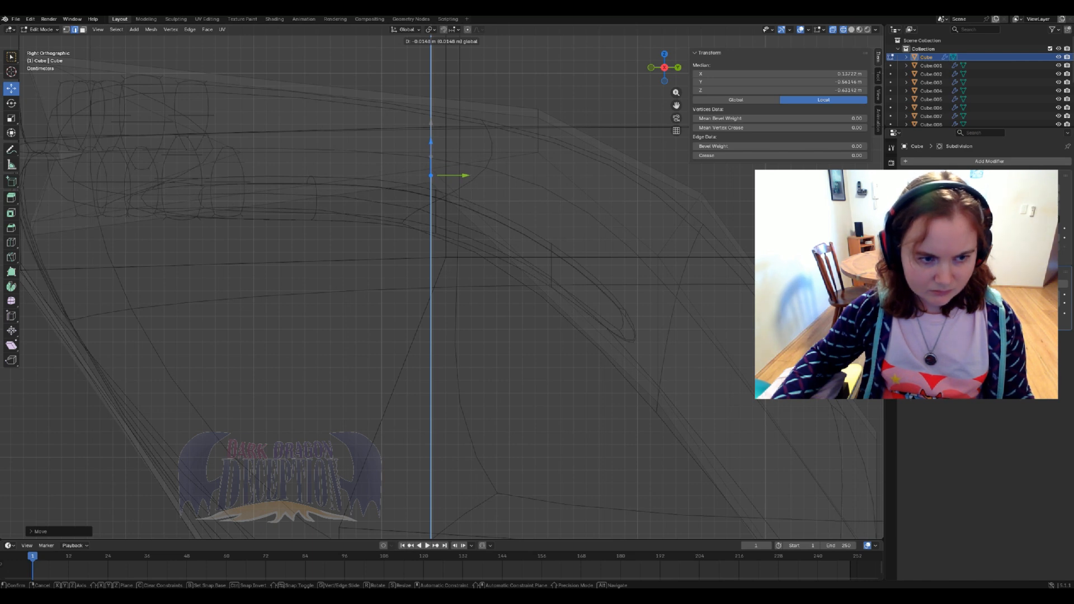
left_click(430, 134)
- Move the rear lower edge of the mouth cavity up and slightly forward, and return to Object Mode
middle_click_drag(431, 135, 445, 129)
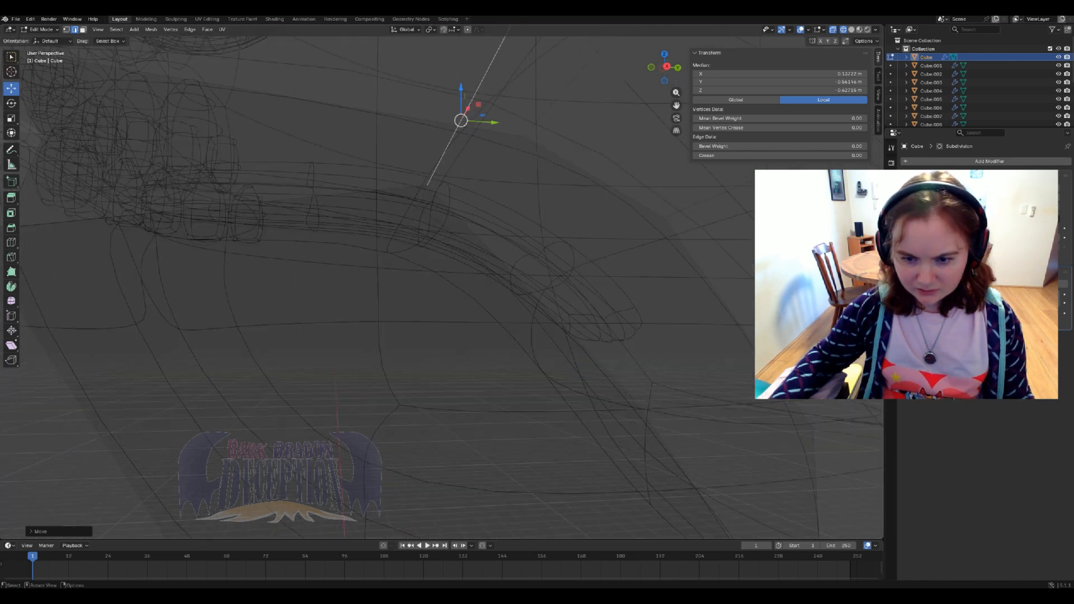
left_click(737, 409)
key("KP_3")
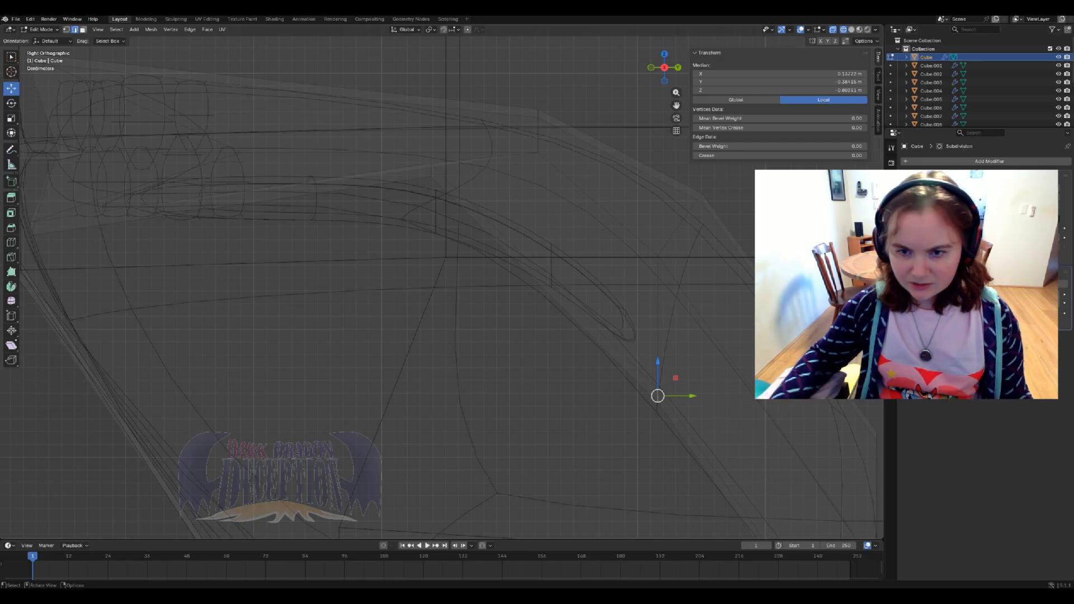
left_click_drag(676, 378, 667, 338)
key("Tab")
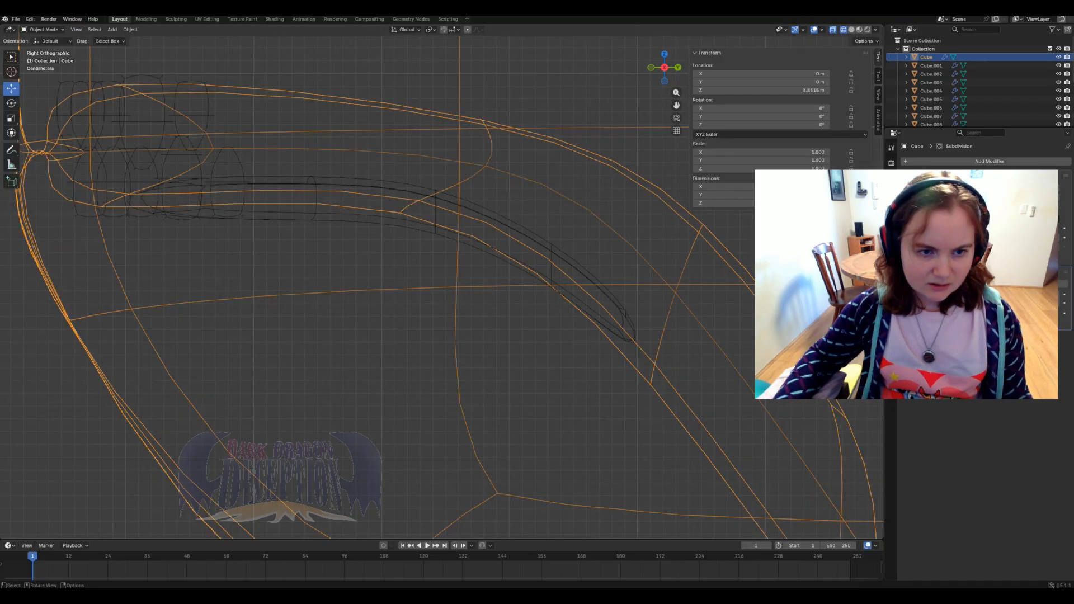
- Raise the tongue along Z above the adjusted mouth floor and switch back to solid shading
left_click(630, 330)
key("g")
key("z")
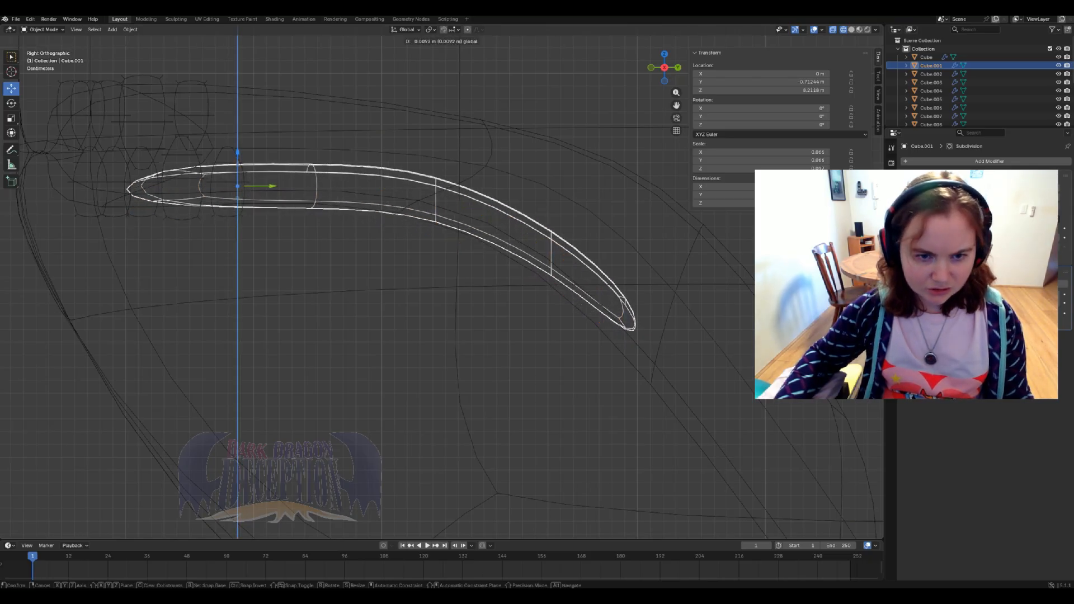
left_click(363, 200)
mouse_move(363, 200)
middle_mouse_down()
mouse_move(288, 211)
mouse_move(470, 213)
mouse_move(467, 204)
mouse_move(470, 223)
middle_mouse_up()
key("z")
left_click(385, 209)
- Deselect everything and save the file
scroll(288, 211, "down", 15)
key("alt+a")
scroll(467, 203, "down", 4)
key("ctrl+s")
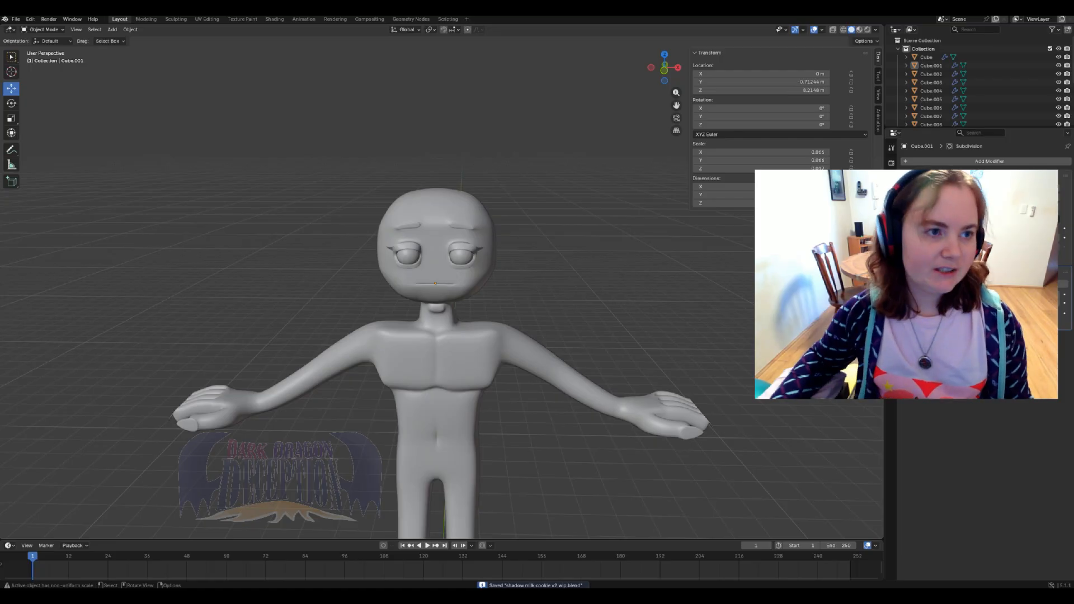
- Add a cube mesh to the scene and scale it down uniformly
left_click(112, 29)
mouse_move(129, 39)
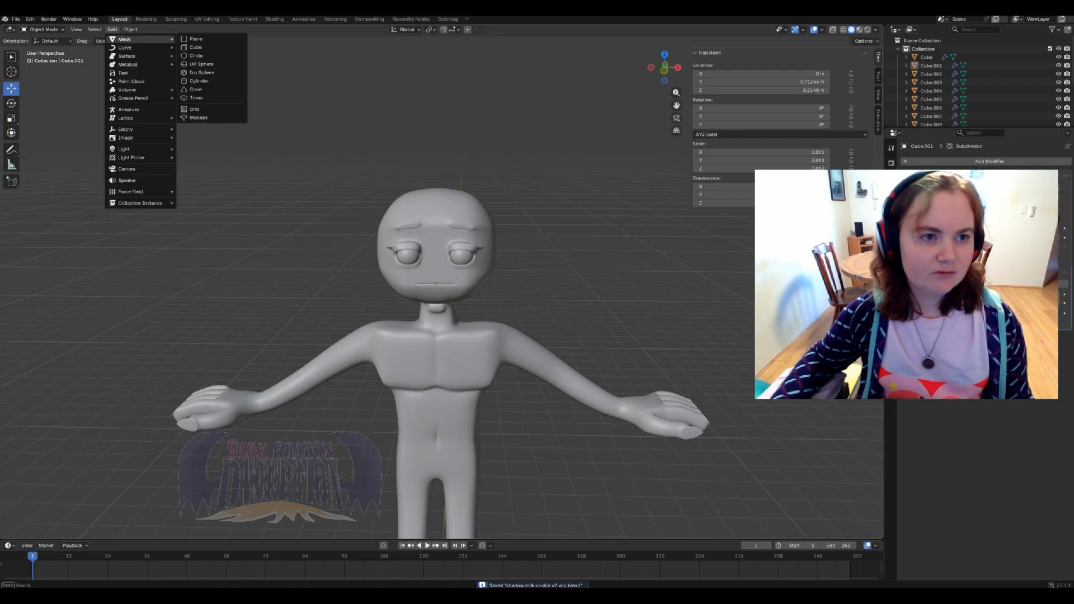
left_click(195, 47)
scroll(447, 336, "down", 5)
key("s")
left_click(460, 400)
- Raise the new cube along Z to the top of the head and show it in the front view
left_click_drag(441, 371, 440, 330)
left_click_drag(440, 258, 440, 257)
key("KP_1")
scroll(442, 287, "up", 4)
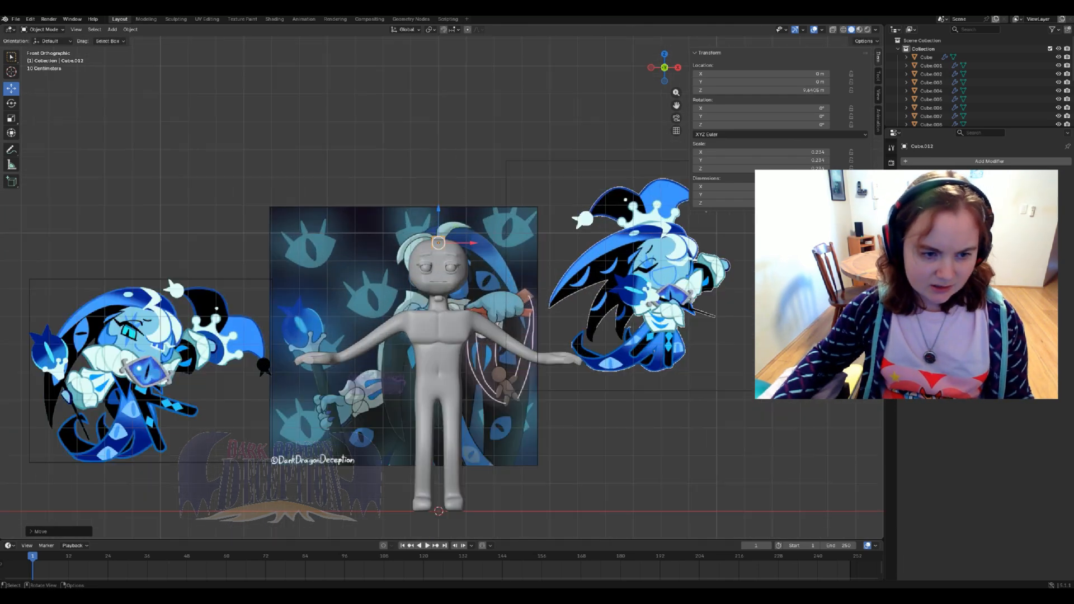
- Examine the hair and jester hat in the side reference artworks and compare them with the character's head
middle_click_drag(269, 319, 613, 288, "shift")
scroll(442, 287, "up", 3)
scroll(442, 288, "up", 4)
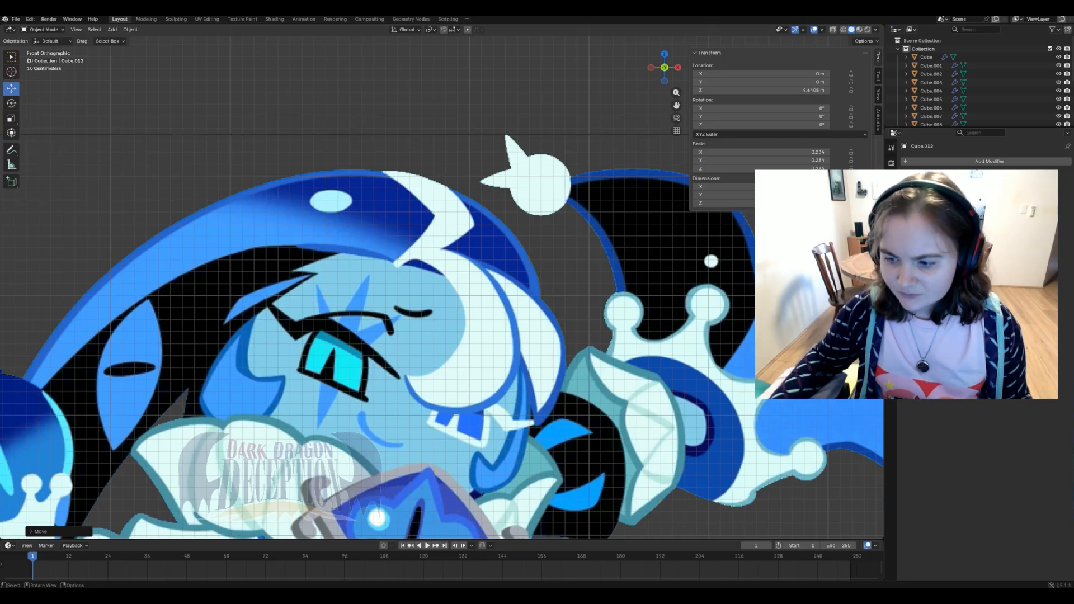
scroll(442, 287, "down", 5)
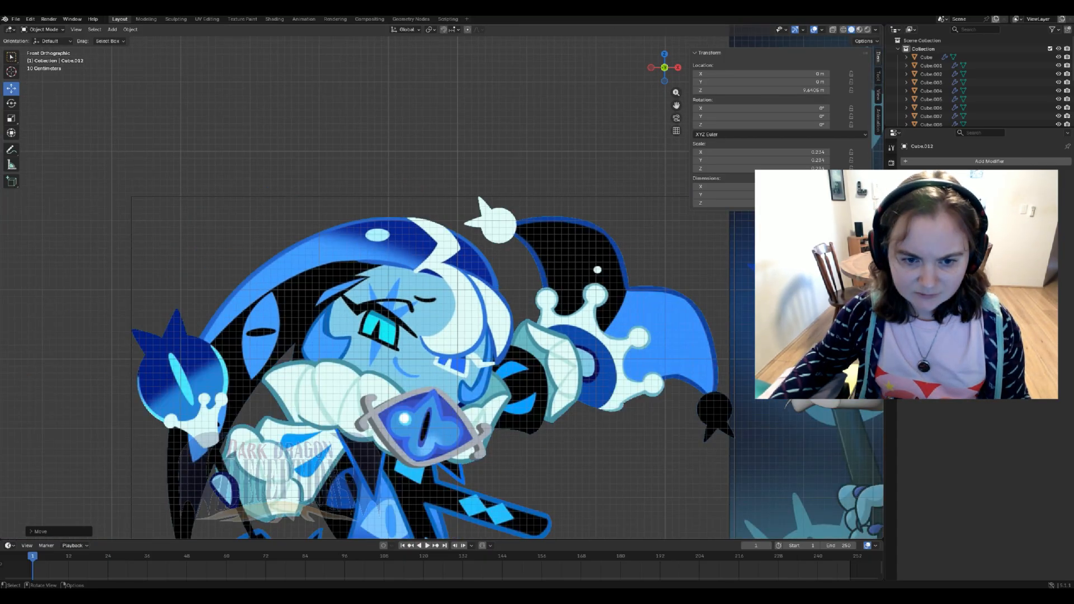
middle_click_drag(442, 287, 215, 275, "shift")
middle_click_drag(392, 280, 156, 377, "shift")
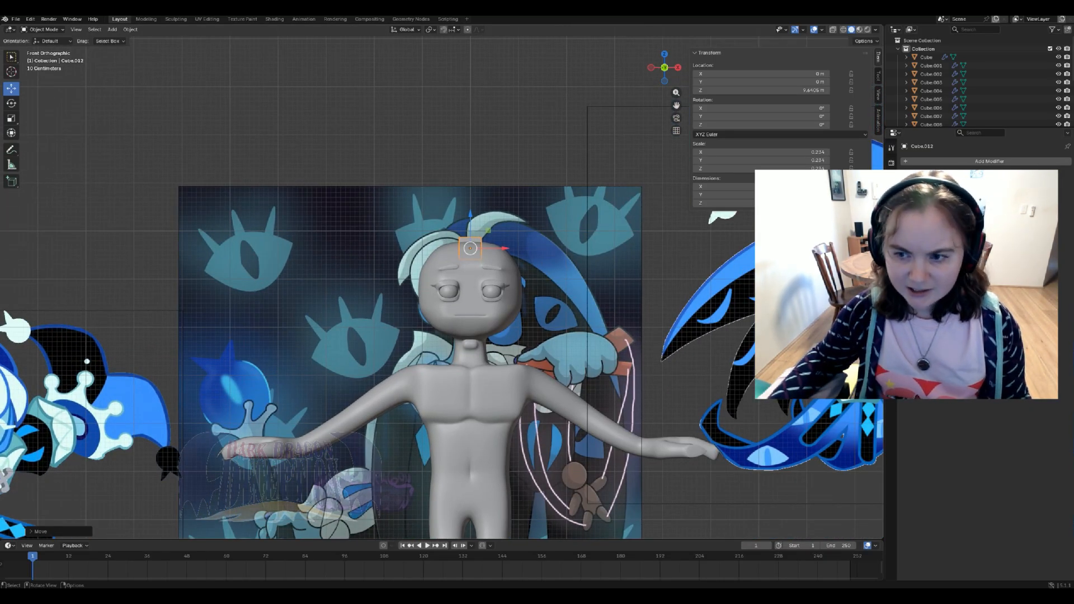
scroll(442, 285, "down", 1)
middle_click_drag(224, 291, 593, 270, "shift")
scroll(442, 287, "up", 1)
scroll(441, 280, "up", 5)
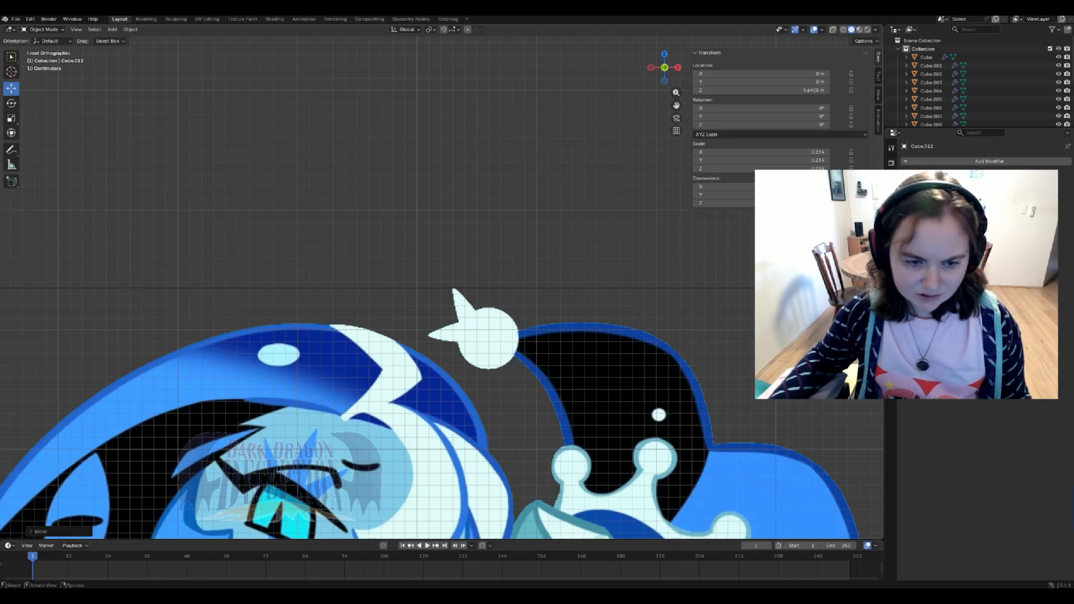
middle_click_drag(442, 287, 528, 216, "shift")
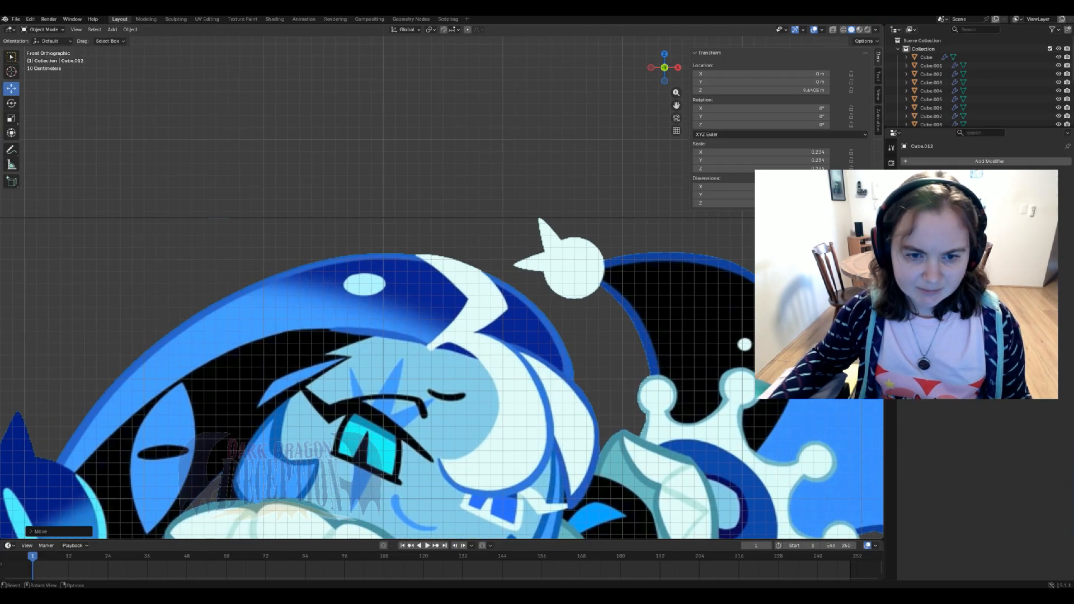
scroll(442, 275, "down", 7)
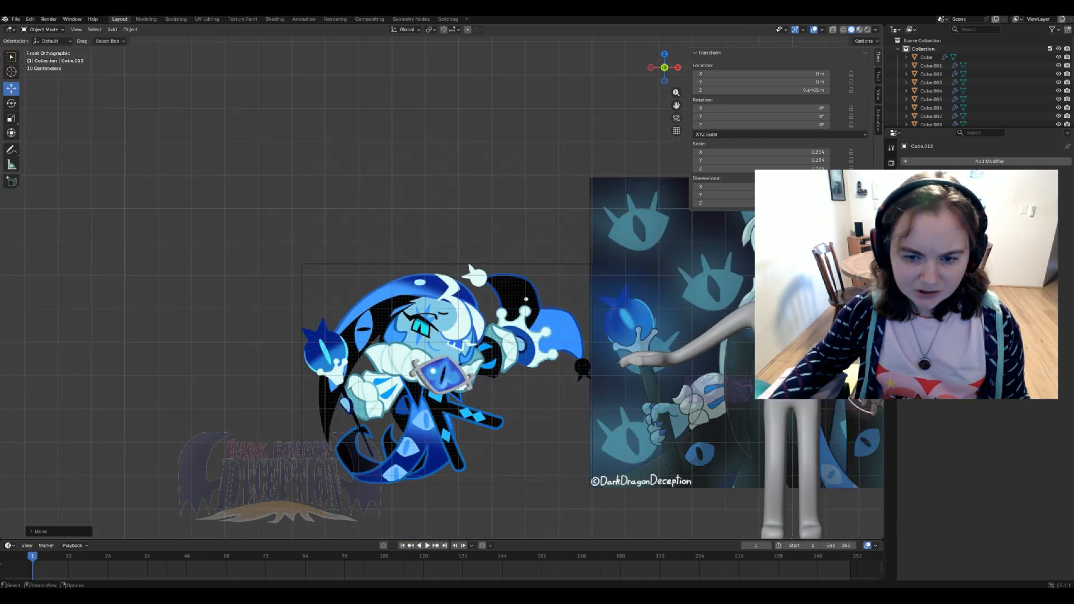
middle_click_drag(442, 276, 115, 271, "shift")
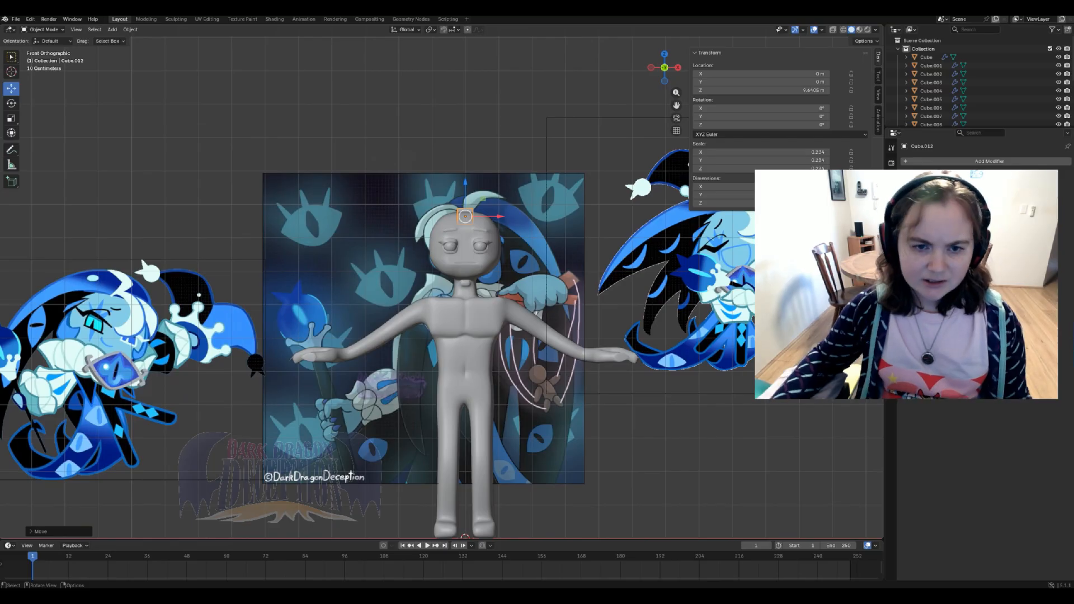
scroll(444, 282, "up", 2)
middle_click_drag(444, 282, 650, 275, "shift")
scroll(445, 288, "up", 2)
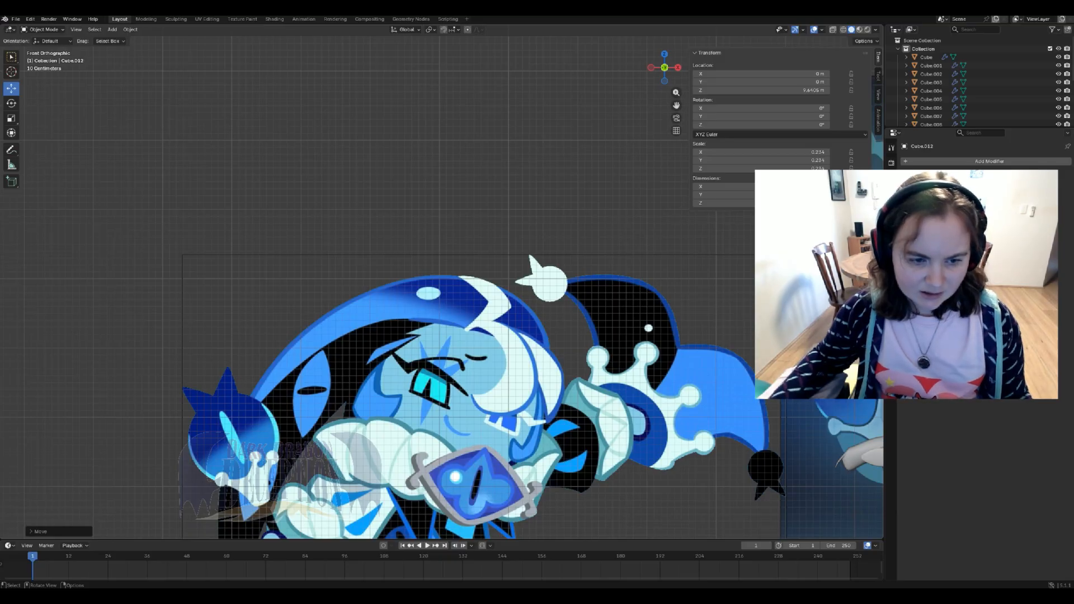
scroll(440, 285, "down", 7)
- Scale the new cube down further and move it along Y to the front of the head's crown, at the hairline
scroll(445, 285, "up", 1)
middle_click_drag(440, 283, 427, 315, "shift")
middle_click_drag(445, 193, 448, 213)
scroll(448, 213, "up", 4)
key("s")
left_click(386, 185)
middle_click_drag(387, 185, 348, 212, "shift")
scroll(490, 231, "up", 3)
left_click_drag(520, 219, 443, 207)
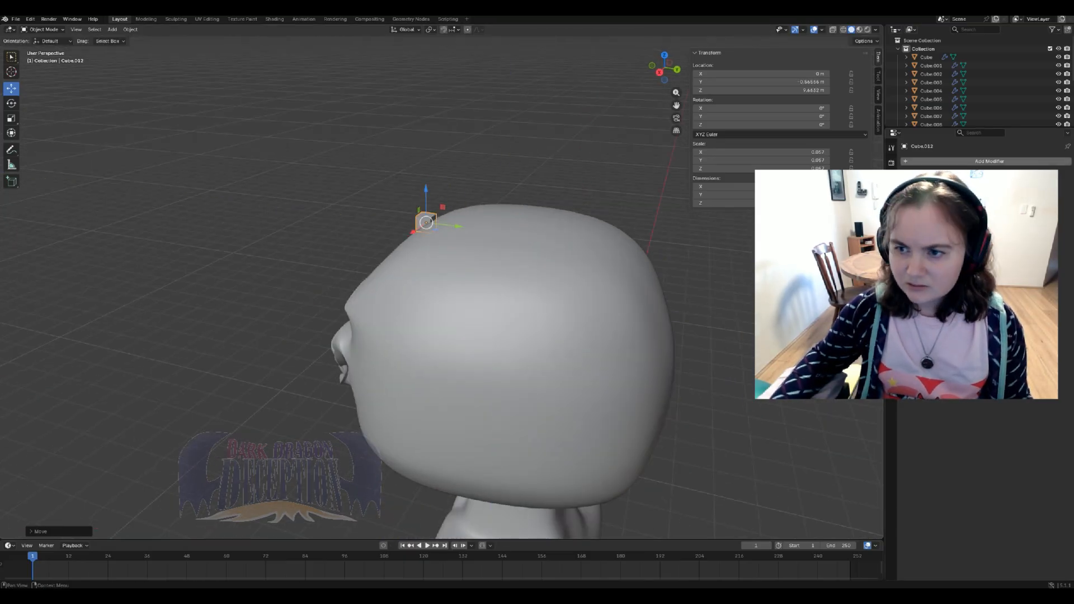
- Add a Subdivision Surface modifier to the small cube and enter Edit Mode
left_click(949, 161)
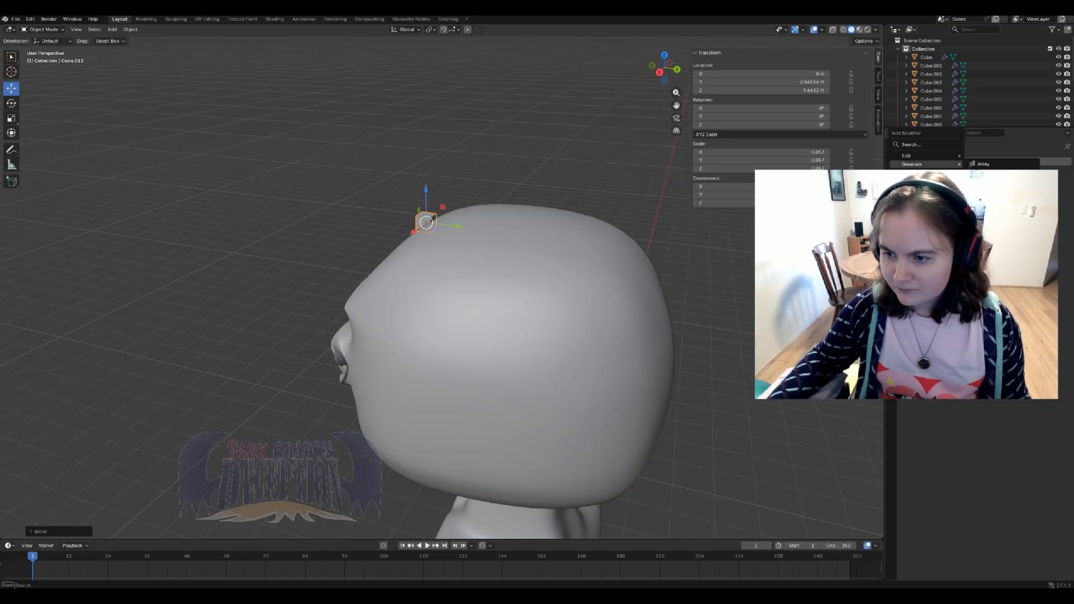
left_click(998, 296)
mouse_move(492, 314)
middle_mouse_down()
mouse_move(621, 308)
mouse_move(503, 319)
middle_mouse_up()
key("Tab")
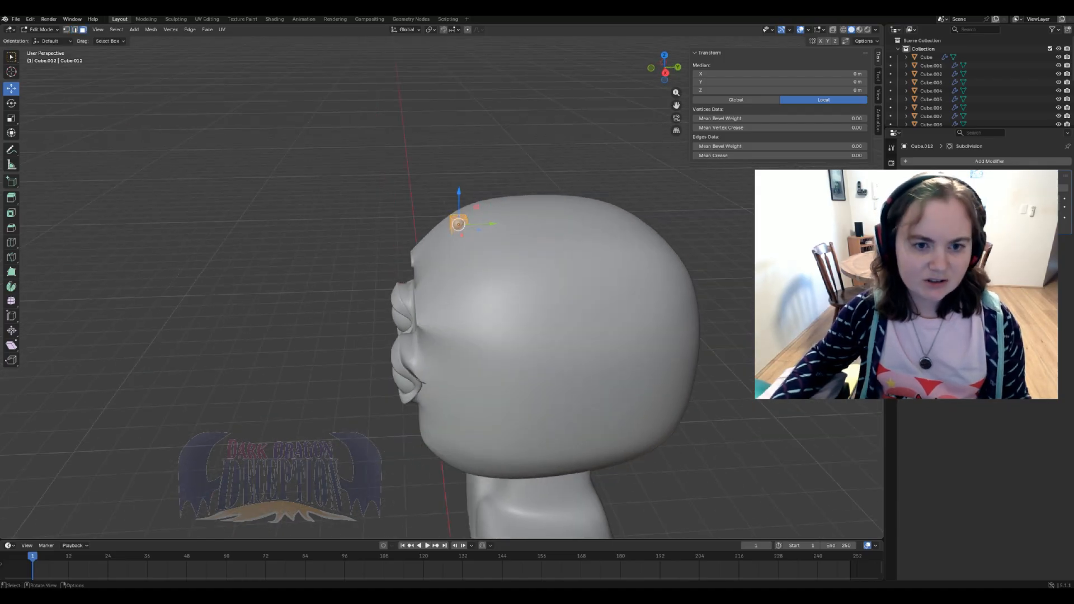
- Select the small cube's top face and show it in the front view against the reference art
left_click(459, 217)
key("KP_1")
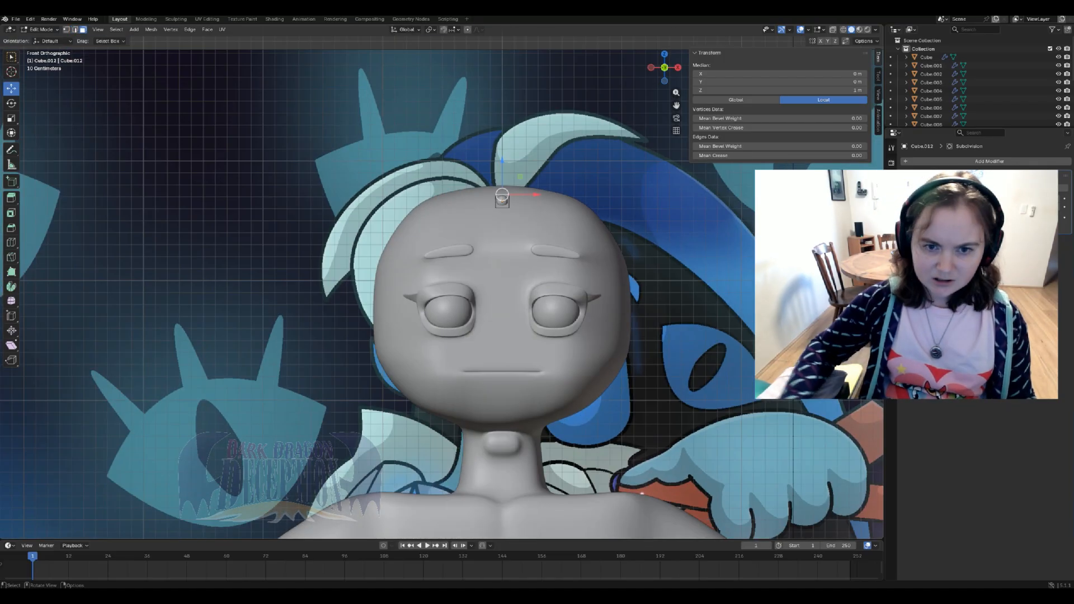
scroll(501, 197, "down", 5)
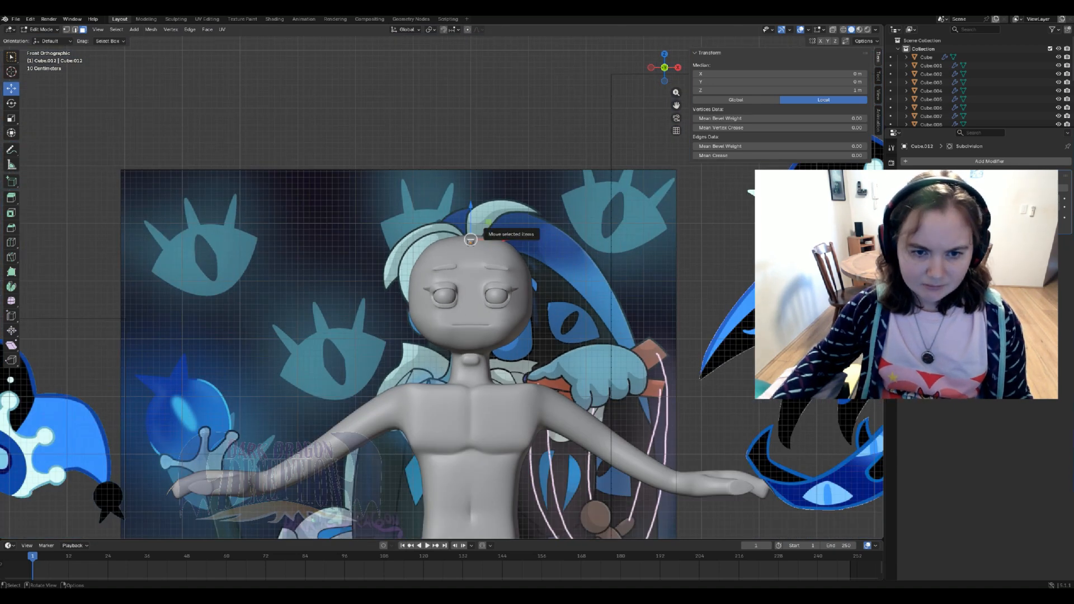
- Raise the selected face from the crown of the head to start the root of a front hair strand
scroll(482, 229, "down", 2)
scroll(460, 244, "up", 4)
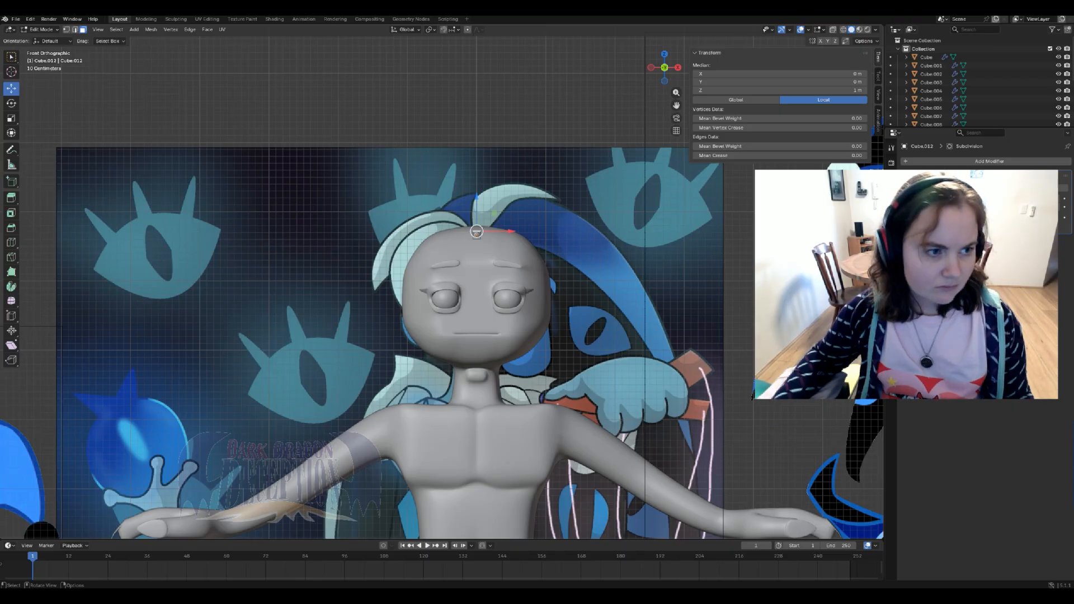
left_click(11, 118)
left_click_drag(509, 231, 476, 219)
left_click(11, 89)
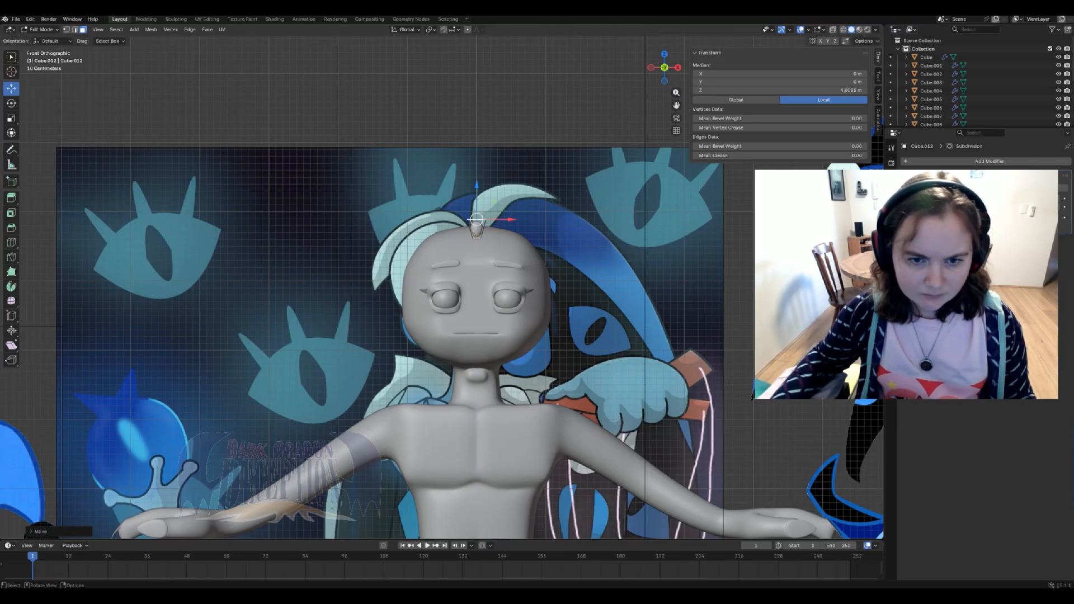
- Extrude the strand's end face upward above the crown and rotate it toward the character's left side
left_click(11, 118)
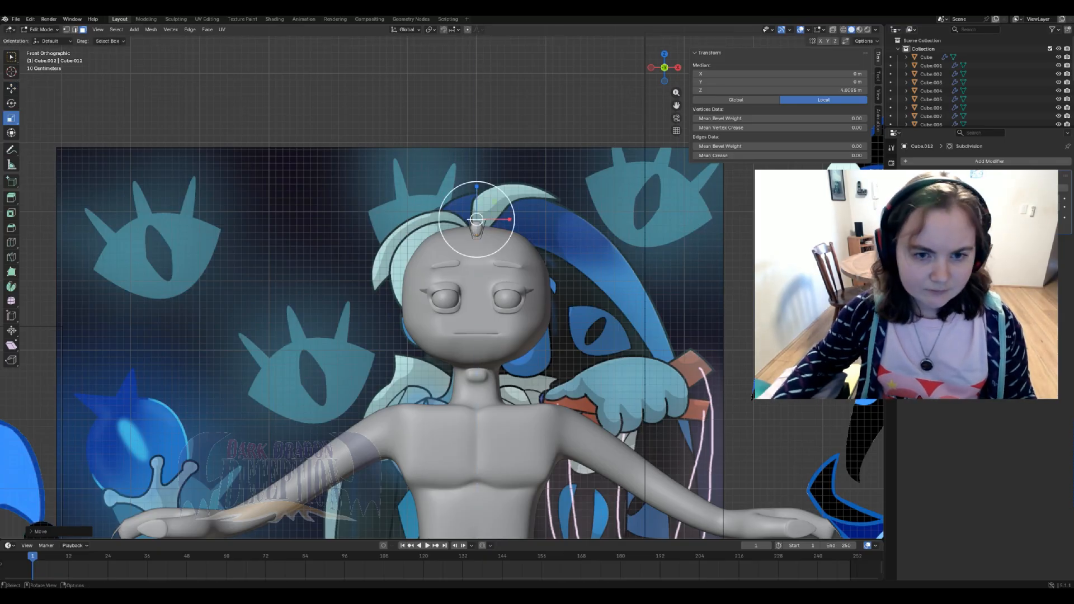
key("e")
left_click(476, 201)
left_click(11, 103)
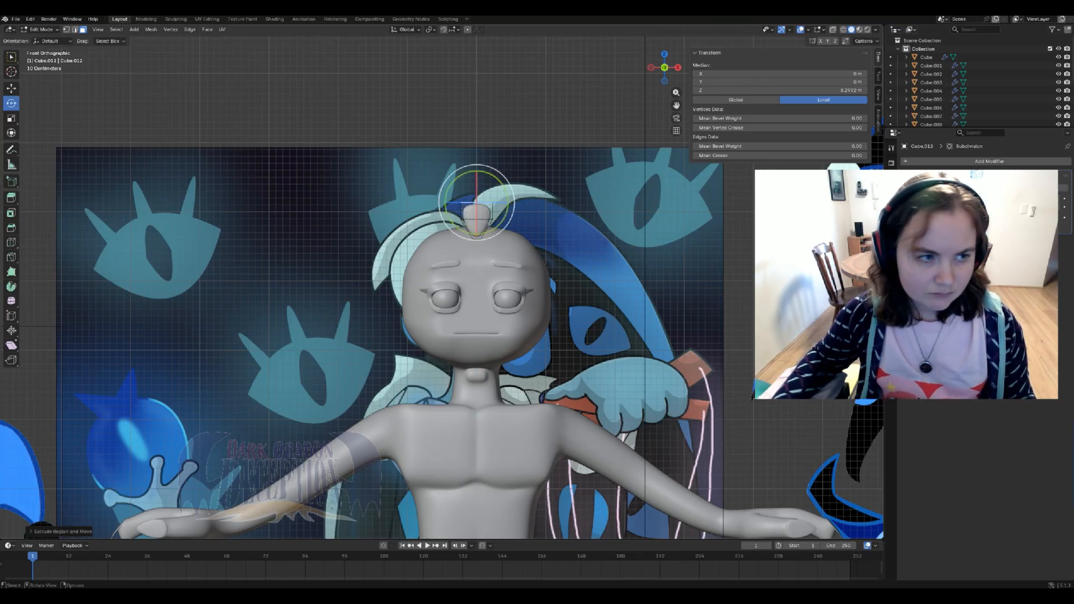
left_click_drag(493, 175, 495, 212)
- Extrude another segment sideways over the forehead, then shift and rotate its end face downward along the curl
left_click(11, 88)
key("e")
left_click(505, 198)
left_click_drag(504, 197, 541, 198)
left_click(11, 103)
left_click_drag(558, 243, 558, 243)
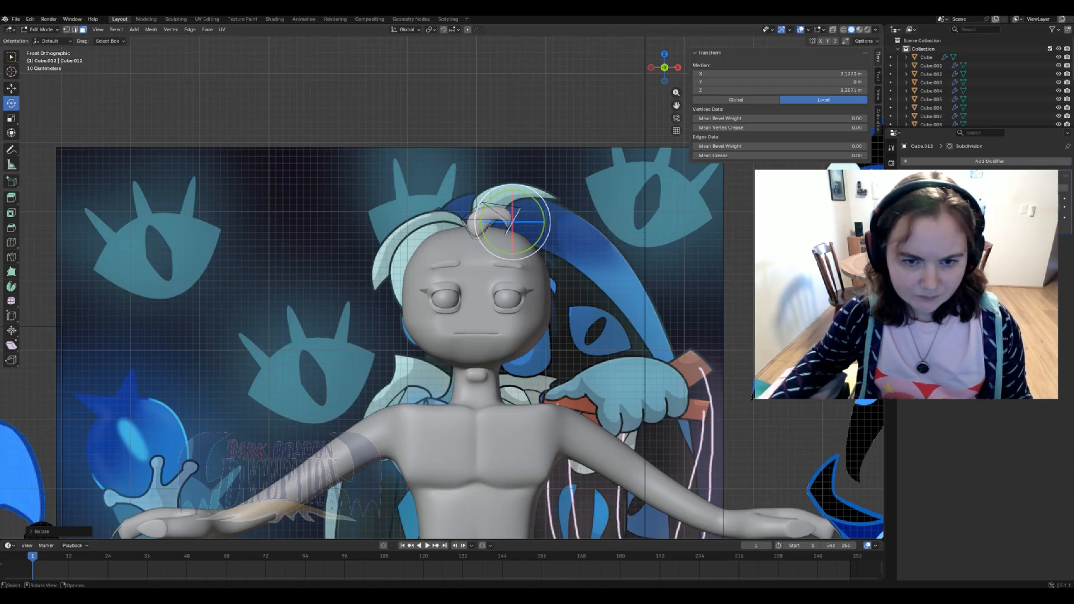
- Extrude the strand down to the side of the forehead and move its end face forward, clear of the head
key("e")
left_click(552, 244)
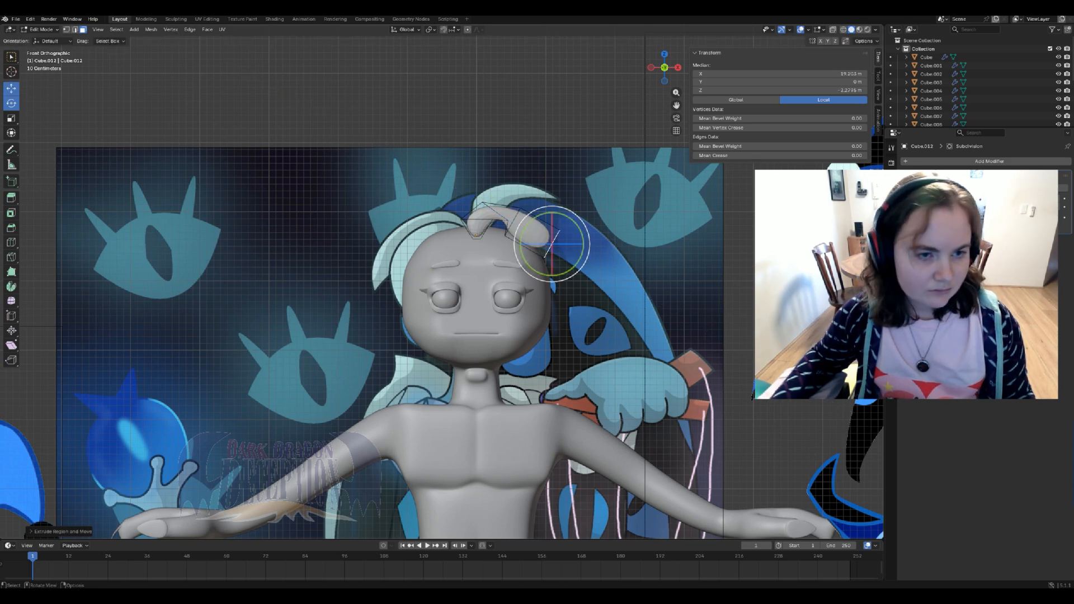
left_click(11, 88)
left_click_drag(570, 226, 544, 241)
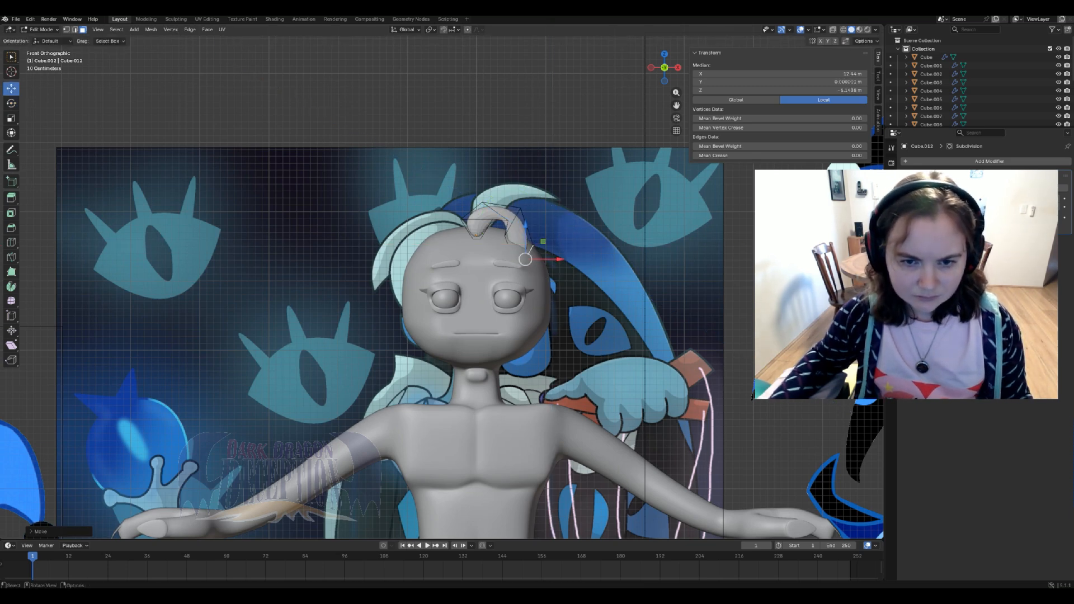
middle_click_drag(543, 242, 643, 246)
left_click_drag(501, 275, 462, 278)
middle_click_drag(462, 278, 590, 260)
key("KP_1")
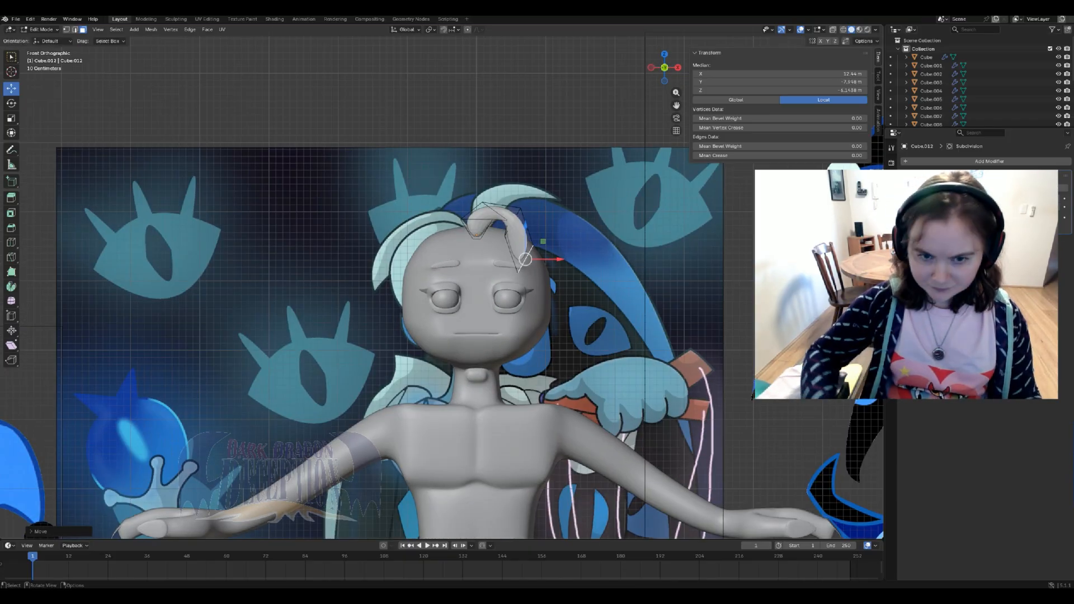
scroll(443, 288, "down", 3)
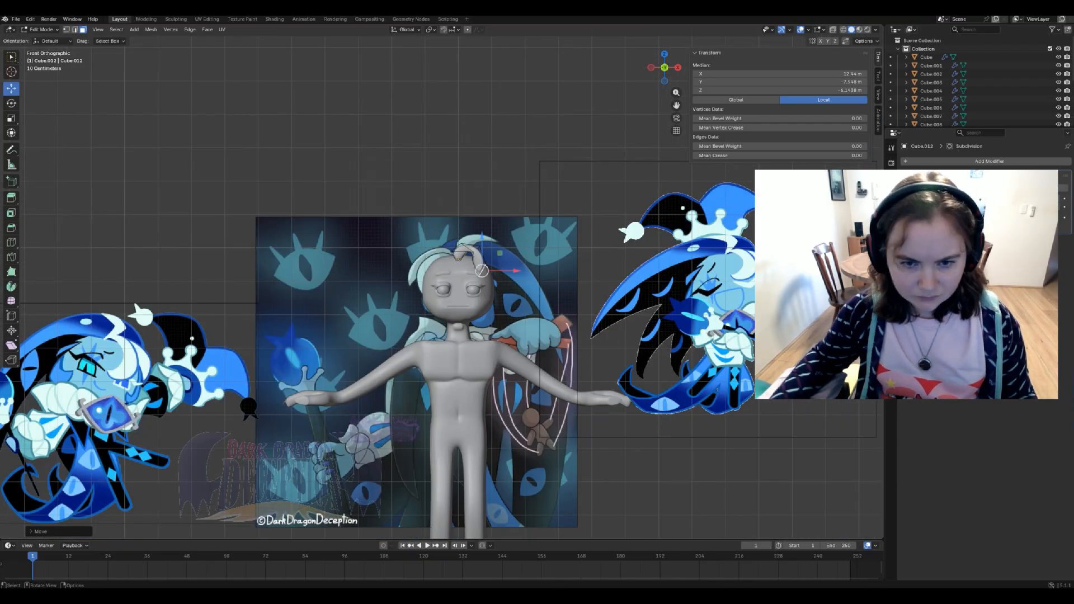
- Extrude the strand down toward the character's left eye, keep it in front of the face, and rotate its end
scroll(442, 288, "up", 4)
key("e")
key("Return")
key("g")
key("shift+y")
key("Return")
left_click(11, 103)
mouse_move(526, 312)
left_mouse_down()
mouse_move(538, 282)
mouse_move(525, 304)
left_mouse_up()
- Extrude a final segment inward across the eye, scale it down into a tip, and move the tip up
key("e")
left_click(502, 321)
key("s")
left_click(492, 305)
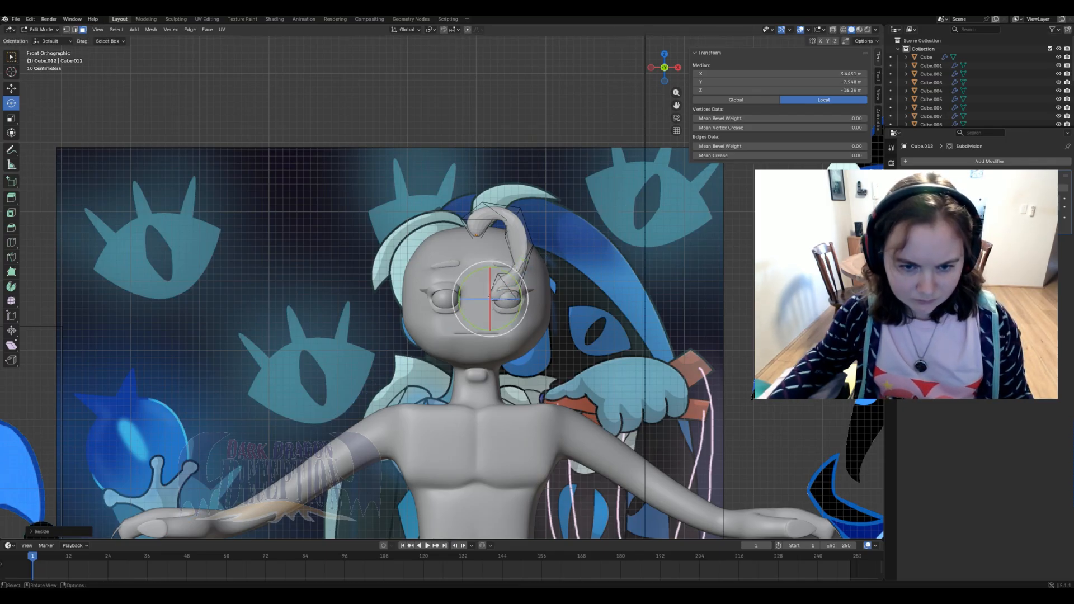
left_click(11, 89)
left_click_drag(508, 282, 495, 263)
- Move the strand's tip and the edge loop just above it along Y to follow the face
middle_click_drag(495, 263, 599, 308)
scroll(566, 285, "up", 4)
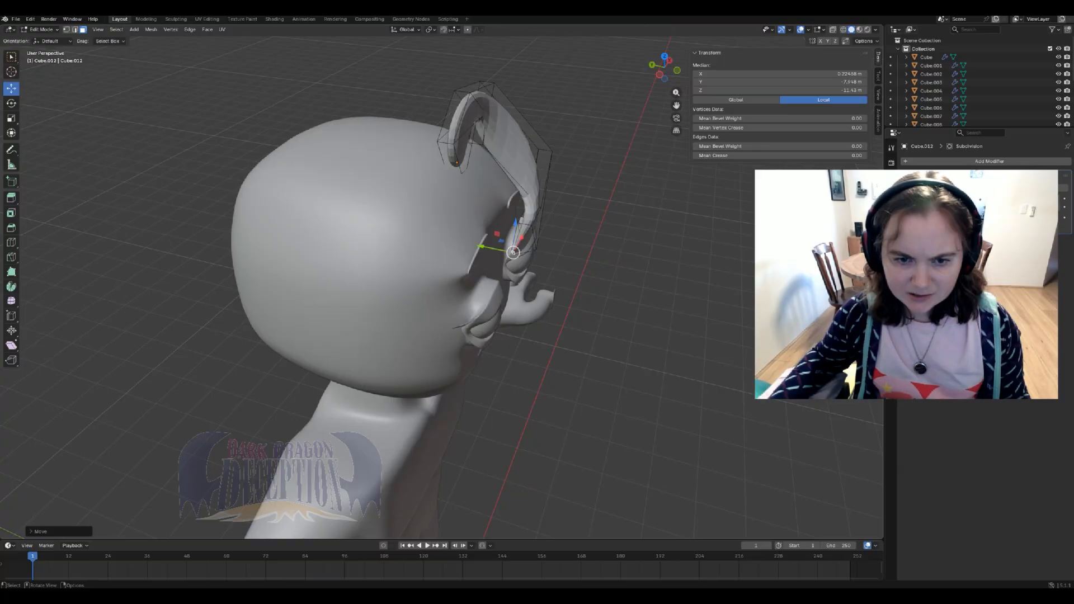
left_click_drag(481, 246, 497, 250)
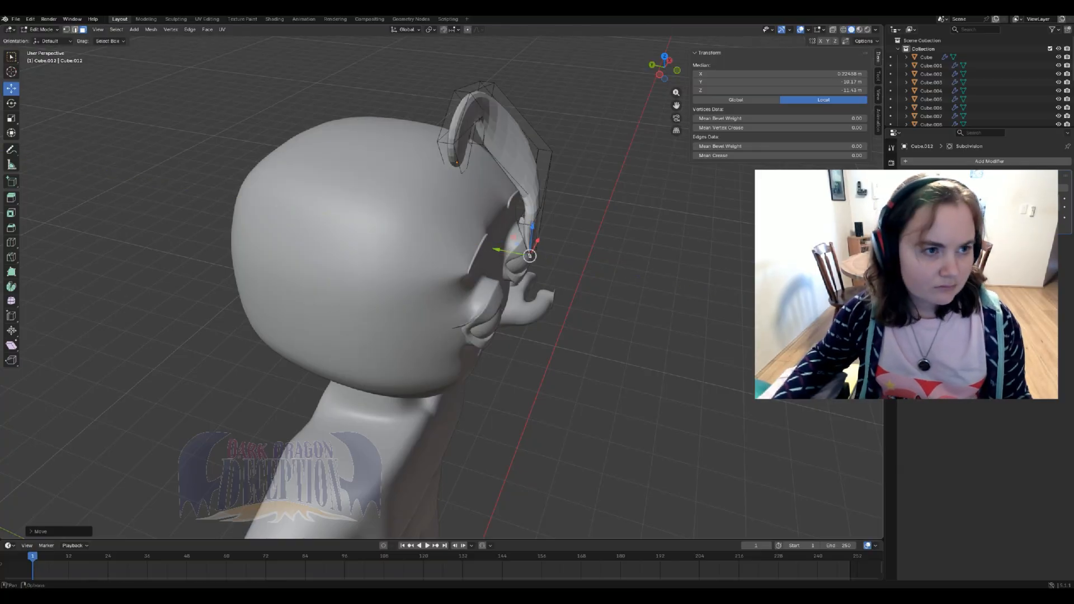
left_click(522, 224)
left_click(521, 224, "alt")
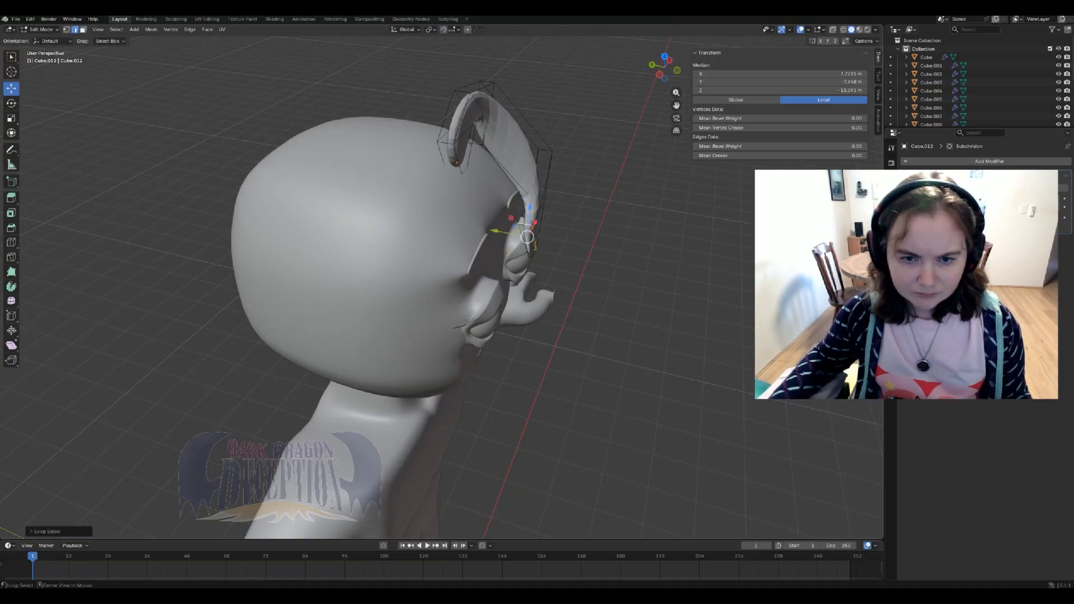
left_click_drag(494, 230, 513, 235)
middle_click_drag(513, 235, 341, 229)
- Reposition an edge loop in the lower strand, then raise a single edge on its front by the forehead
left_click(551, 306)
left_click(551, 307, "alt")
middle_click_drag(551, 307, 523, 309)
left_click_drag(505, 352, 479, 334)
middle_click_drag(479, 334, 625, 323)
left_click(609, 218)
middle_click_drag(609, 218, 672, 194)
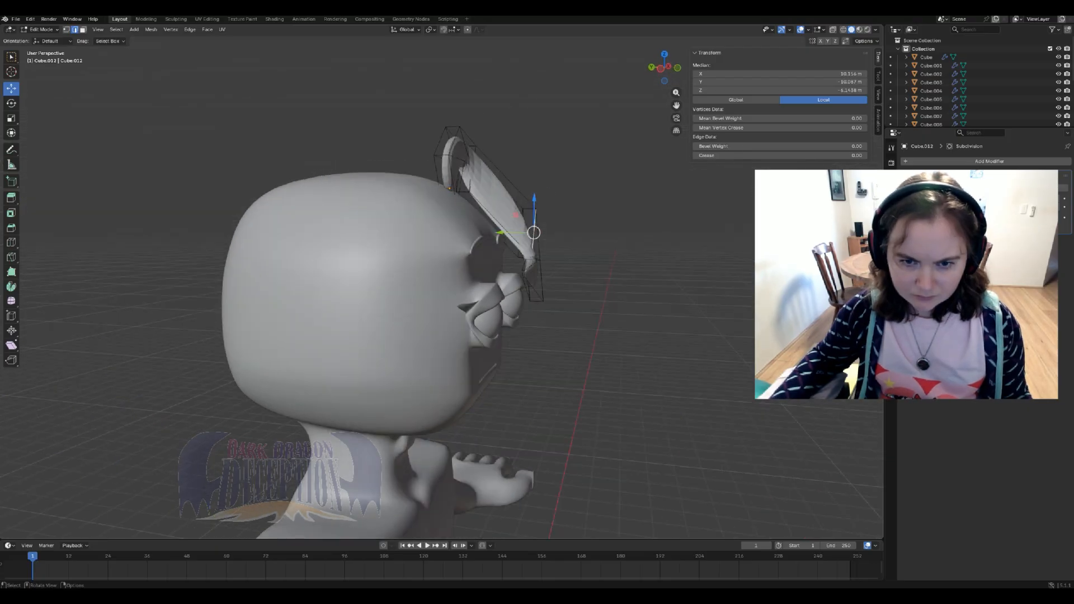
left_click_drag(534, 199, 534, 189)
middle_click_drag(534, 189, 428, 218)
- Reposition two edge loops in the strand's upper curl and check the strand's shape in Object Mode
left_click(611, 168)
left_click(612, 168, "alt")
middle_click_drag(611, 168, 532, 171)
left_click_drag(561, 197, 496, 206)
mouse_move(497, 206)
middle_mouse_down()
mouse_move(450, 216)
mouse_move(476, 196)
mouse_move(499, 214)
middle_mouse_up()
left_click(428, 184)
left_click(429, 184, "alt")
left_click_drag(564, 214, 530, 229)
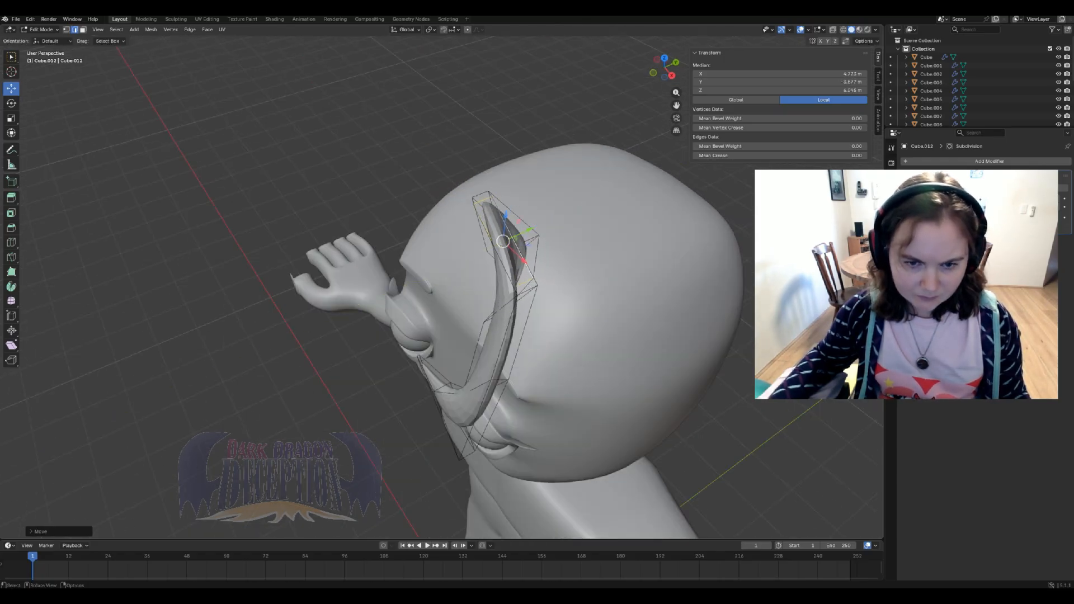
key("Tab")
middle_click_drag(530, 228, 677, 169)
- Pick the edge on the inside of the strand's upper curl in wireframe shading and move it toward the root
key("Tab")
key("z")
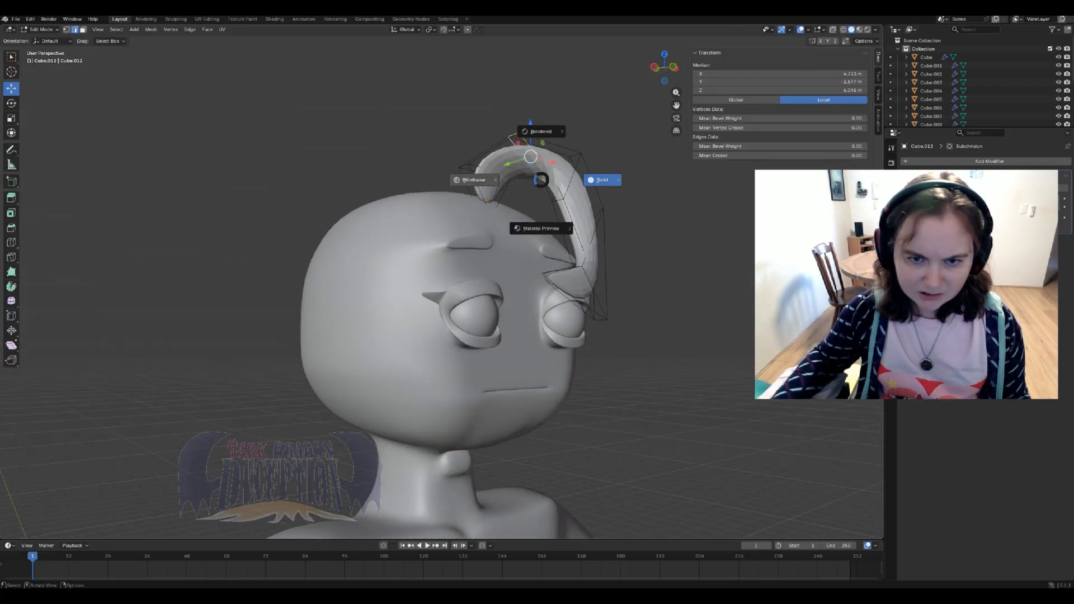
left_click(474, 180)
left_click(545, 177)
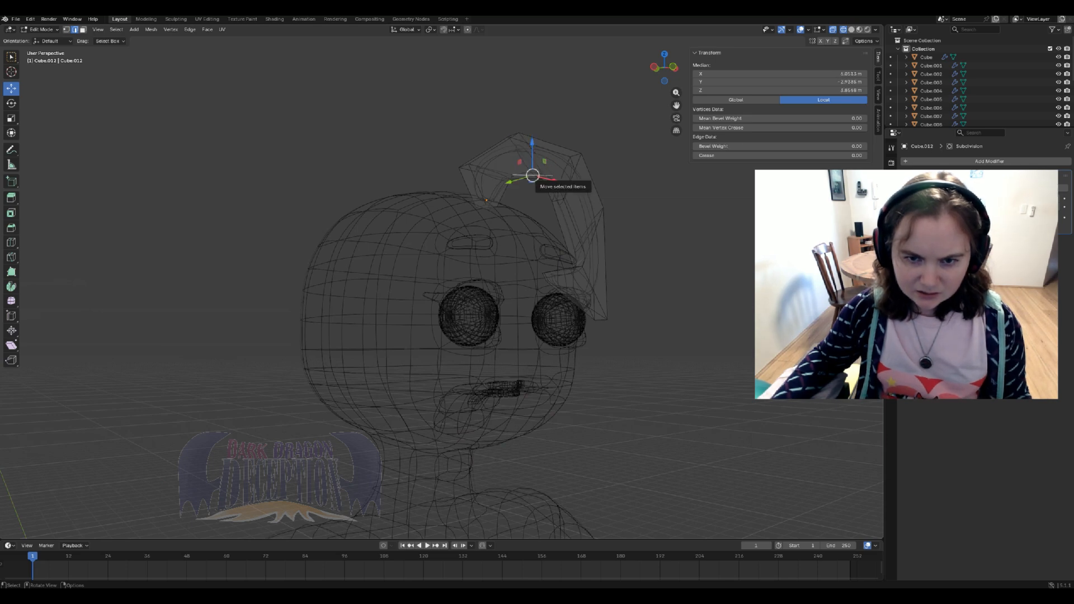
key("KP_3")
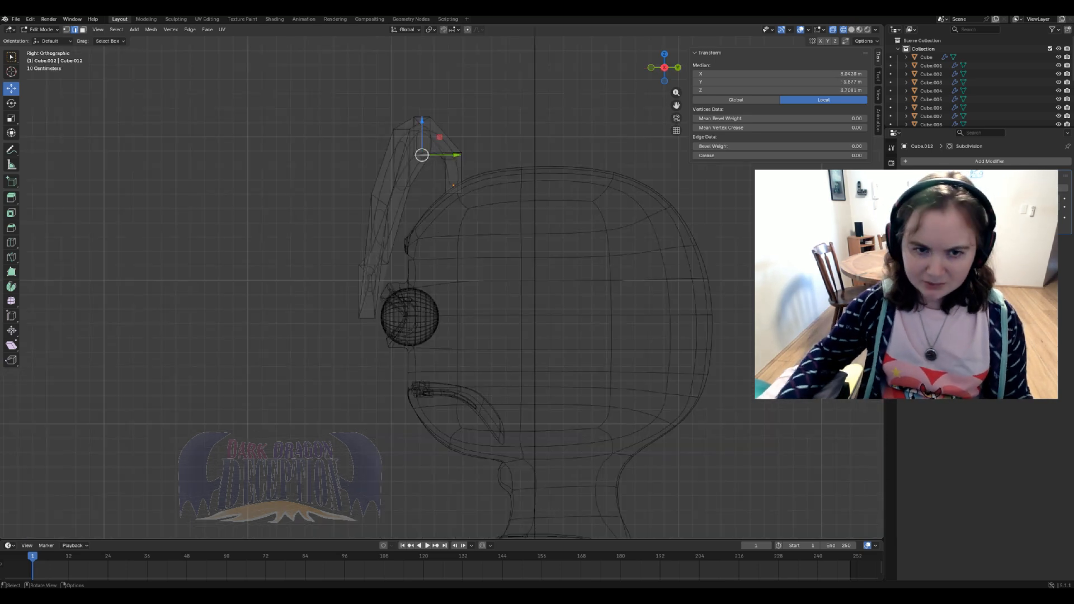
key("KP_1")
middle_click_drag(643, 143, 589, 178, "shift")
scroll(590, 178, "up", 1)
key("z")
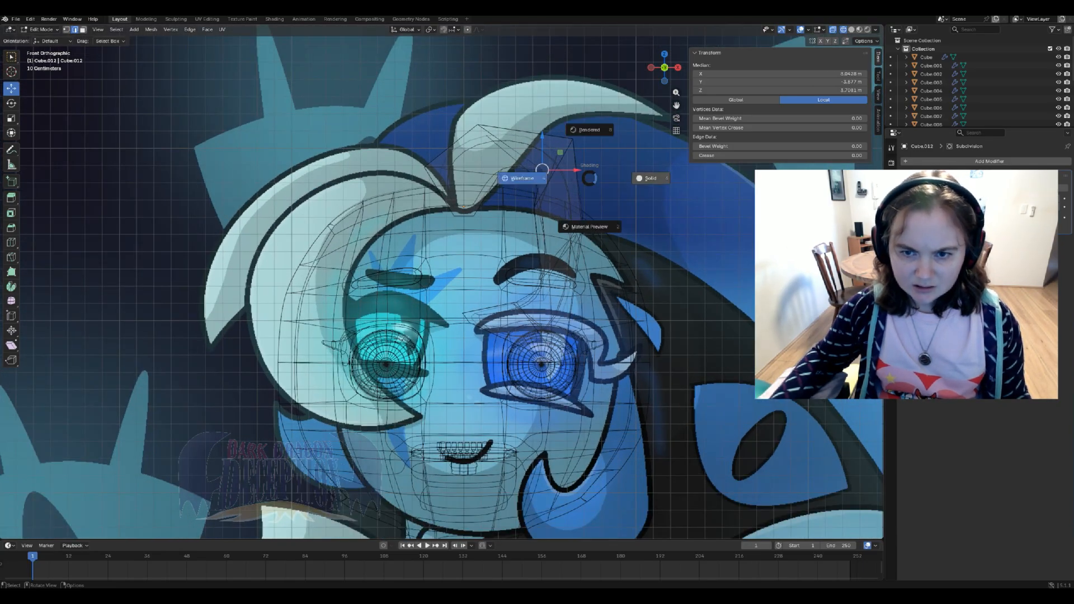
key("6")
left_click_drag(542, 170, 511, 180)
middle_click_drag(511, 179, 509, 130)
left_click_drag(504, 189, 500, 200)
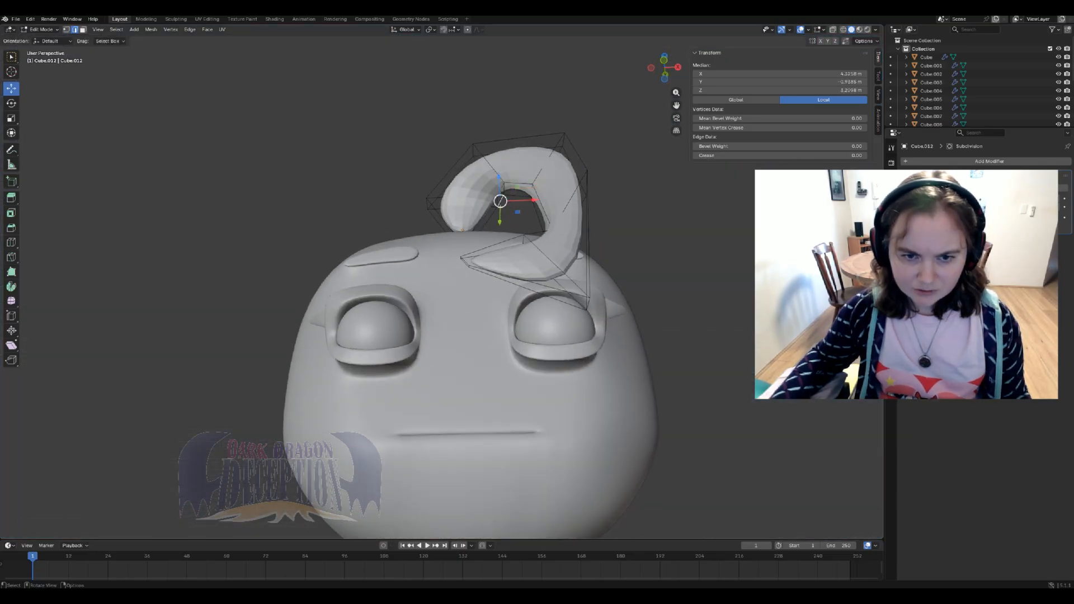
left_click(497, 197)
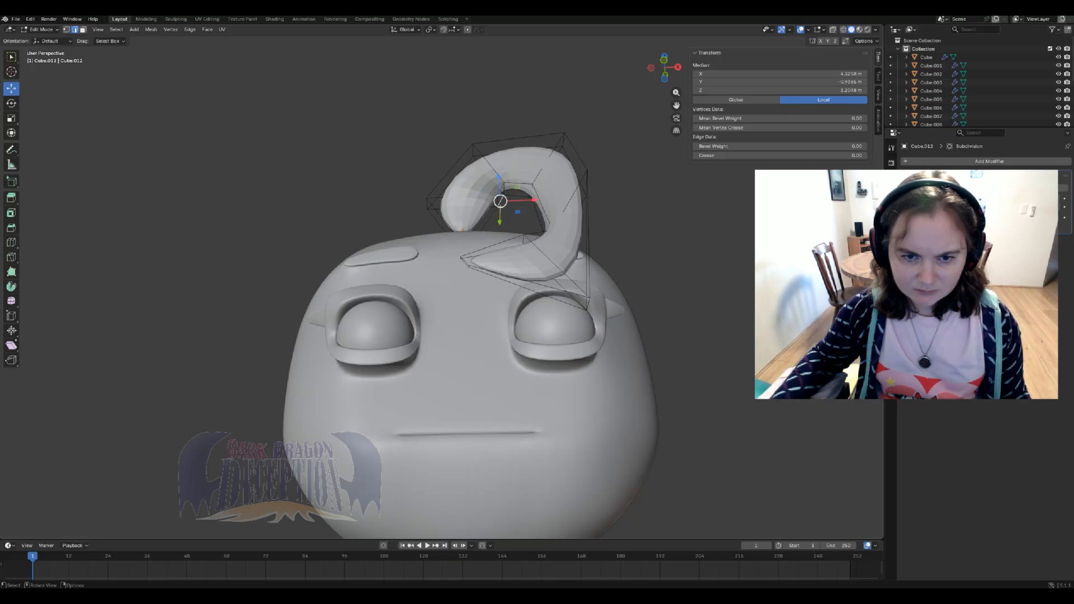
- Select the inner edge beside the strand's root and move it down toward the scalp in front view
middle_click_drag(498, 187, 465, 378)
scroll(450, 209, "up", 4)
left_click(545, 266)
left_click(591, 218)
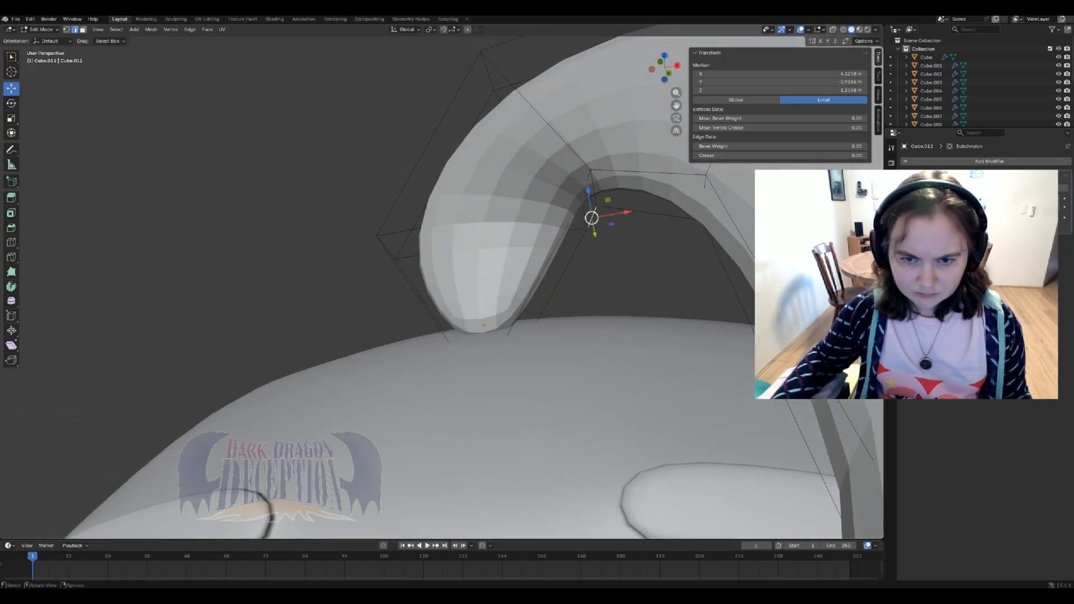
left_click(572, 213)
left_click(582, 214)
key("z")
left_click(593, 214)
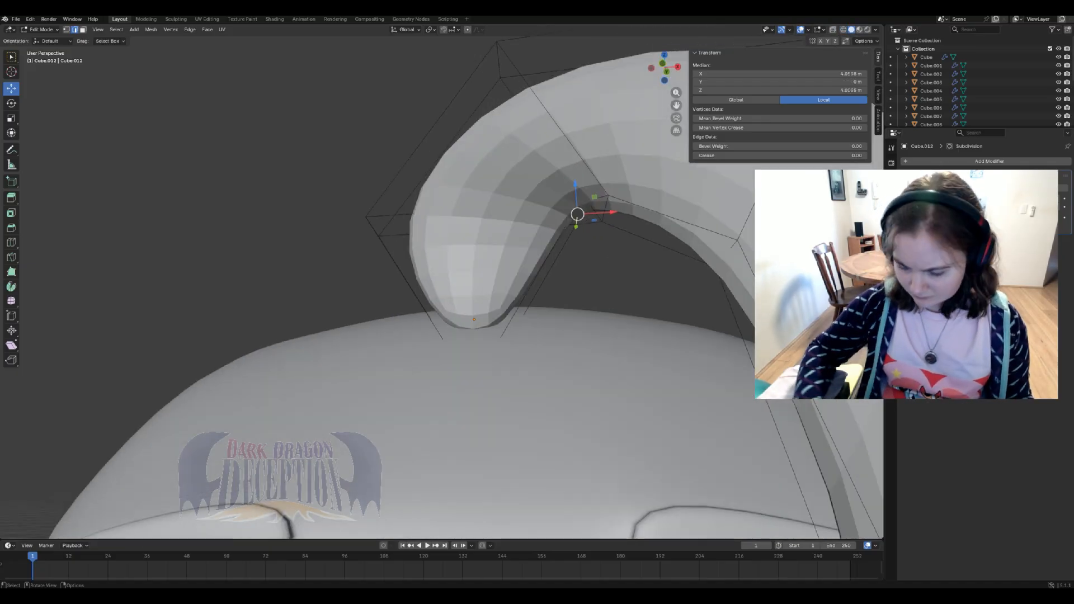
key("KP_1")
left_click_drag(584, 187, 552, 267)
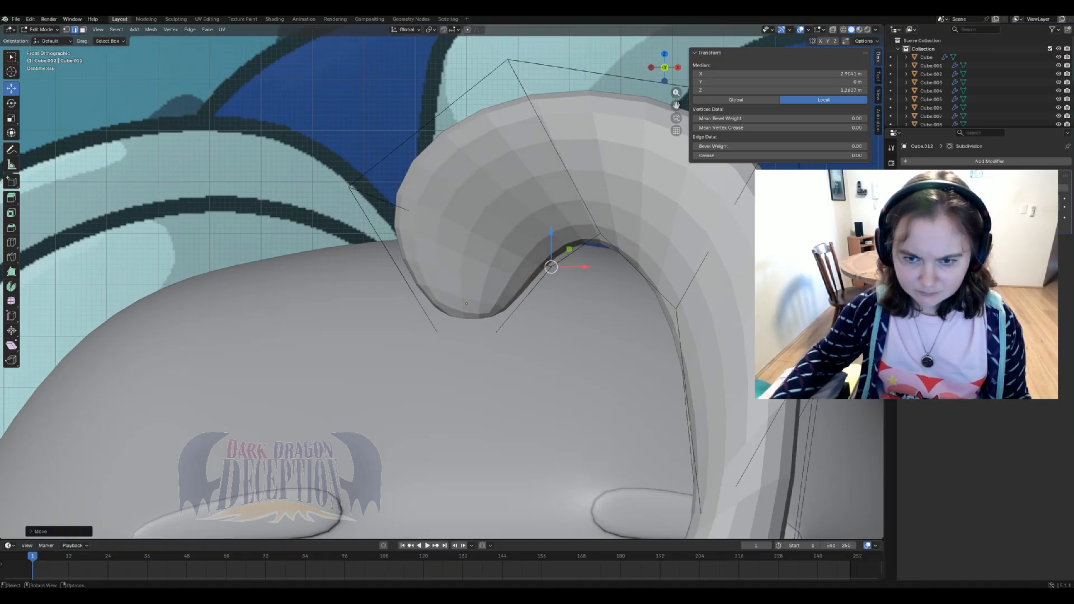
- Move an edge on the outer side of the strand outward along X to adjust the curl
scroll(552, 267, "down", 4)
middle_click_drag(553, 266, 497, 279)
left_click(557, 382)
key("KP_1")
scroll(441, 287, "down", 5)
left_click_drag(550, 297, 573, 297)
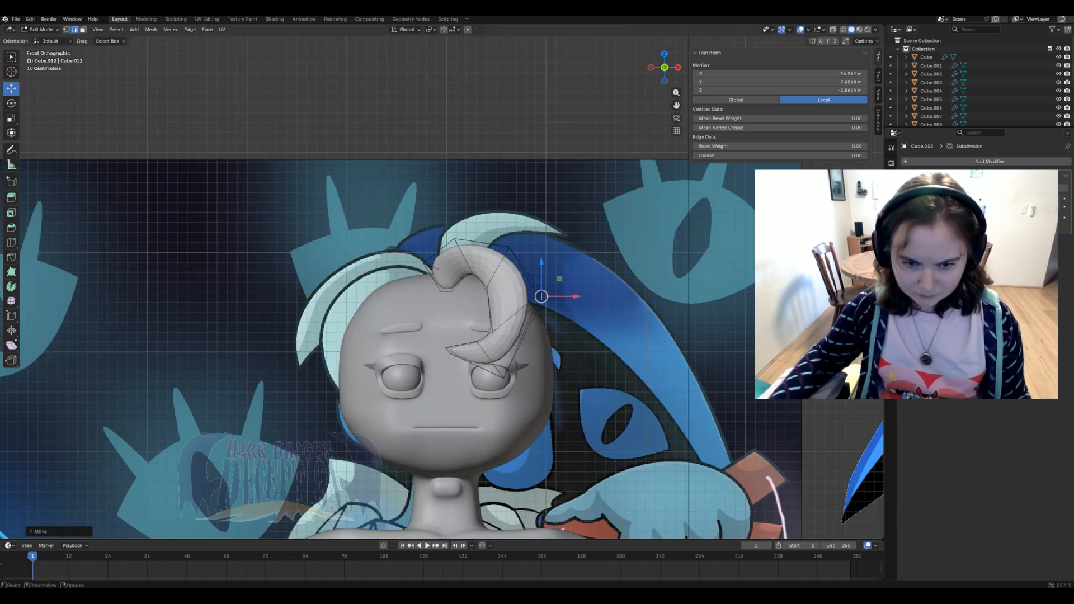
scroll(573, 296, "down", 5)
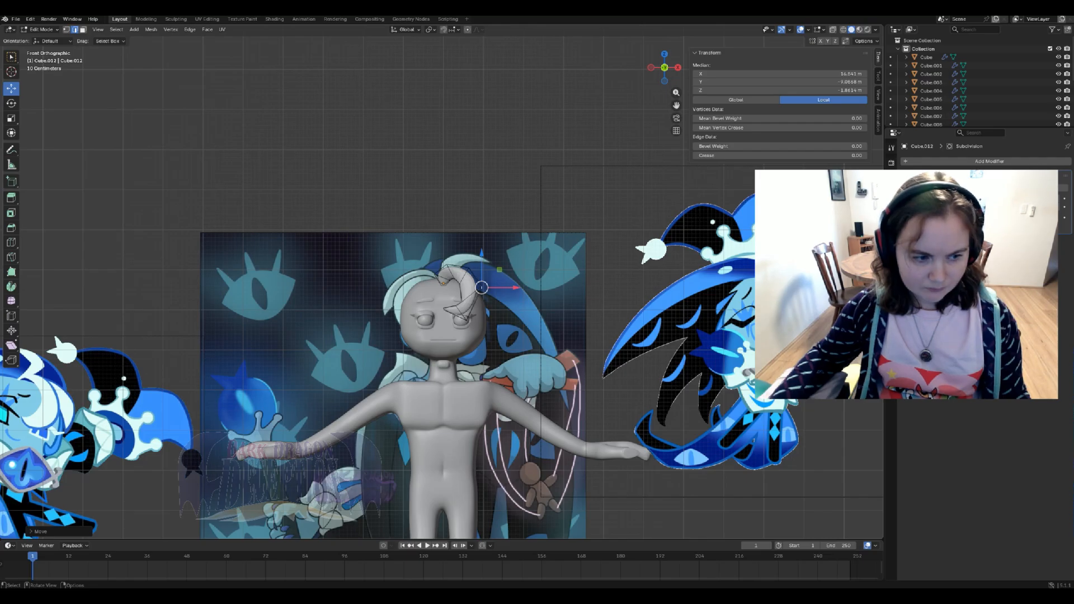
- Return to Object Mode and apply Shade Smooth to the hair strand
scroll(442, 287, "up", 2)
middle_click_drag(442, 287, 319, 297)
key("Tab")
right_click(442, 297)
left_click(443, 304)
scroll(504, 347, "up", 2)
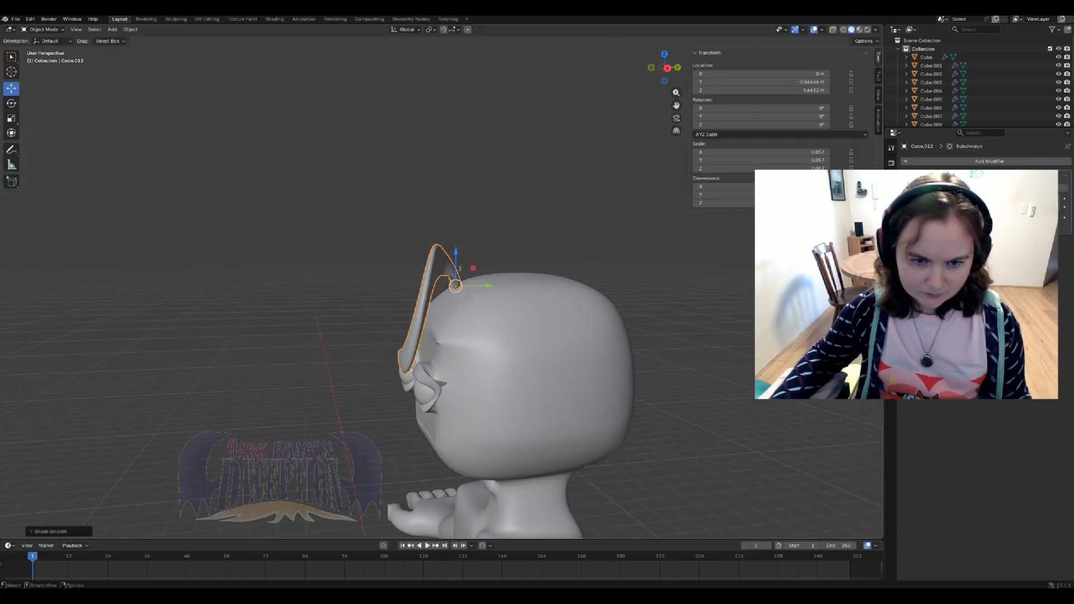
- Lower the hair strand slightly along Z so its root sits on the head
key("g")
key("z")
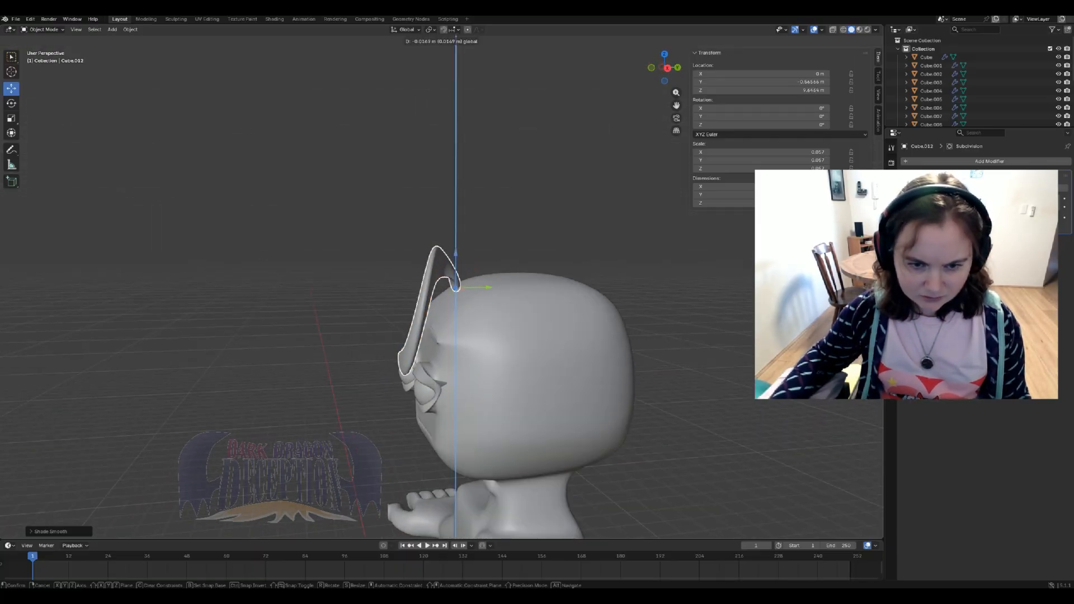
key("Return")
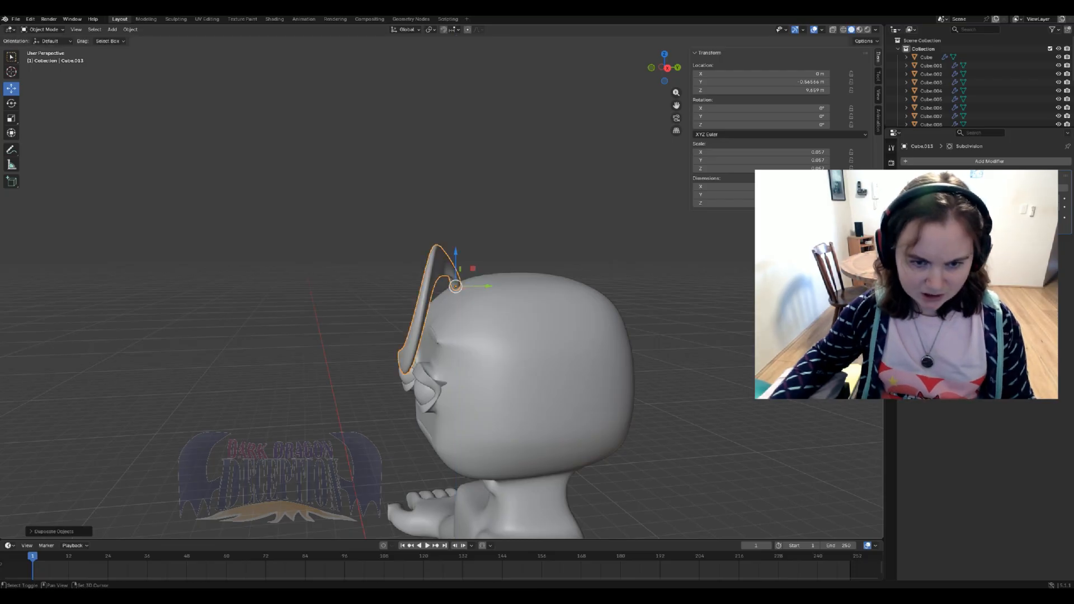
- Duplicate the hair strand, move the copy horizontally behind the original, and scale it down slightly
middle_click_drag(456, 286, 482, 283)
key("shift+d")
key("shift+z")
left_click_drag(484, 301, 485, 302)
middle_click_drag(492, 316, 499, 296)
key("s")
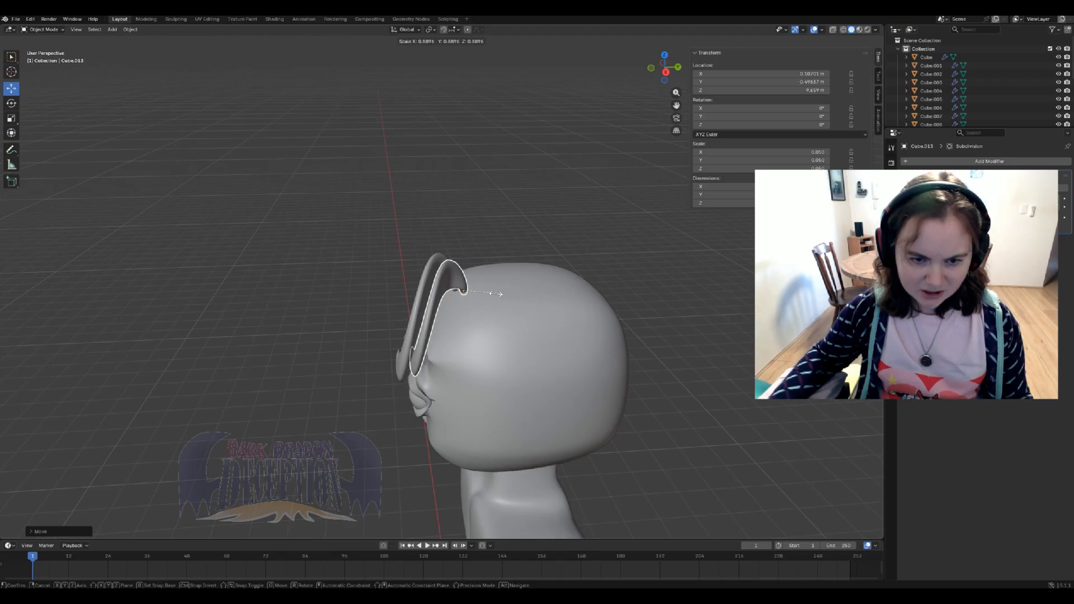
left_click(496, 294)
- Rotate the duplicated strand to follow the side of the head
key("shift+space")
key("r")
left_click_drag(458, 289, 467, 272)
middle_click_drag(468, 271, 416, 260)
- Select faces toward the duplicated strand's lower end in Edit Mode and rotate them in front view to flare the tip
key("Tab")
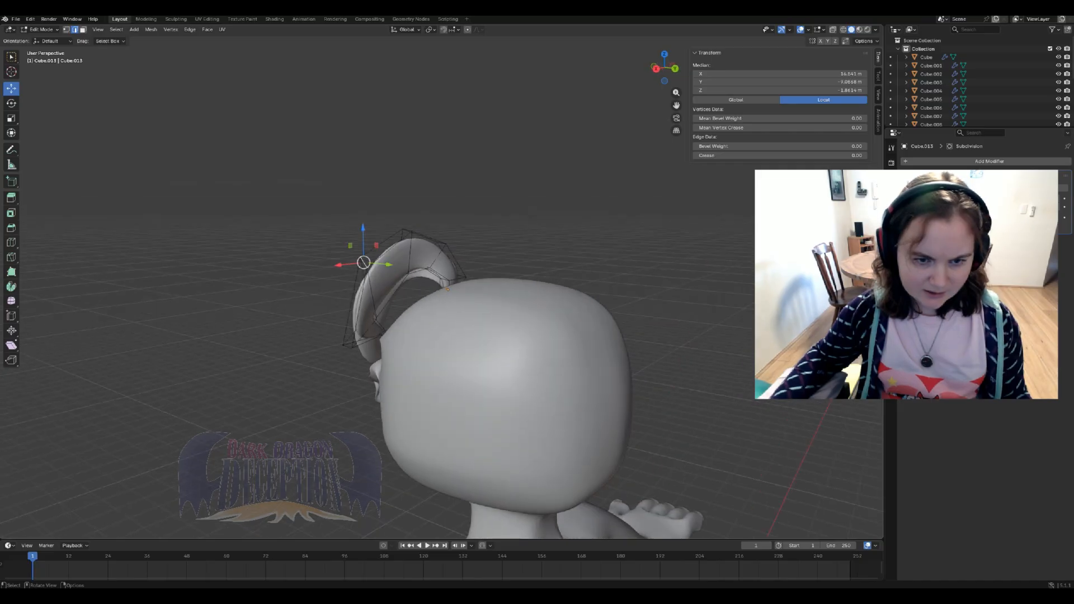
left_click(409, 263, "alt")
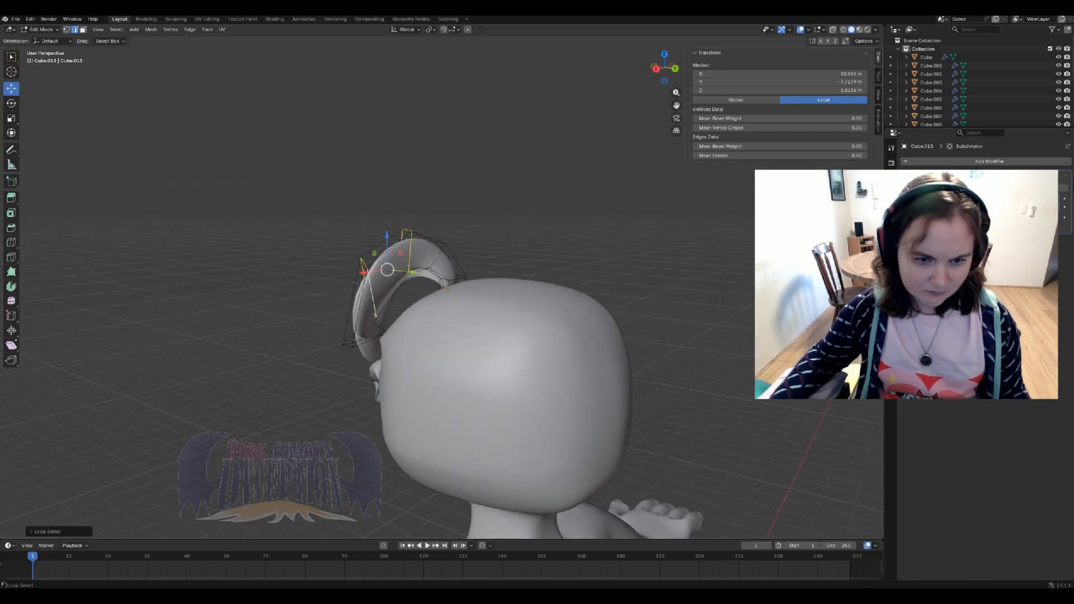
middle_click_drag(417, 261, 618, 265)
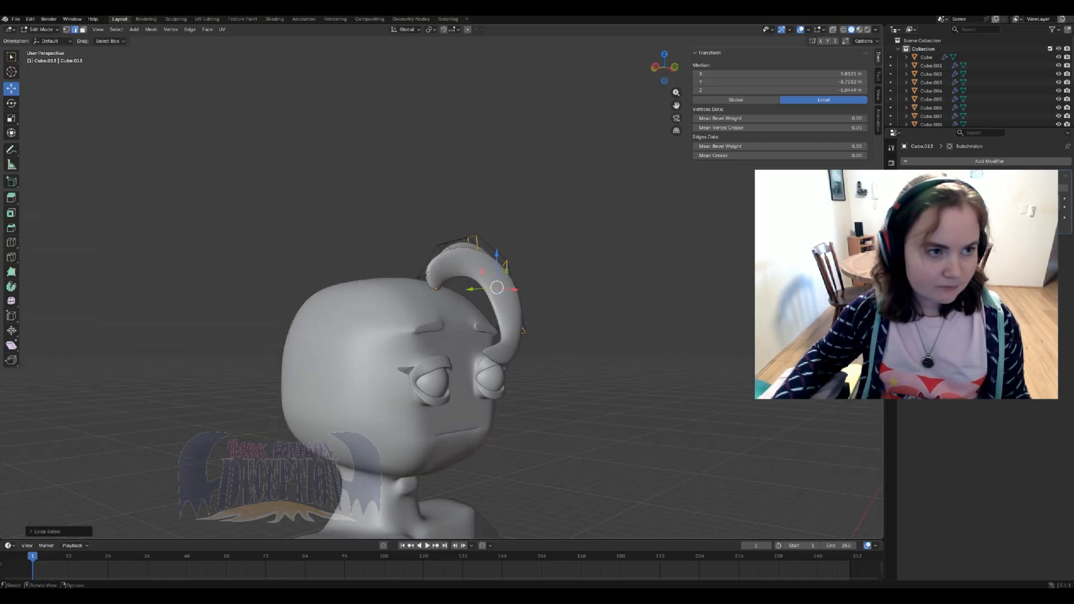
key("3")
scroll(497, 288, "up", 3)
middle_click_drag(496, 288, 545, 288)
left_click(557, 263, "alt")
key("KP_1")
key("shift+space")
key("r")
left_click_drag(576, 269, 582, 294)
left_click(587, 330, "alt")
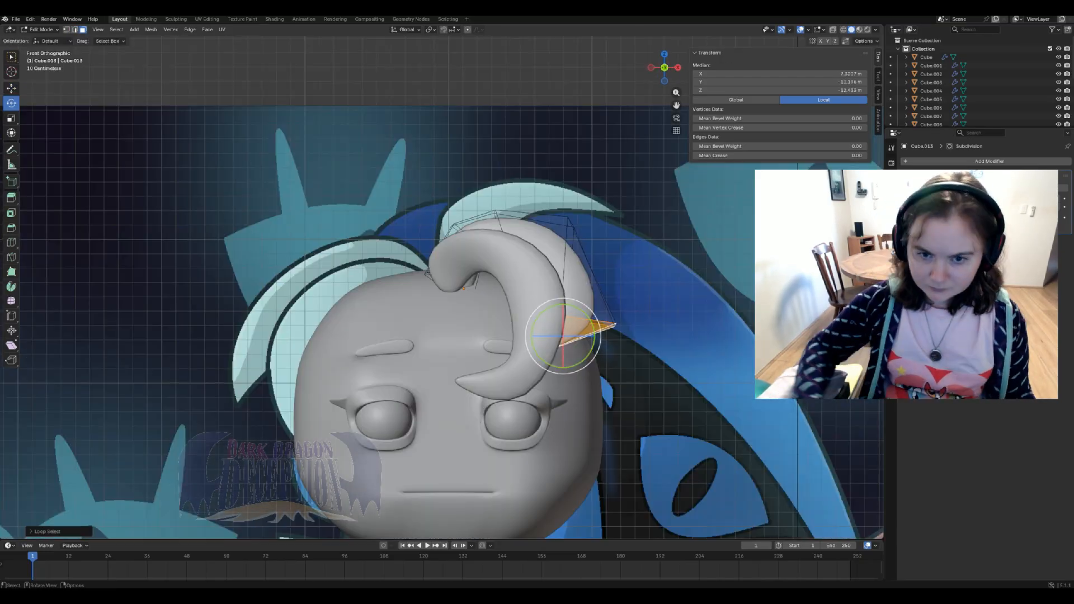
- Return to Object Mode and inspect both hair strands from an angled view of the head
key("Tab")
middle_click_drag(587, 330, 627, 283)
key("Tab")
key("Tab")
scroll(442, 288, "down", 3)
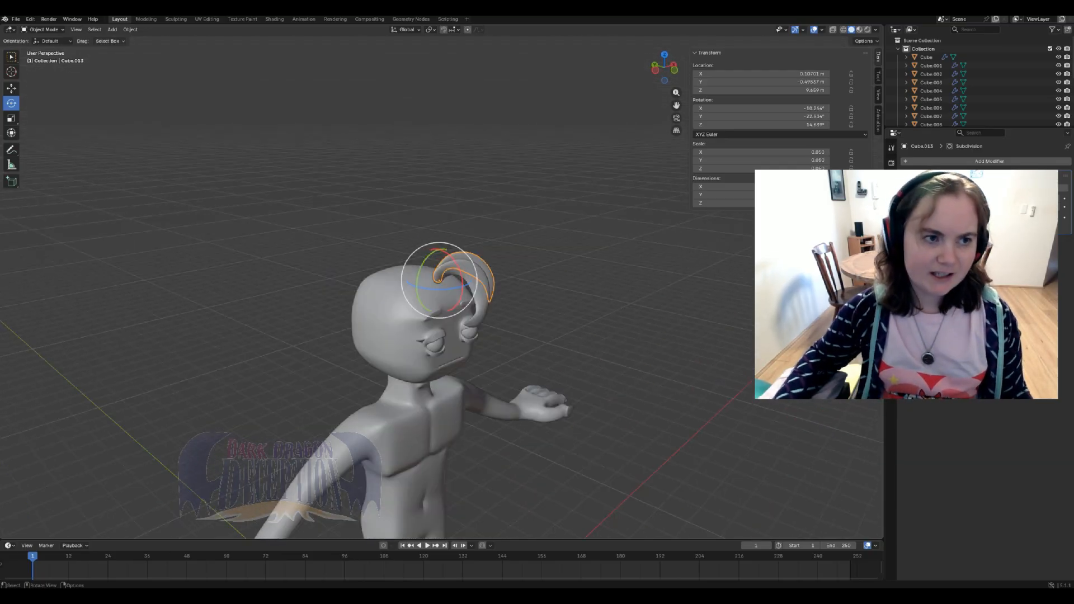
- Add a cube, scale it down to about 0.19, and place it beside the head at ear height
left_click(112, 29)
mouse_move(126, 38)
left_click(201, 48)
scroll(392, 363, "down", 3)
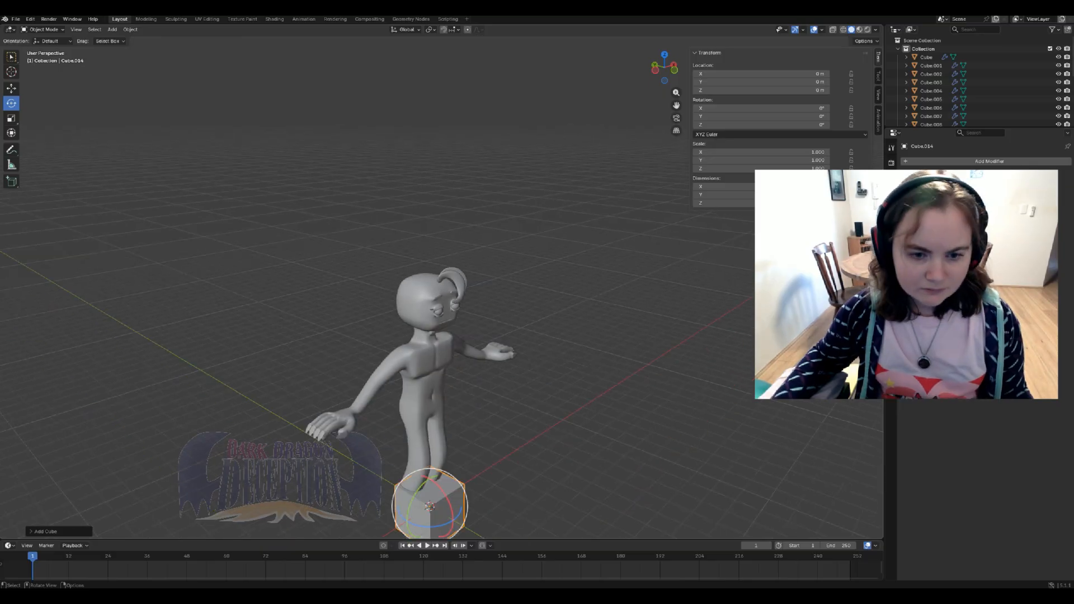
left_click(11, 89)
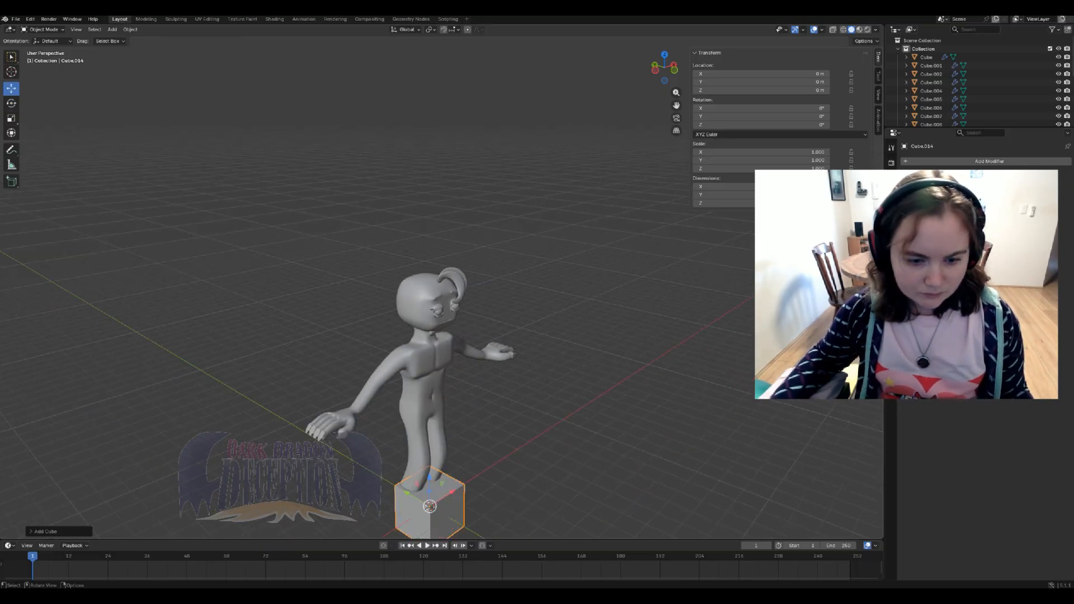
middle_click_drag(504, 336, 446, 310)
left_click_drag(458, 531, 496, 281)
key("s")
left_click(494, 302)
middle_click_drag(495, 302, 460, 325)
scroll(460, 324, "up", 4)
left_click_drag(556, 312, 551, 316)
- Add Subdivision Surface and Mirror modifiers to the small cube, mirroring it across the head
left_click(925, 162)
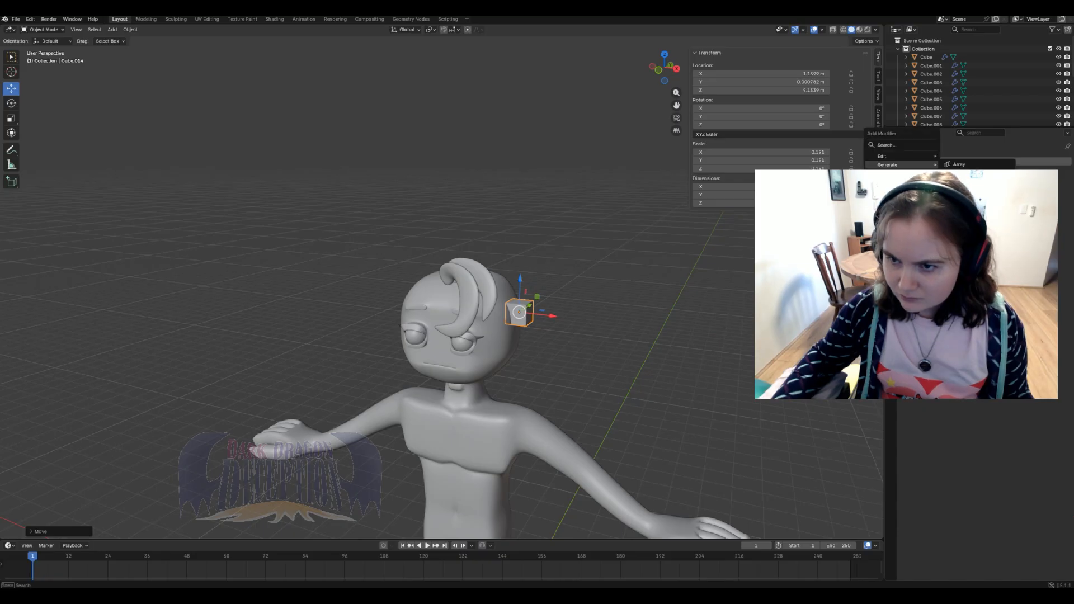
left_click(975, 279)
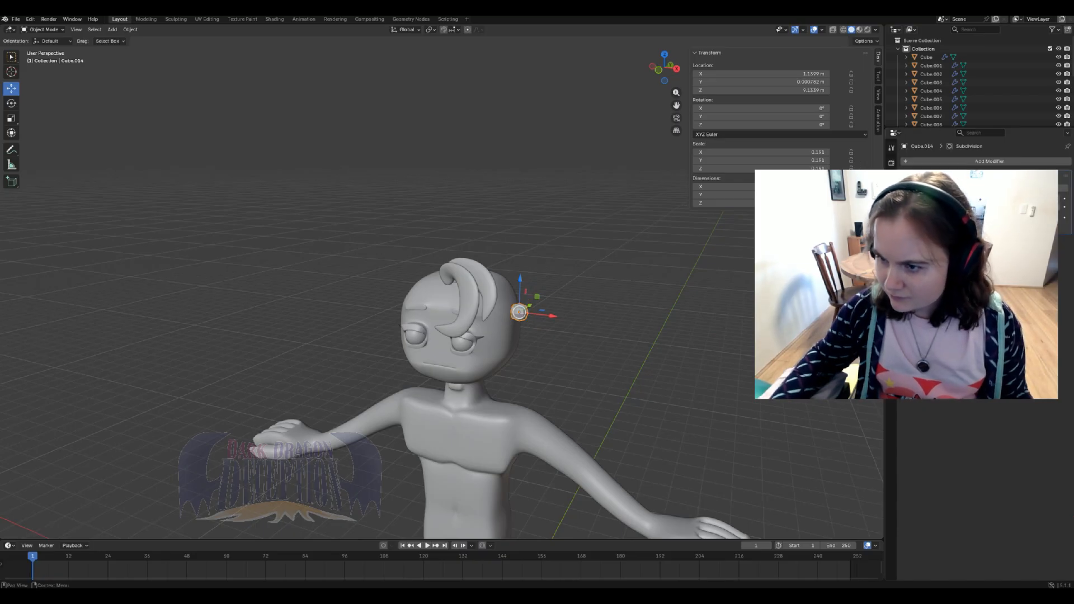
left_click(926, 162)
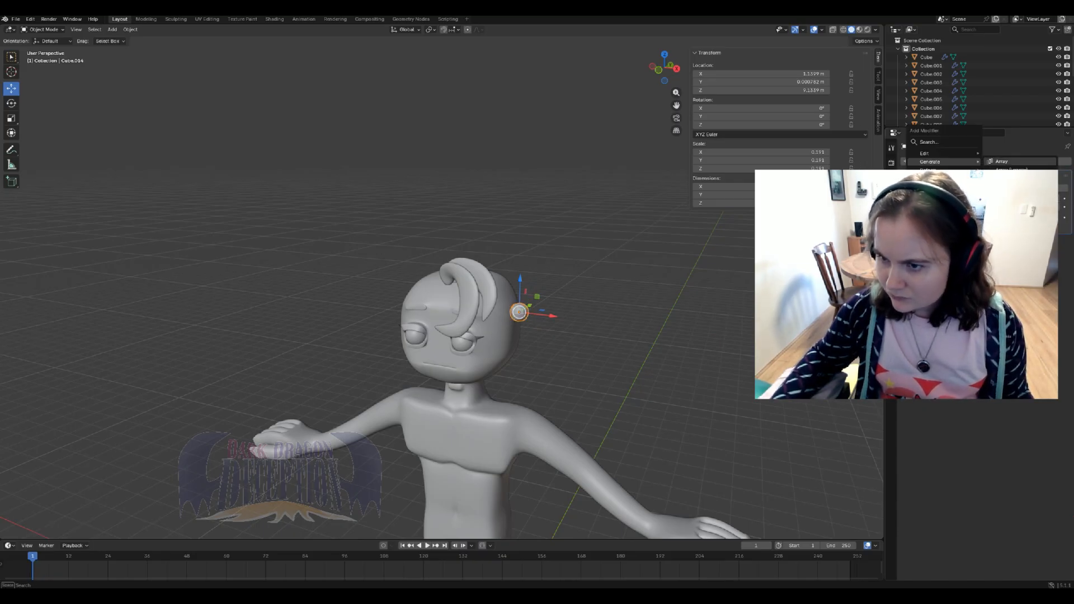
left_click(1003, 241)
left_click(513, 329)
- In Edit Mode, pull the small cube's front face forward toward the character's face and slightly adjust its side
middle_click_drag(512, 329, 347, 259)
scroll(431, 322, "up", 3)
key("Tab")
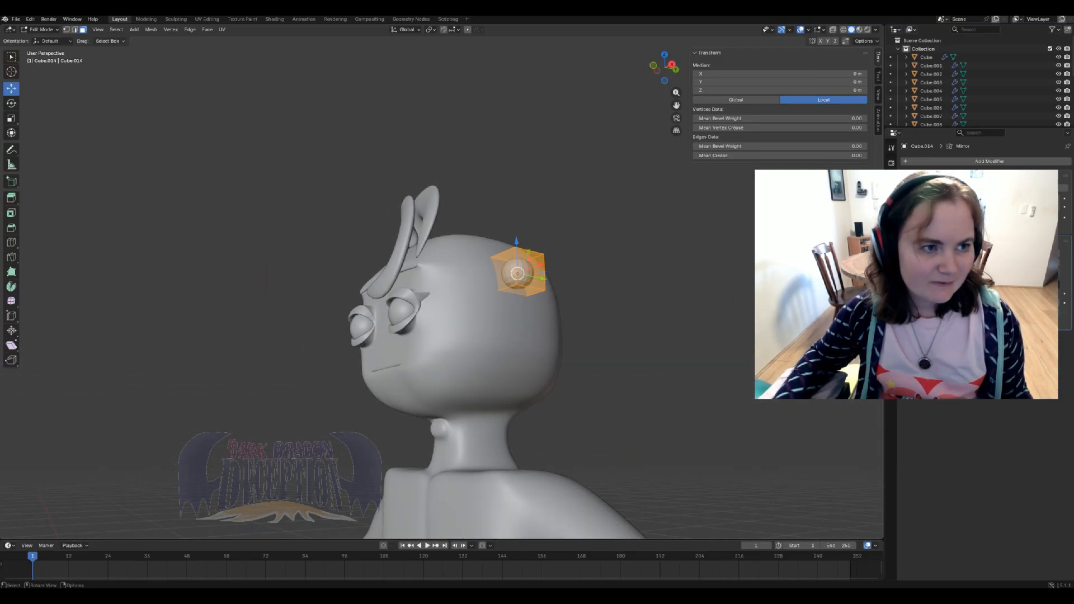
left_click(508, 276)
middle_click_drag(508, 277, 474, 297)
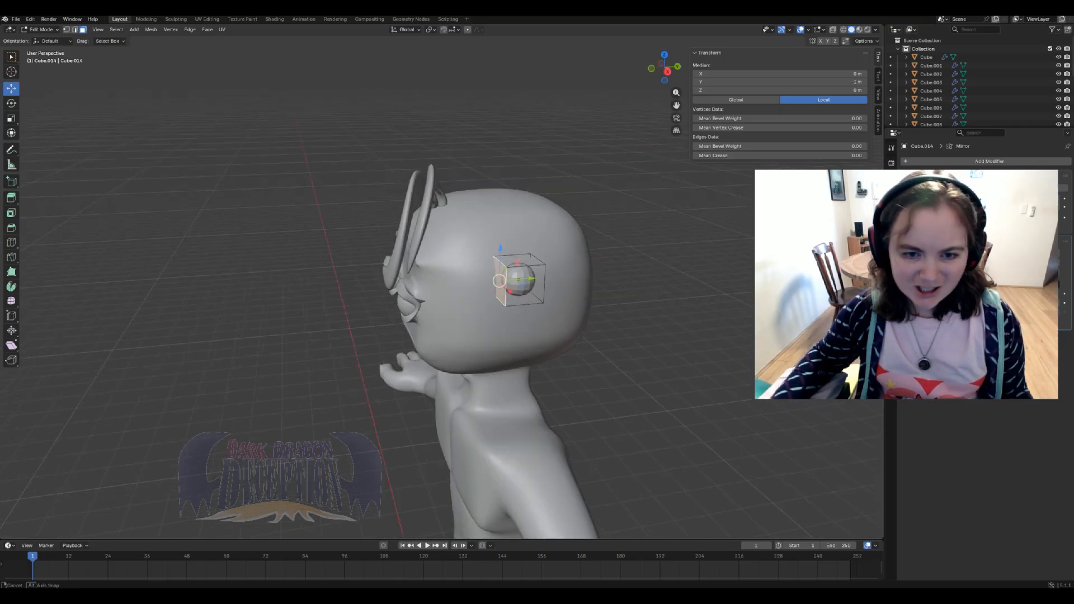
left_click_drag(530, 280, 506, 280)
middle_click_drag(506, 280, 492, 235)
left_click_drag(510, 309, 507, 306)
middle_click_drag(507, 307, 447, 240)
- Compare with the front-view reference artwork and extrude the small cube's bottom face downward to start the side lock
left_click(505, 280)
key("KP_1")
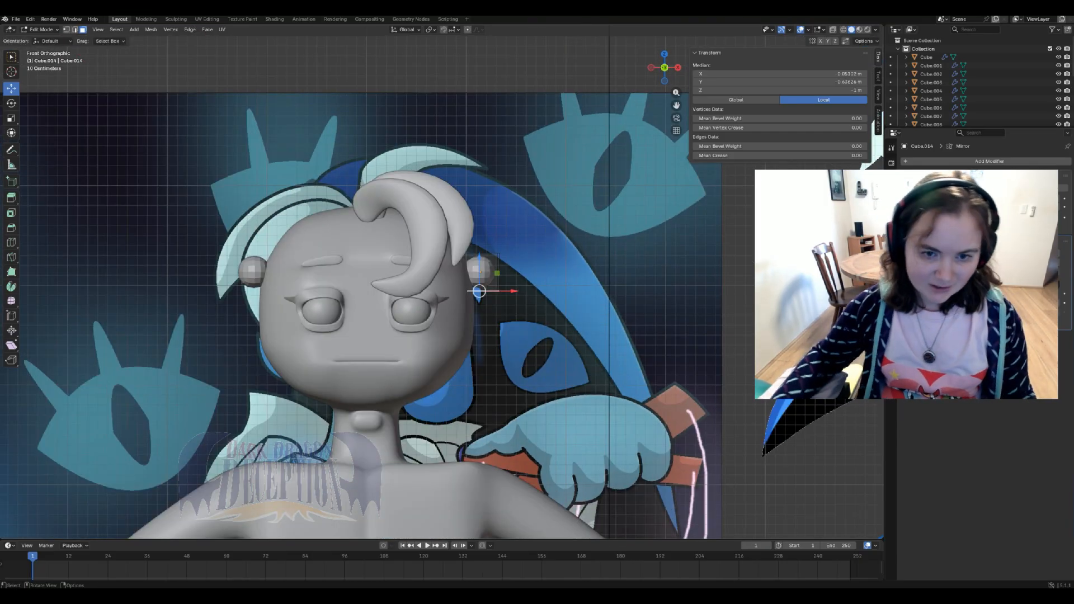
scroll(442, 291, "down", 2)
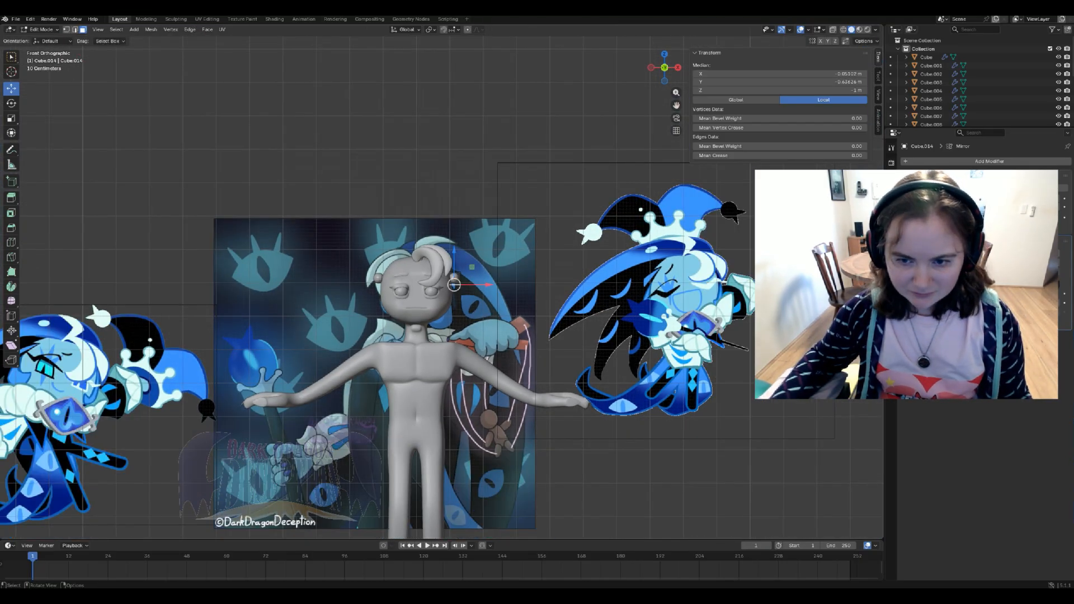
middle_click_drag(336, 302, 599, 264, "shift")
scroll(442, 285, "up", 6)
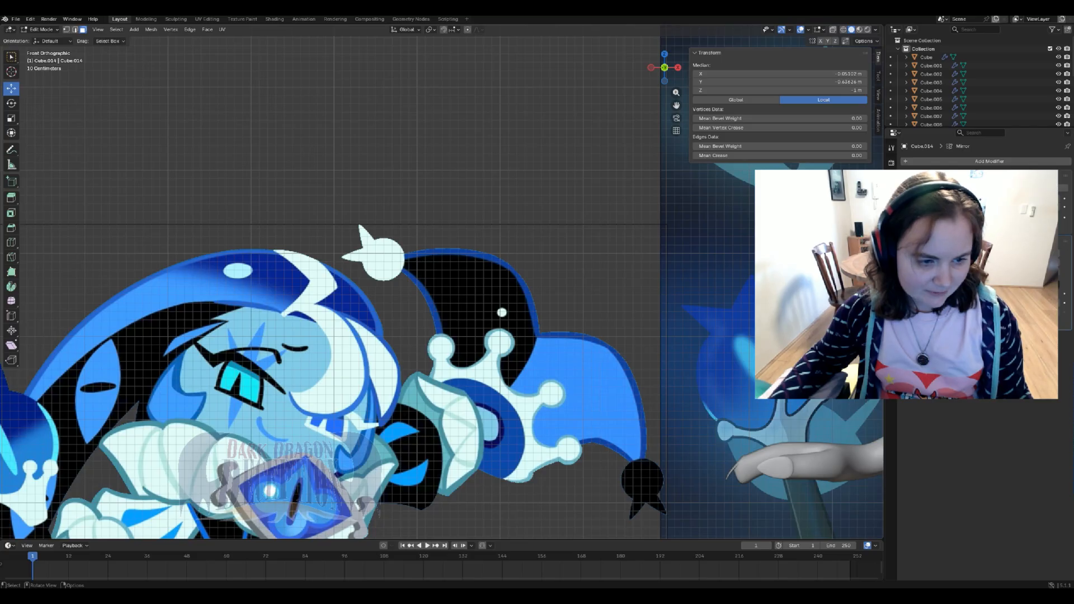
scroll(441, 285, "down", 5)
middle_click_drag(504, 285, 252, 285, "shift")
scroll(442, 285, "up", 3)
middle_click_drag(442, 285, 299, 285)
key("e")
key("Return")
key("e")
key("Return")
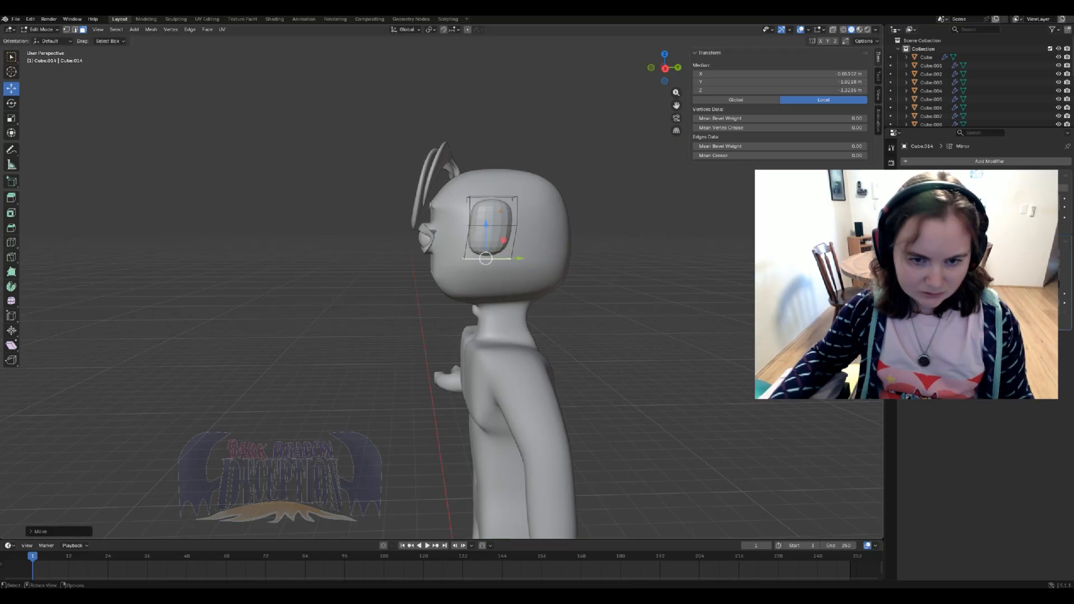
- Extrude the side lock further down and rotate its end face so it tilts toward the front
key("shift+space")
key("r")
key("r")
key("Return")
key("Return")
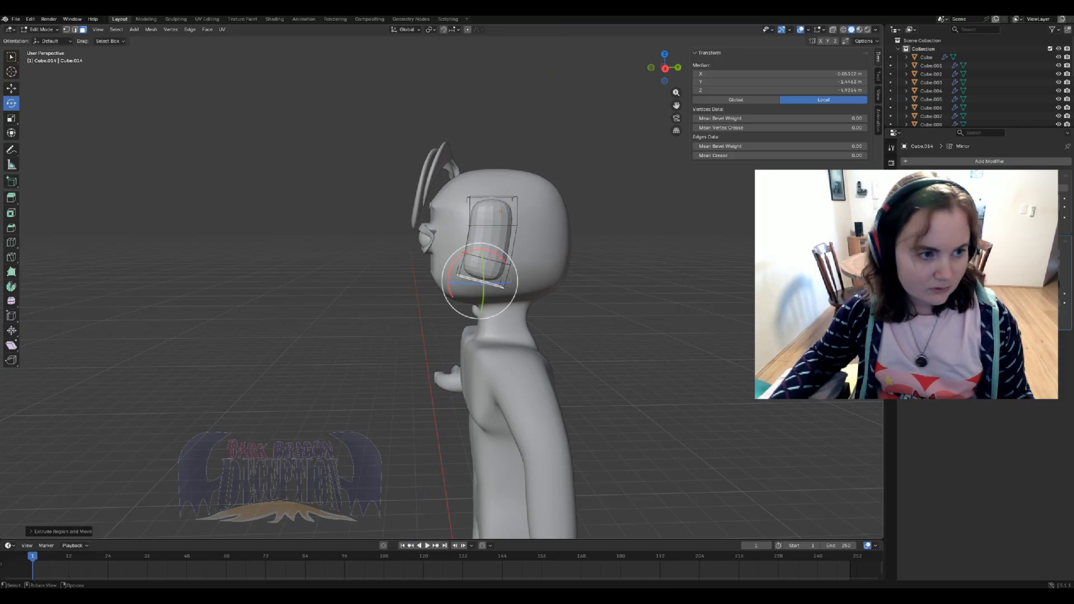
- Move the side lock's end face forward toward the chin and scale it down to taper the lock
left_click(11, 89)
scroll(442, 286, "up", 2)
left_click_drag(521, 263, 482, 256)
key("s")
left_click(507, 309)
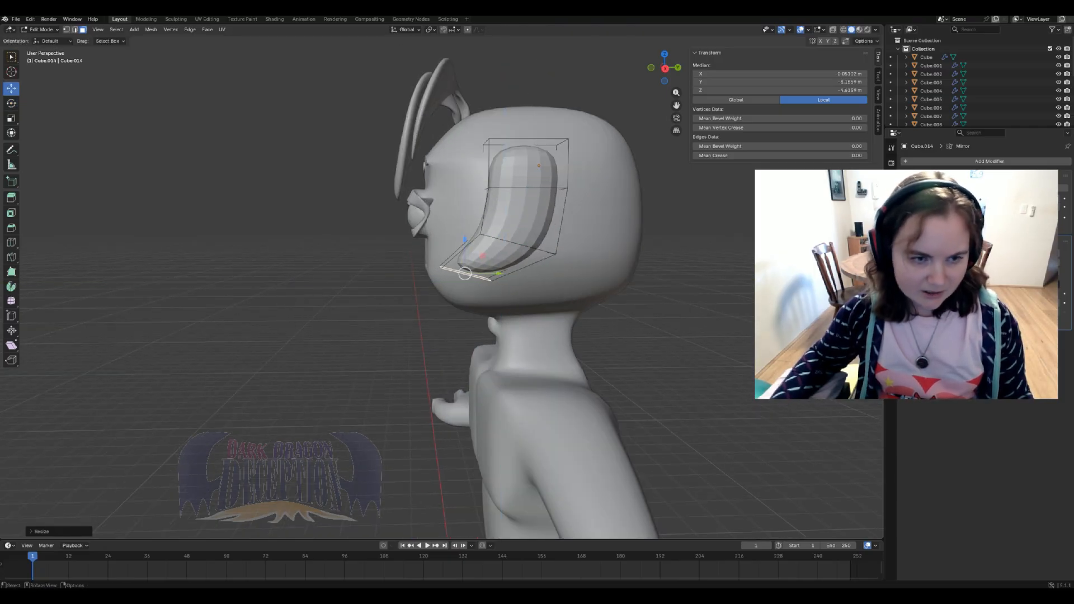
- Rotate the side lock's end face further forward and extrude another segment from it
key("shift+space")
key("r")
left_click_drag(491, 255, 497, 272)
key("e")
left_click(477, 306)
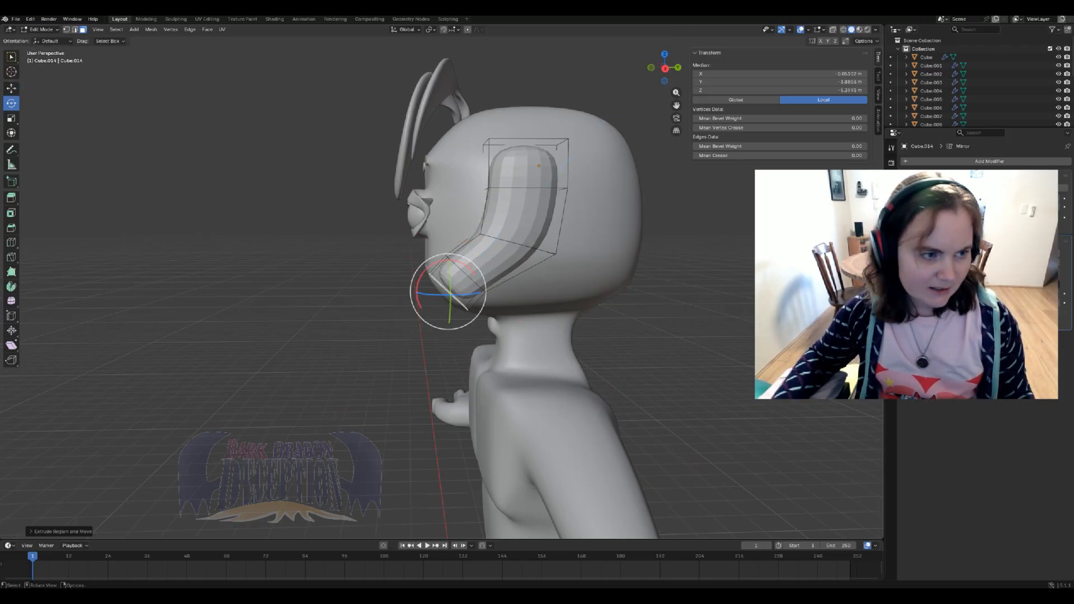
- Move the newest end face forward and up, and shrink it into a pointed tip
key("shift+space")
key("g")
left_click_drag(466, 274, 445, 247)
key("s")
left_click(447, 270)
- From the front, move the side lock's tip inward toward the head and its side edges outward
middle_click_drag(448, 270, 499, 233)
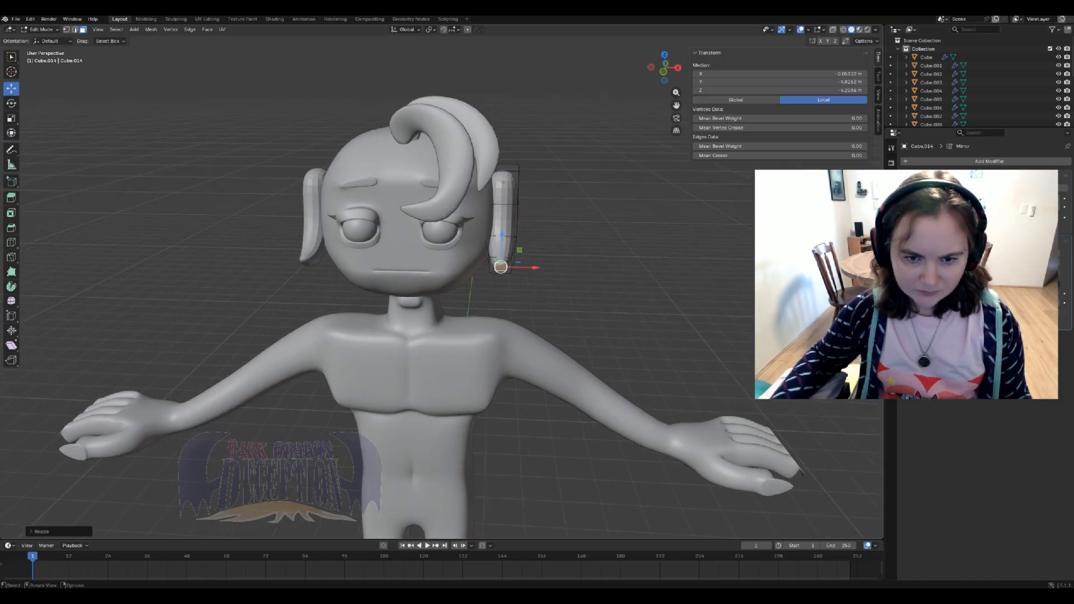
scroll(499, 233, "up", 3)
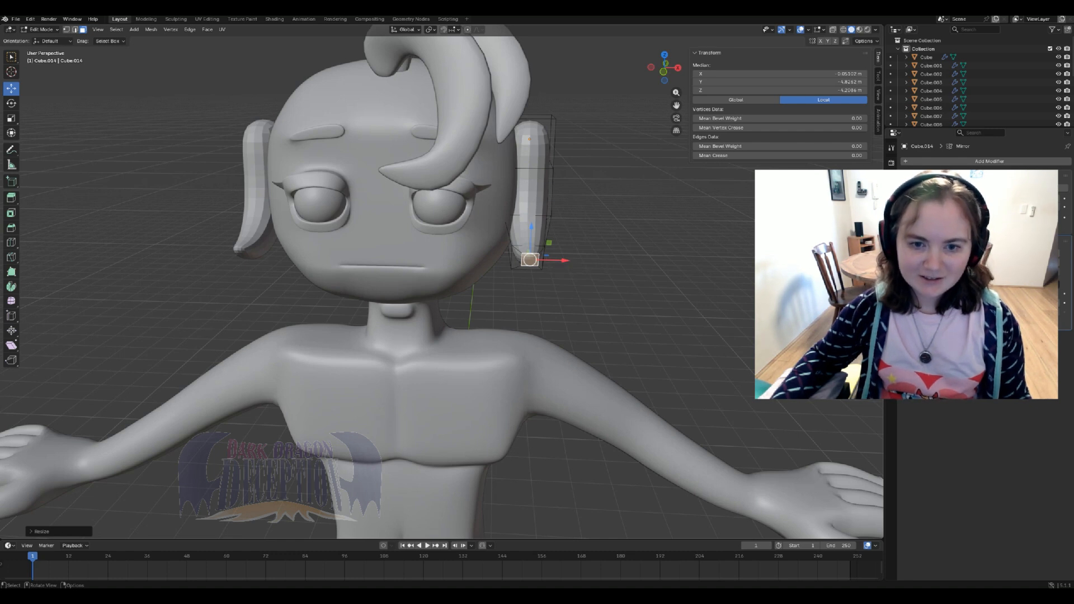
left_click_drag(564, 260, 542, 260)
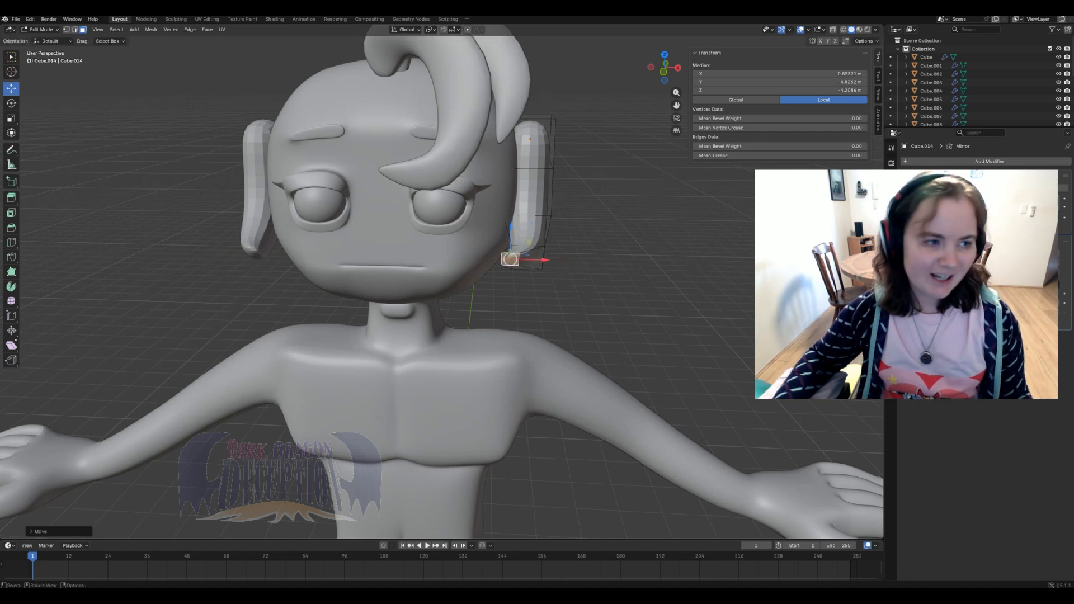
left_click(521, 246, "alt")
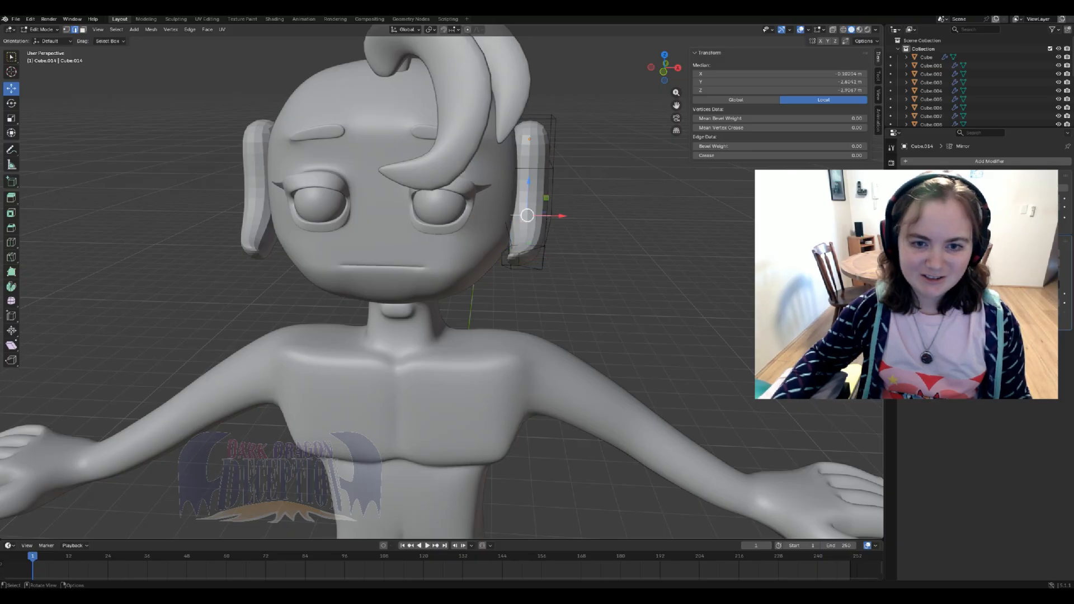
left_click_drag(559, 217, 577, 218)
left_click(562, 195)
left_click(543, 168, "alt")
left_click_drag(551, 164, 562, 164)
- Return to Object Mode and apply Shade Smooth to the side locks
key("Tab")
right_click(521, 174)
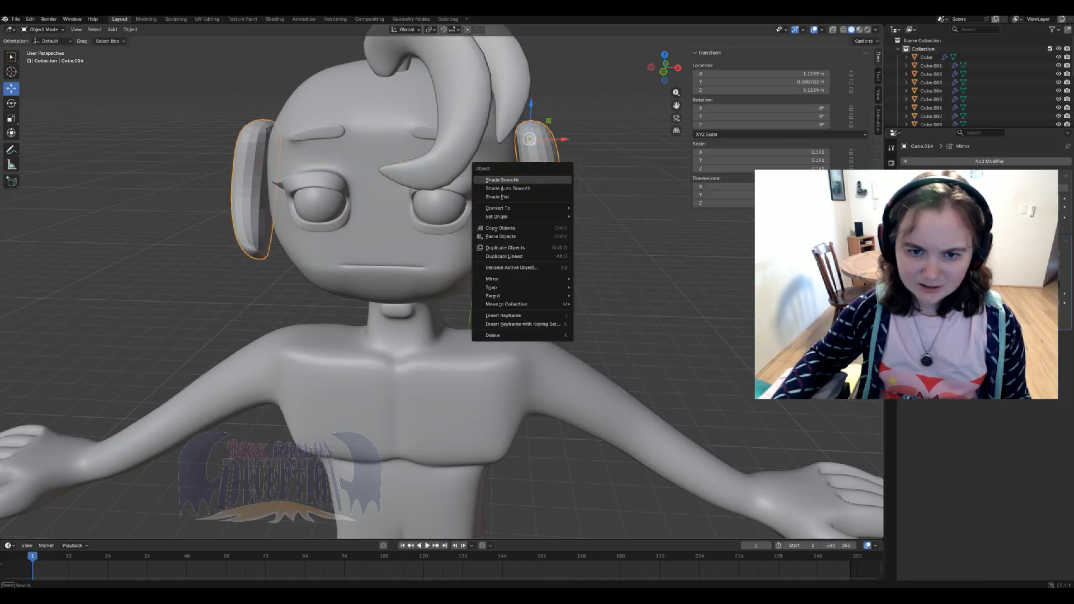
left_click(521, 175)
- Select three faces along the side lock in Edit Mode, move them inward toward the head, and save the file
scroll(520, 175, "down", 3)
middle_click_drag(521, 174, 497, 175)
key("Tab")
left_click(82, 30)
scroll(518, 254, "up", 2)
left_click(517, 259)
left_click(533, 226, "shift")
left_click(531, 187, "shift")
middle_click_drag(523, 256, 498, 257)
left_click_drag(560, 222, 549, 222)
key("Tab")
middle_click_drag(549, 222, 51, 235)
key("ctrl+s")
- Add another cube, raise it to the top of the head, and scale it down to about 0.44
left_click(112, 29)
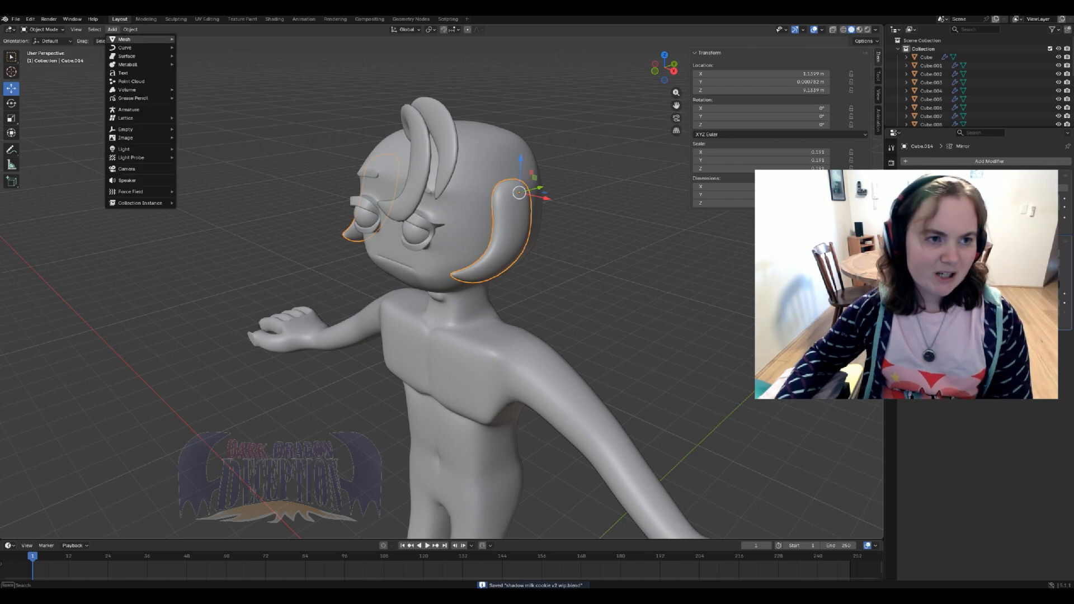
left_click(196, 49)
scroll(442, 291, "down", 6)
middle_click_drag(442, 291, 366, 258)
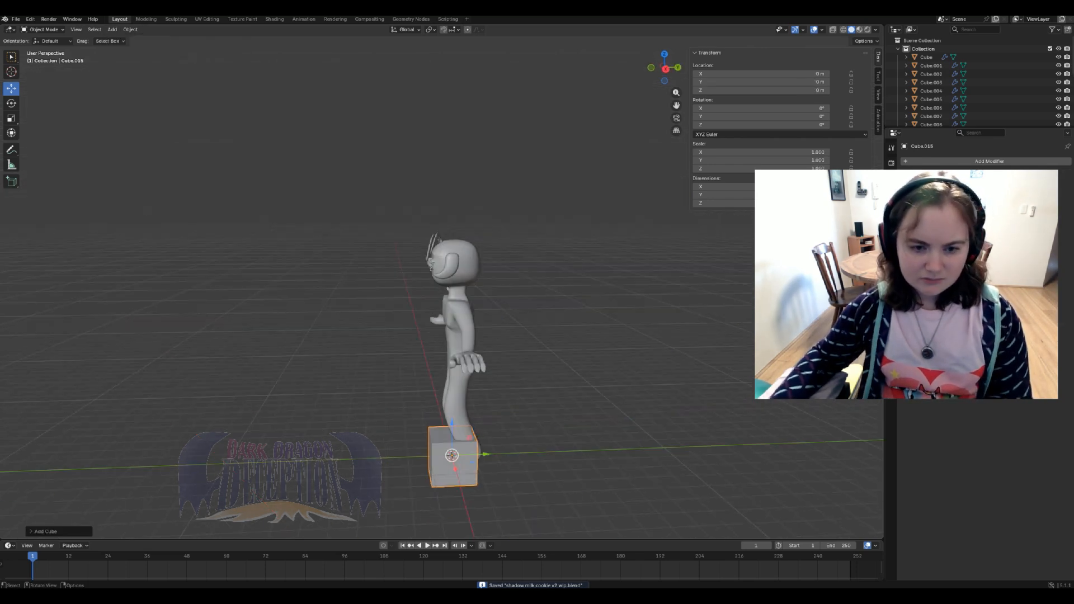
key("g")
key("z")
key("Return")
scroll(459, 280, "up", 3)
key("s")
left_click(496, 210)
- Add one vertical loop cut through the middle of the cube on top of the head
middle_click_drag(496, 211, 649, 241)
key("Tab")
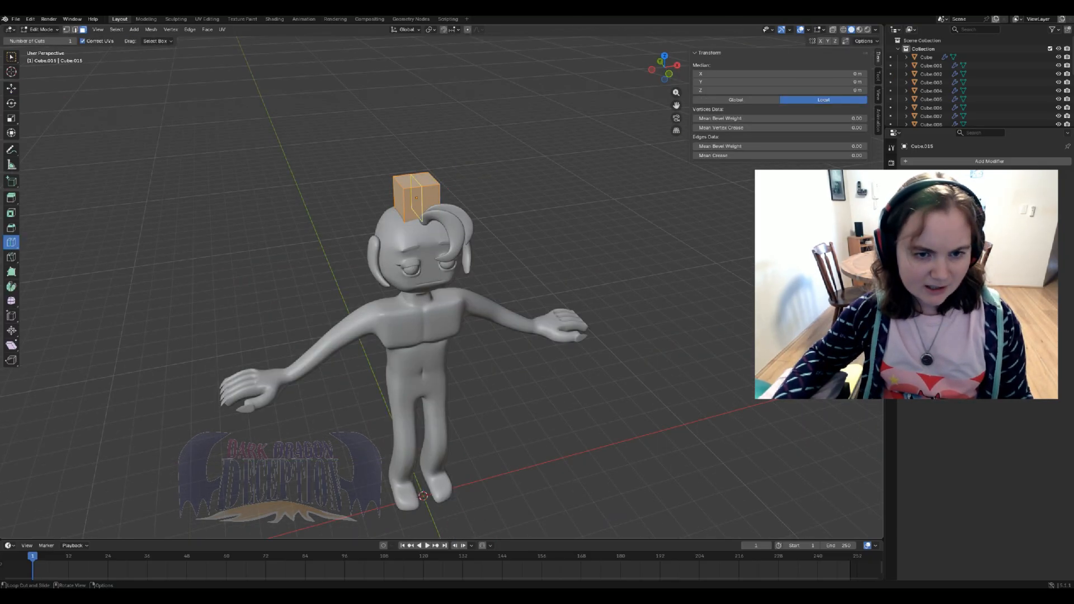
left_click(417, 196)
key("shift+space")
key("g")
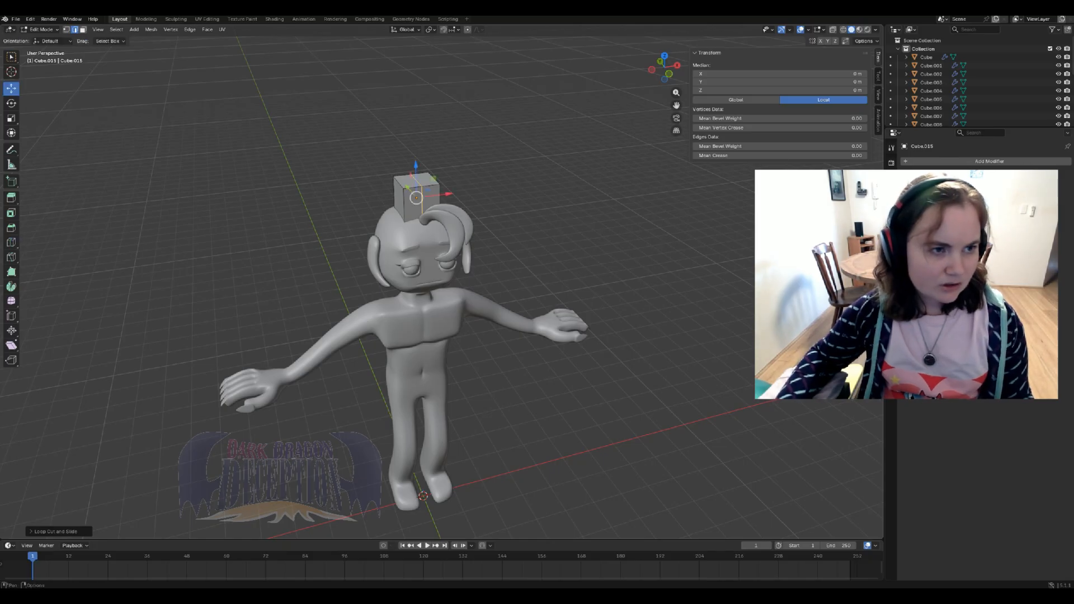
- Delete the half of the top cube on the negative X side
left_click(82, 29)
middle_click_drag(305, 221, 412, 227)
left_click(409, 224)
key("x")
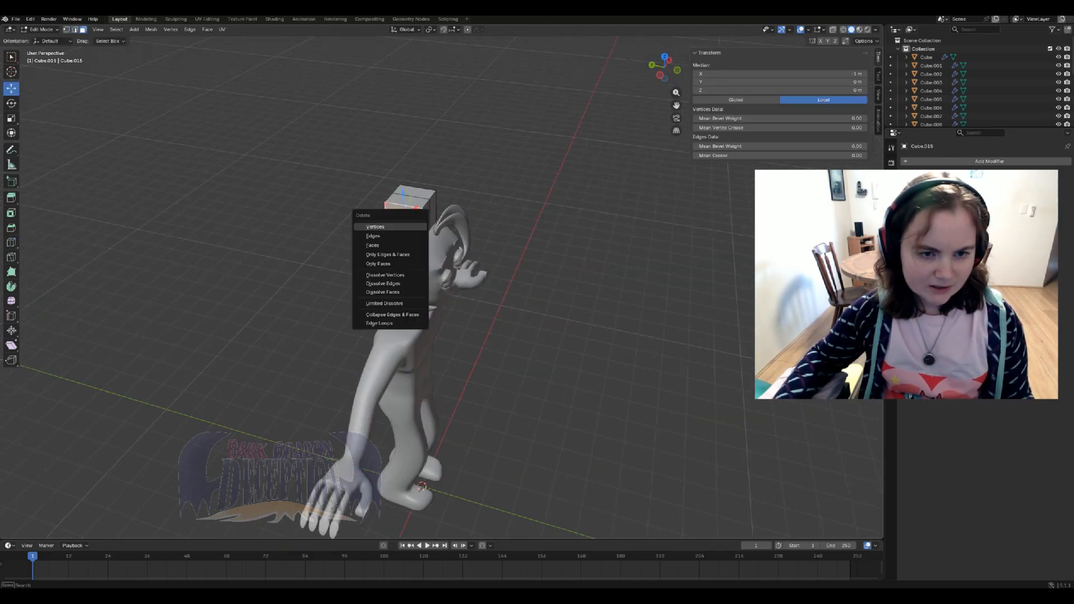
key("Escape")
- Add Mirror and Subdivision Surface modifiers to the halved cube in Object Mode
key("Tab")
left_click(951, 162)
mouse_move(951, 163)
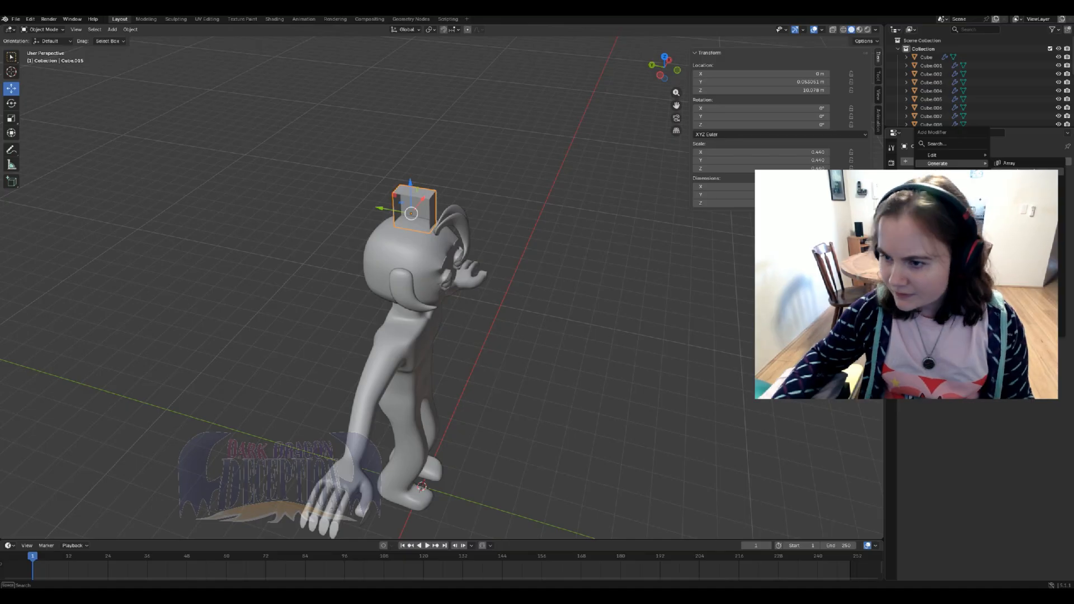
left_click(1012, 230)
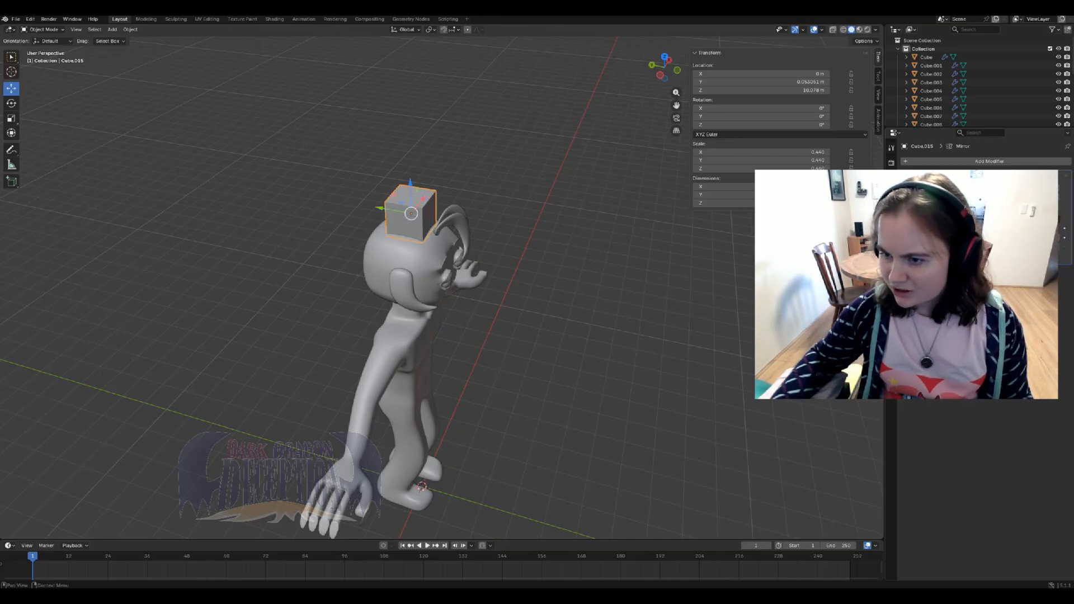
middle_click_drag(504, 291, 370, 268)
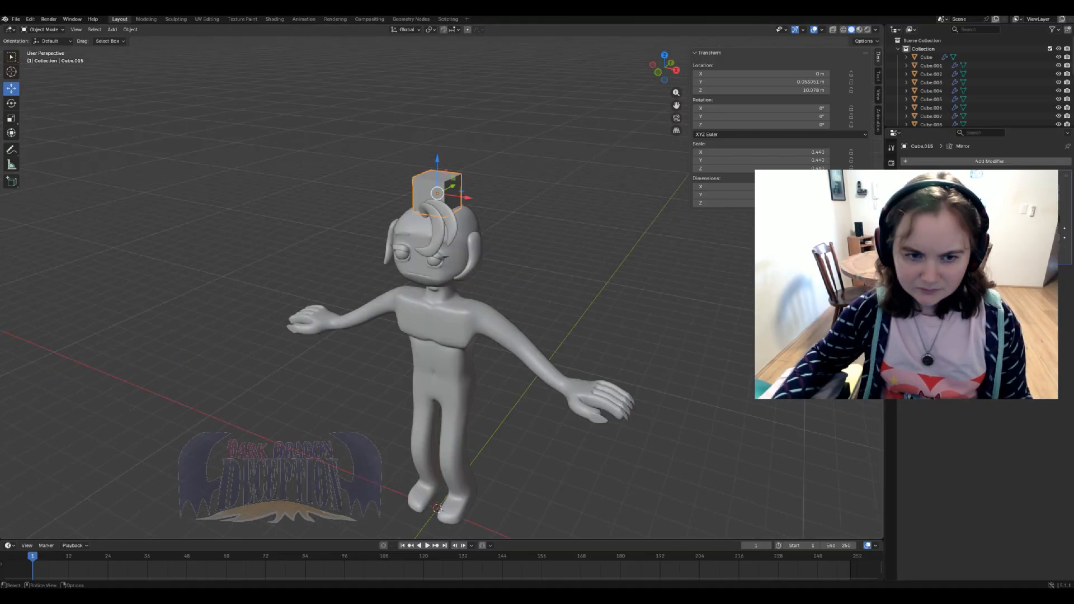
left_click(918, 161)
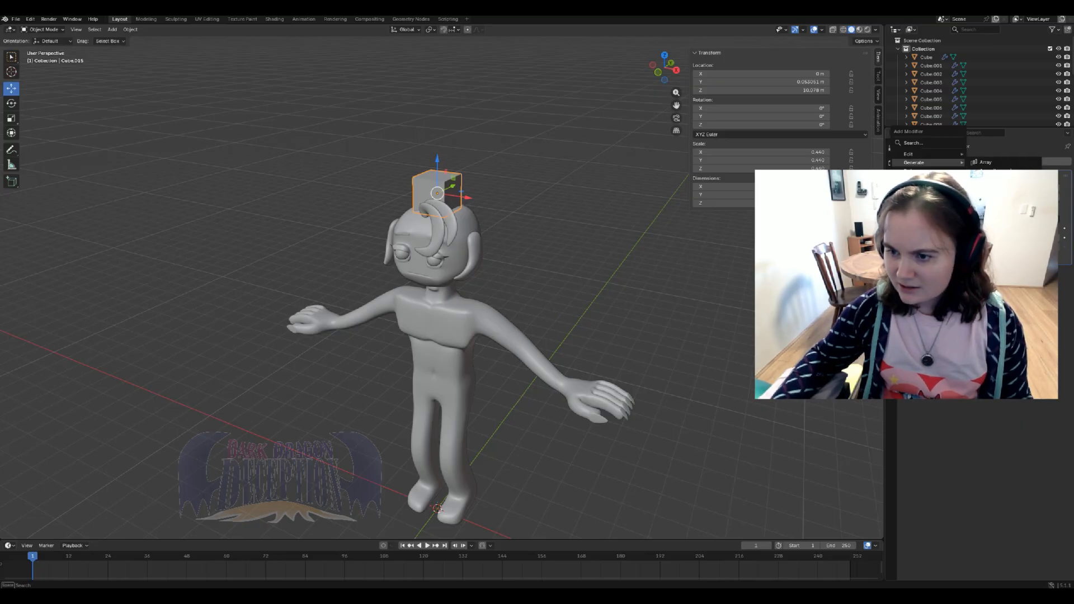
left_click(1001, 298)
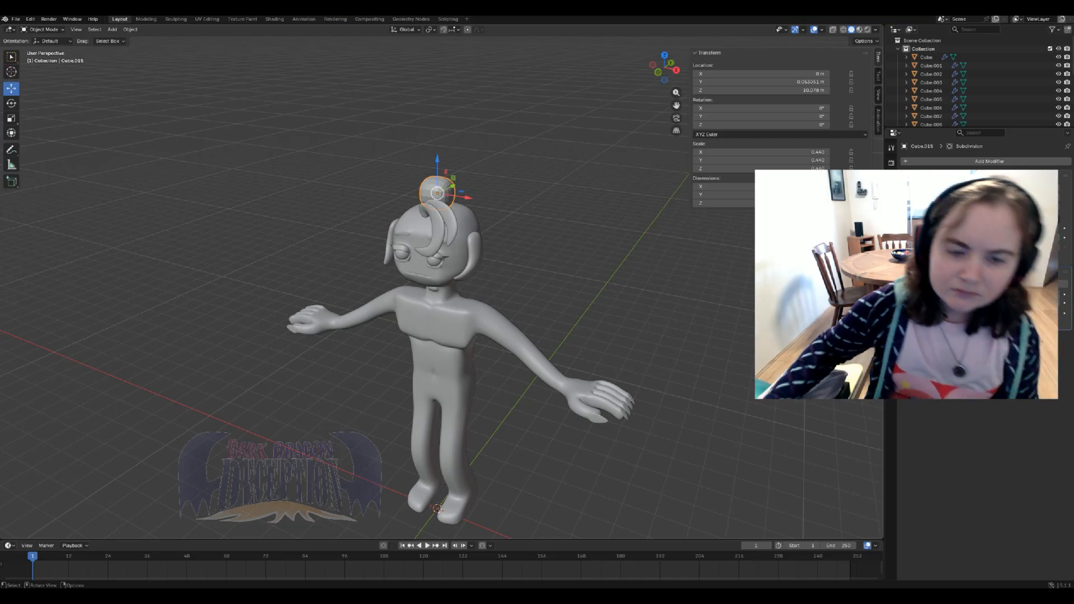
- Flatten the top piece along Z and lower it onto the crown of the head
scroll(442, 288, "up", 4)
middle_click_drag(442, 288, 349, 385)
scroll(442, 287, "up", 3)
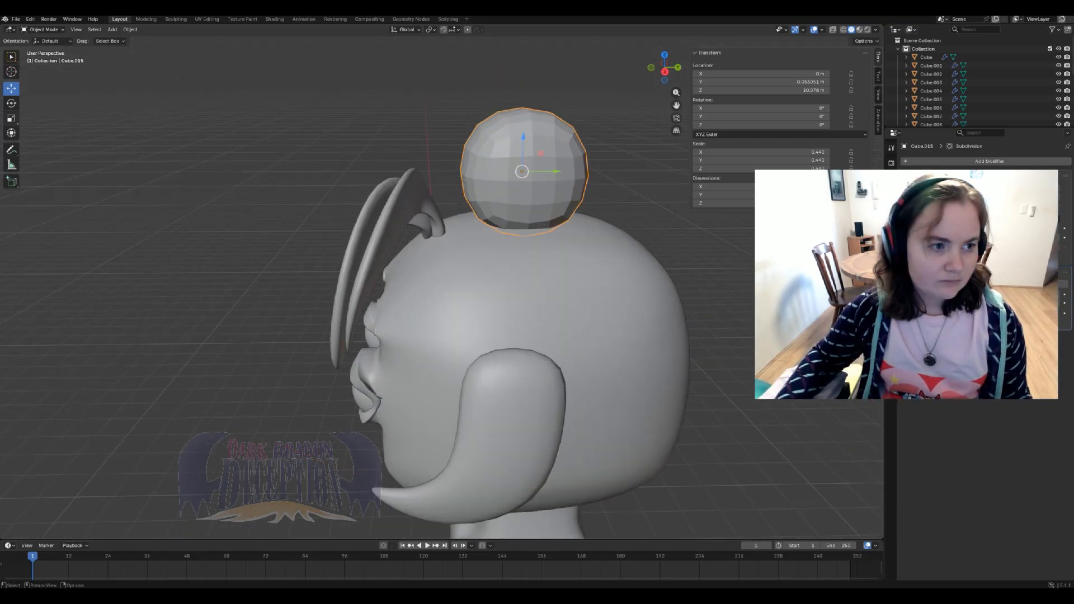
key("shift+space")
key("s")
left_click_drag(523, 137, 523, 152)
left_click(11, 88)
key("g")
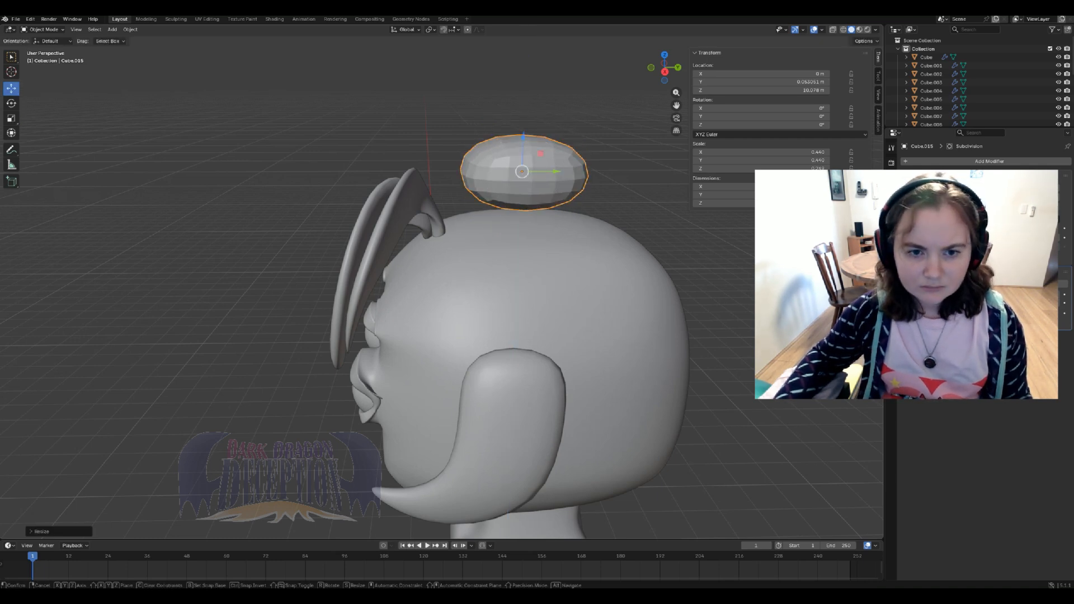
key("shift+x")
left_click_drag(515, 185, 515, 195)
- Select the flattened top piece's back face in Edit Mode and raise it slightly
key("Tab")
middle_click_drag(514, 196, 447, 196)
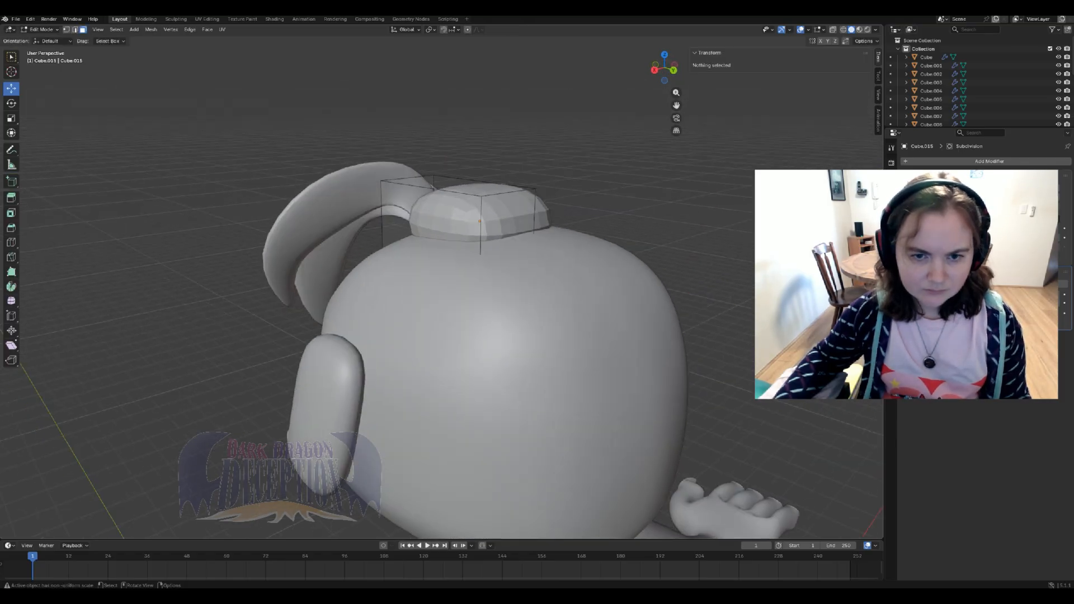
left_click(507, 220)
middle_click_drag(507, 221, 540, 217)
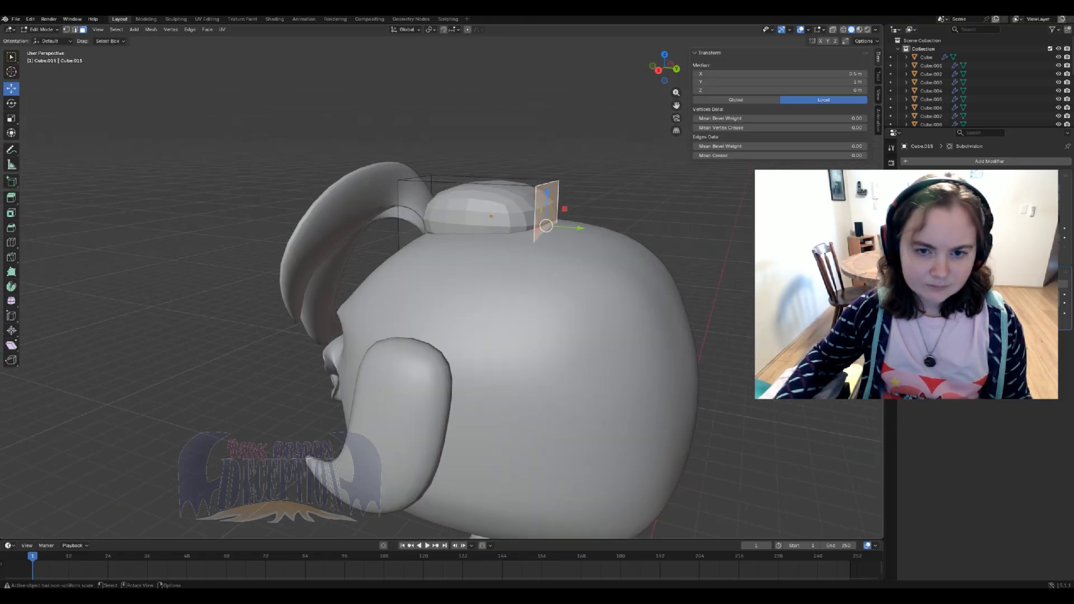
left_click_drag(541, 210, 544, 166)
middle_click_drag(543, 166, 493, 201)
key("ctrl+z")
left_click_drag(474, 254, 475, 229)
middle_click_drag(475, 229, 515, 224)
- Extrude the top piece's positive X side face outward over the side of the head
middle_click_drag(453, 201, 582, 221)
left_click(515, 193)
key("e")
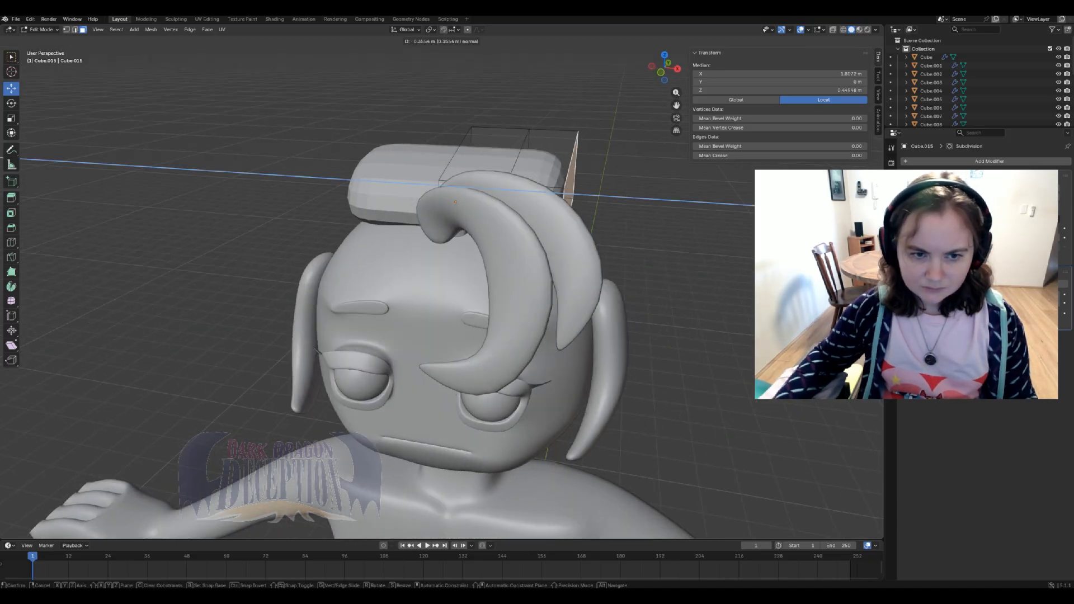
left_click(749, 263)
- Lower the extruded side face along Z to ear level and shift it farther outward along X
middle_click_drag(750, 263, 694, 255)
key("g")
key("z")
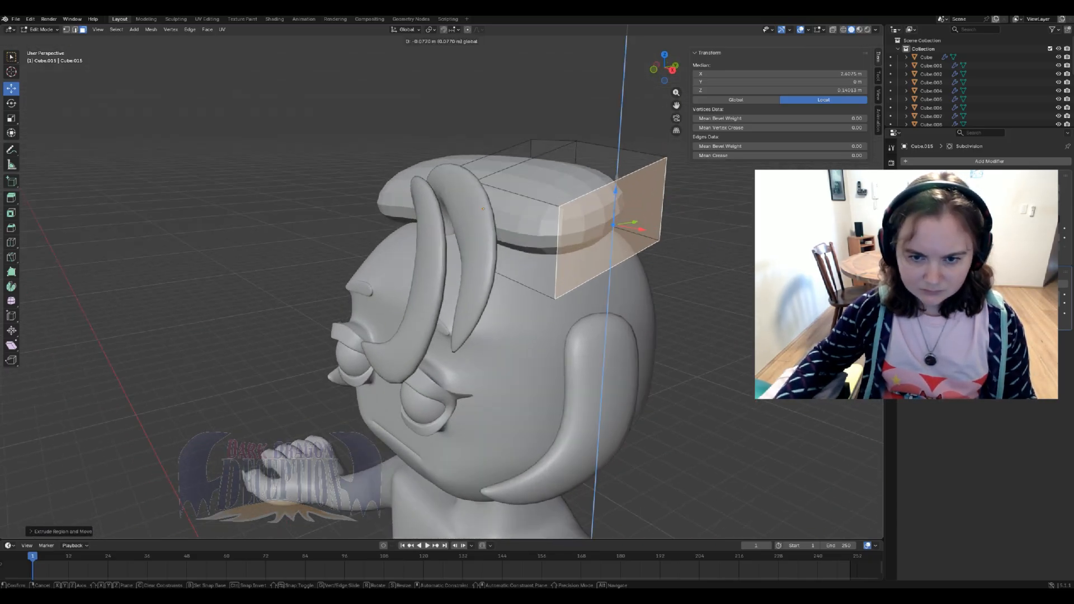
left_click_drag(610, 285, 608, 298)
middle_click_drag(608, 297, 436, 288)
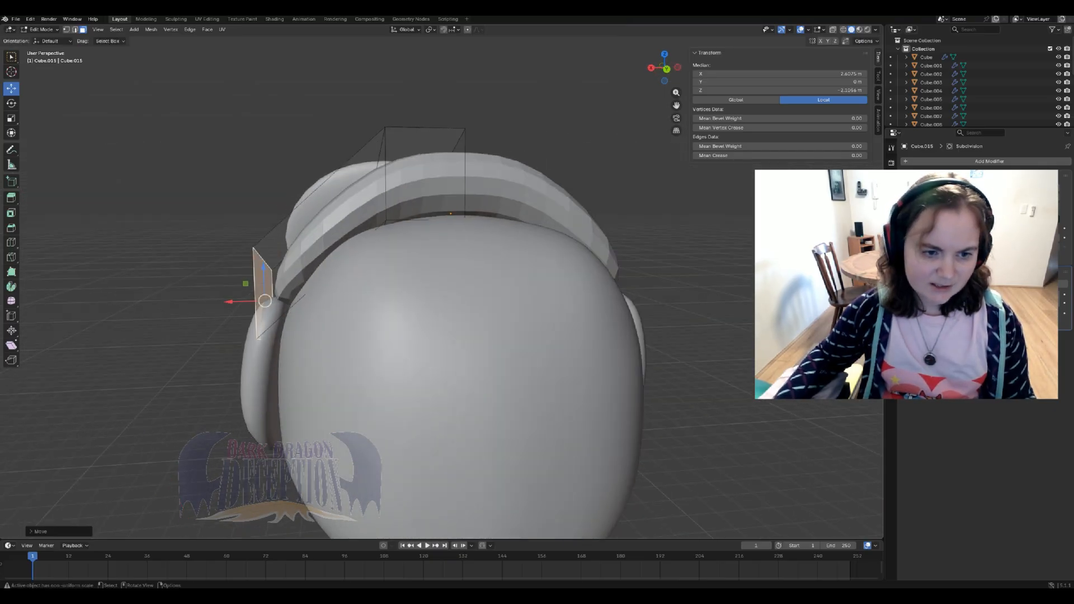
key("g")
key("x")
left_click_drag(210, 302, 207, 302)
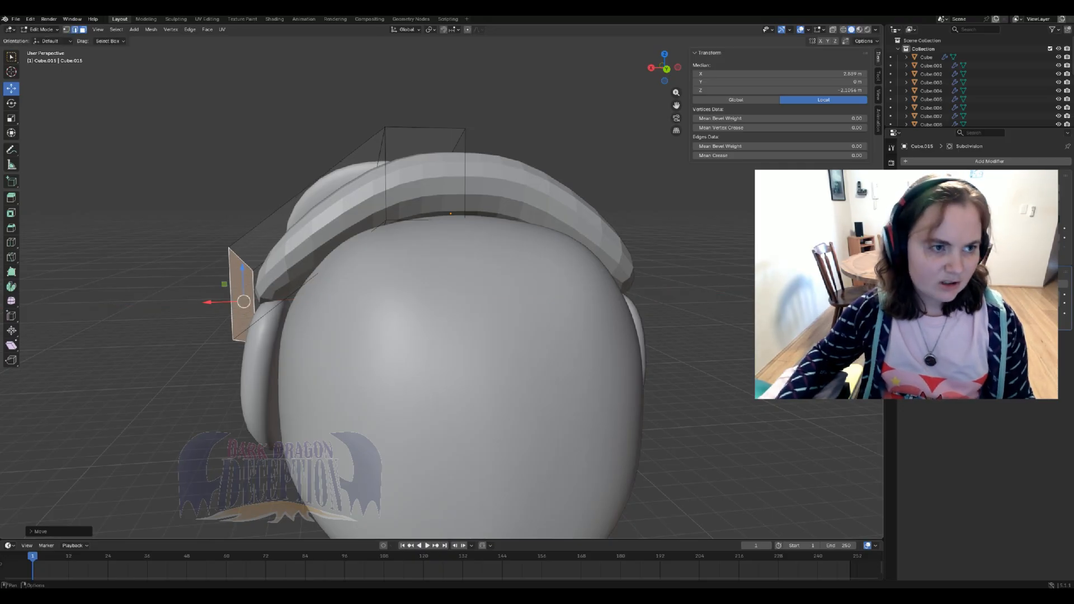
- Select the inner edge loop where the side extrusion begins and shift it slightly outward
key("2")
left_click(385, 174)
middle_click_drag(385, 173, 382, 220)
left_click(420, 190, "alt")
left_click_drag(330, 236, 317, 236)
middle_click_drag(317, 236, 588, 195)
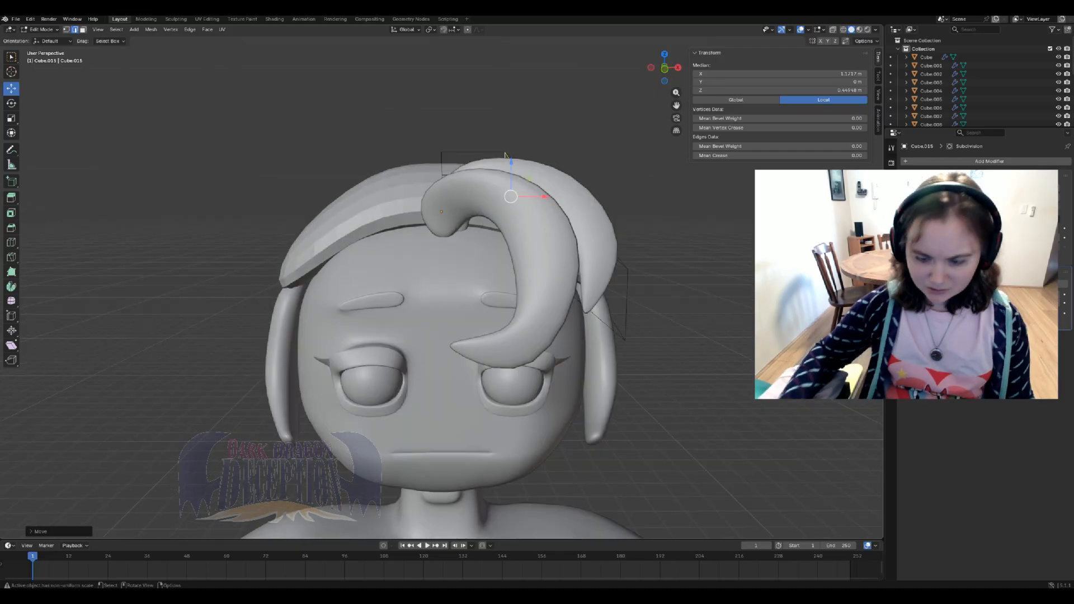
- Compare the hair with the reference artwork and move the side section's lower outer edge inward toward the head
key("KP_1")
scroll(442, 291, "down", 8)
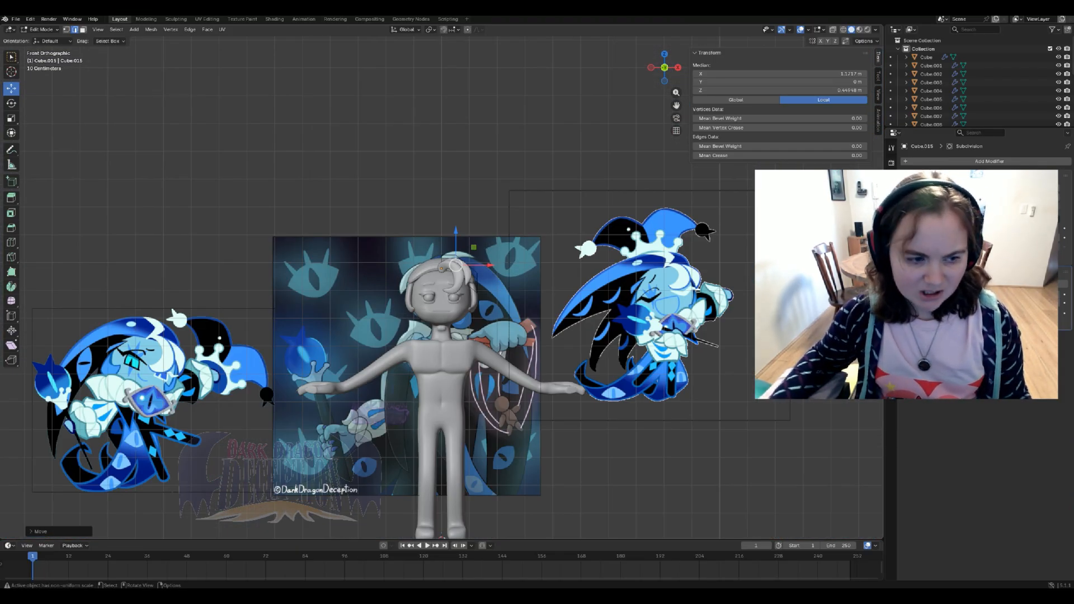
scroll(442, 289, "up", 3)
middle_click_drag(442, 288, 136, 248, "shift")
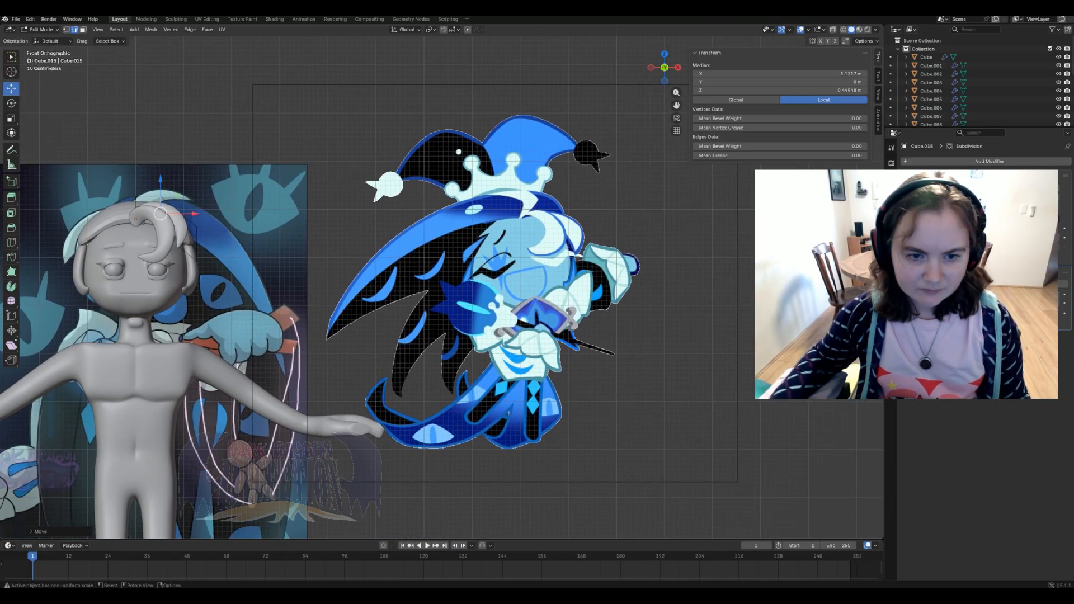
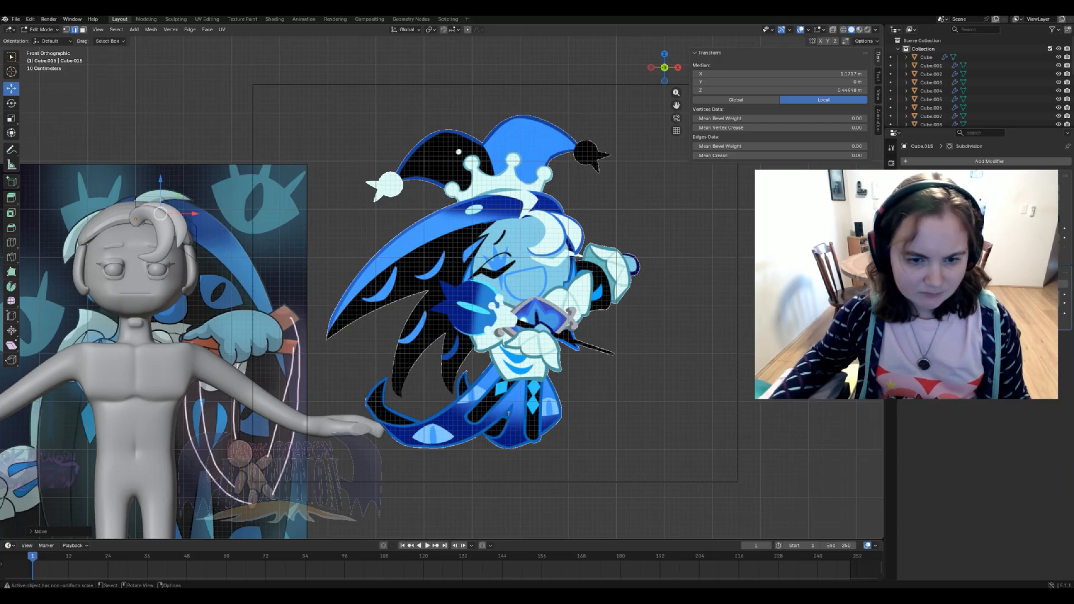
middle_click_drag(508, 414, 727, 372, "shift")
scroll(713, 404, "up", 1)
left_click(421, 245)
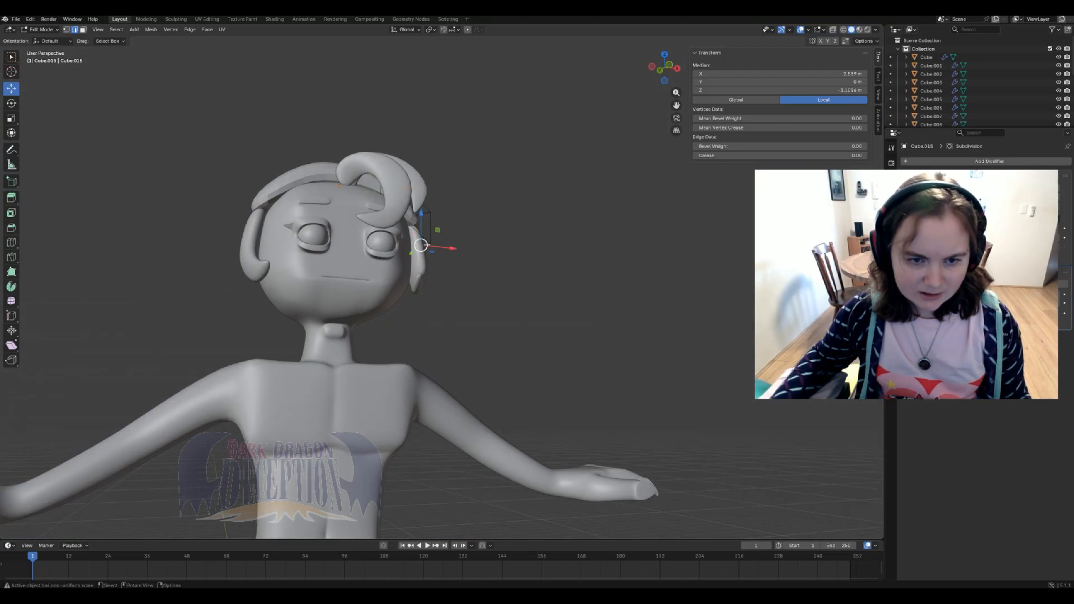
key("KP_1")
scroll(442, 279, "up", 2)
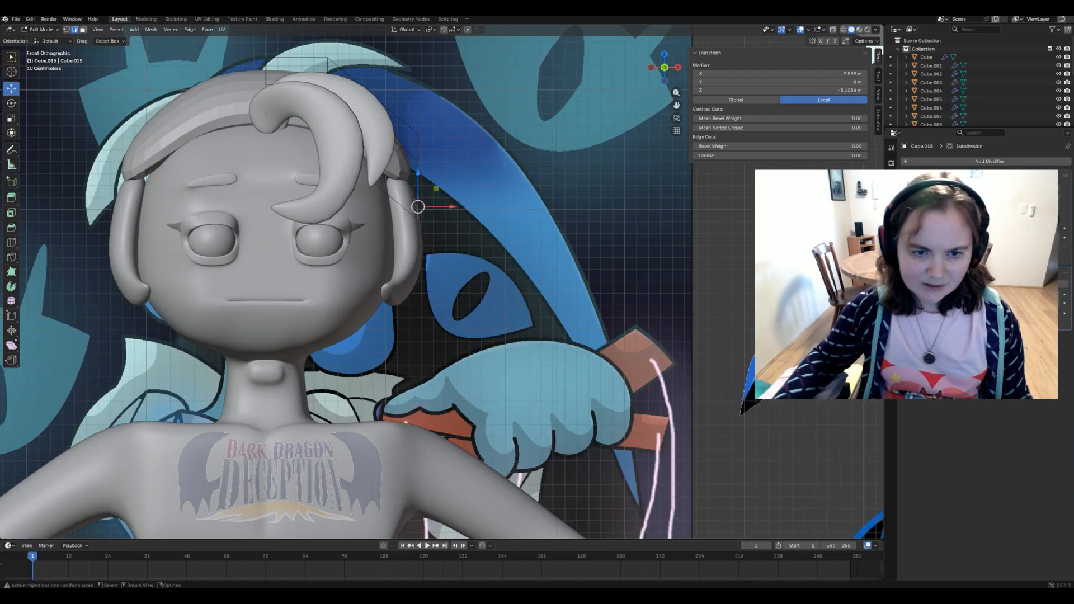
key("g")
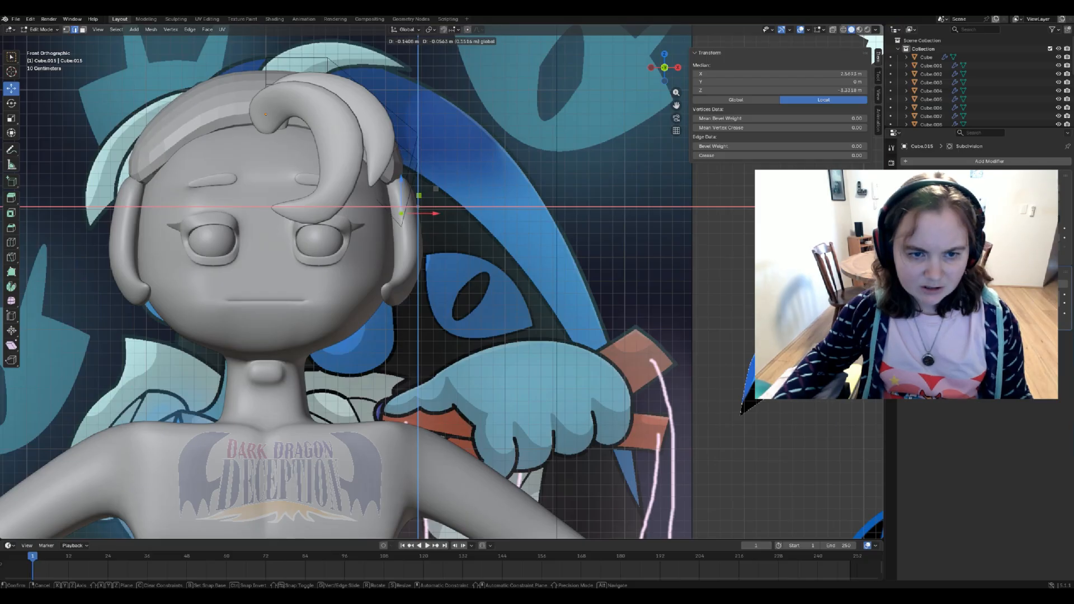
left_click_drag(414, 199, 414, 199)
- Select the side section's upper outer edge and move it inward to follow the head's curve in front view
middle_click_drag(414, 200, 358, 210)
left_click(440, 143)
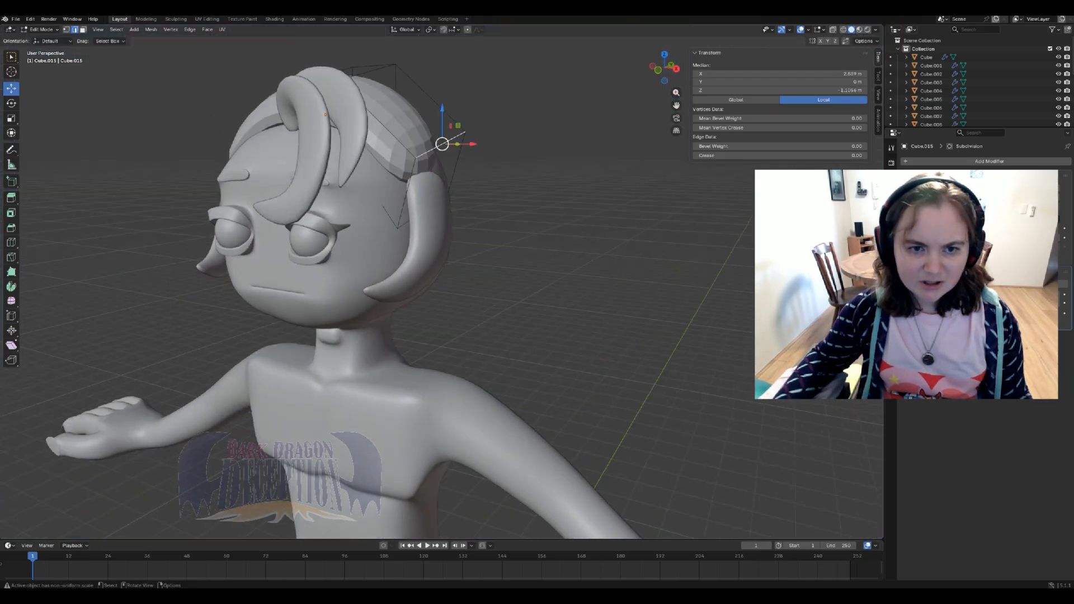
key("KP_1")
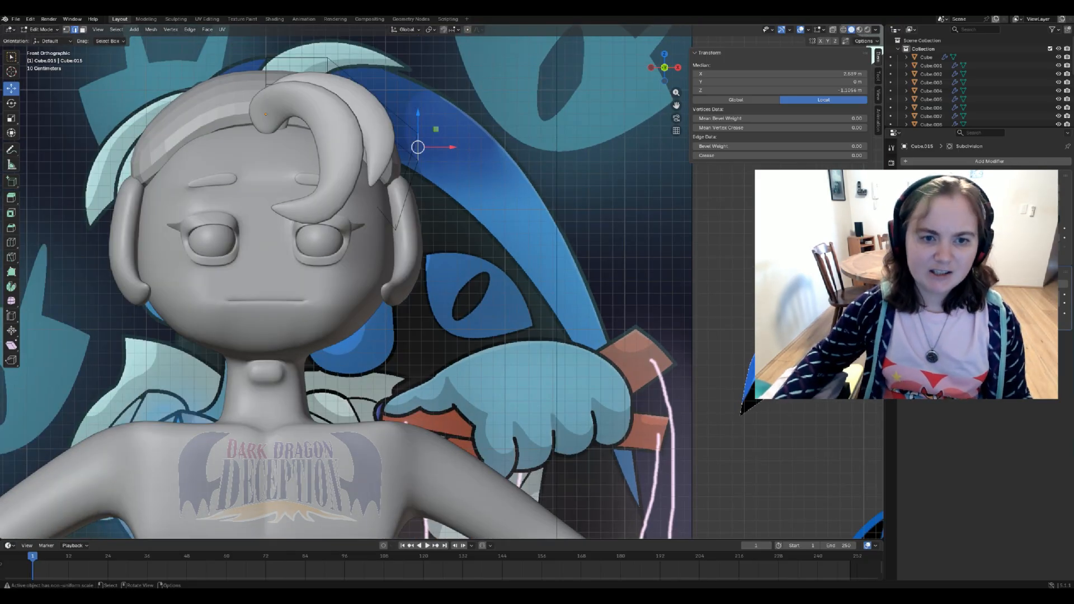
key("g")
left_click(436, 140)
- Select the top piece's two back faces and extrude them backward in side view, lowering them behind the head
scroll(442, 283, "down", 5)
middle_click_drag(442, 235, 196, 246)
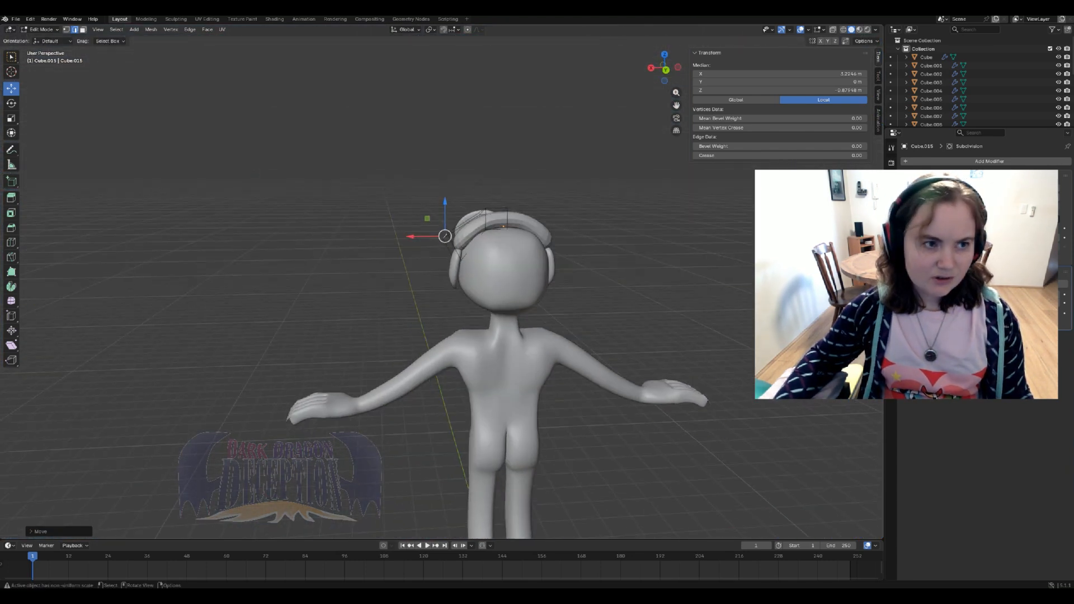
key("alt+a")
left_click(467, 233)
left_click(496, 219, "shift")
key("KP_3")
key("e")
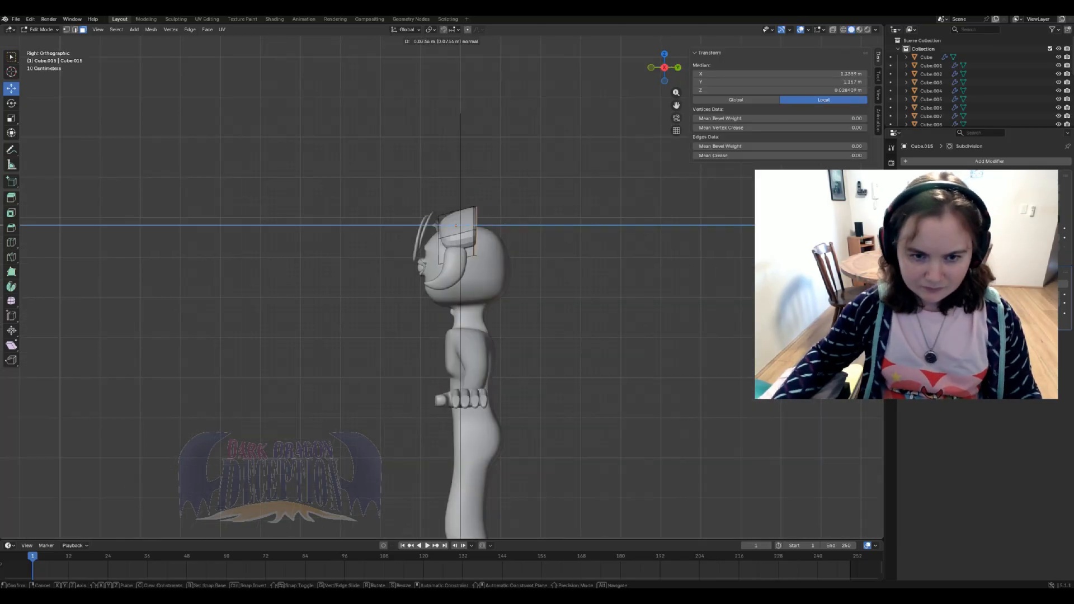
left_click(522, 218)
left_click_drag(518, 208, 532, 229)
key("e")
left_click(532, 220)
middle_click_drag(532, 229, 437, 240)
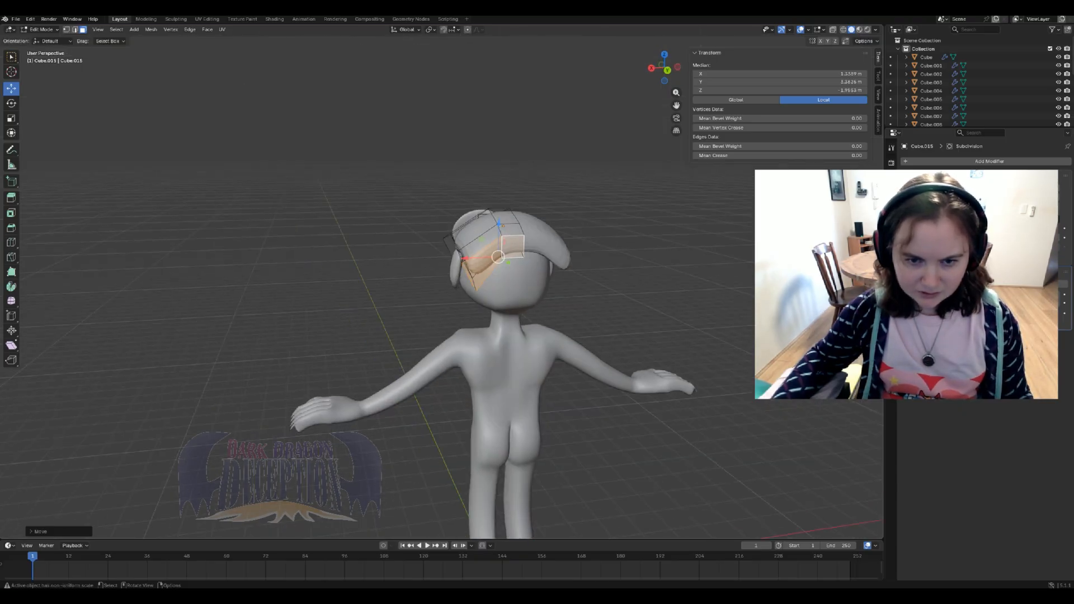
middle_click_drag(500, 255, 481, 255)
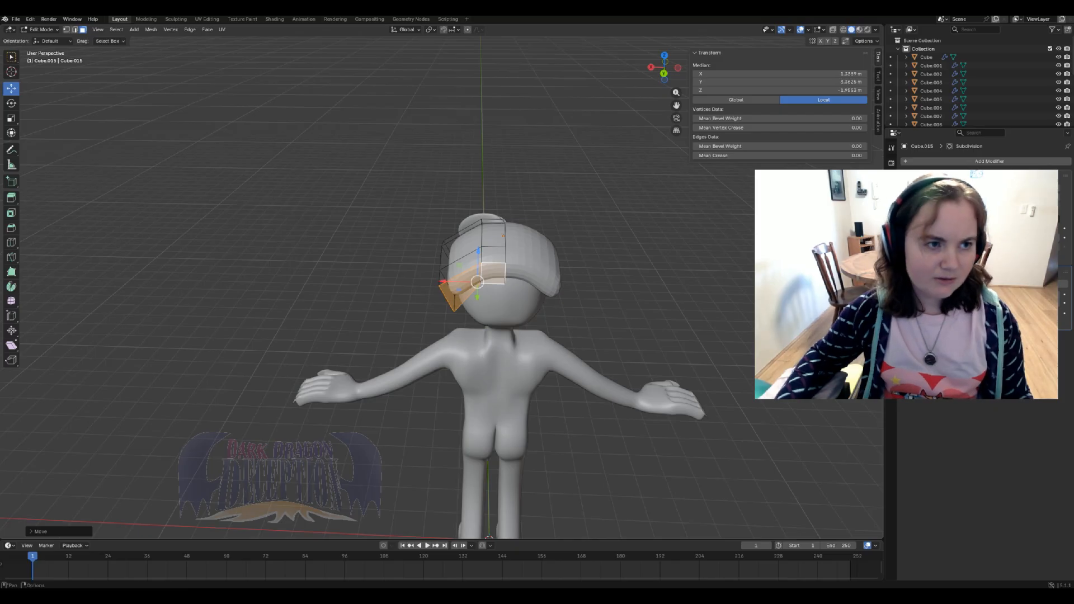
- Reposition edges on the extruded back section so it wraps around the back of the head
left_click(75, 29)
left_click(460, 274)
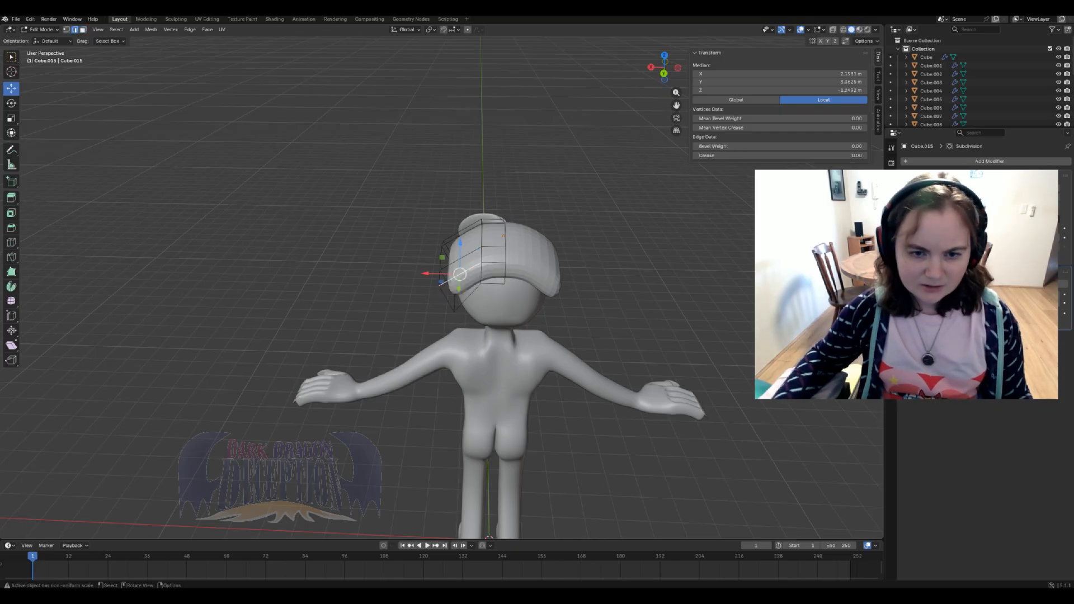
left_click_drag(447, 272, 439, 273)
left_click_drag(474, 241, 473, 249)
middle_click_drag(473, 249, 509, 214)
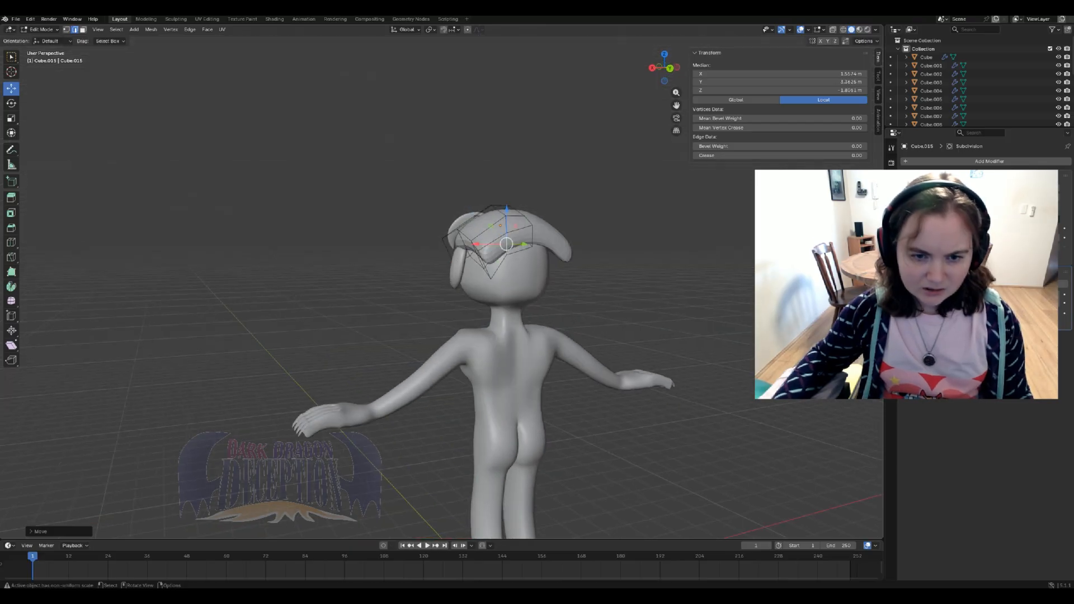
- Select the two lower end faces of the back section in face select mode
left_click(481, 264)
middle_click_drag(481, 264, 483, 306)
left_click_drag(458, 315, 503, 323)
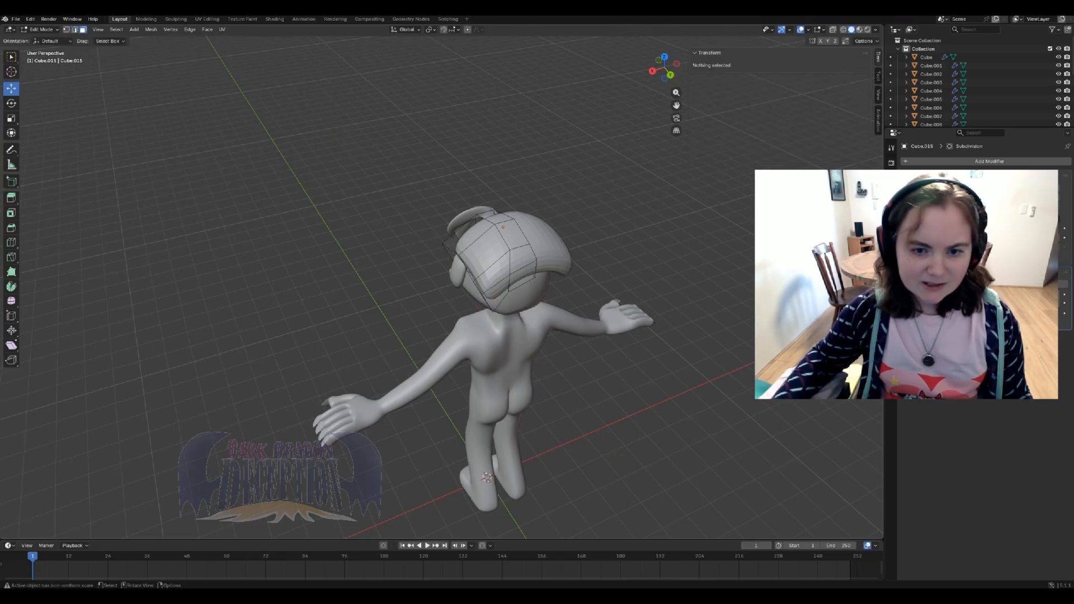
left_click(531, 269, "shift")
- Try Extrude Individual Faces on the two selected back faces and undo it
left_click(222, 29)
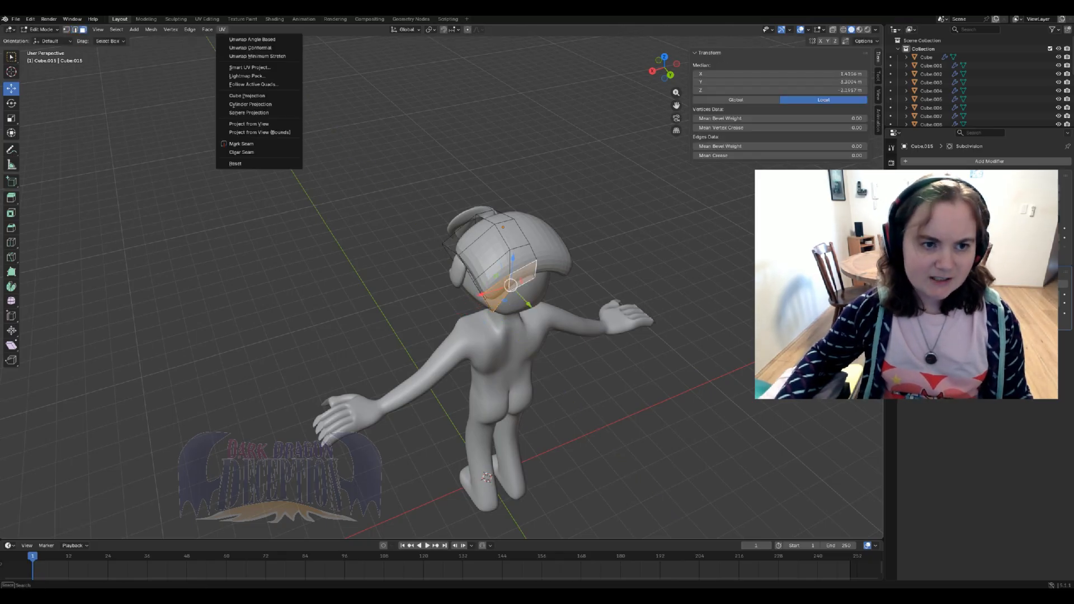
left_click(207, 29)
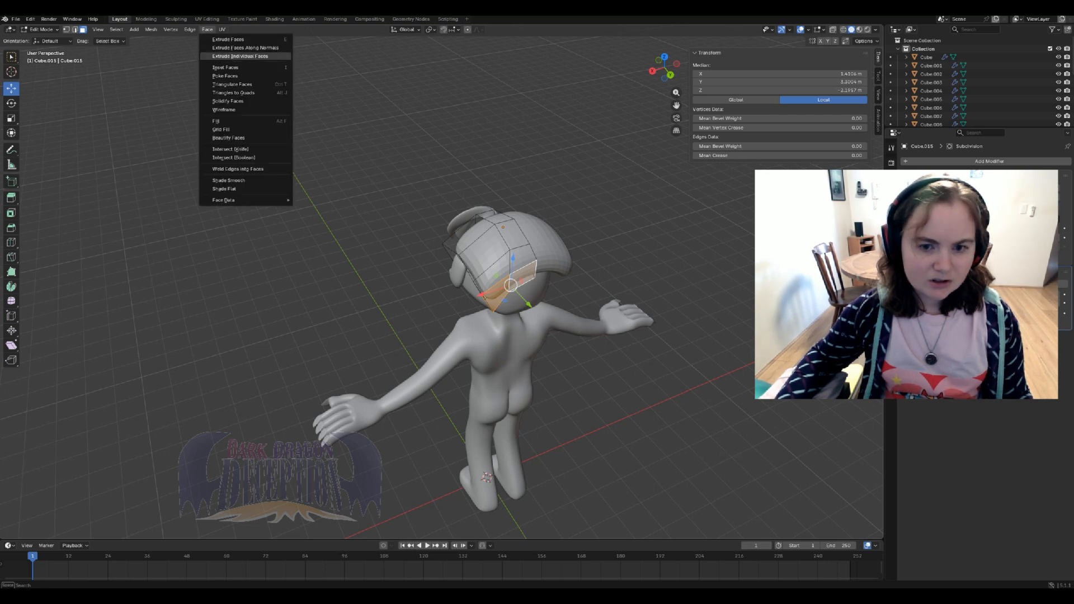
left_click(240, 56)
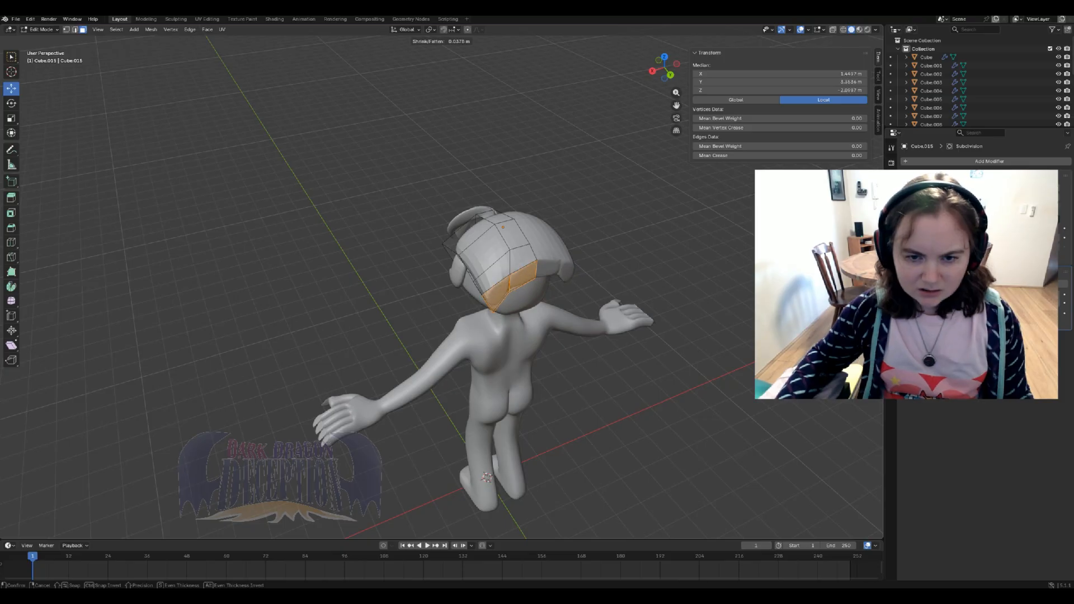
key("Return")
middle_click_drag(537, 314, 363, 282)
key("ctrl+z")
- Extrude the two selected back faces individually and move them backward to start separate hair strands
scroll(492, 288, "up", 2)
left_click(207, 29)
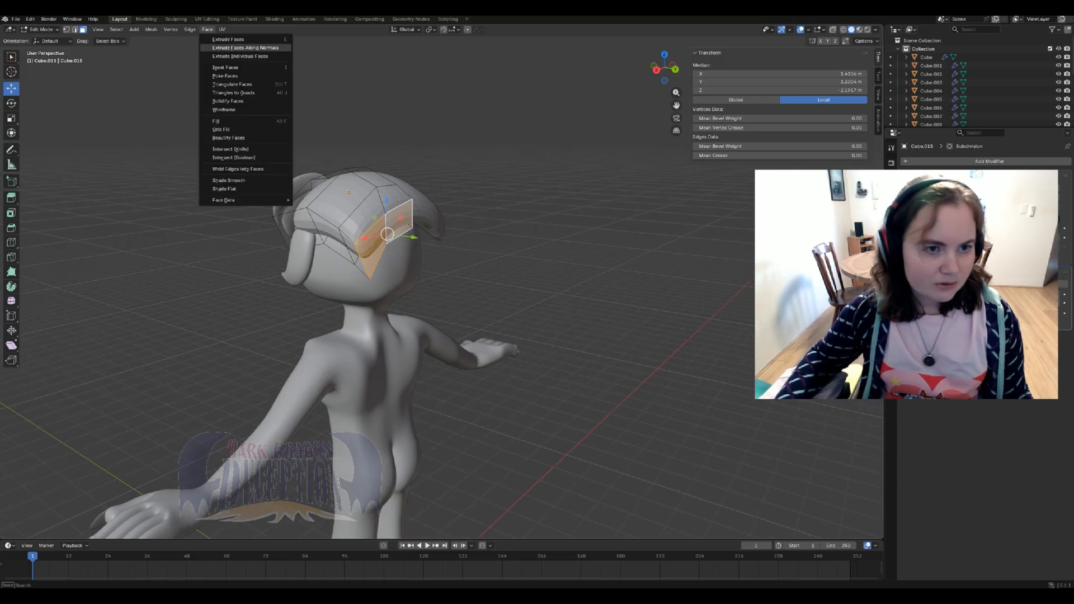
left_click(240, 56)
middle_click_drag(387, 224, 417, 217)
left_click_drag(417, 213, 473, 255)
middle_click_drag(472, 255, 419, 224)
left_click_drag(477, 237, 479, 215)
- Check the flowing hair in the reference artwork and extrude the strand ends farther backward in side view, lowering them slightly
key("KP_1")
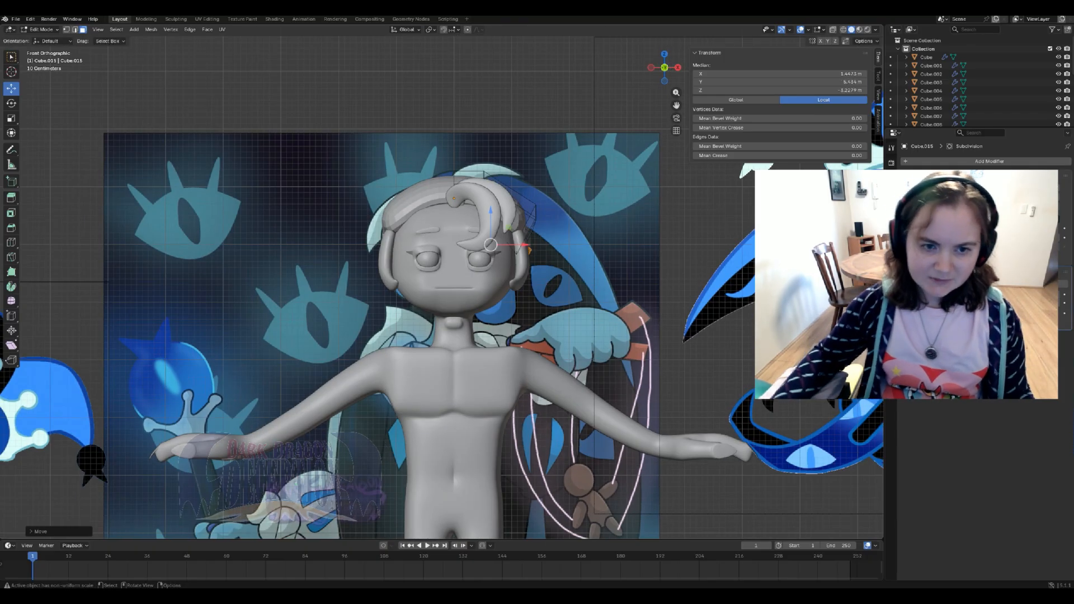
scroll(442, 286, "down", 5)
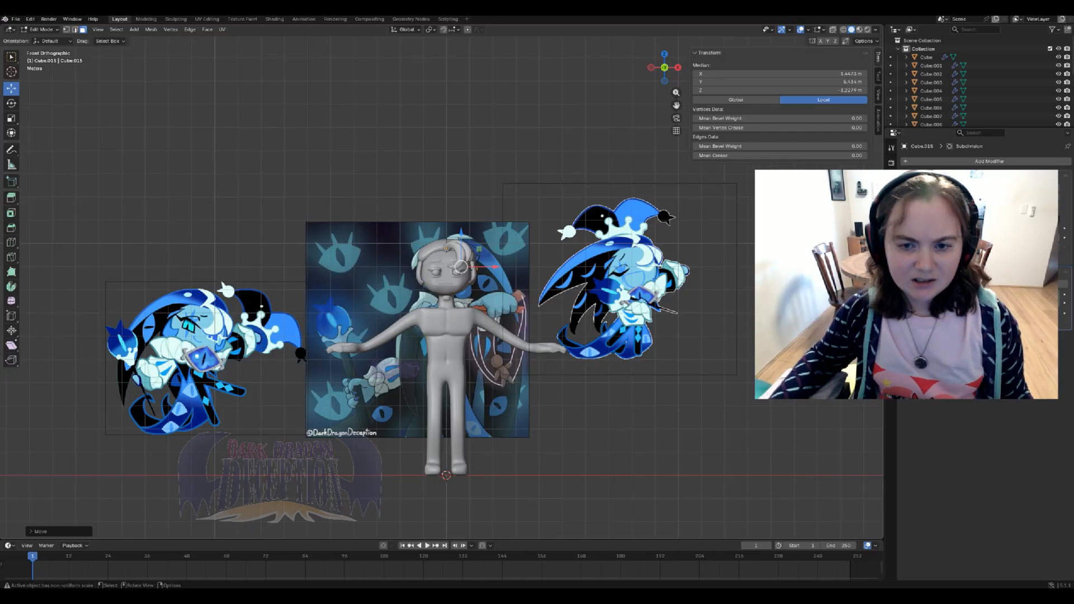
middle_click_drag(459, 239, 718, 212, "shift")
scroll(718, 211, "up", 3)
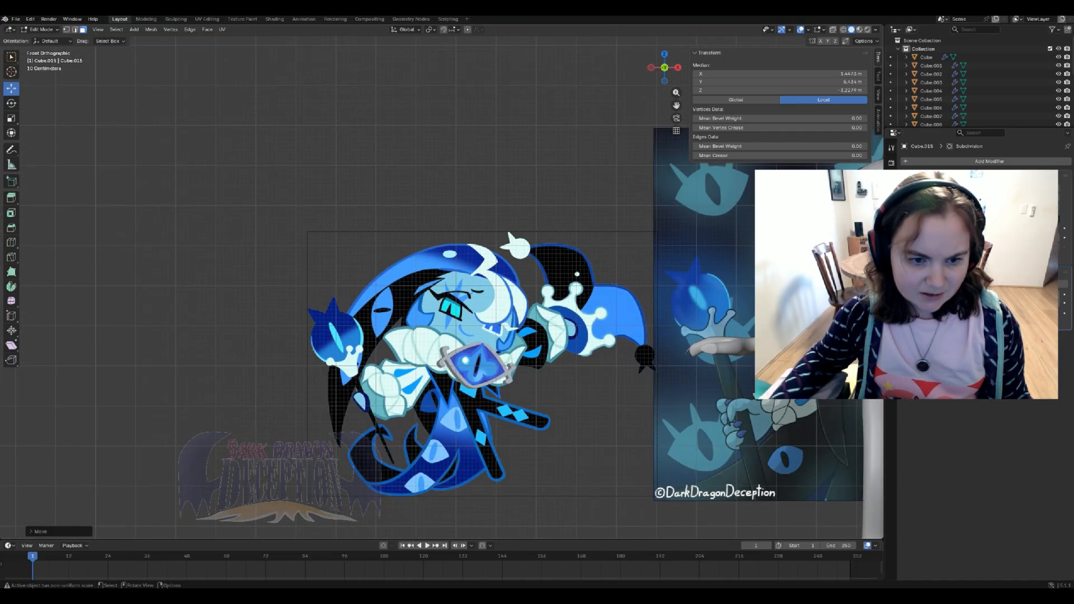
scroll(442, 285, "down", 4)
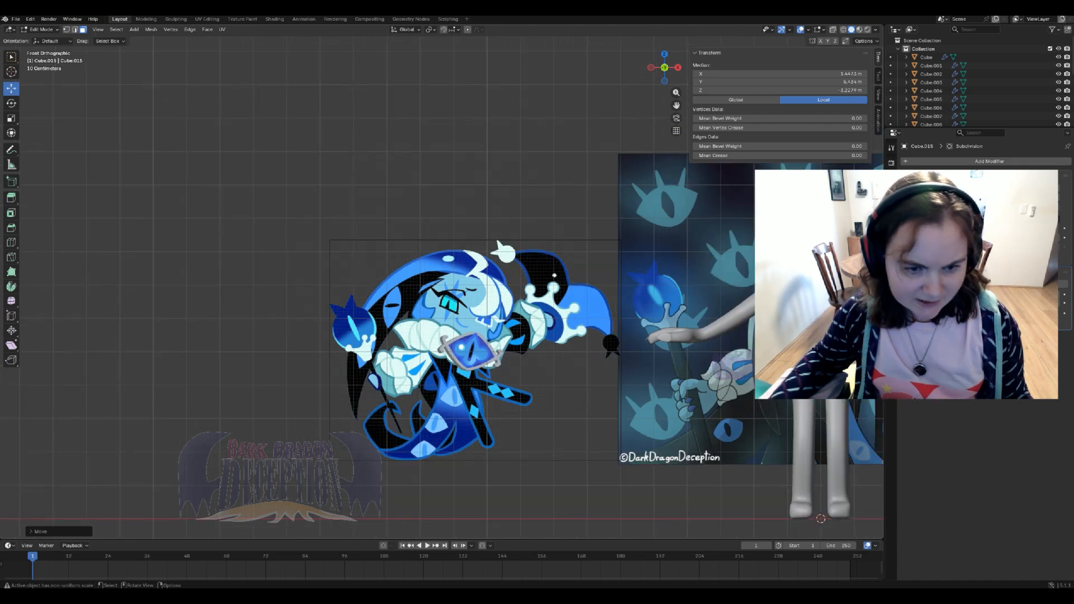
middle_click_drag(718, 212, 528, 239, "shift")
key("KP_3")
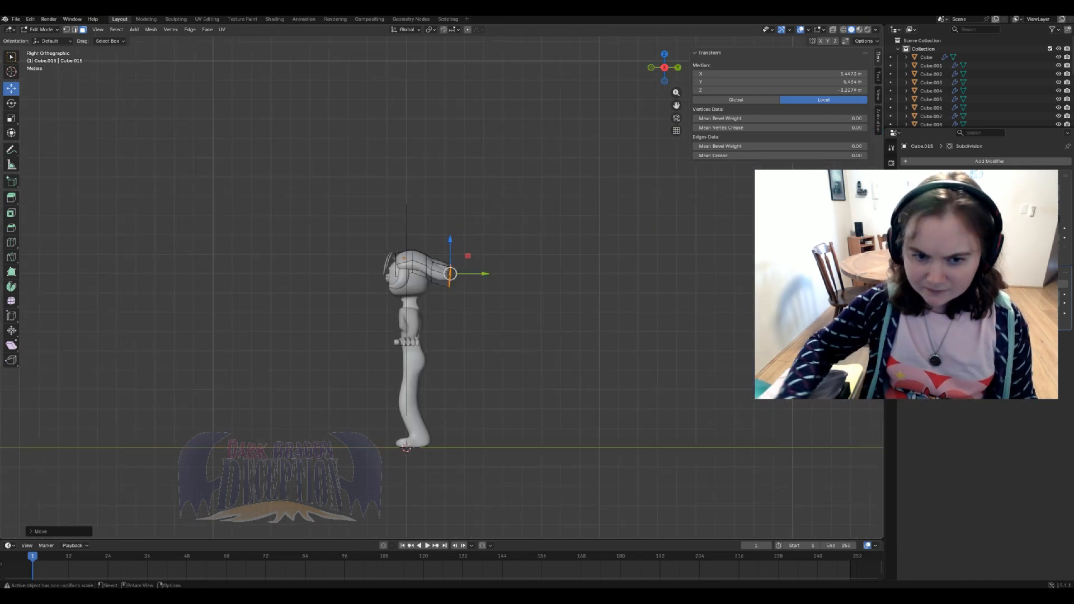
scroll(442, 286, "up", 4)
left_click(500, 266)
left_click_drag(518, 247, 526, 263)
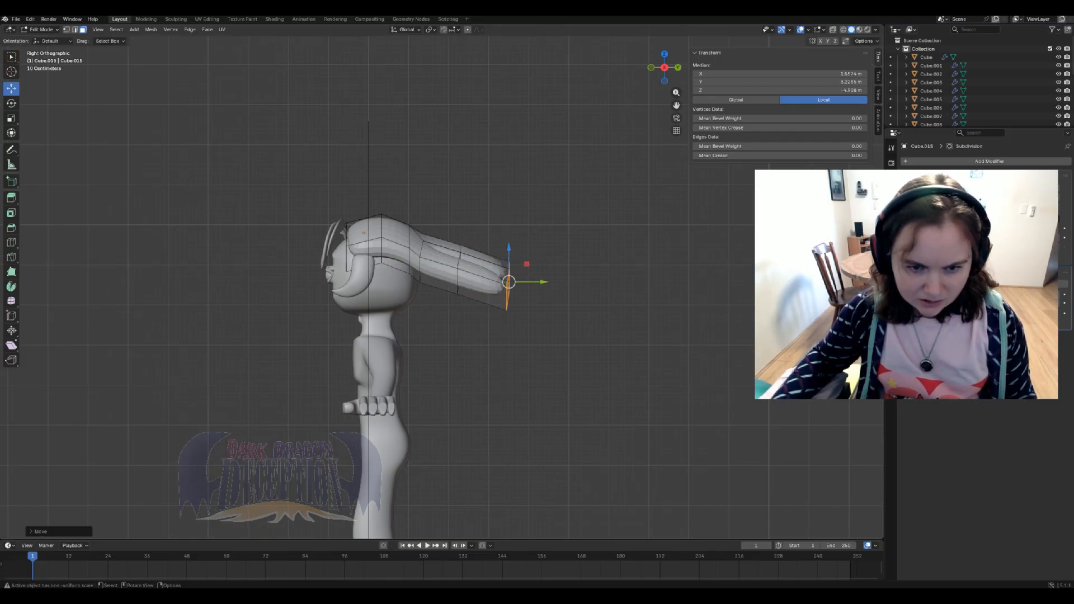
- Extrude the strand ends two more segments backward, moving the new ends down
key("e")
left_click(546, 264)
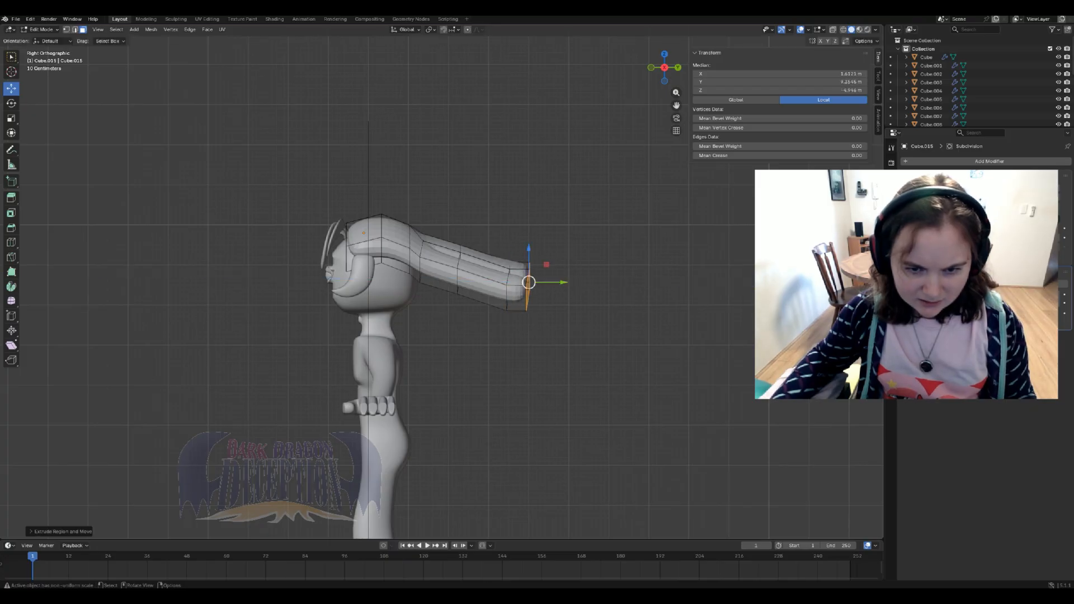
left_click_drag(546, 264, 548, 272)
key("e")
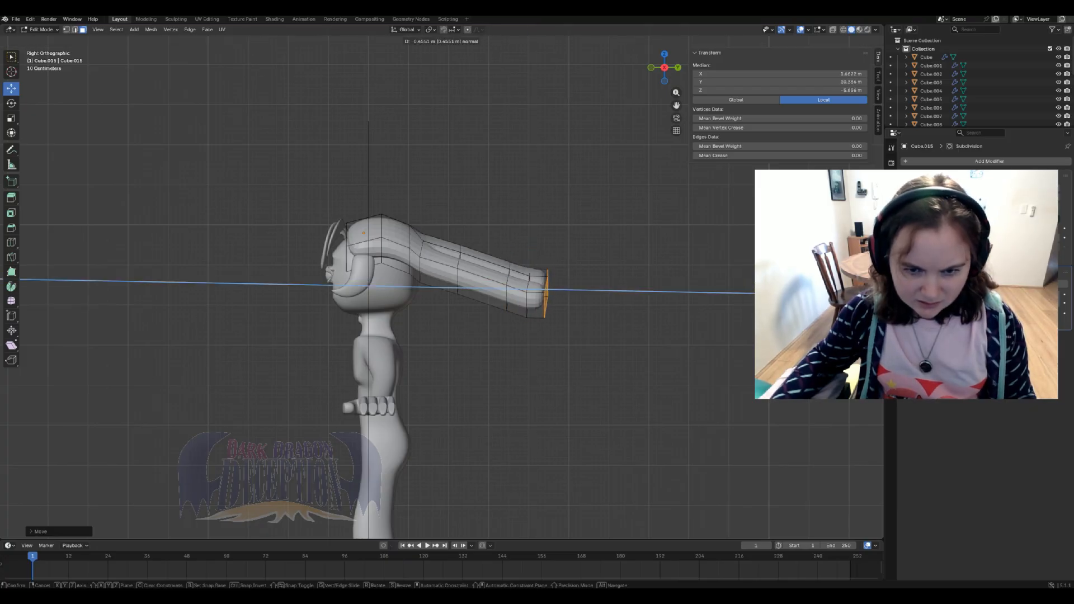
left_click(599, 272)
left_click_drag(600, 272, 681, 328)
- Lengthen the back strands with two further extrusions of their end faces
key("e")
left_click(636, 290)
key("e")
left_click(696, 296)
- Move the central strand's end face along X toward the mirror line to narrow the tip, and switch to edge selection
scroll(681, 328, "down", 4)
middle_click_drag(680, 327, 651, 338)
scroll(534, 285, "up", 3)
middle_click_drag(534, 286, 528, 273)
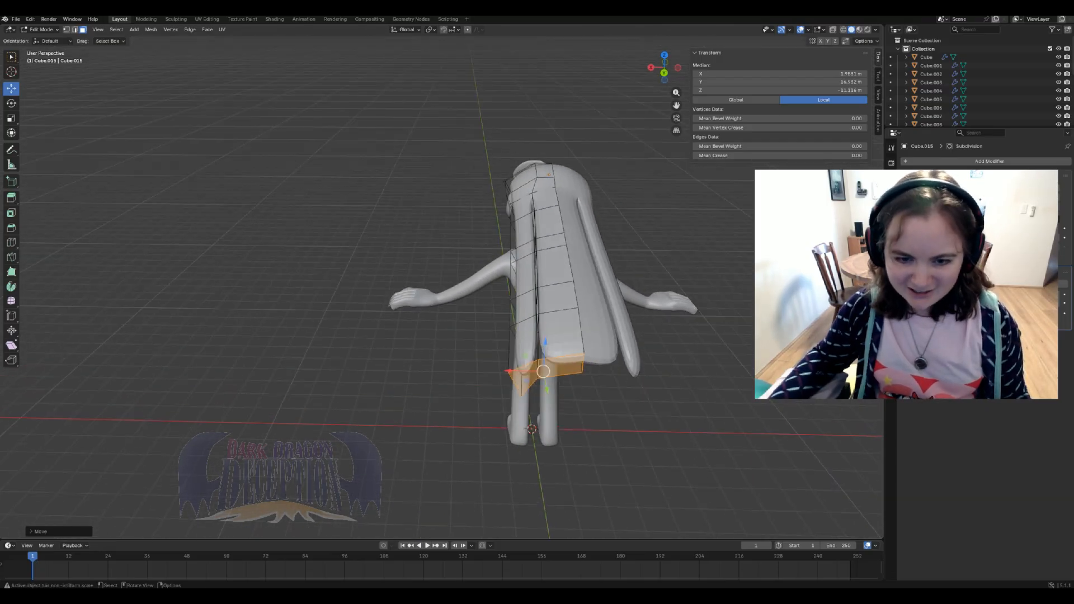
left_click(561, 366)
key("g")
key("x")
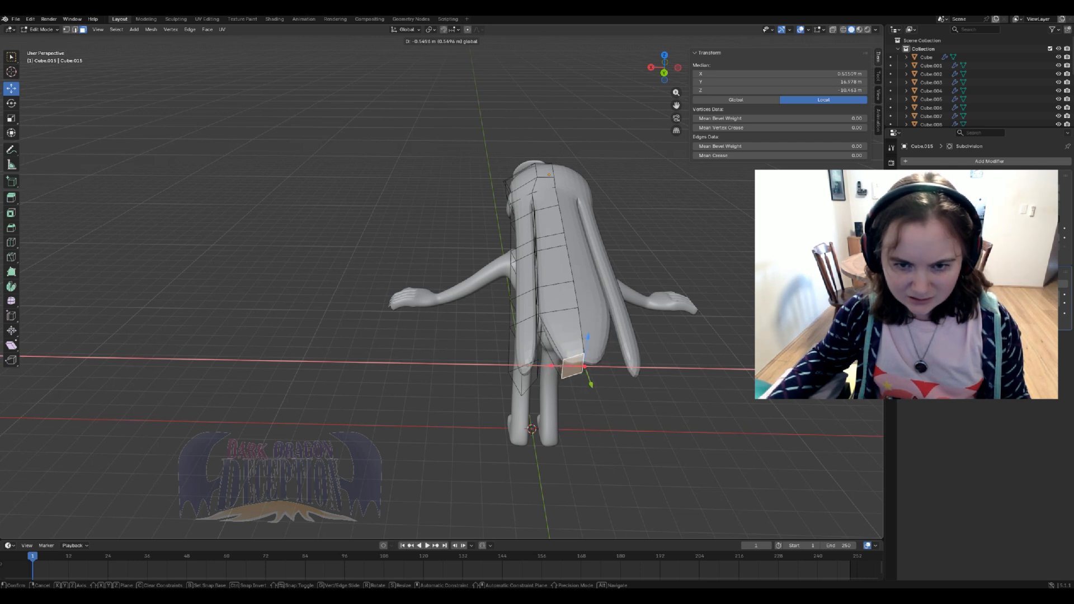
key("Return")
key("2")
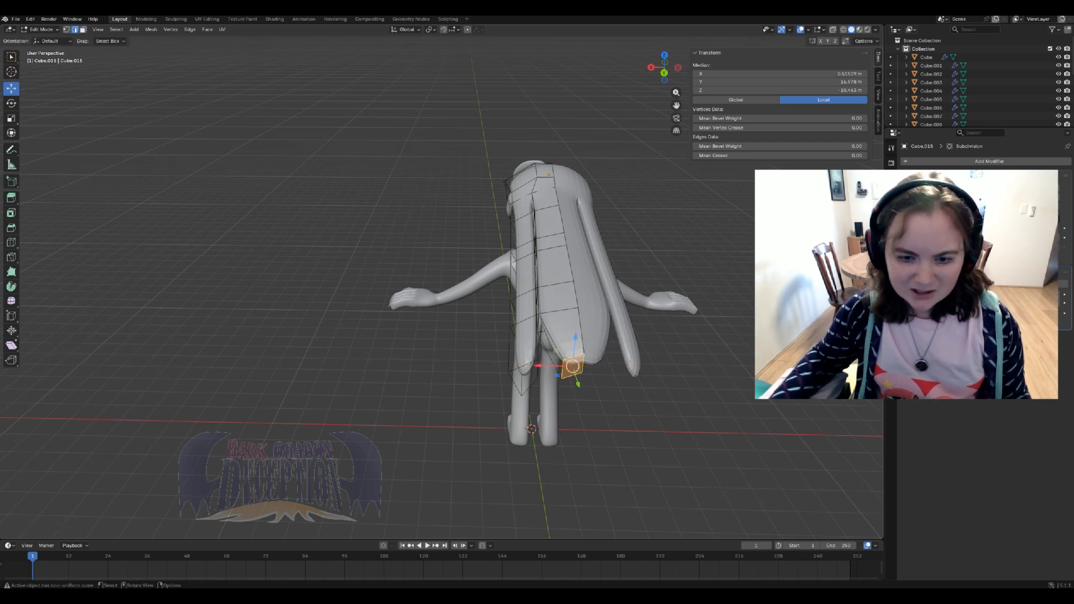
- Reshape the central back strand's tip edge by moving it along Y and raising it slightly
middle_click_drag(534, 192, 475, 181)
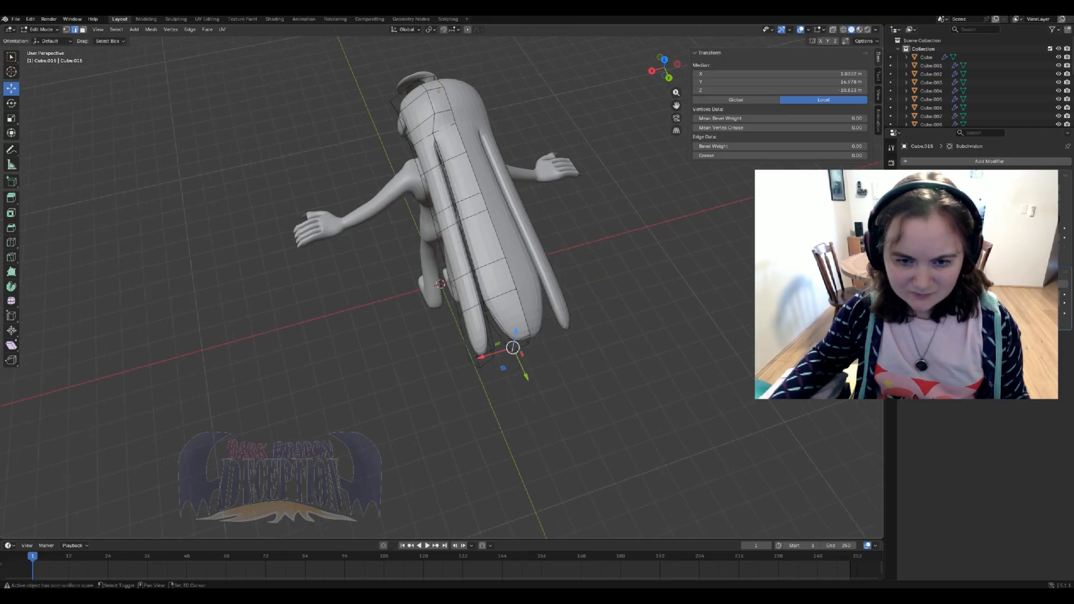
scroll(476, 180, "up", 3)
key("g")
key("y")
left_click_drag(577, 407, 575, 403)
middle_click_drag(575, 403, 531, 196)
left_click_drag(511, 163, 511, 143)
- Adjust the edges beside the split between the central and outer back strands by shifting them along X, checking them in wireframe
left_click(443, 179)
middle_click_drag(442, 178, 450, 242)
left_click_drag(450, 241, 492, 239)
left_click(479, 196)
scroll(493, 263, "up", 3)
key("shift+z")
middle_click_drag(494, 319, 532, 313)
key("shift+z")
left_click_drag(503, 323, 514, 323)
middle_click_drag(514, 323, 535, 314)
left_click(539, 283)
left_click_drag(504, 280, 514, 279)
- Select the central strand's edge loop on the mirror line and move it outward along X to expose the seam
scroll(514, 280, "down", 6)
middle_click_drag(515, 280, 508, 357)
key("Tab")
key("Tab")
scroll(501, 355, "up", 3)
left_click(508, 357, "alt")
key("g")
key("x")
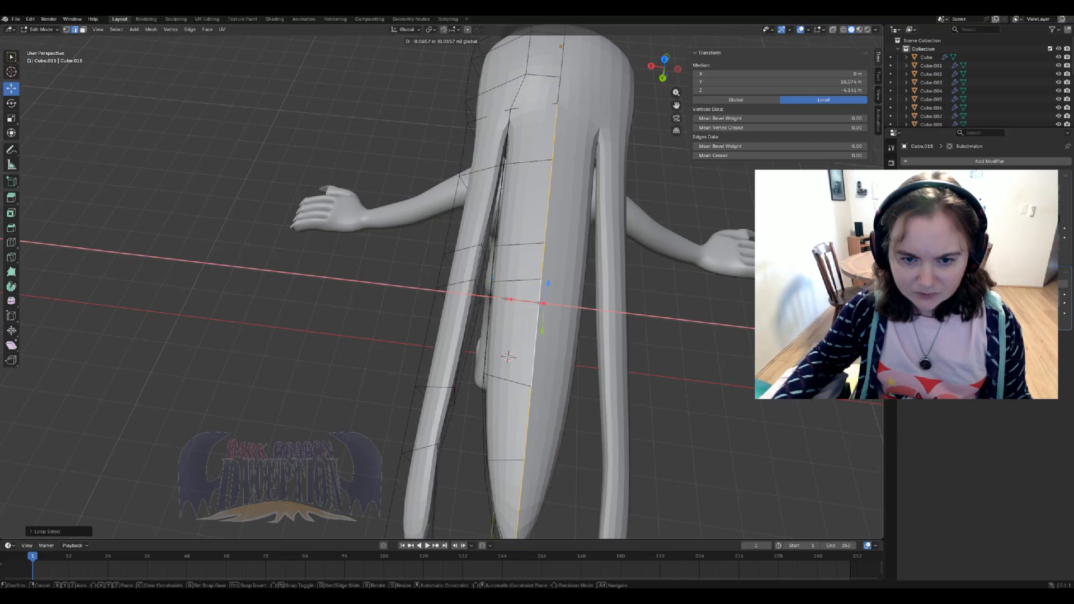
key("Return")
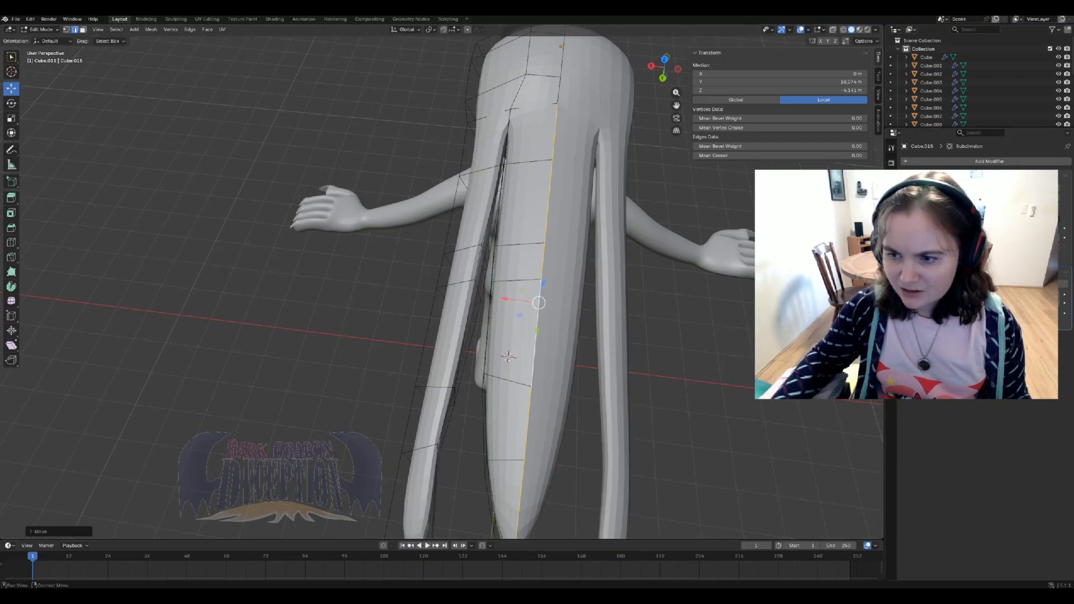
key("g")
key("x")
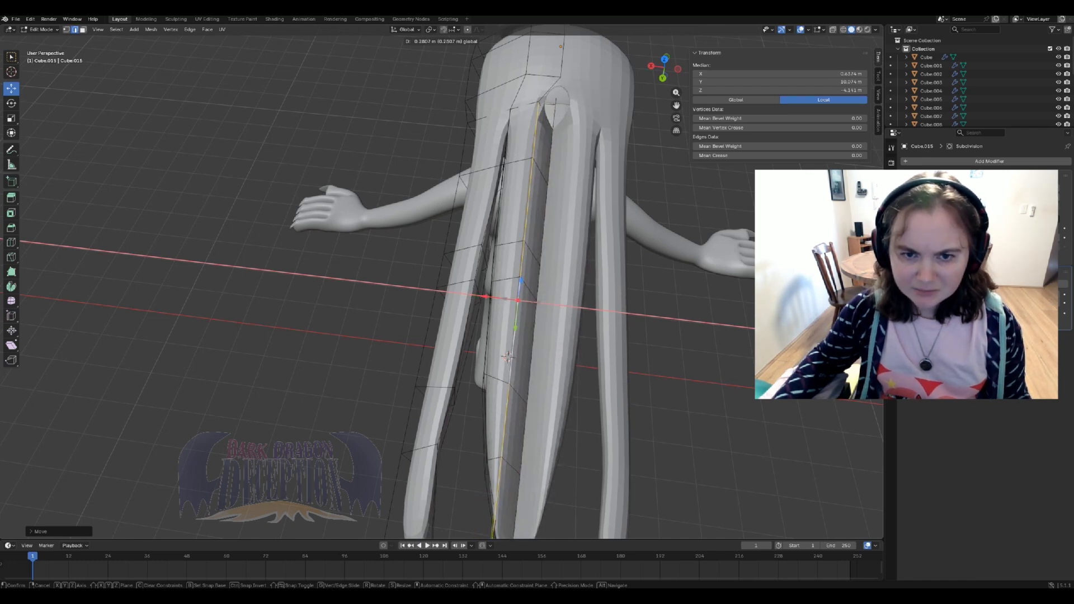
left_click(507, 356)
middle_click_drag(507, 356, 523, 267)
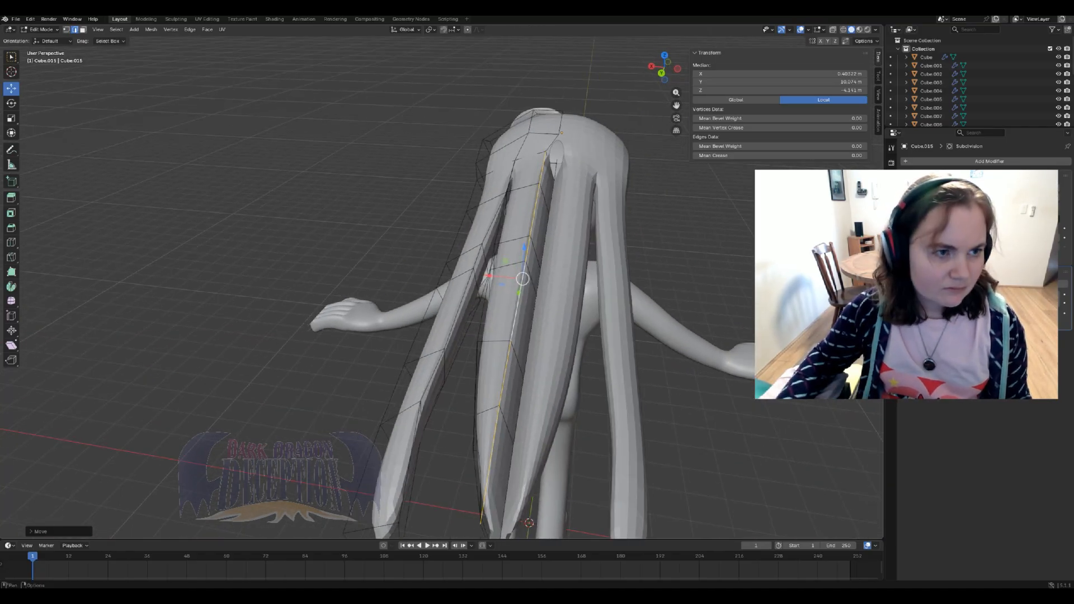
- Select the strip of inner faces along the central strand's mirror seam and delete those faces
key("alt+a")
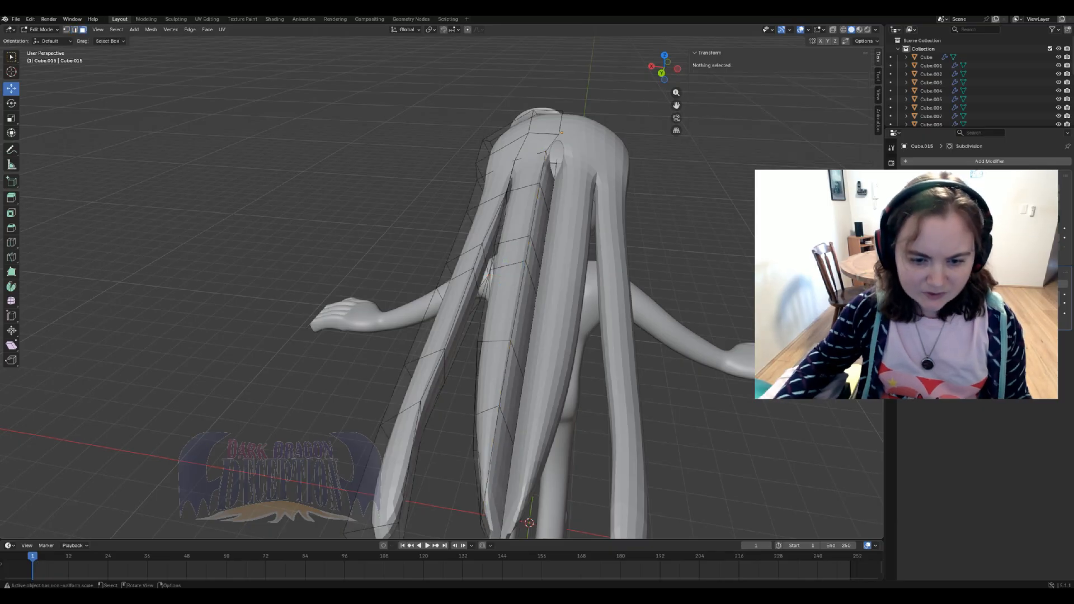
left_click(498, 475)
left_click(512, 392, "shift")
left_click(525, 319, "shift")
left_click(533, 266, "shift")
left_click(539, 226, "shift")
left_click(547, 167, "shift")
key("x")
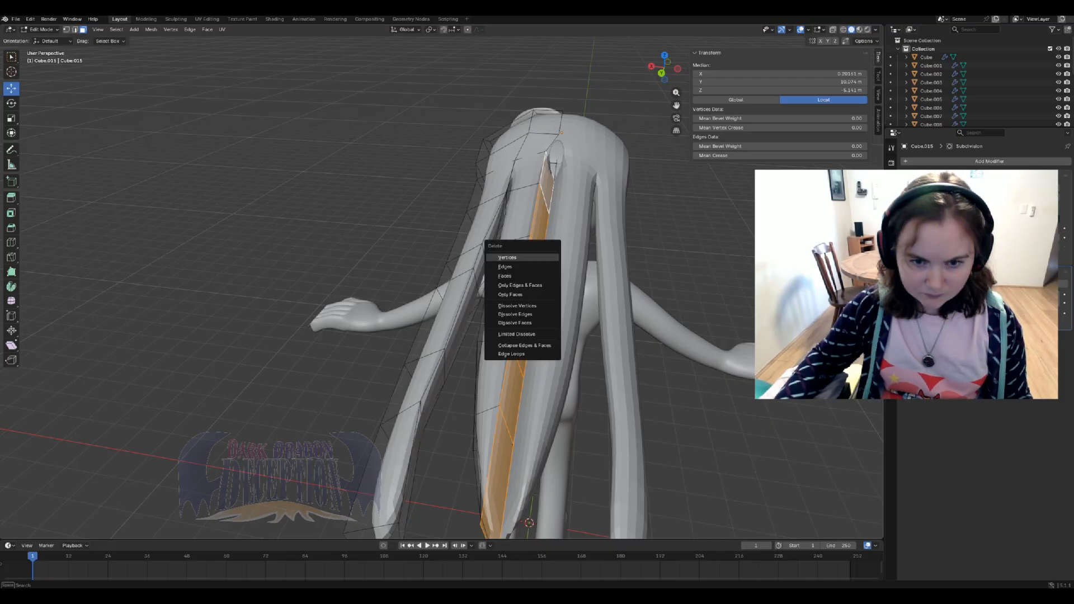
left_click(523, 276)
middle_click_drag(537, 302, 515, 291)
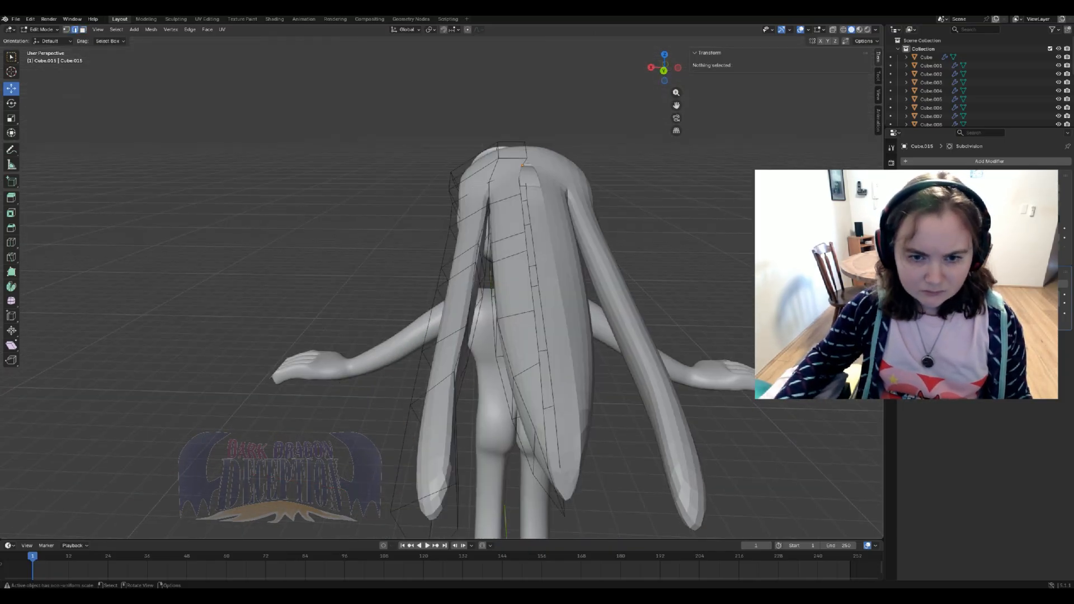
- Select the central strand's open seam edge loop and move it along X to the mirror line, closing the gap
left_click(523, 167, "alt")
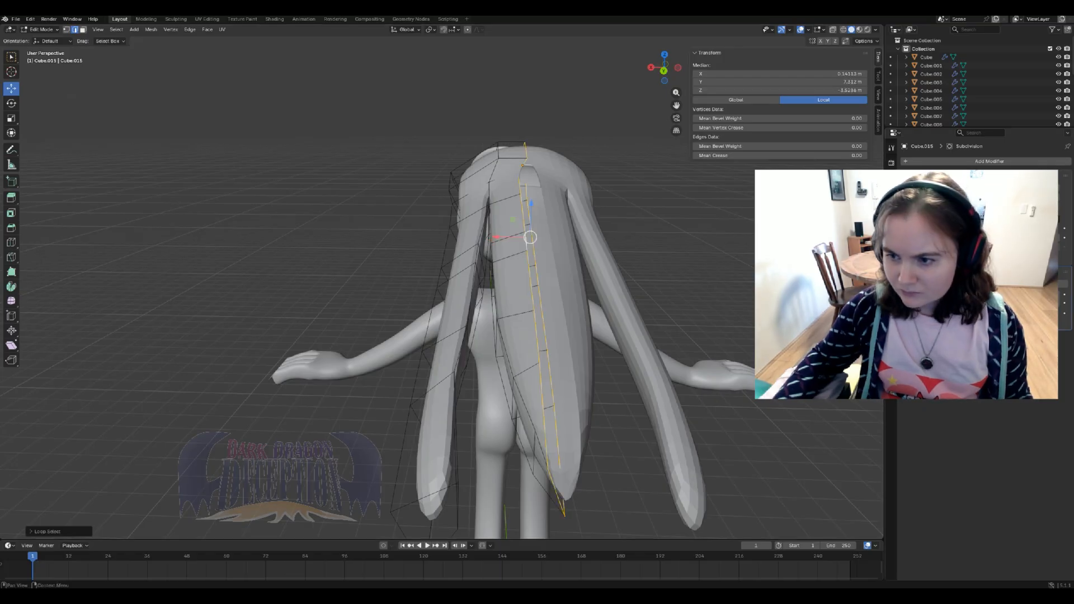
middle_click_drag(537, 303, 537, 268)
key("g")
key("x")
left_click_drag(595, 253, 596, 253)
key("Tab")
middle_click_drag(381, 314, 326, 524)
- Pull the outer strand's lower outer edges nearest the head outward and down to widen the strand's base
key("Tab")
left_click(302, 218)
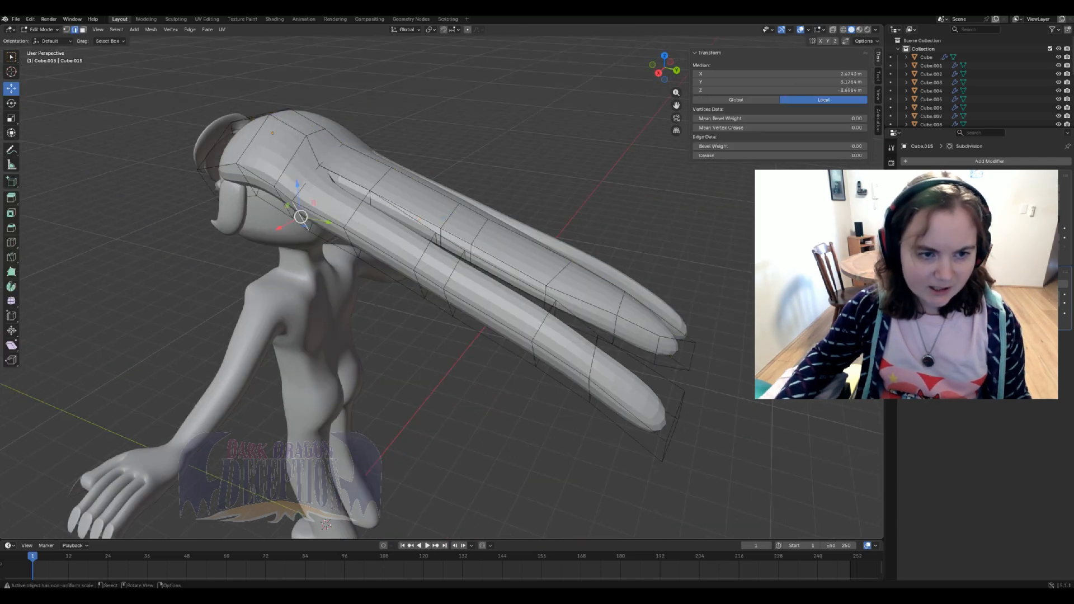
left_click_drag(260, 213, 261, 238)
left_click(302, 216)
left_click(351, 242)
left_click_drag(332, 255, 305, 273)
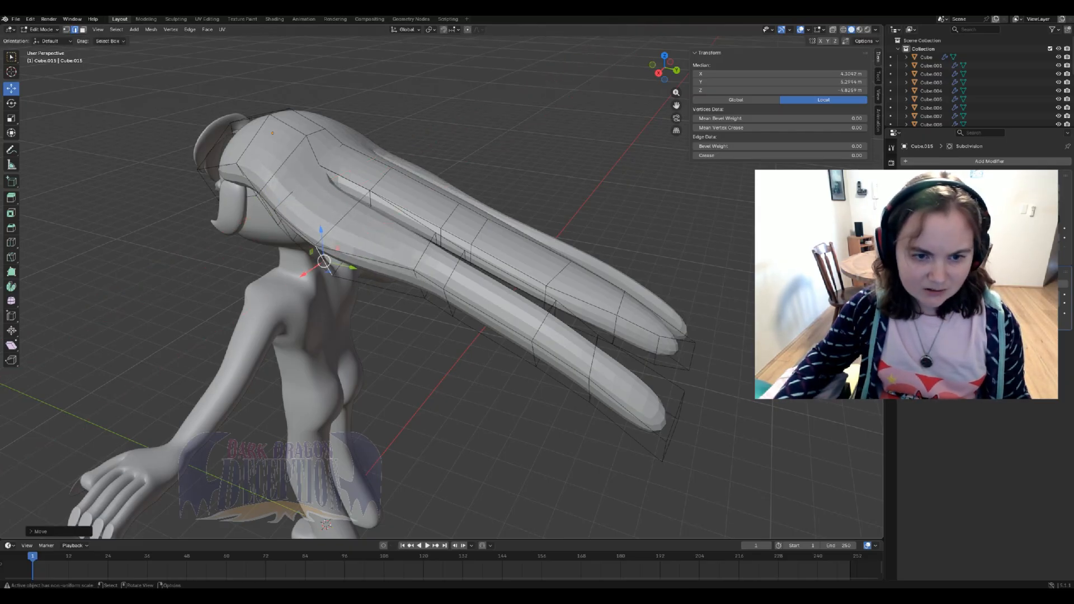
left_click(428, 280)
left_click_drag(403, 299, 417, 332)
- Pull two more outer-side edges farther along the outer strand outward to widen its lower half
left_click(449, 302)
left_click(533, 354)
left_click_drag(516, 371, 509, 379)
middle_click_drag(510, 379, 474, 358)
left_click(563, 406)
left_click_drag(541, 414, 525, 419)
middle_click_drag(525, 419, 490, 410)
- Move the outer strand's tip edge inward along X to taper the end
left_click(619, 461)
middle_click_drag(619, 461, 608, 431)
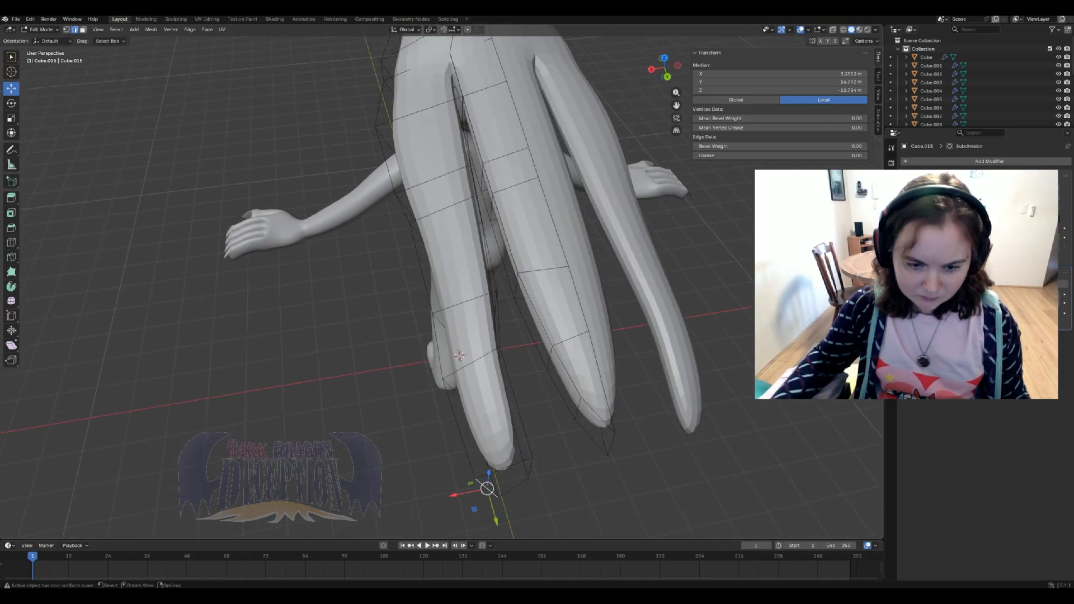
left_click_drag(487, 488, 496, 453)
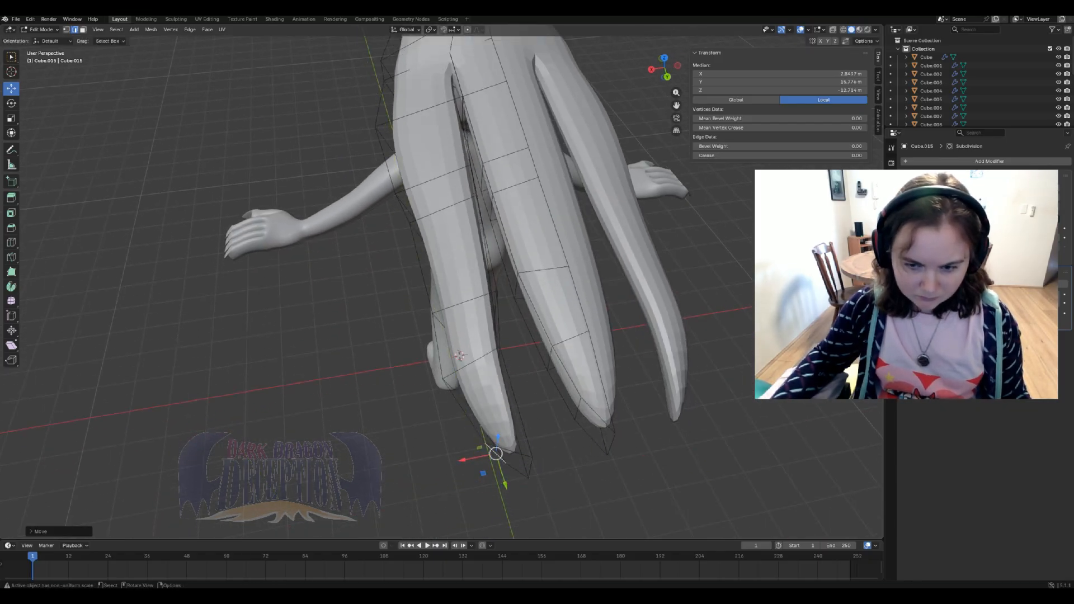
- In top wireframe view, shift the outer strand's edges from the tip toward the middle along X to even the contour
key("KP_7")
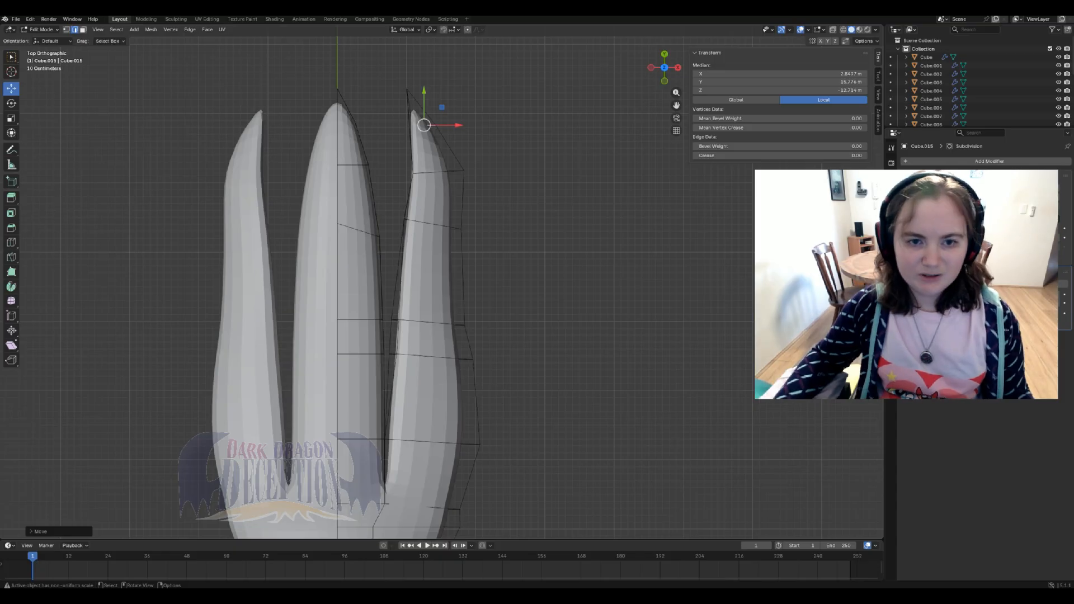
scroll(490, 230, "down", 3)
key("z")
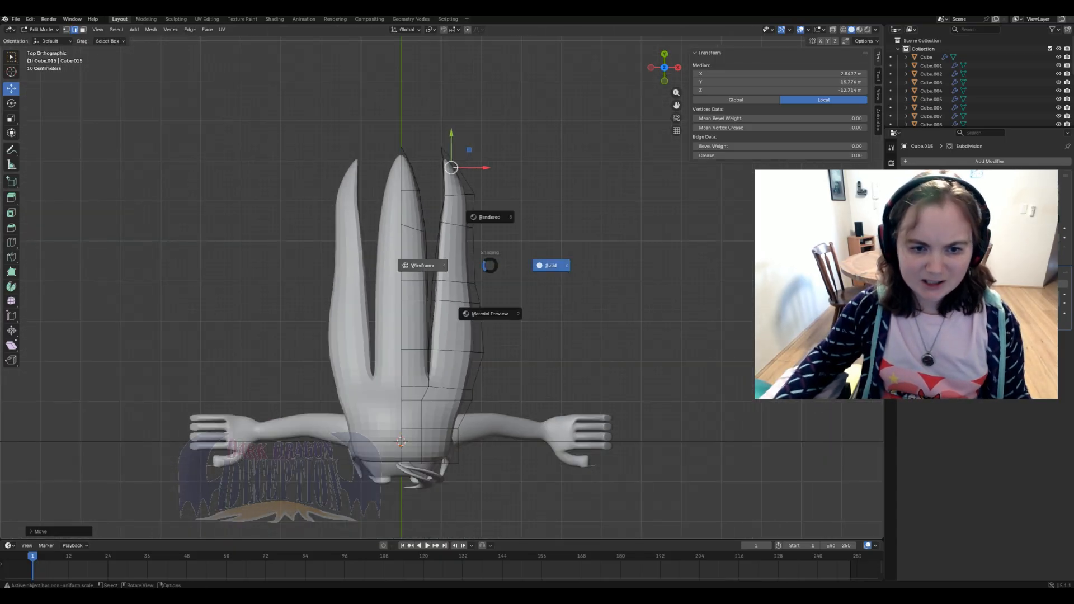
left_click(420, 264)
scroll(438, 241, "up", 3)
left_click_drag(489, 214, 522, 218)
left_click(486, 219)
left_click(489, 314)
left_click_drag(510, 314, 532, 348)
- Move the outer strand's side edges nearer the head outward along X, and restore solid shading
left_click(499, 348)
middle_click_drag(532, 348, 546, 244, "shift")
left_click(520, 328)
left_click_drag(542, 328, 544, 329)
left_click(500, 393)
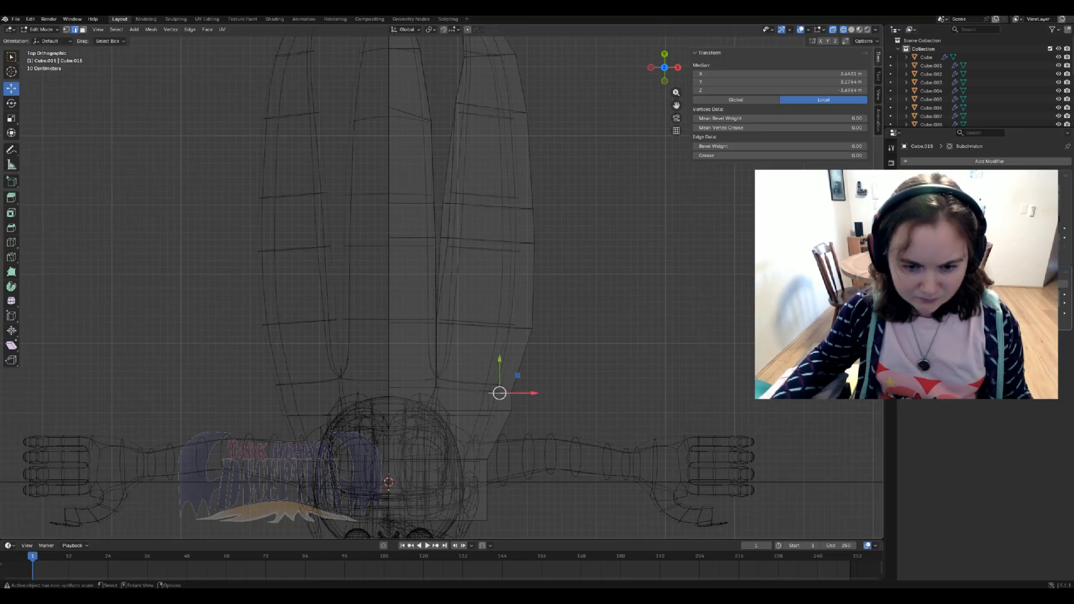
left_click_drag(528, 393, 541, 394)
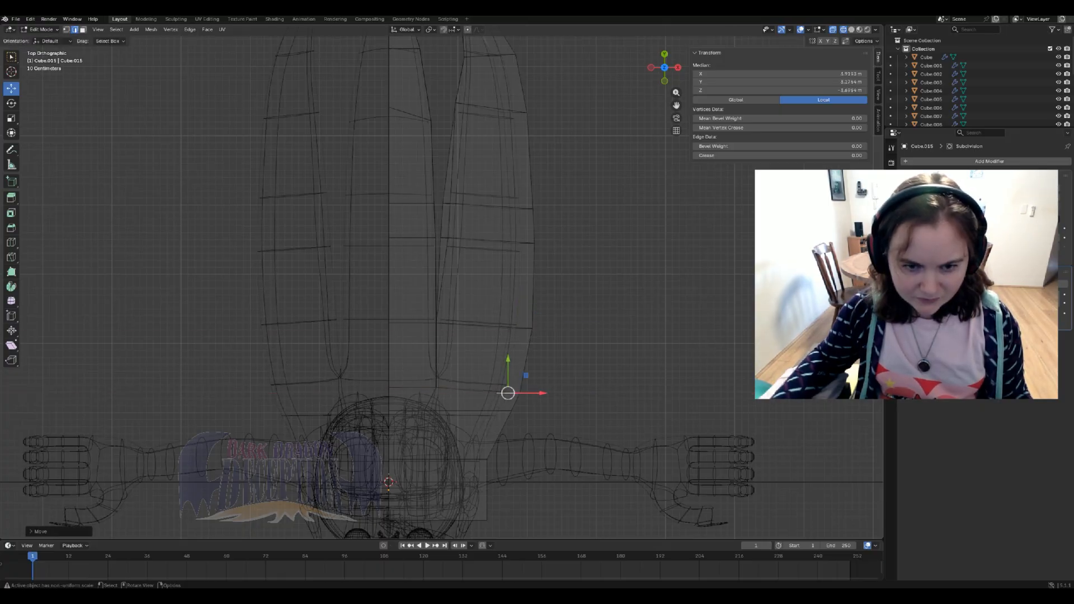
key("Tab")
key("z")
left_click(487, 359)
- From behind, raise the outer strand's drooping end edges and shift them slightly outward along X
middle_click_drag(442, 280, 588, 322)
key("Tab")
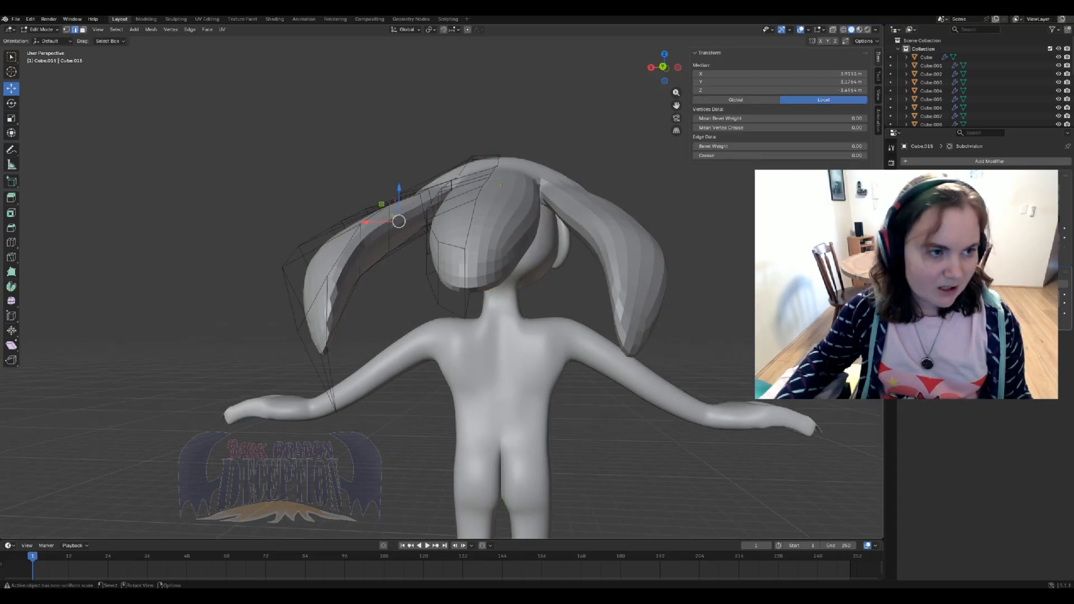
left_click_drag(317, 338, 317, 295)
left_click_drag(284, 327, 276, 327)
left_click_drag(310, 294, 310, 285)
- Refine the curve of the outer strand's end by moving its side and tip edges along X
key("Tab")
middle_click_drag(310, 285, 302, 150)
key("Tab")
left_click_drag(385, 349, 370, 349)
middle_click_drag(371, 349, 343, 347)
left_click(373, 389)
middle_click_drag(374, 390, 428, 398)
left_click_drag(448, 407, 429, 409)
- Select two faces on the outer strand's underside and inset them
key("Tab")
middle_click_drag(430, 409, 565, 405)
key("Tab")
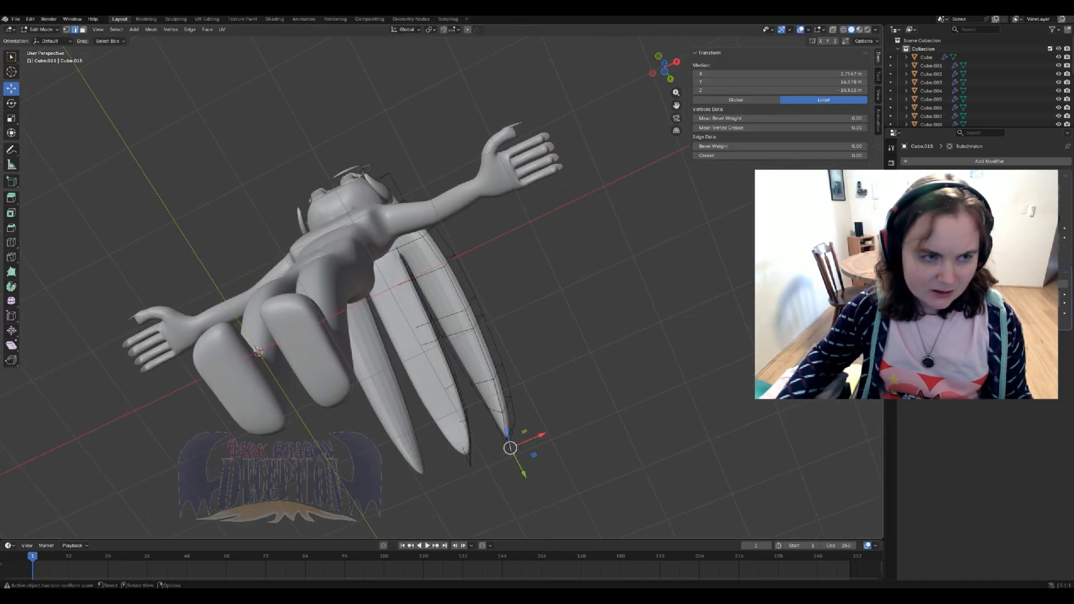
left_click(439, 294)
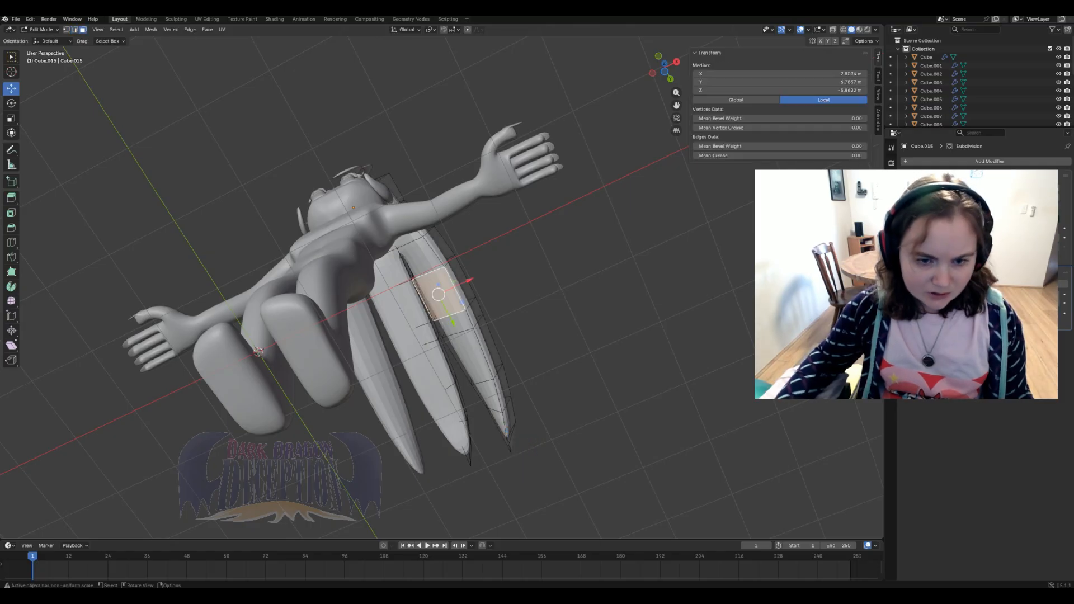
left_click(473, 358, "shift")
middle_click_drag(473, 358, 459, 375)
scroll(459, 375, "up", 3)
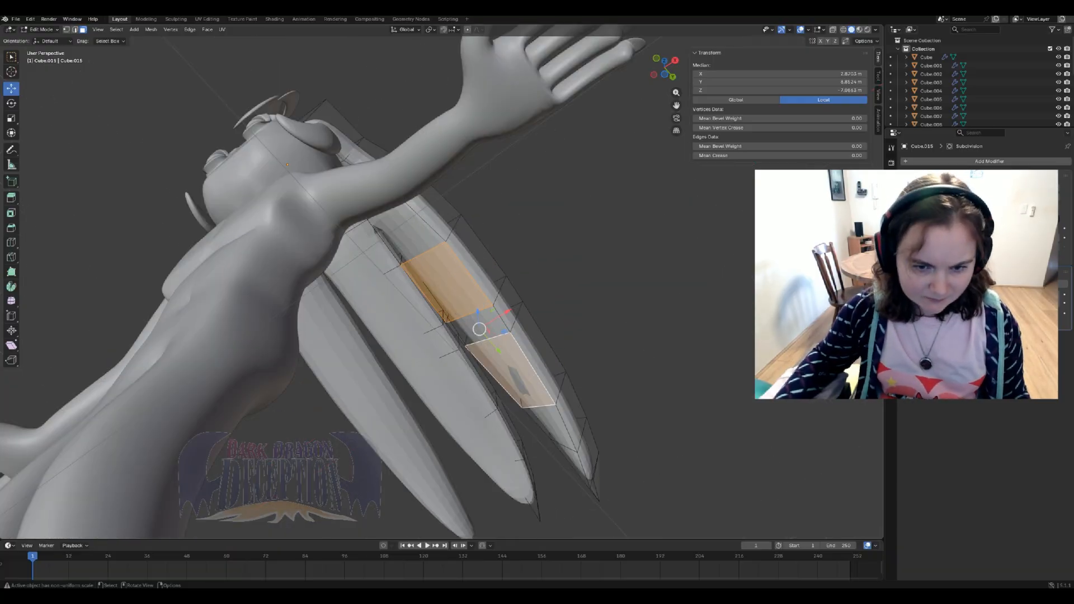
key("i")
key("Return")
- Extrude the outer strand's two inset faces inward to form recesses on its underside
middle_click_drag(493, 358, 428, 390)
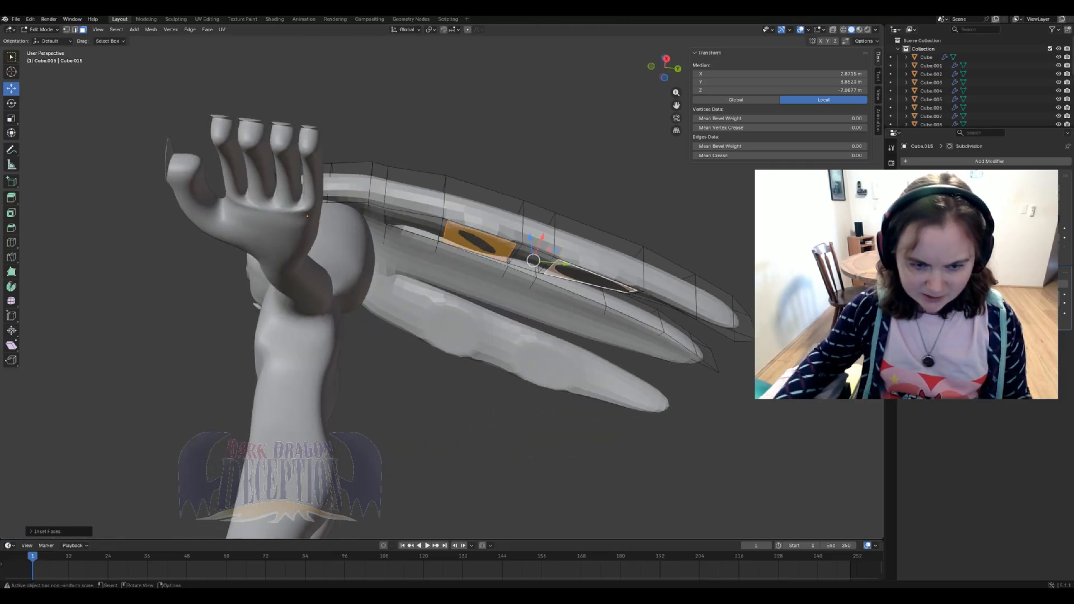
key("e")
key("Return")
middle_click_drag(428, 390, 392, 345)
- Try to inset two faces on the central strand's underside
left_click(522, 280)
middle_click_drag(522, 280, 453, 375)
left_click(494, 144, "shift")
middle_click_drag(494, 144, 470, 268, "shift")
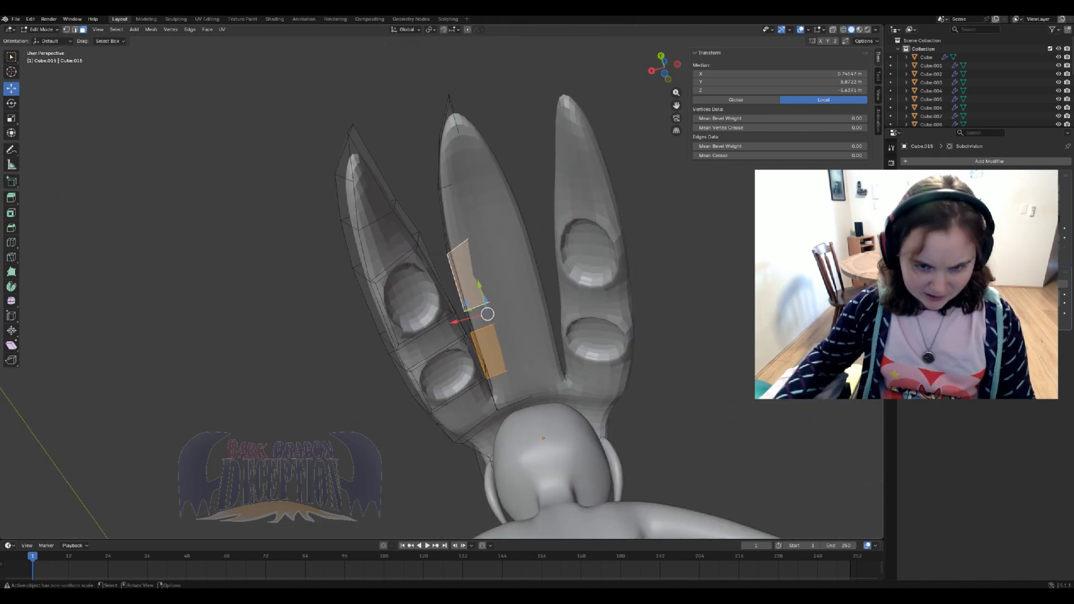
key("i")
key("Return")
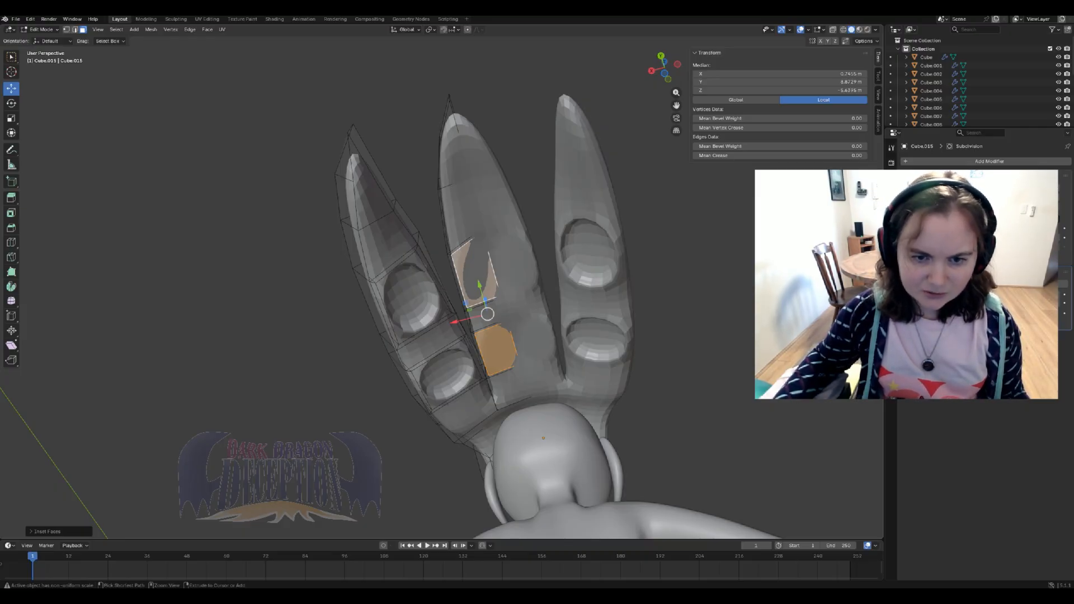
key("ctrl+z")
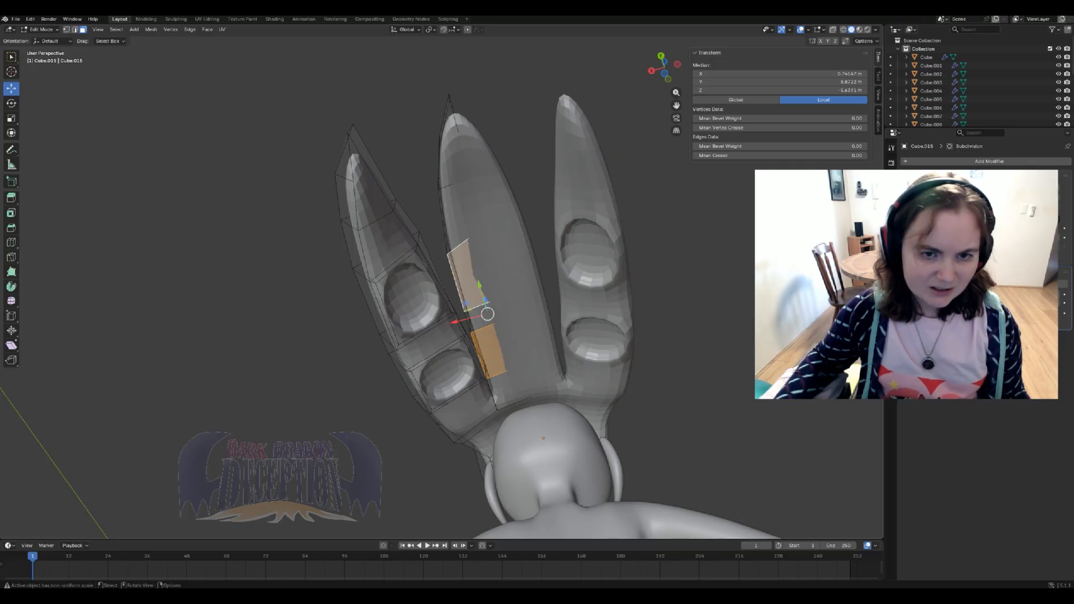
- Add a single lengthwise loop cut along the central strand's underside
left_click(12, 242)
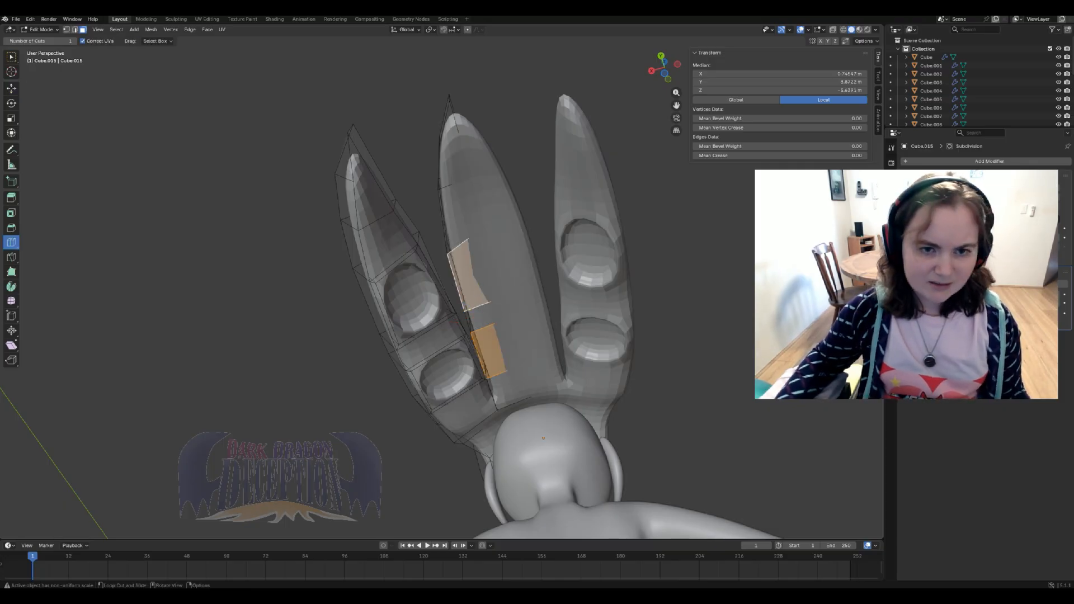
left_click(467, 240)
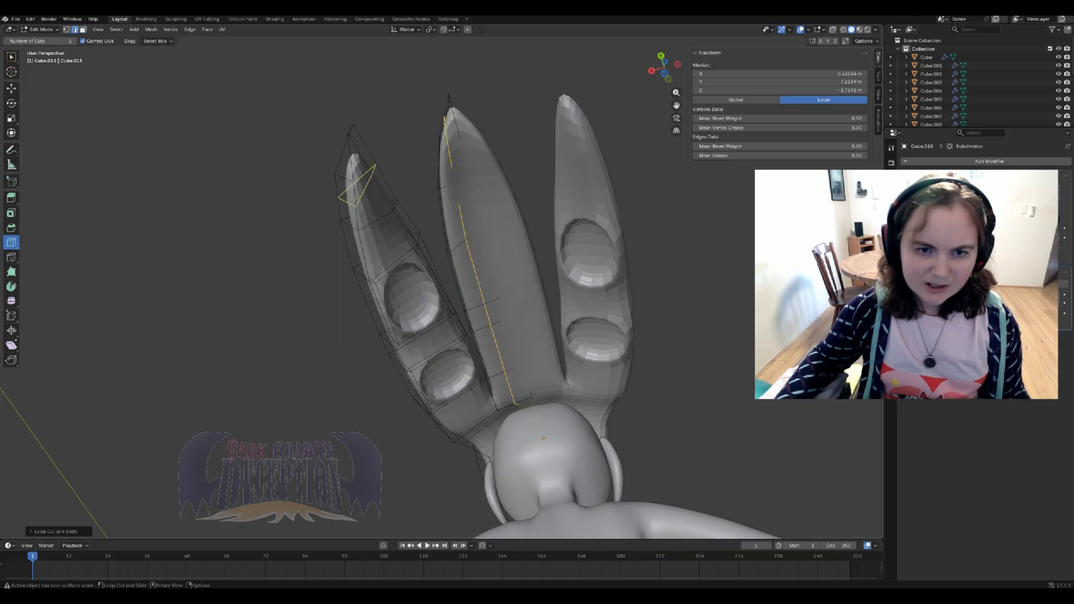
left_click(12, 88)
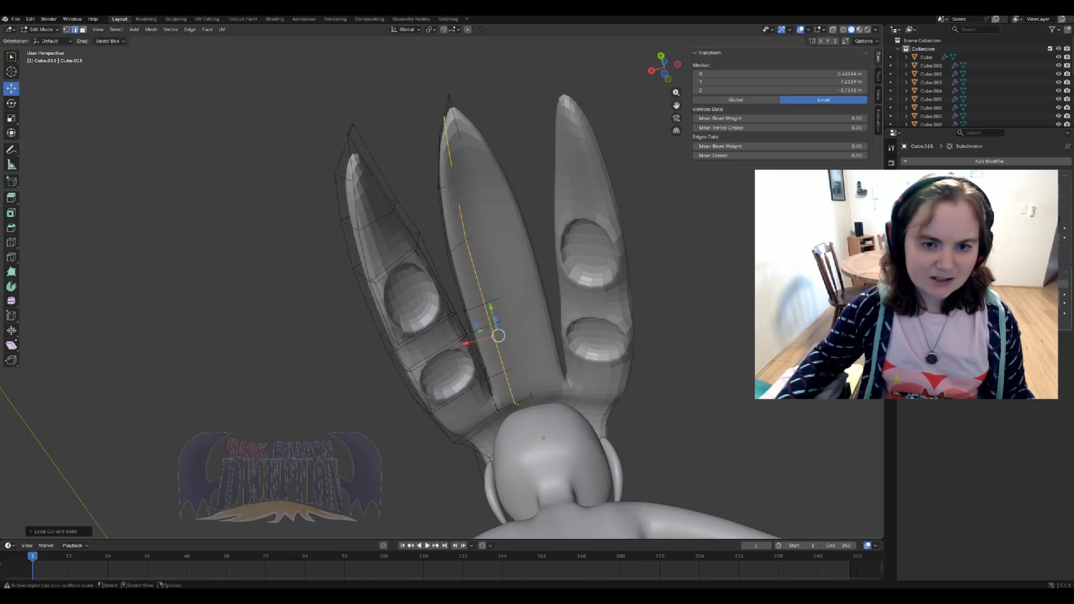
- Select the middle edges of the central strand's new loop, shift them outward along X and adjust them slightly along Z
left_click(475, 273)
left_click(462, 221, "shift")
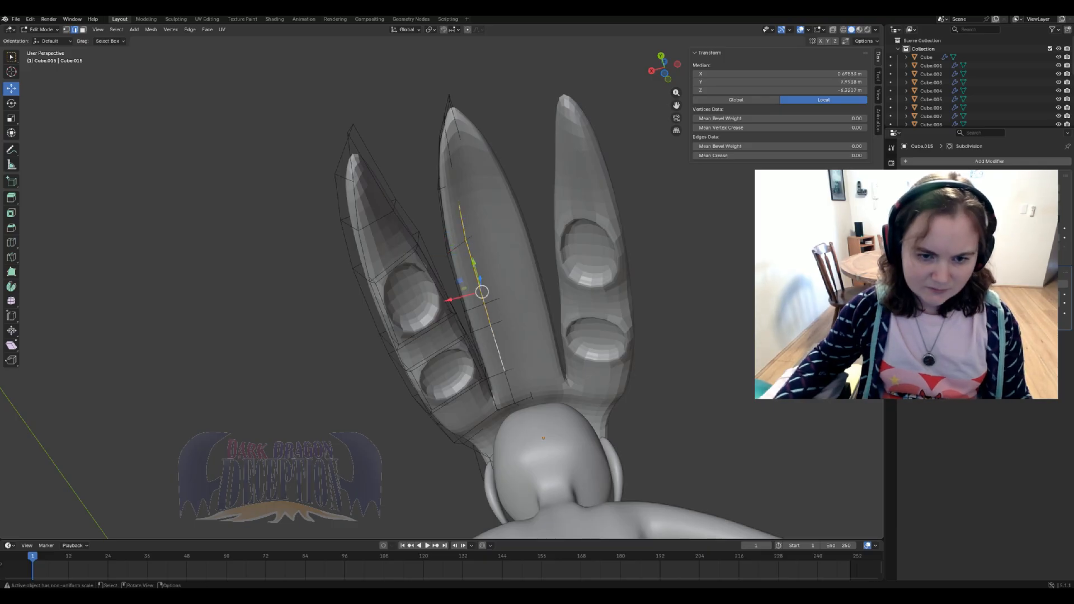
left_click_drag(450, 300, 442, 301)
middle_click_drag(443, 302, 520, 336)
left_click_drag(461, 234, 461, 241)
middle_click_drag(493, 283, 498, 204)
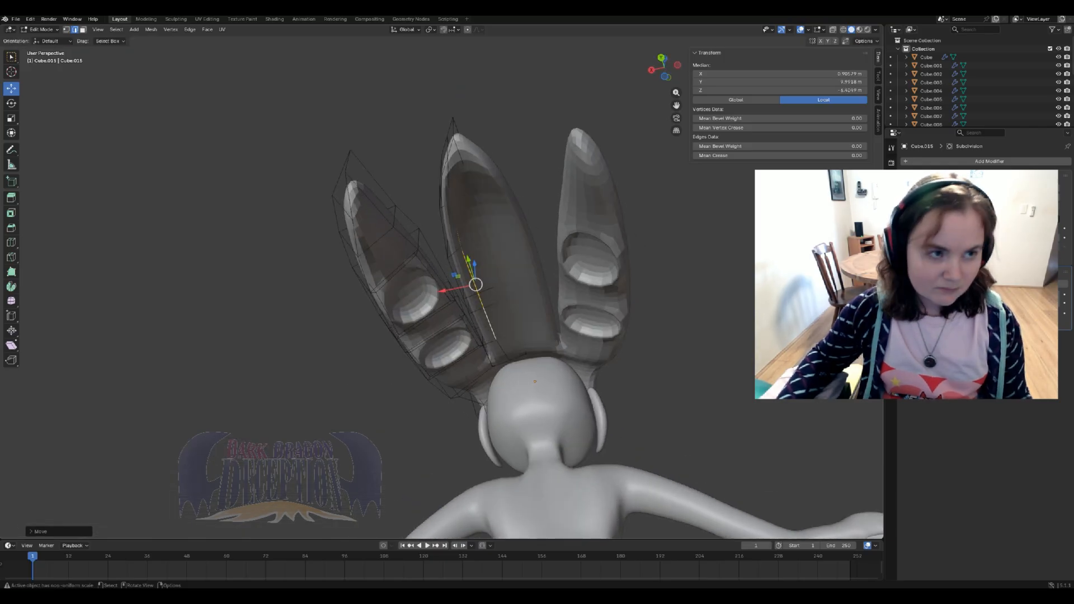
- Extrude two faces beside the new loop on the central strand's underside inward
key("alt+a")
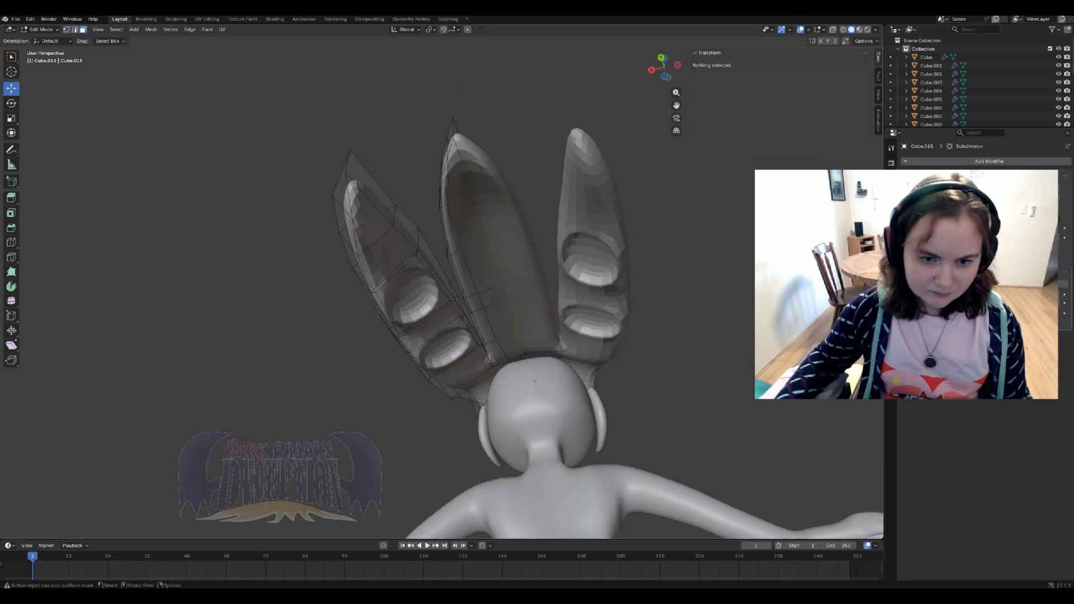
left_click(478, 266)
left_click(492, 317, "shift")
key("e")
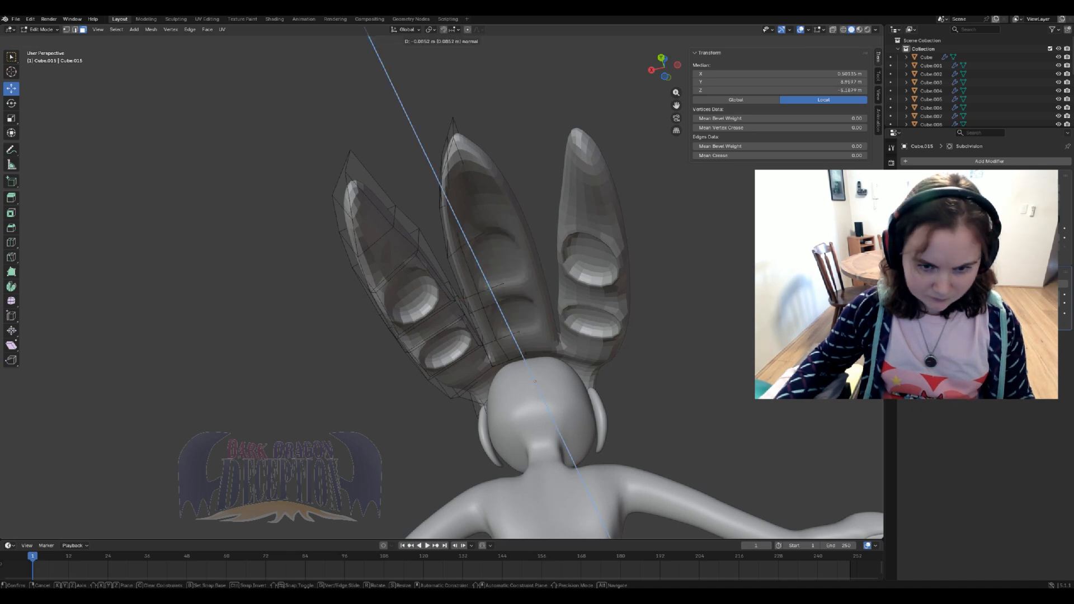
key("Return")
- Move the central strand's extruded underside faces along Z and check the hair in object mode
middle_click_drag(448, 252, 347, 346)
key("g")
key("z")
key("Return")
key("Tab")
scroll(442, 288, "up", 2)
scroll(442, 287, "down", 4)
- Select the upper faces along the central and outer strands and raise them along Z
key("Tab")
middle_click_drag(392, 288, 515, 288)
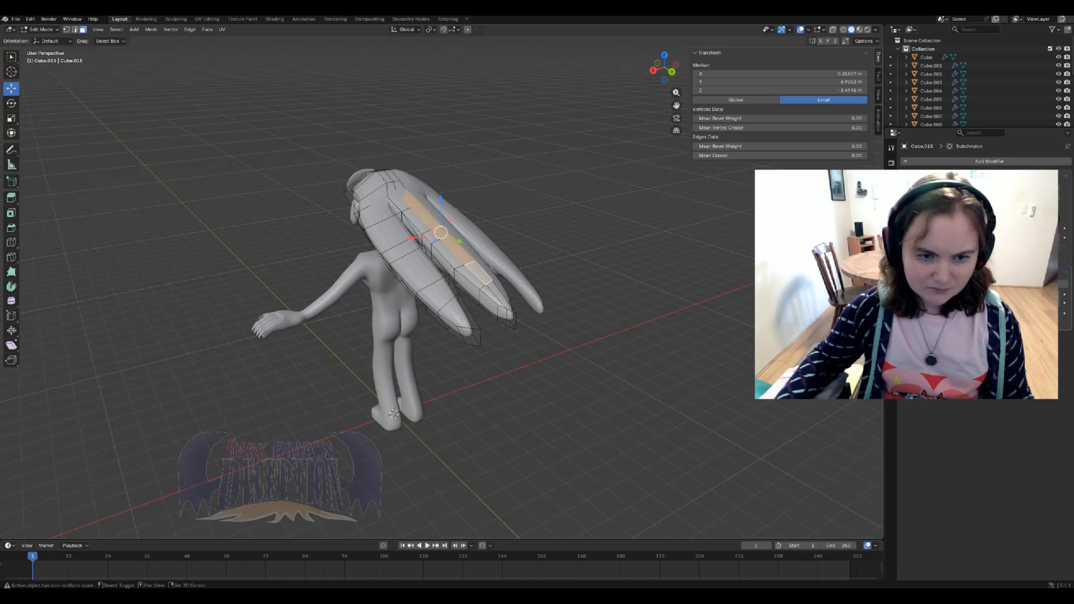
left_click(421, 275, "shift")
left_click(404, 254, "shift")
left_click(388, 235, "shift")
left_click(373, 214, "shift")
middle_click_drag(373, 214, 464, 179)
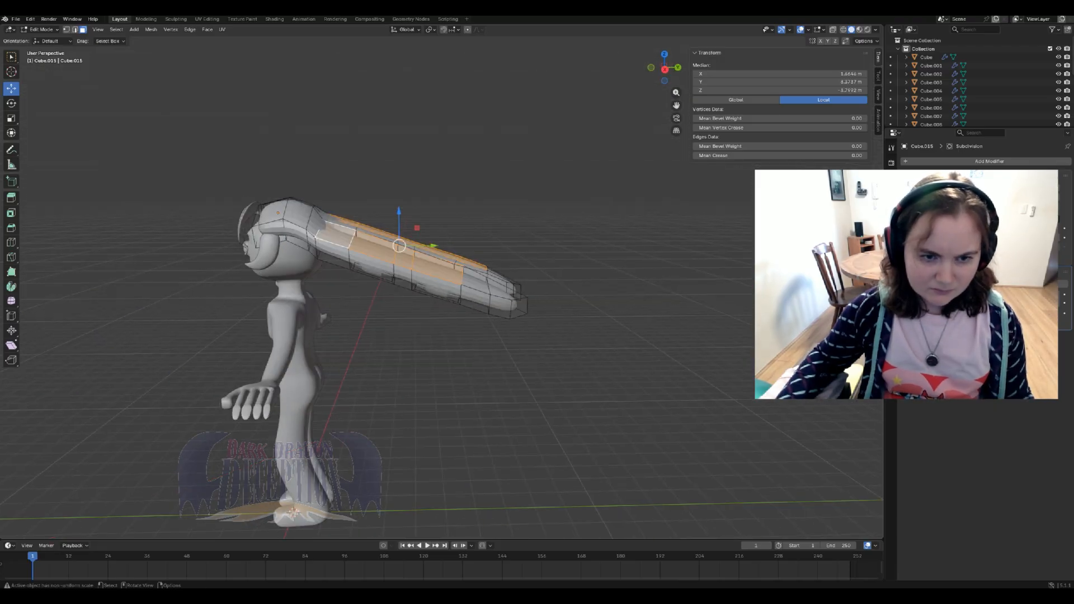
left_click_drag(399, 212, 399, 193)
middle_click_drag(399, 193, 492, 197)
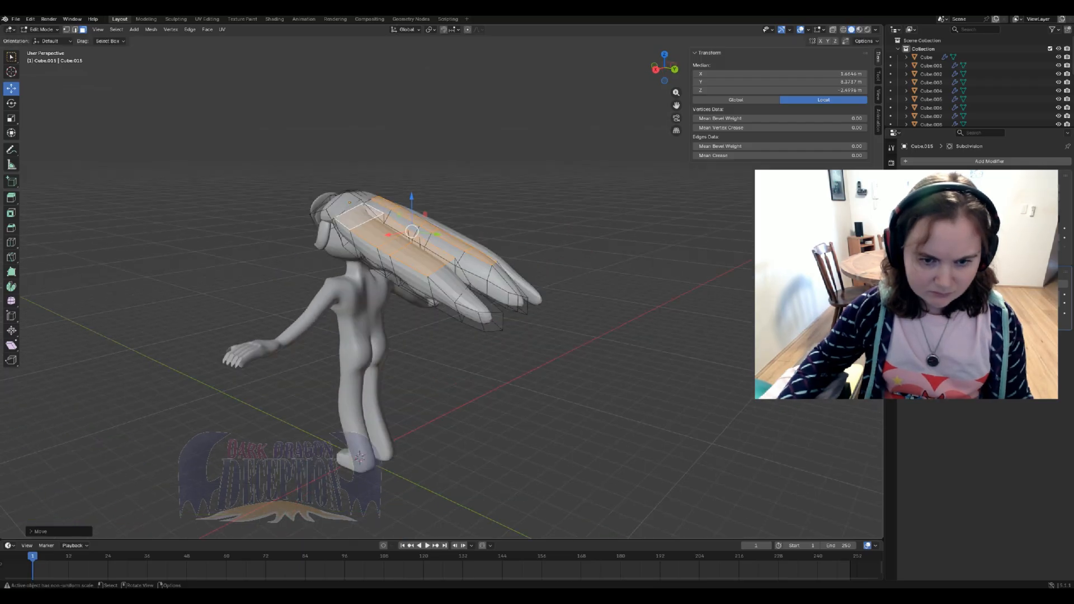
- Select an edge near the outer strand's tip, raise it along Z, and adjust an edge nearer the head the same way
key("2")
left_click(465, 286)
middle_click_drag(466, 280, 502, 258)
left_click_drag(480, 249, 481, 247)
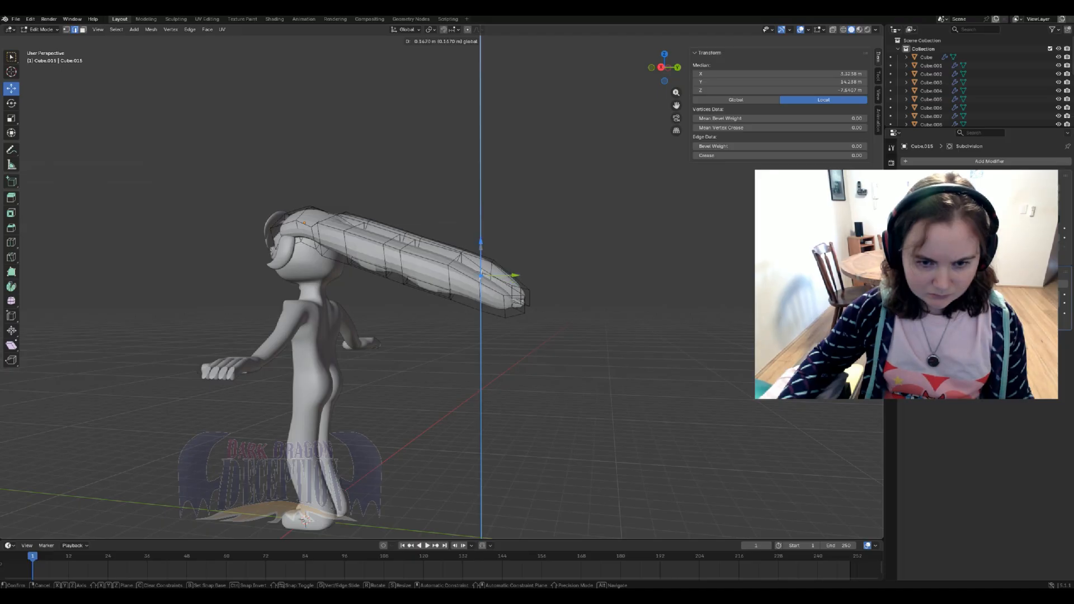
left_click(481, 247)
middle_click_drag(480, 247, 532, 208)
middle_click_drag(330, 309, 305, 254)
left_click_drag(308, 188, 307, 177)
key("Tab")
- Apply smooth shading to the hair piece
middle_click_drag(306, 185, 335, 336)
right_click(361, 242)
left_click(380, 247)
- Examine the recesses along the strands' underside in edit mode and the whole hair in object mode
key("Tab")
scroll(442, 286, "up", 2)
middle_click_drag(391, 280, 565, 288)
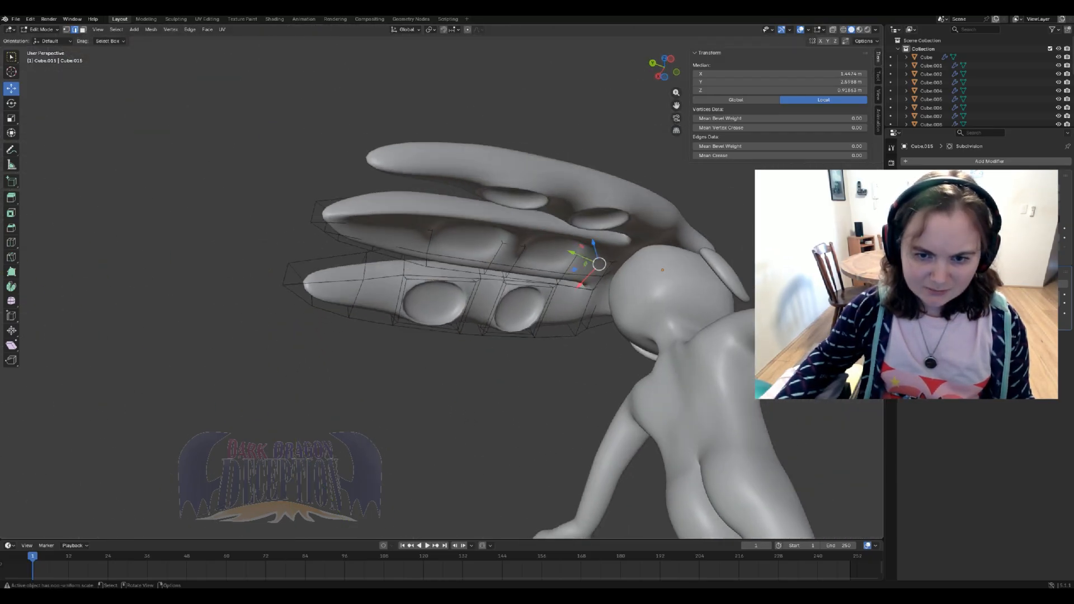
scroll(442, 287, "up", 4)
middle_click_drag(492, 279, 468, 305, "shift")
scroll(442, 287, "up", 2)
scroll(442, 286, "down", 3)
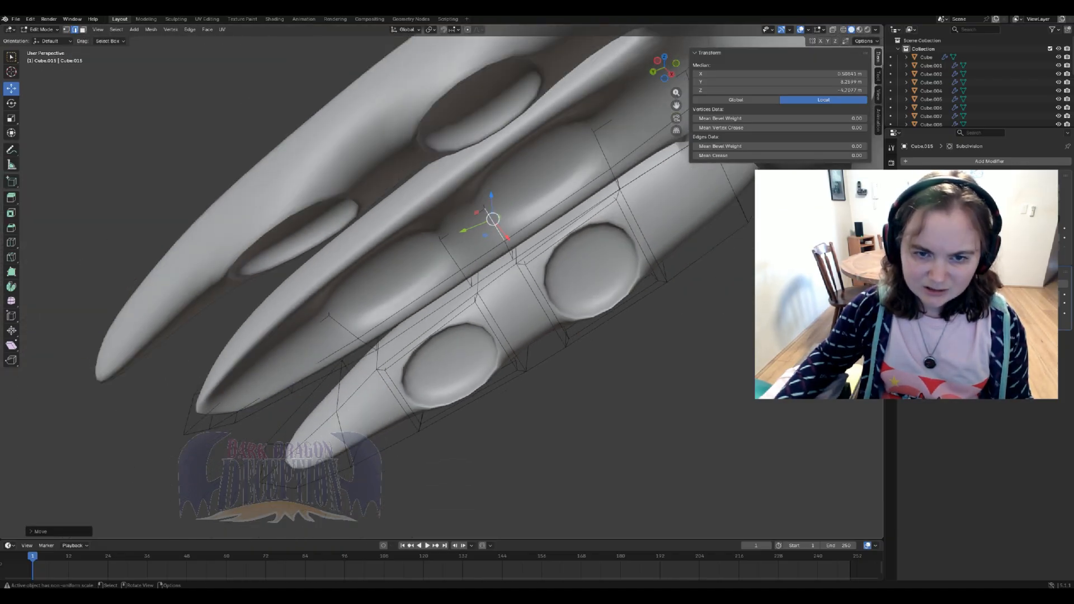
middle_click_drag(468, 306, 577, 280)
scroll(442, 286, "down", 8)
key("Tab")
middle_click_drag(443, 286, 571, 322)
scroll(973, 84, "down", 5)
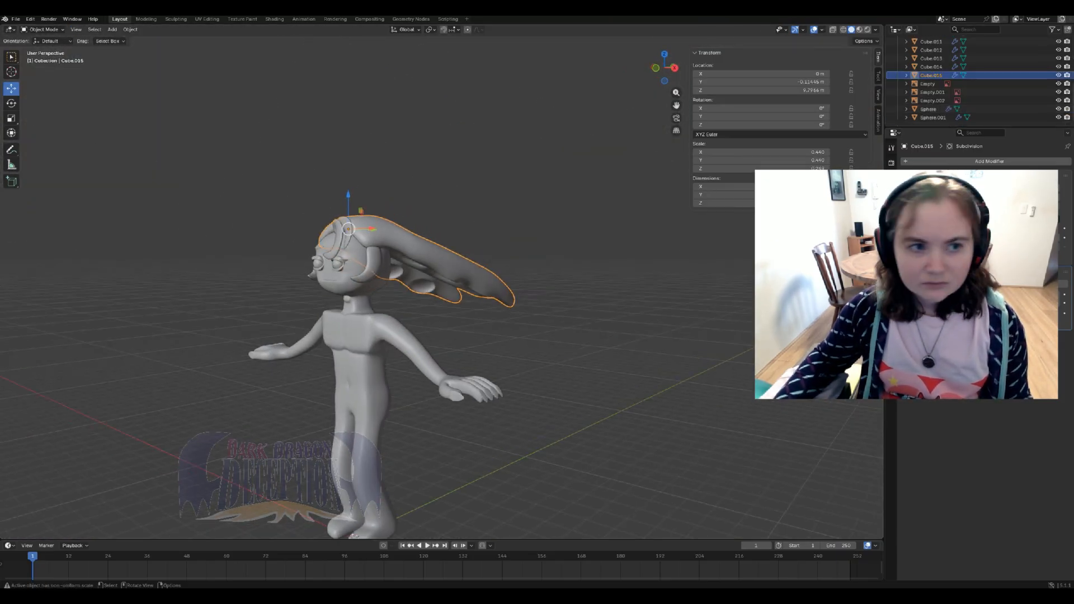
- Add a UV sphere and move it up behind the head toward the hair strands in the right wireframe view
left_click(112, 29)
mouse_move(140, 39)
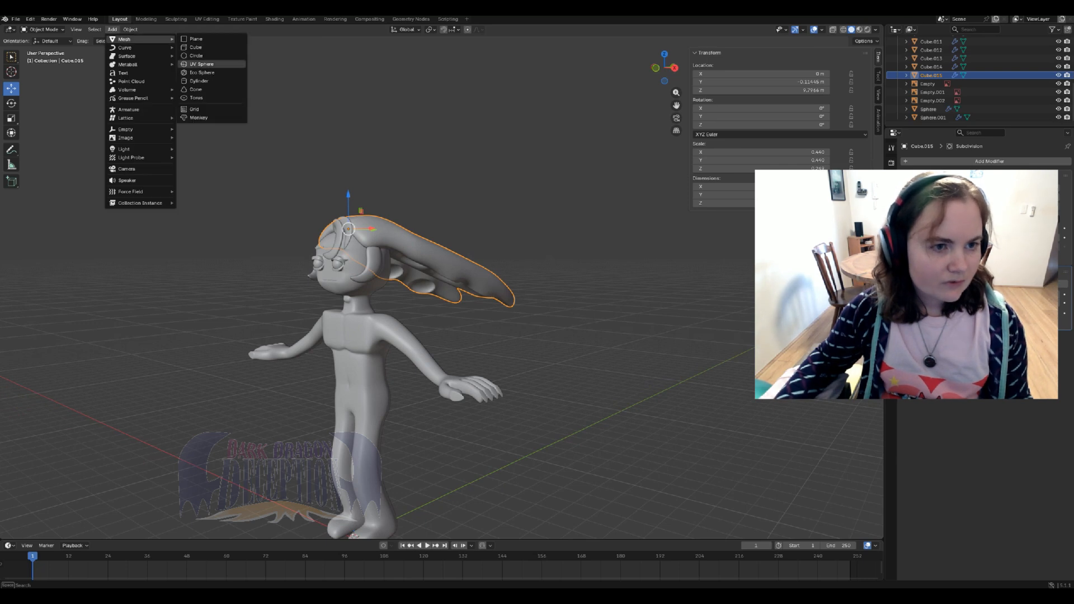
left_click(202, 64)
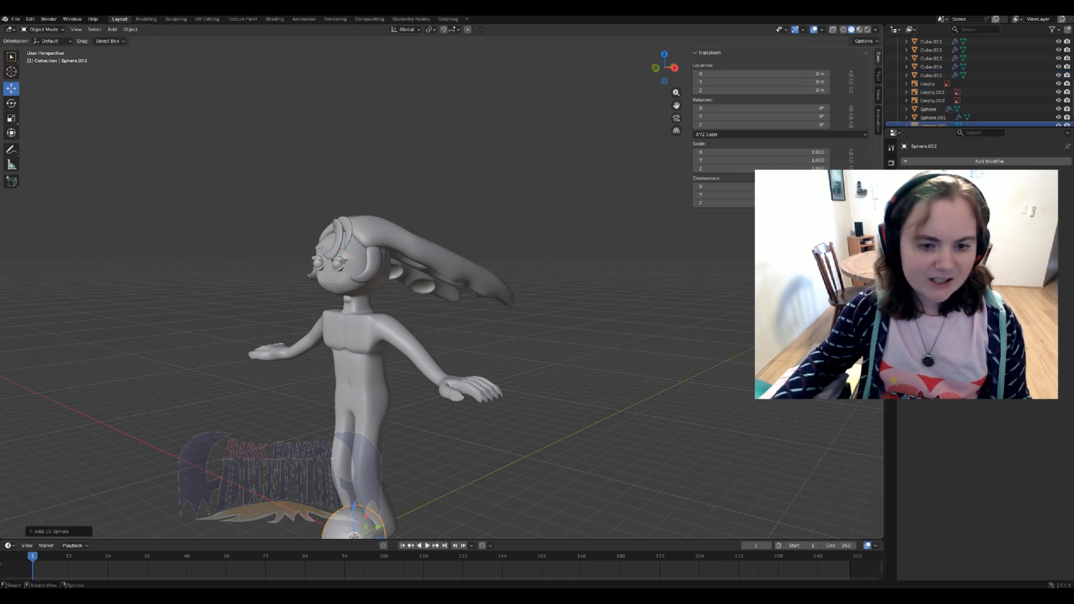
scroll(442, 287, "down", 1)
key("KP_3")
key("z")
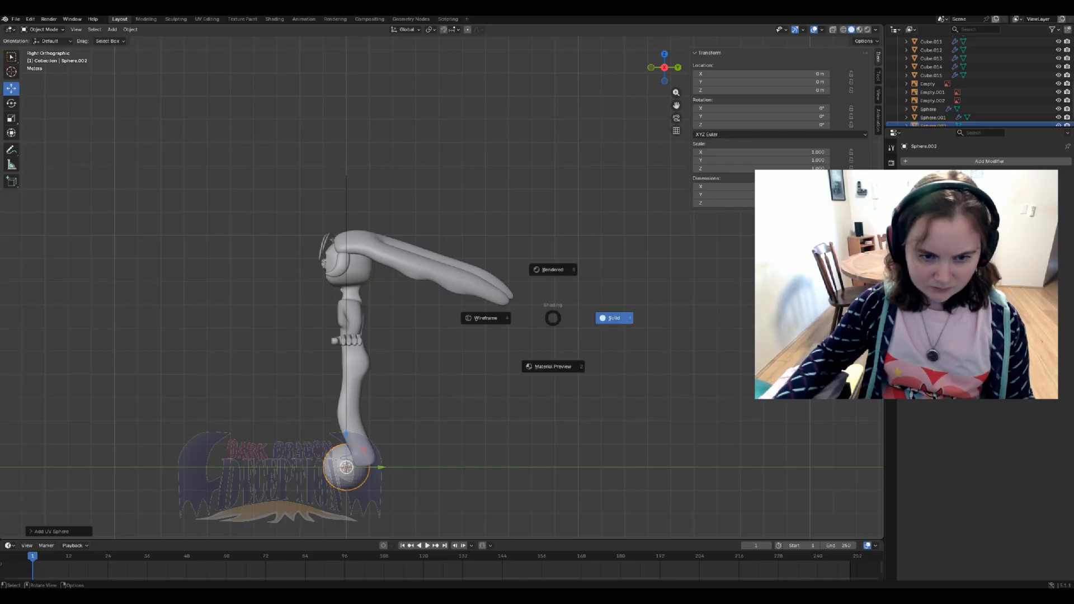
left_click(485, 318)
key("g")
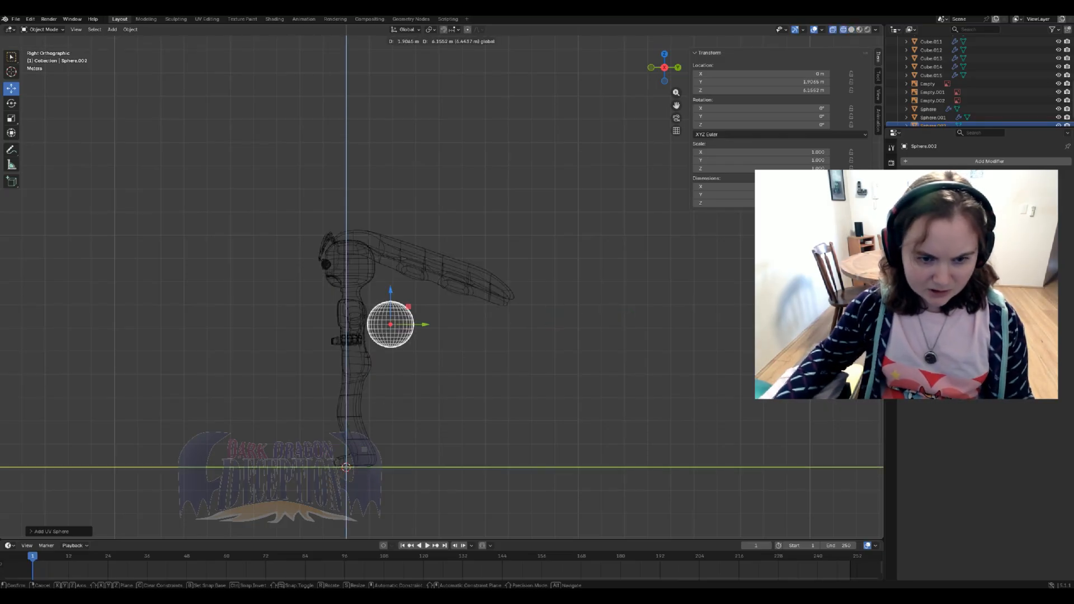
key("Return")
- Scale the sphere to about 0.49 and set its X rotation to 180°
scroll(433, 274, "up", 5)
key("s")
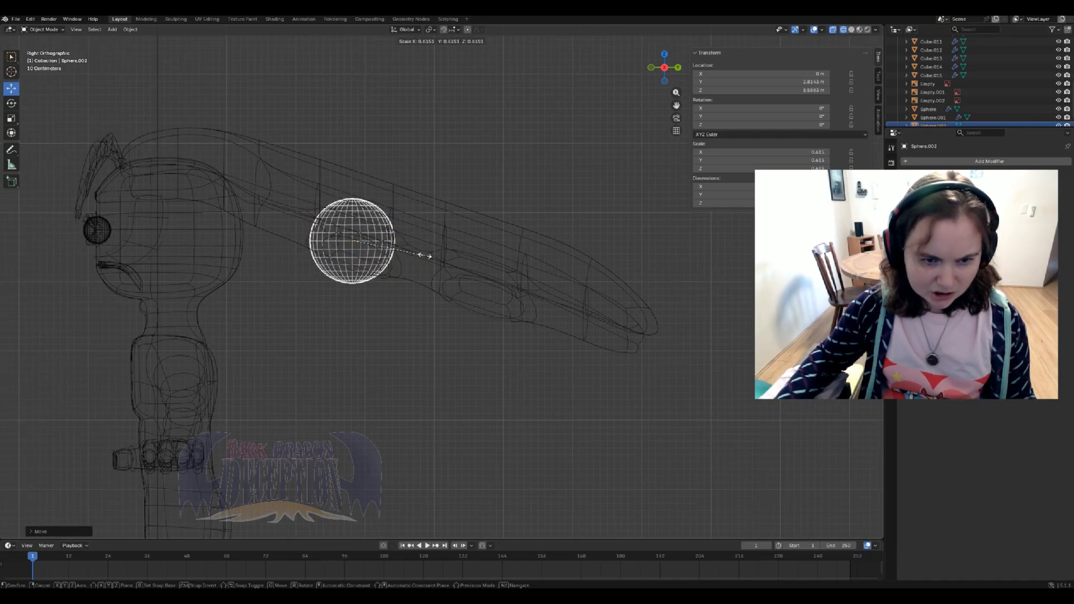
key("Return")
key("s")
key("Return")
left_click(11, 103)
left_click_drag(377, 217, 325, 268)
left_click(761, 108)
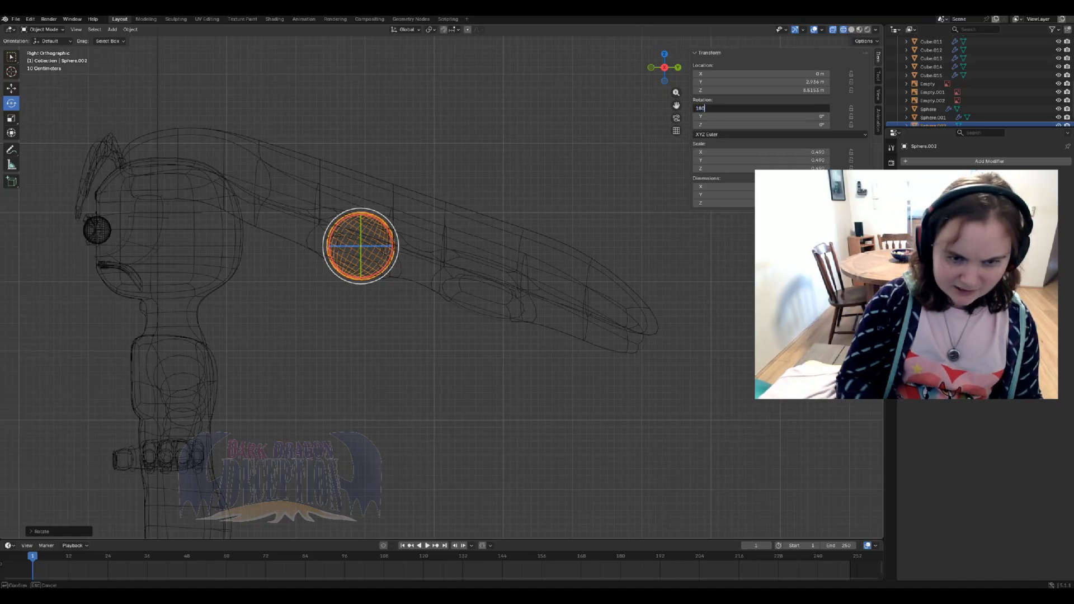
key("Return")
- Return to solid shading and move the sphere sideways to the outer hair strand
mouse_move(487, 267)
middle_mouse_down()
mouse_move(521, 266)
mouse_move(652, 216)
middle_mouse_up()
key("z")
left_click(580, 267)
key("shift+space")
key("g")
left_click_drag(429, 193, 513, 162)
middle_click_drag(513, 162, 517, 269)
- Fine-tune the sphere's position inside the outer strand's underside recess nearest the head
scroll(480, 224, "up", 4)
left_click_drag(479, 143, 480, 136)
middle_click_drag(479, 135, 512, 106)
left_click_drag(555, 138, 571, 137)
middle_click_drag(572, 137, 481, 137)
left_click_drag(311, 109, 310, 127)
middle_click_drag(310, 128, 400, 140)
- Select the hair's outer strand side faces from near the head to the tip and shift them outward along X
left_click(470, 101)
key("Tab")
mouse_move(442, 226)
middle_mouse_down()
mouse_move(482, 213)
mouse_move(465, 185)
mouse_move(436, 201)
mouse_move(425, 218)
mouse_move(434, 223)
middle_mouse_up()
left_click(496, 214)
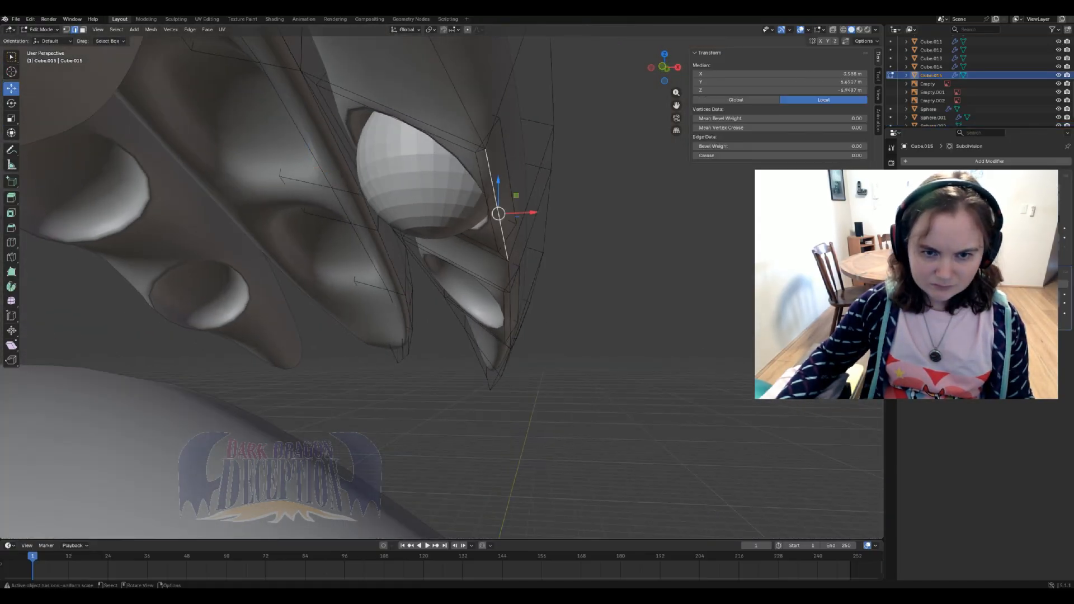
scroll(496, 213, "down", 4)
middle_click_drag(496, 214, 369, 240)
left_click(83, 29)
left_click(430, 229)
left_click(426, 263, "shift")
left_click(490, 277, "shift")
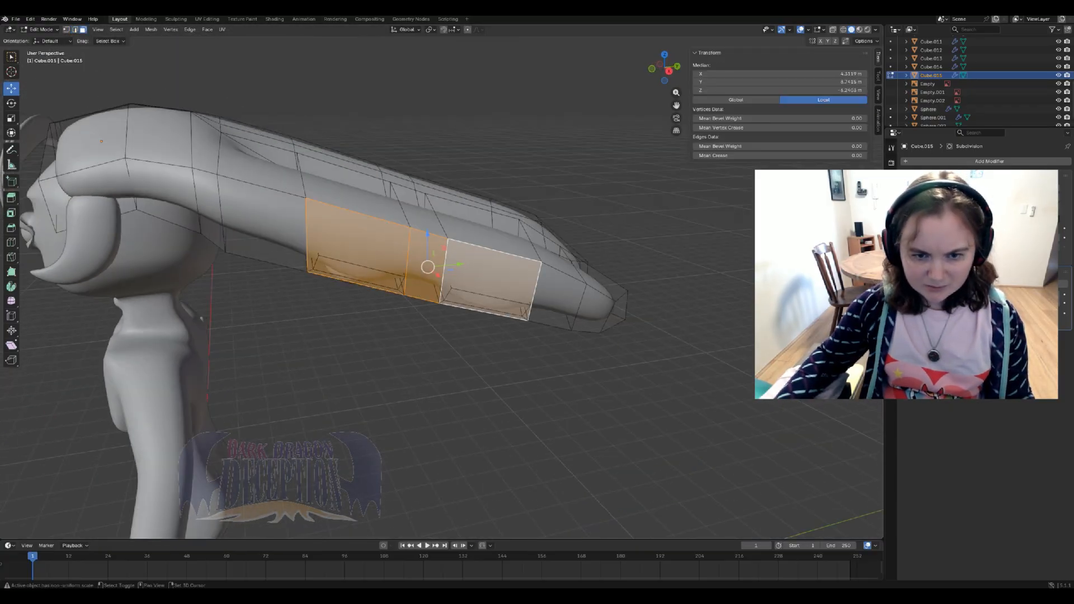
left_click(557, 297, "shift")
left_click(593, 311, "shift")
left_click(263, 226, "shift")
middle_click_drag(263, 226, 338, 228)
left_click_drag(512, 274, 526, 276)
key("Tab")
- Select the sphere in the recess, raise it slightly along Z and enlarge it slightly
middle_click_drag(526, 276, 558, 162)
left_click(451, 185)
left_click_drag(453, 219, 452, 215)
middle_click_drag(452, 216, 574, 240)
key("s")
left_click(572, 243)
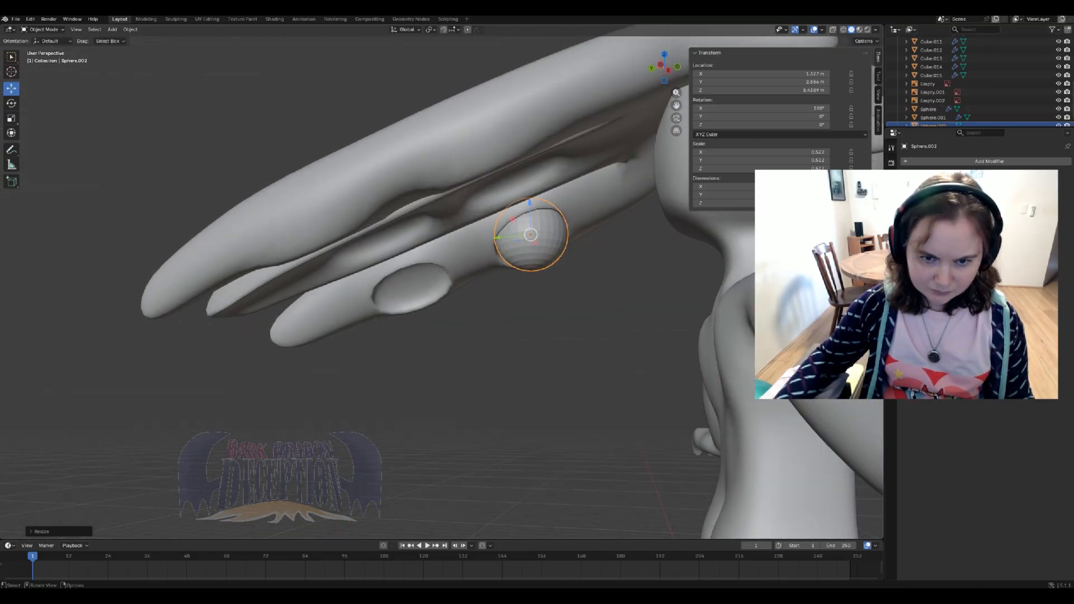
- Nudge the sphere along Z and Y to center it in the recess
key("g")
key("z")
key("Return")
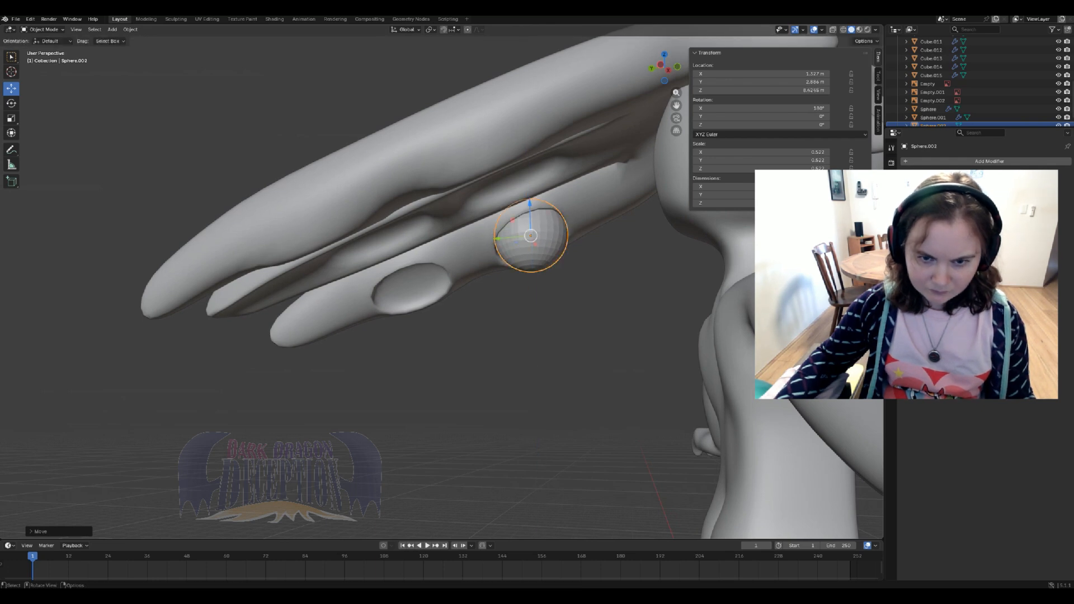
key("g")
key("y")
key("Return")
middle_click_drag(574, 241, 574, 249)
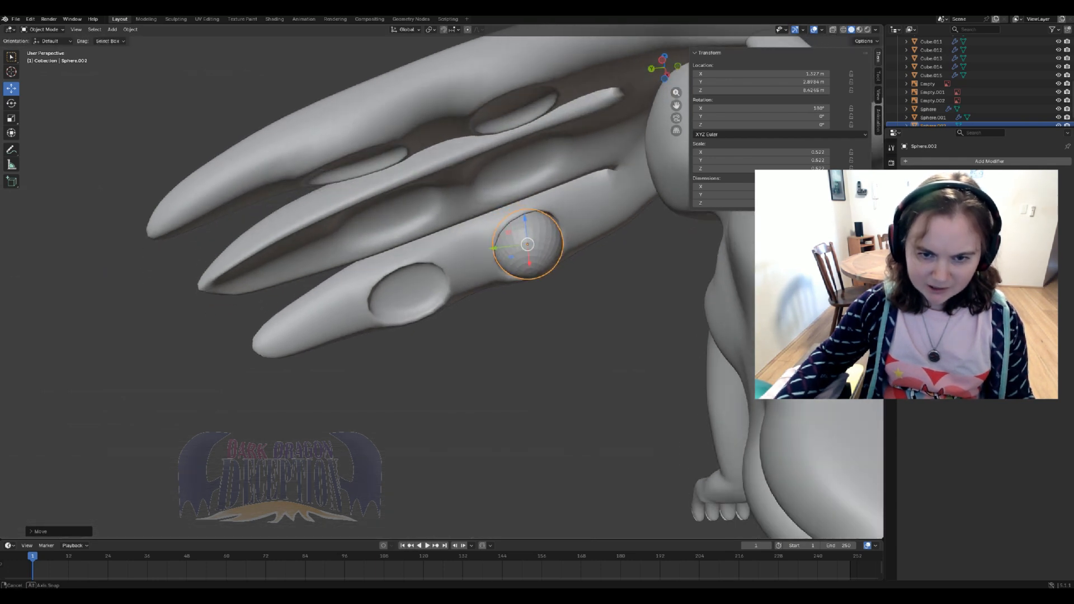
- Scale the sphere down to about 0.508 and apply smooth shading to it
key("s")
left_click(563, 217)
right_click(546, 232)
left_click(545, 232)
middle_click_drag(562, 293, 505, 312, "shift")
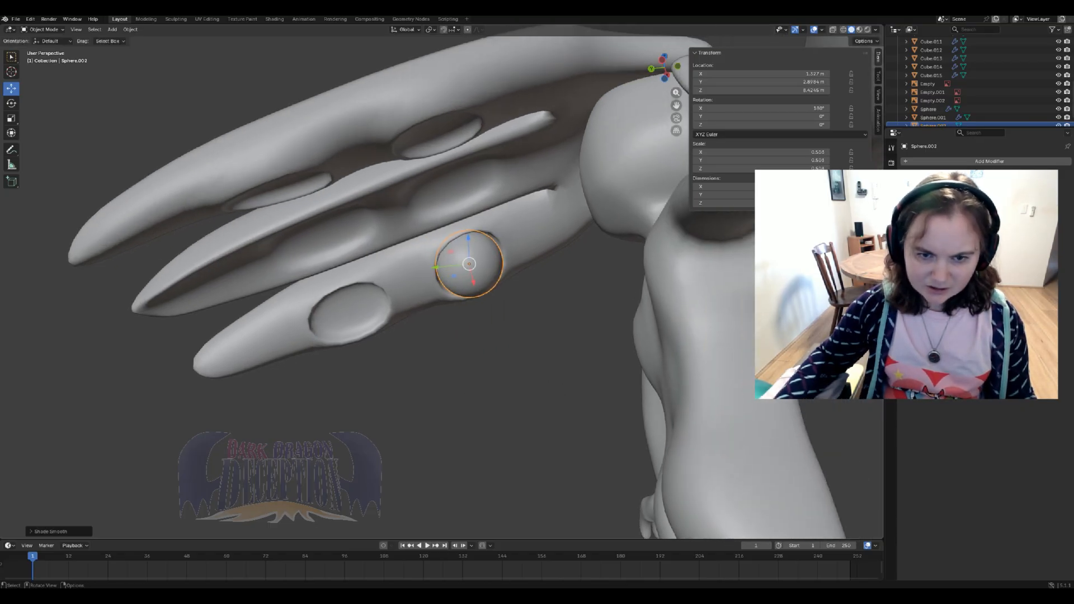
- Duplicate the sphere in place
scroll(442, 287, "up", 3)
key("shift+d")
key("Escape")
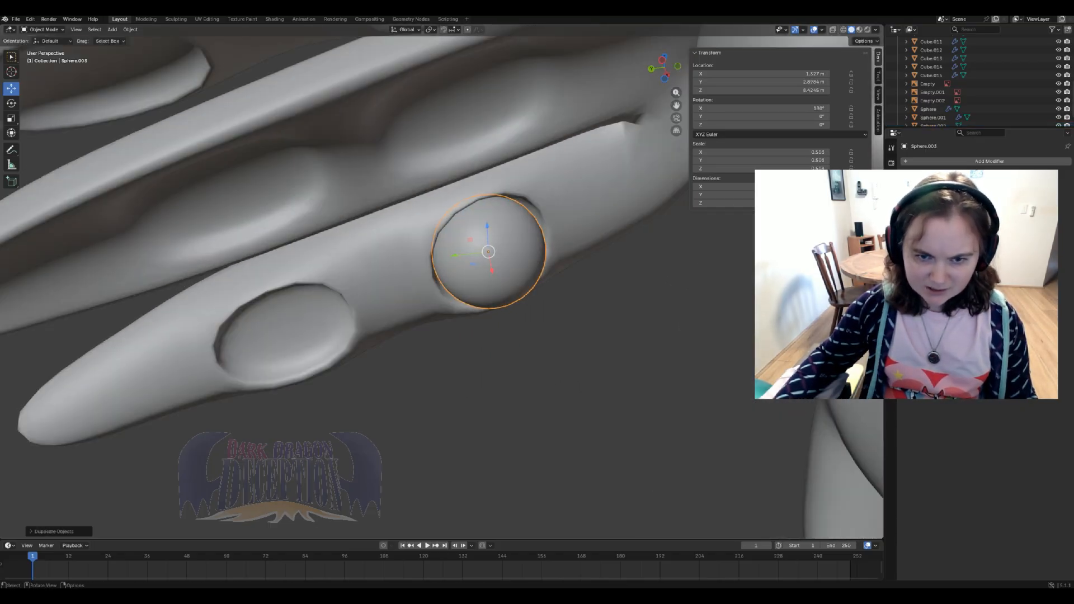
key("s")
left_click(511, 234)
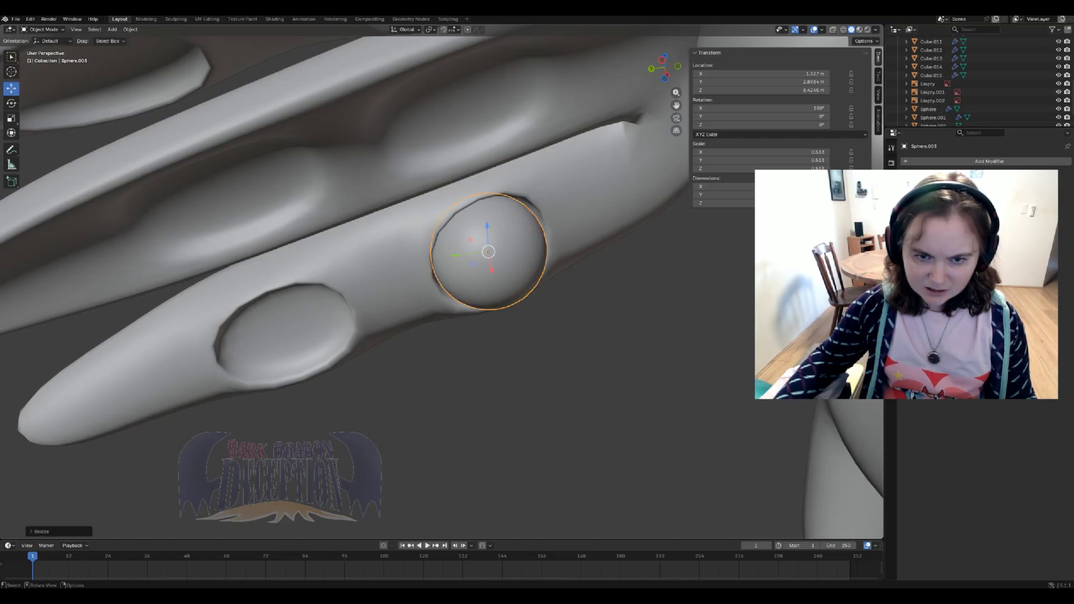
middle_click_drag(511, 234, 523, 240)
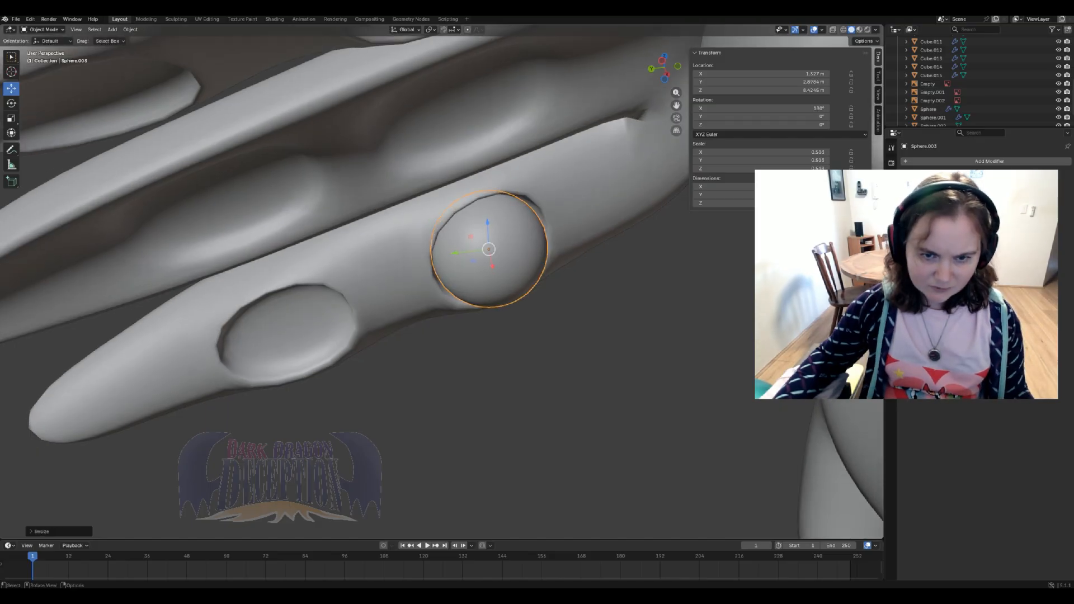
key("ctrl+z")
- Scale the duplicate sphere up slightly to about 0.511 and deselect it
key("s")
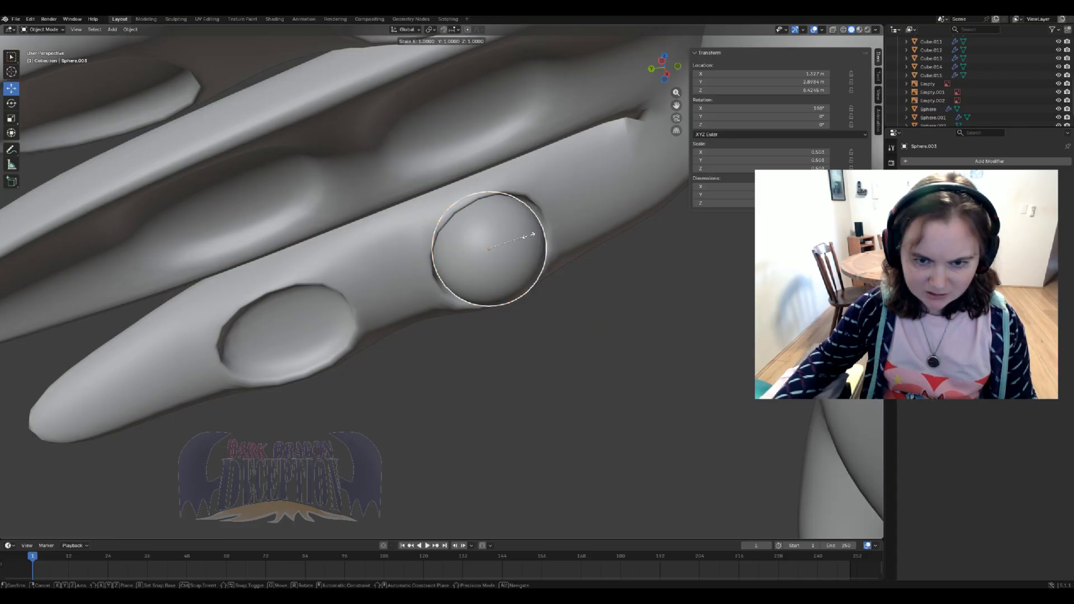
left_click(533, 235)
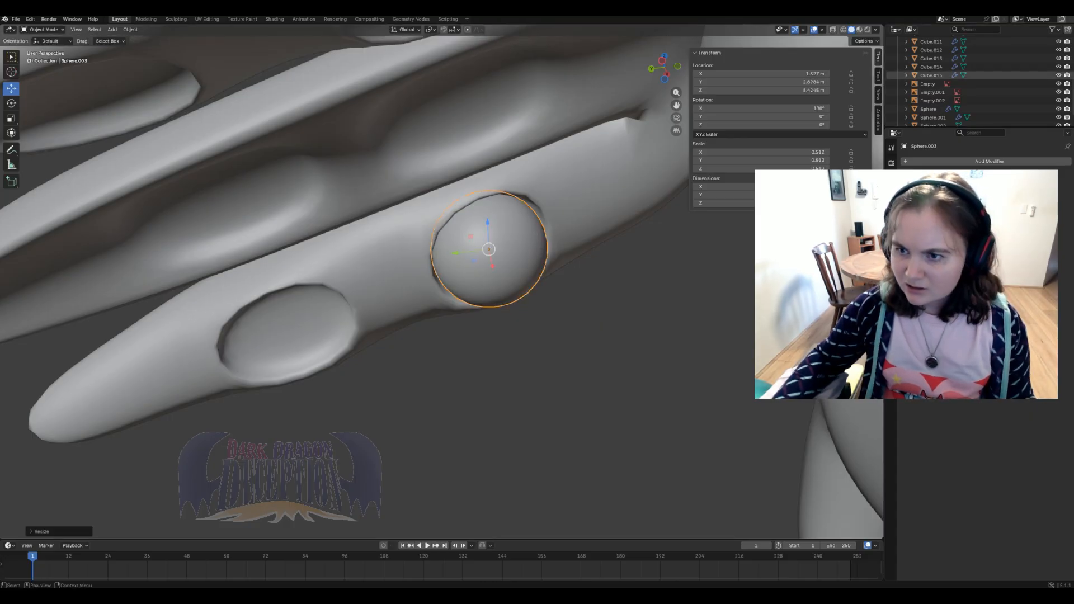
key("alt+a")
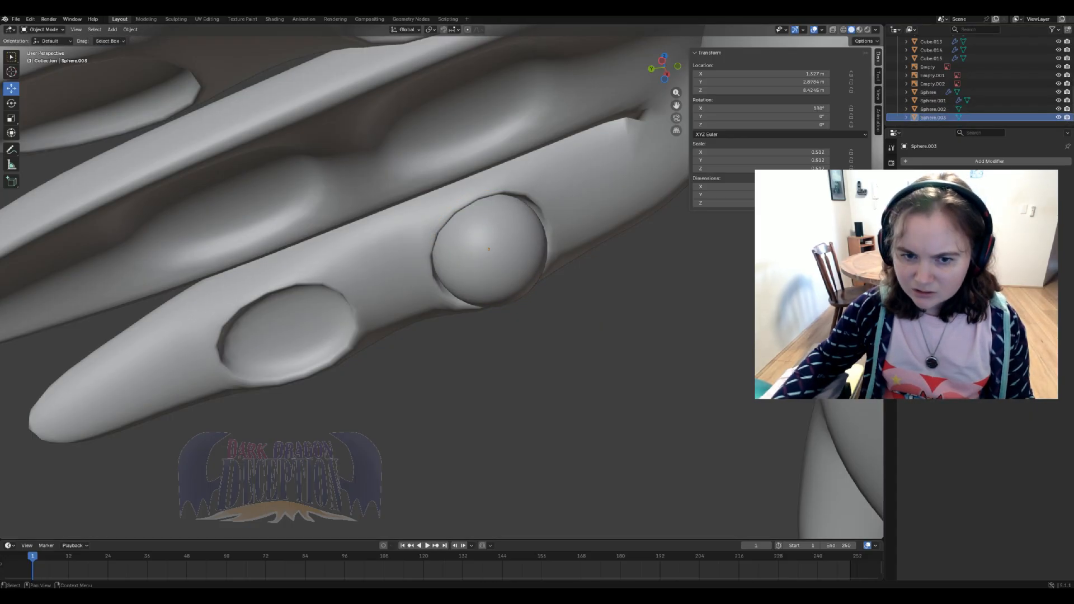
- Duplicate the larger sphere in place and scale the copy to about 0.514
left_click(509, 246)
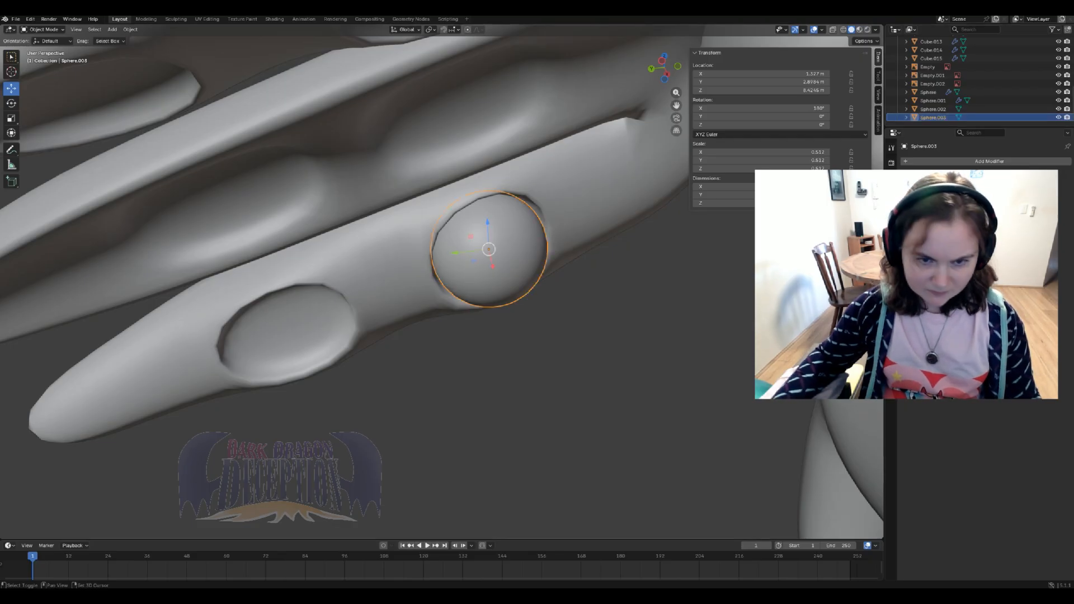
key("shift+d")
key("Escape")
key("s")
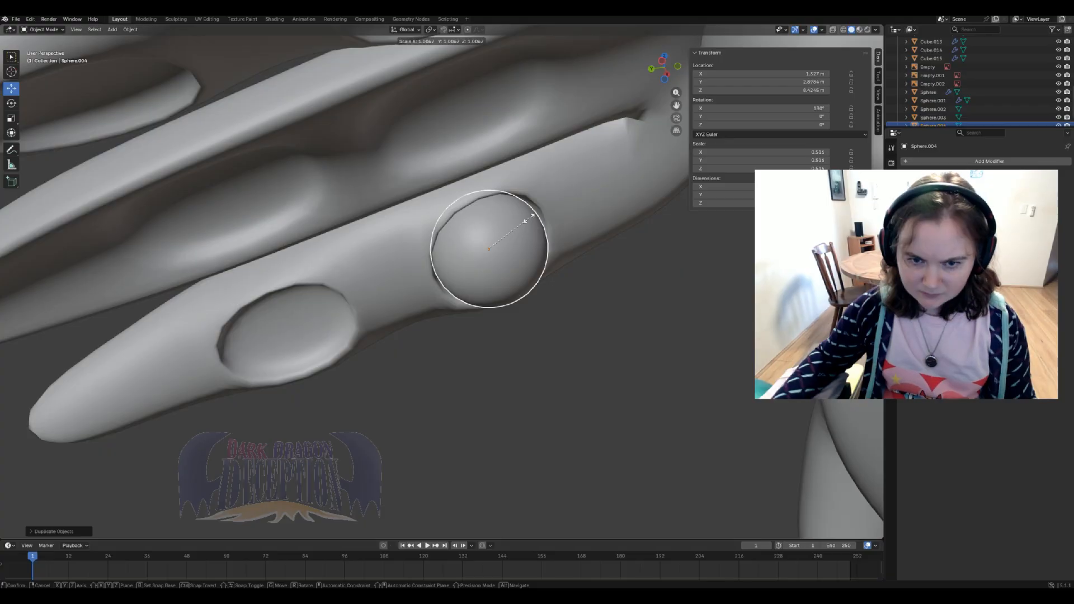
left_click(526, 221)
- Delete the lower half of the newest sphere's faces in the right wireframe view
key("Tab")
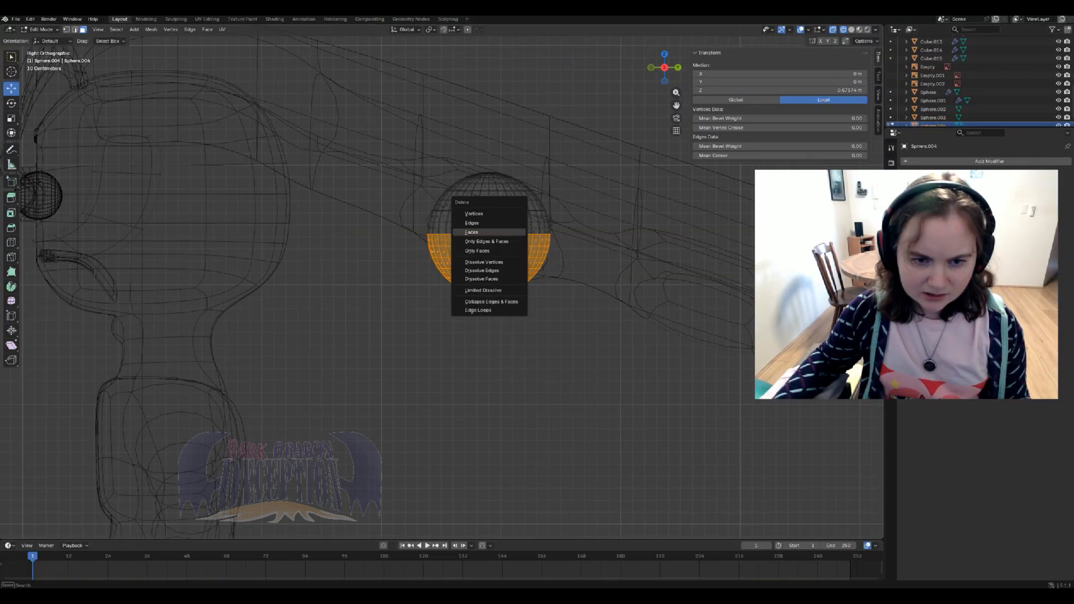
left_click(471, 232)
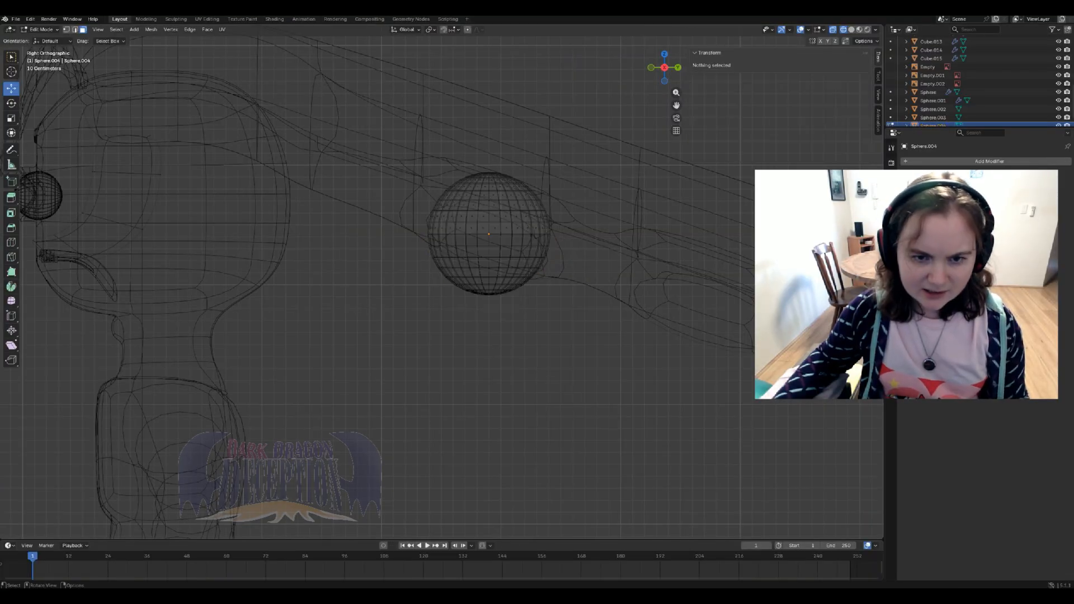
key("Tab")
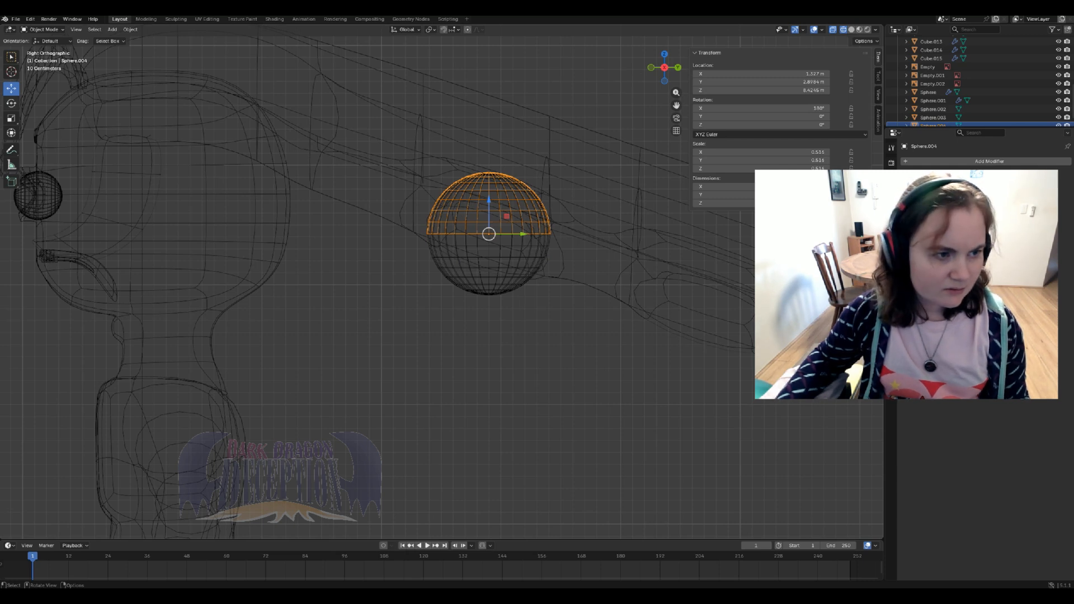
- Rotate the half sphere about X to roughly 227.6°
key("shift+space")
key("r")
left_click_drag(501, 200, 471, 201)
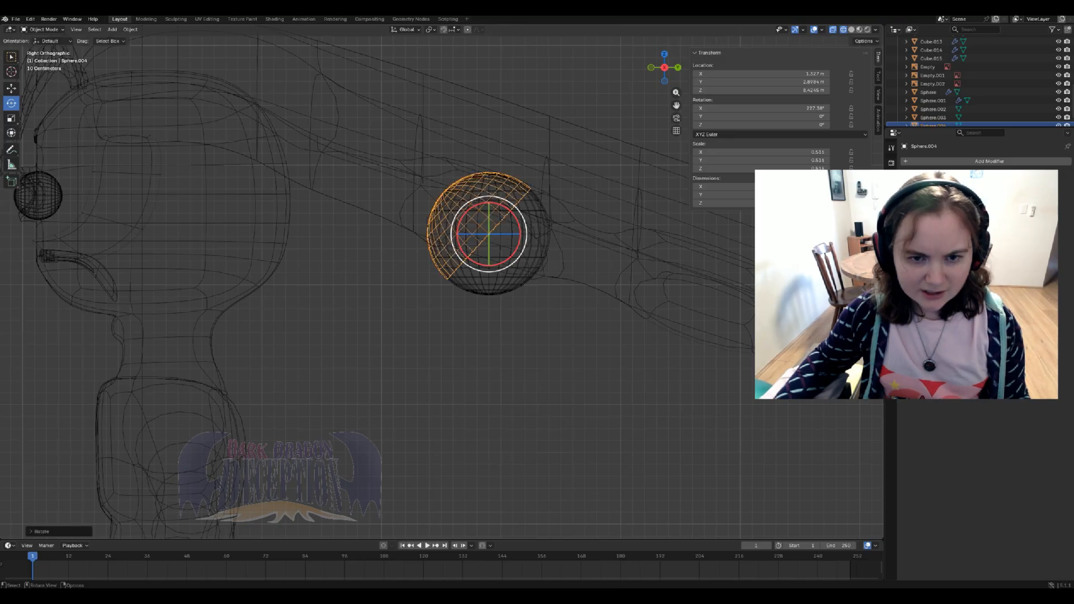
- Duplicate the half sphere in place, rotate the copy about X to the opposite side, and inspect both in solid shading
key("shift+d")
key("Escape")
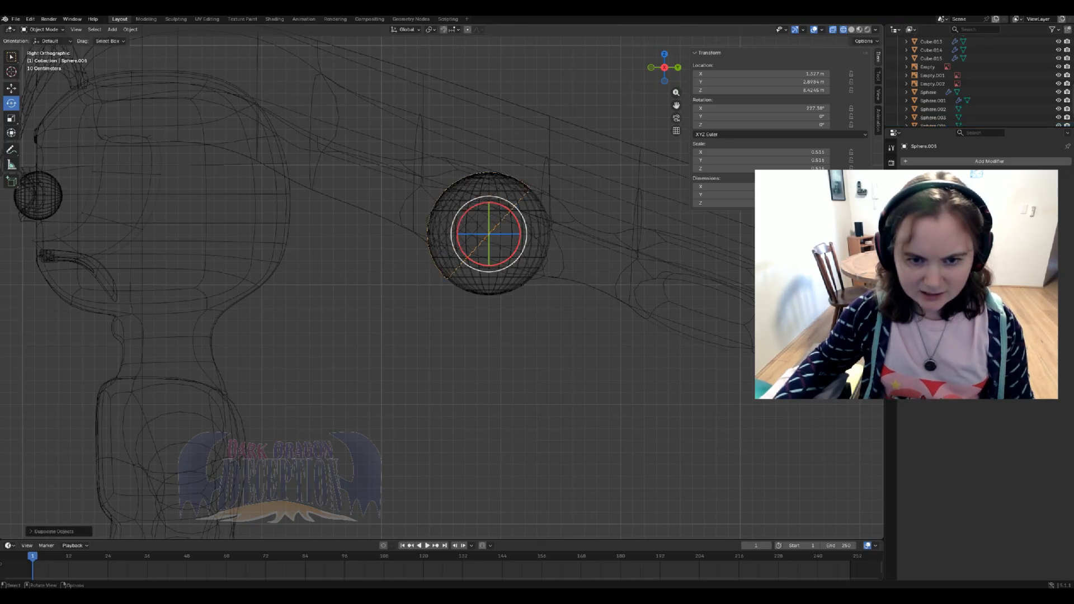
mouse_move(504, 207)
left_mouse_down()
mouse_move(525, 241)
mouse_move(521, 270)
left_mouse_up()
middle_click_drag(522, 270, 604, 206)
key("z")
left_click(610, 247)
key("z")
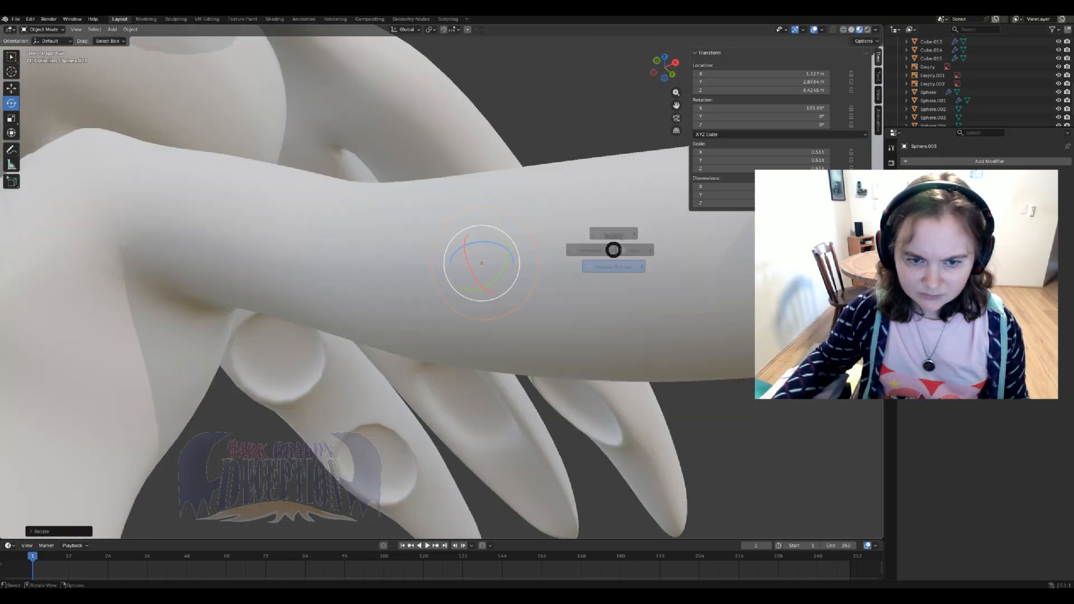
left_click(674, 249)
mouse_move(674, 249)
middle_mouse_down()
mouse_move(632, 279)
mouse_move(615, 252)
mouse_move(615, 173)
mouse_move(573, 129)
mouse_move(615, 106)
mouse_move(621, 207)
middle_mouse_up()
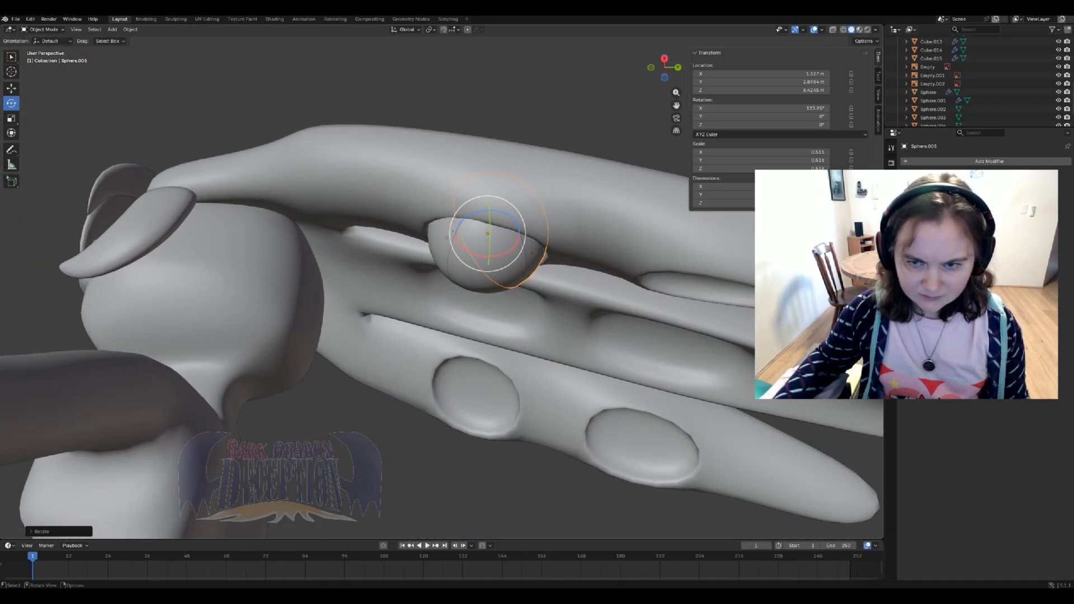
scroll(933, 109, "down", 1)
- Add a Solidify modifier to the first half sphere, adjust its thickness and apply the modifier
left_click(933, 109)
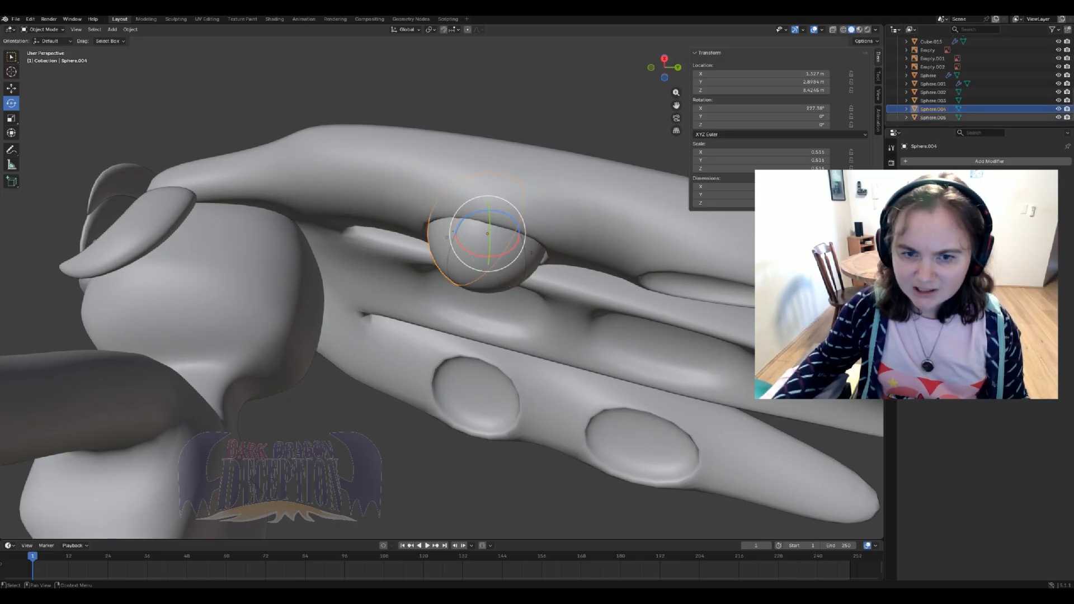
left_click(929, 161)
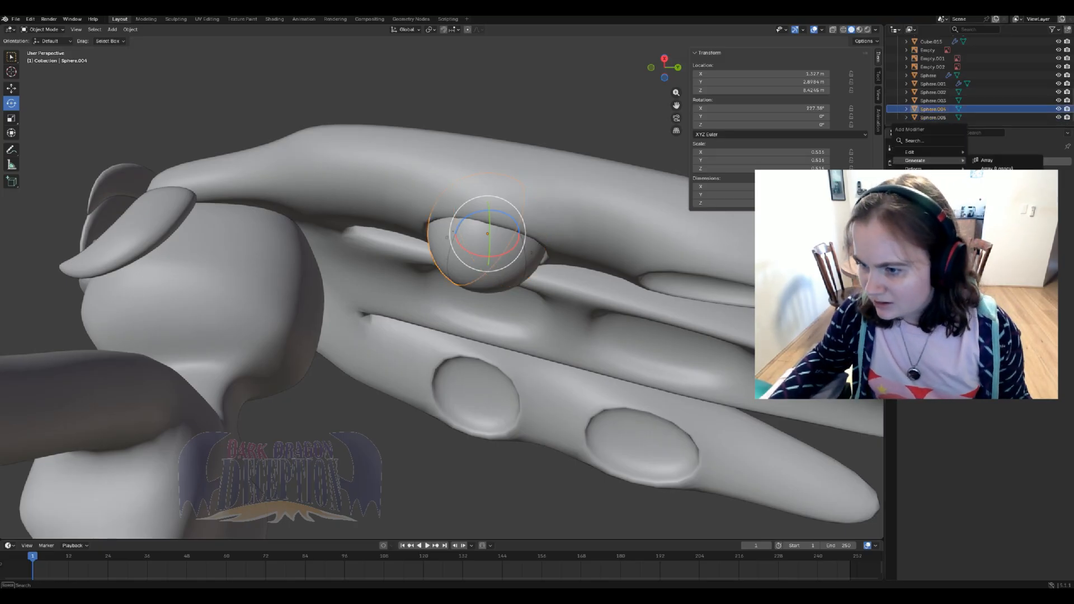
left_click(990, 294)
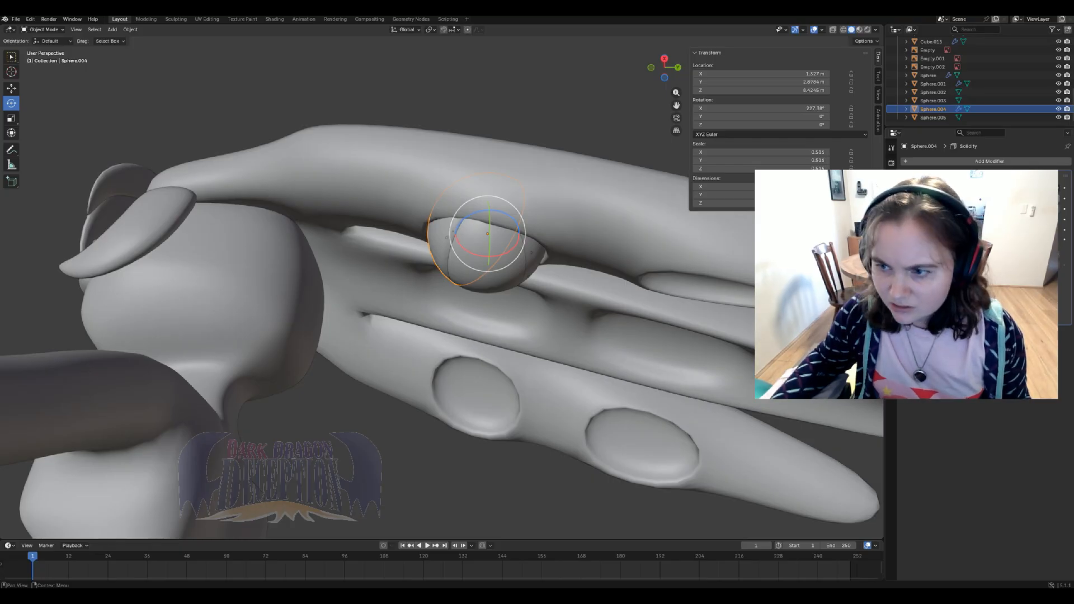
left_click_drag(1007, 198, 999, 198)
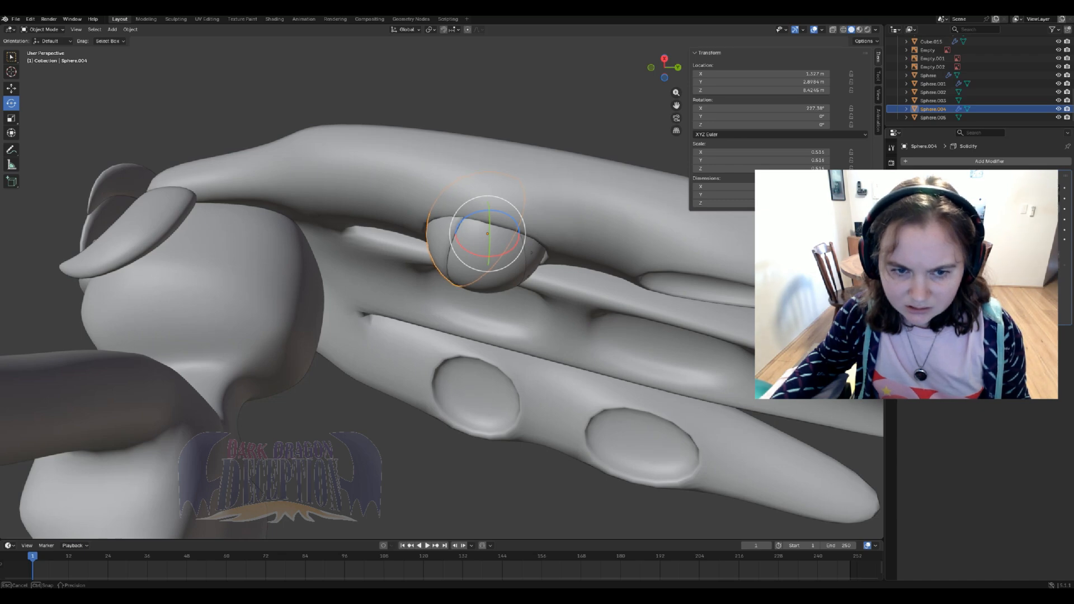
scroll(442, 281, "up", 3)
middle_click_drag(442, 282, 465, 341)
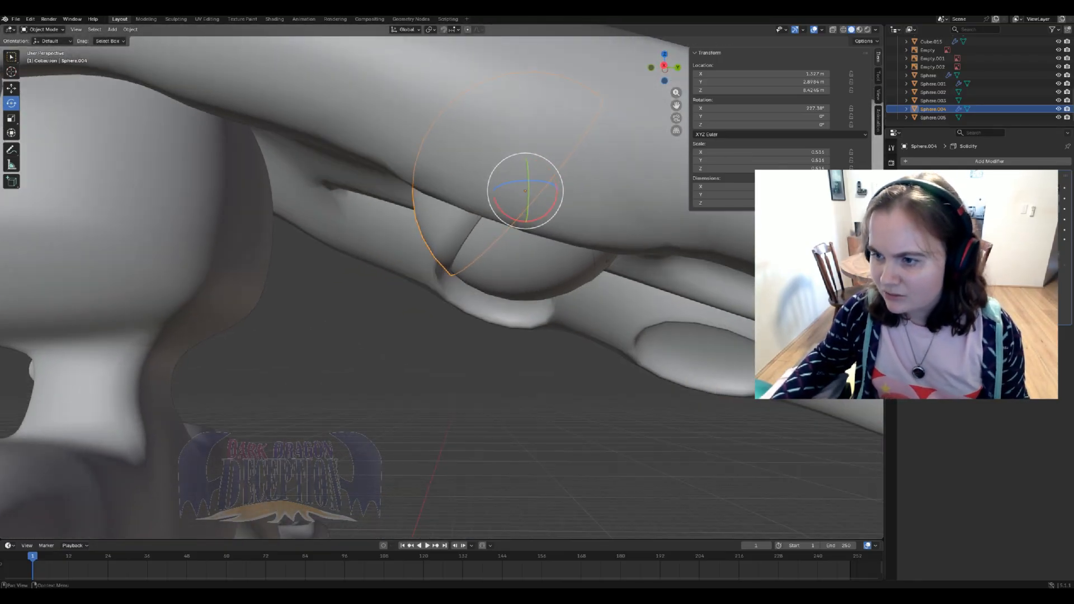
key("ctrl+a")
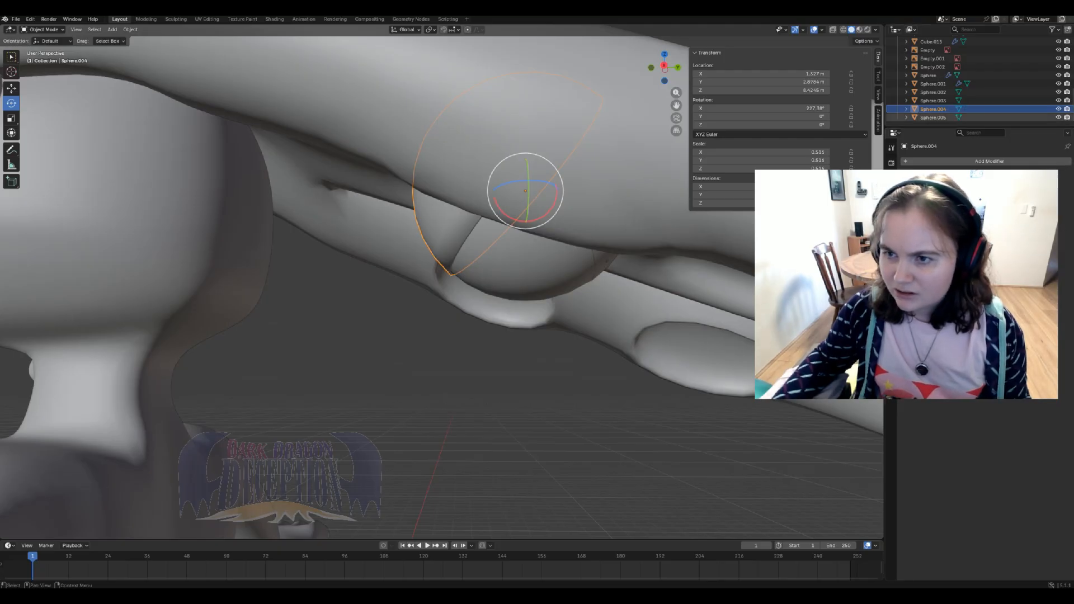
- Add a Solidify modifier to the opposite half sphere and inspect the shell from several angles
left_click(933, 117)
left_click(943, 161)
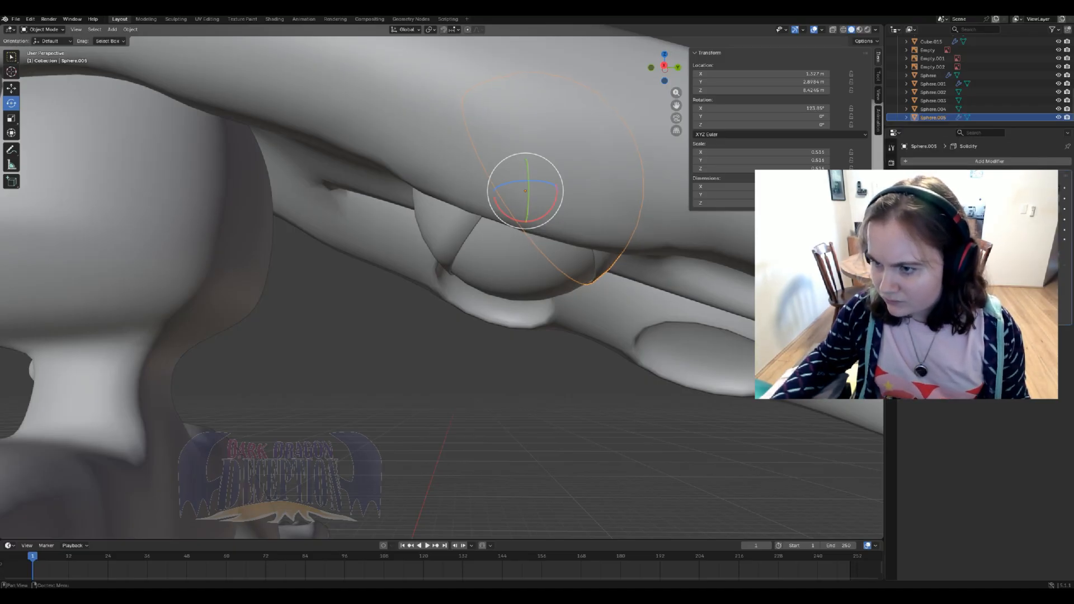
middle_click_drag(425, 336, 537, 229)
middle_click_drag(447, 314, 492, 313)
- Open the long-strand hair mesh for editing and select the outer side face beside the half-sphere shells
left_click(615, 269)
scroll(442, 282, "down", 3)
key("Tab")
left_click(515, 274)
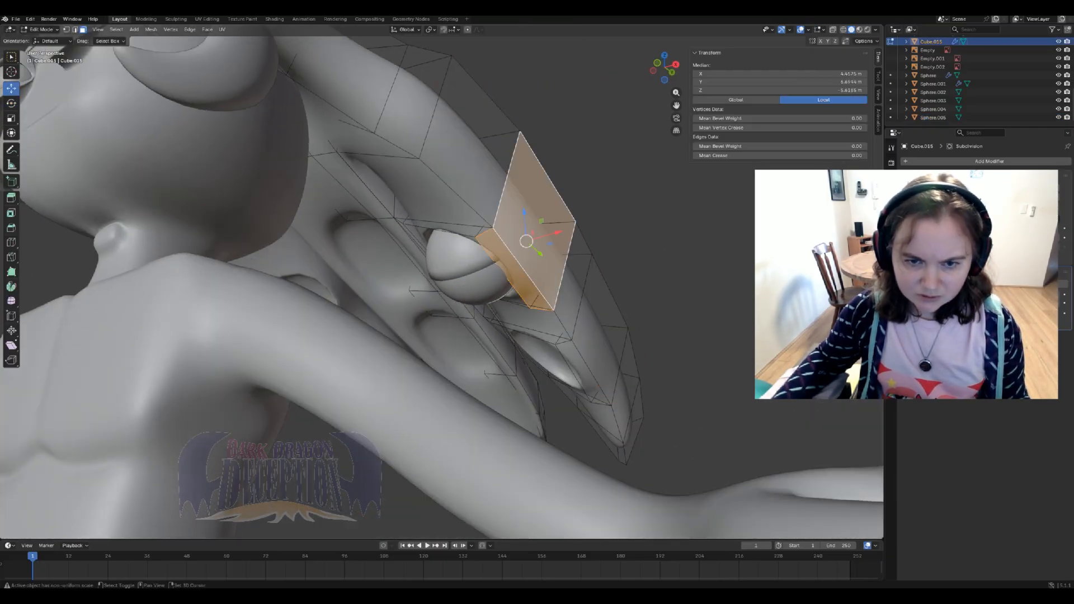
key("g")
key("z")
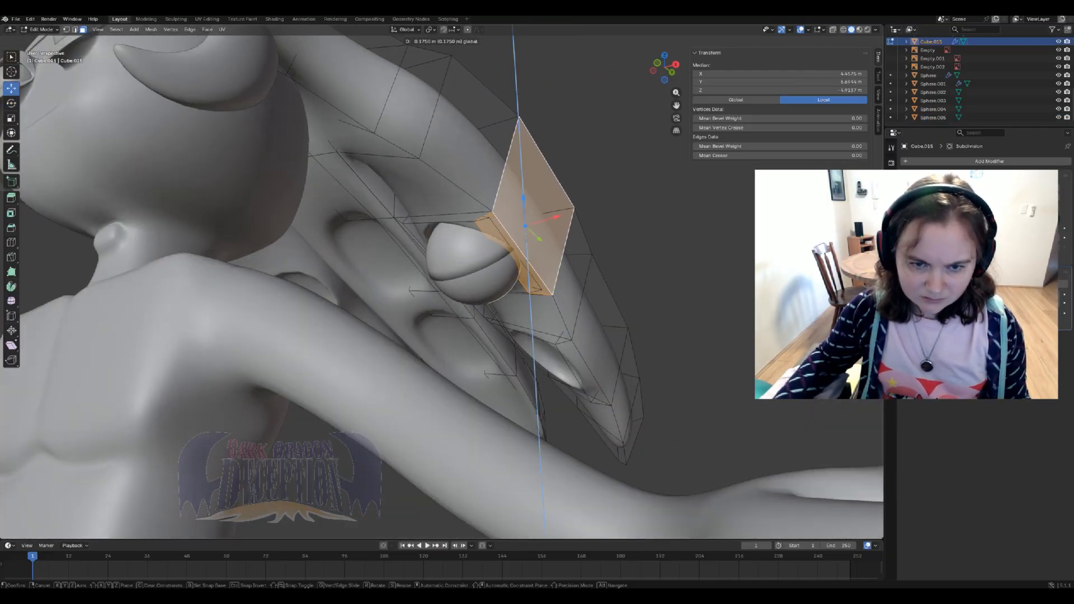
left_click(524, 226)
key("ctrl+z")
- Add the neighbouring underside face to the selection and reposition the faces along Z and X around the shelled sphere
middle_click_drag(525, 240, 598, 227)
scroll(442, 283, "up", 3)
middle_click_drag(448, 280, 582, 268)
left_click(370, 343, "shift")
key("g")
key("z")
left_click(611, 216)
mouse_move(611, 216)
middle_mouse_down()
mouse_move(633, 180)
mouse_move(616, 202)
middle_mouse_up()
key("g")
key("x")
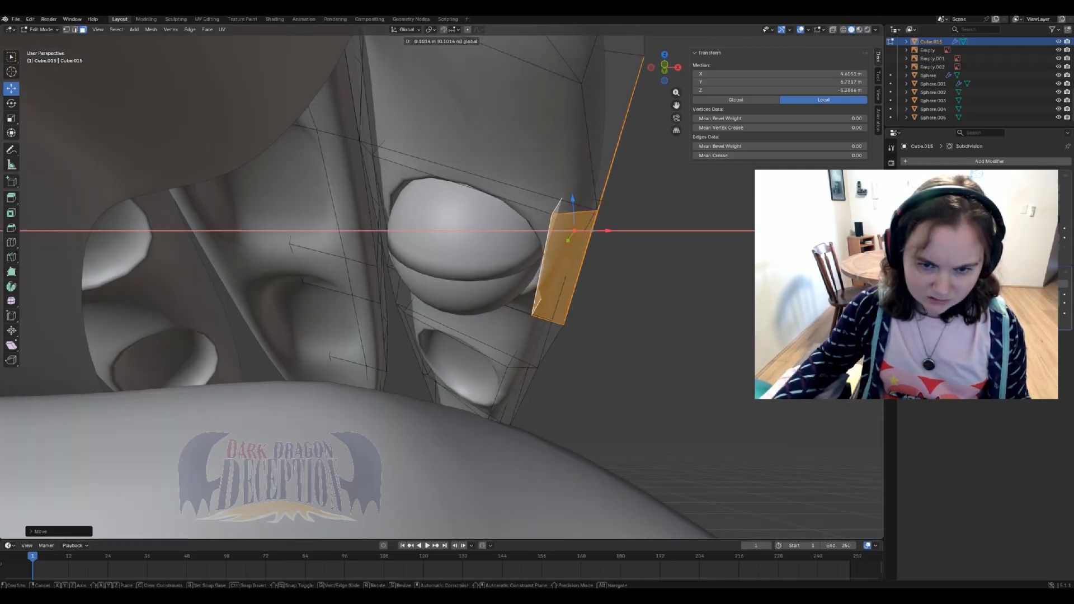
key("z")
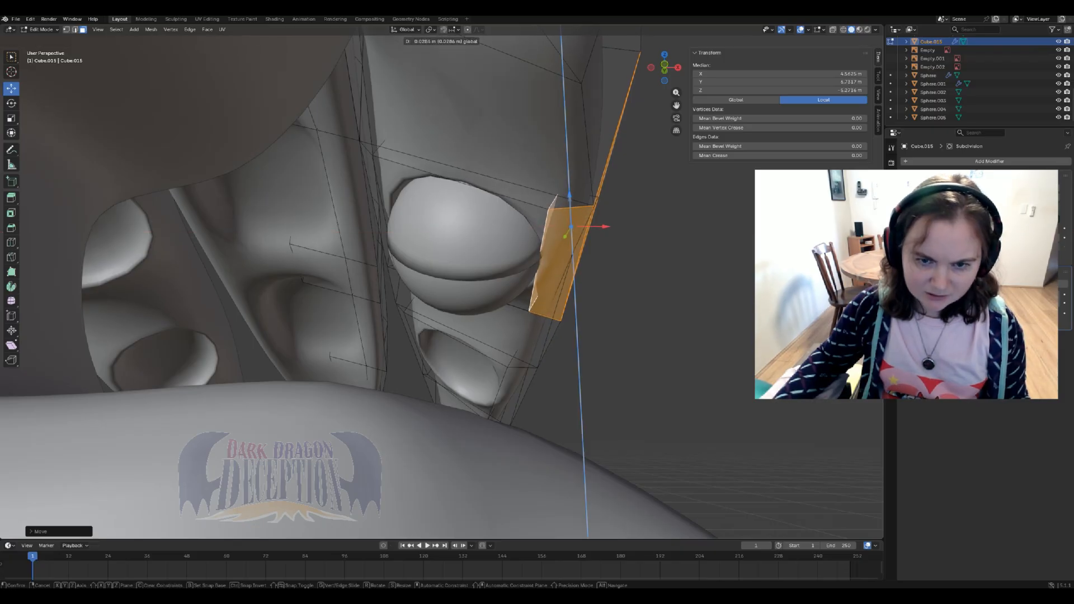
left_click_drag(570, 198, 570, 196)
left_click_drag(604, 229, 603, 228)
- Undo the last change and move the inner-side faces at the gap between strands along Y and X
middle_click_drag(603, 229, 874, 193)
scroll(825, 219, "up", 1)
key("ctrl+z")
mouse_move(815, 208)
middle_mouse_down()
mouse_move(864, 196)
mouse_move(762, 219)
mouse_move(806, 213)
middle_mouse_up()
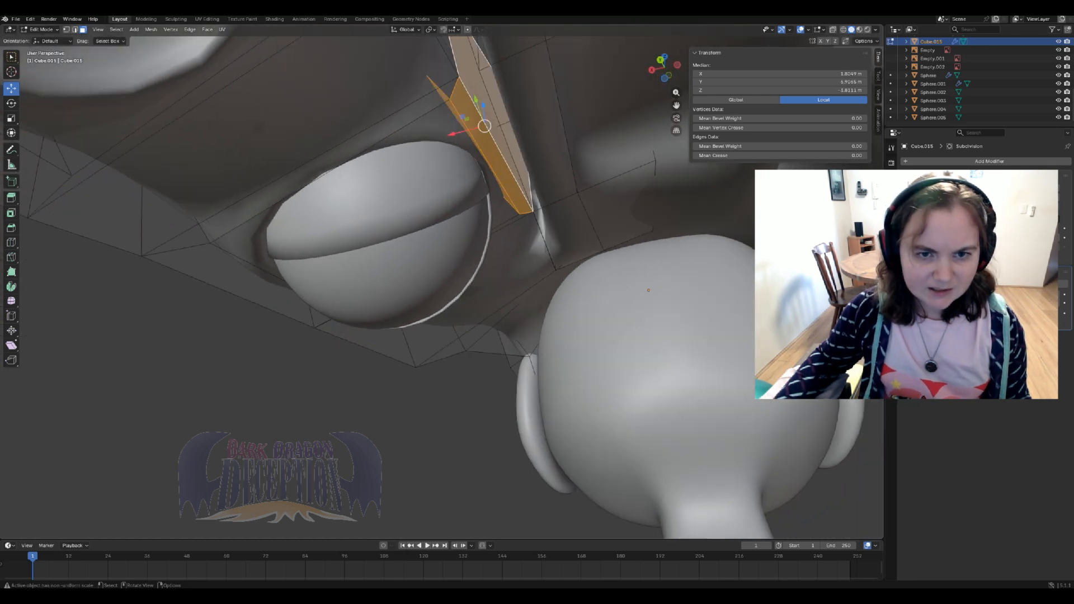
key("g")
key("y")
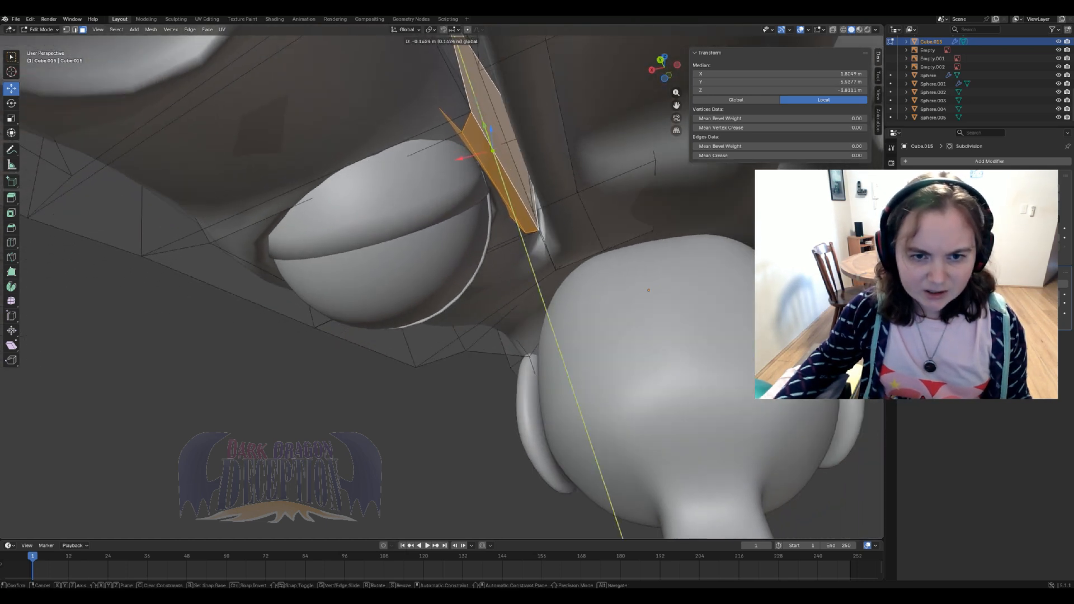
key("Return")
key("g")
key("x")
key("Return")
- Fine-tune the inner-side faces' position along Y, checking them against the shelled sphere from different angles
middle_click_drag(497, 224, 358, 187)
key("g")
key("y")
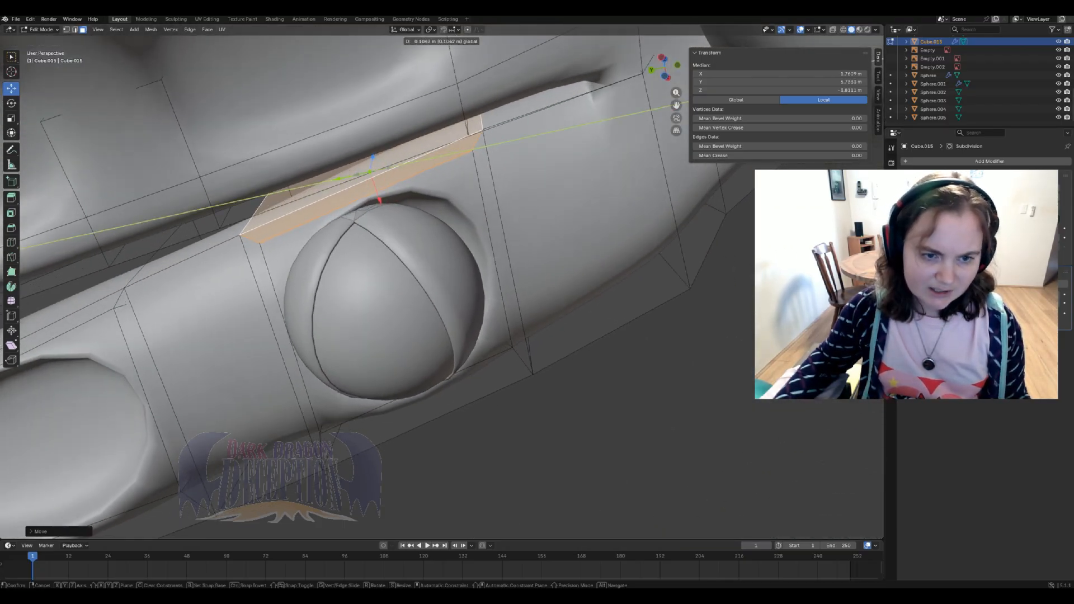
key("Return")
middle_click_drag(358, 187, 280, 141)
key("g")
key("y")
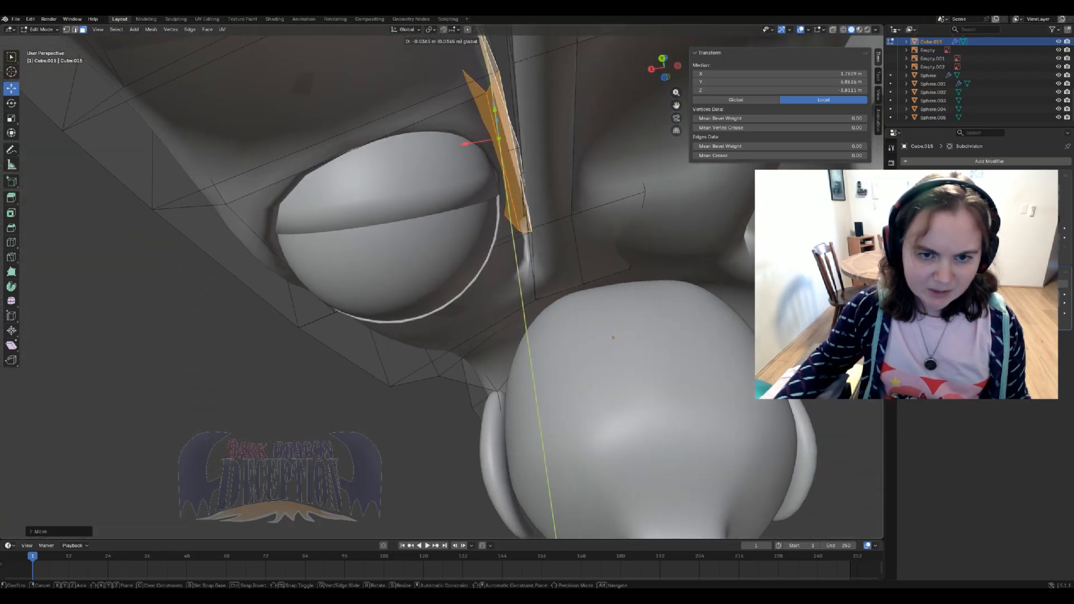
key("Return")
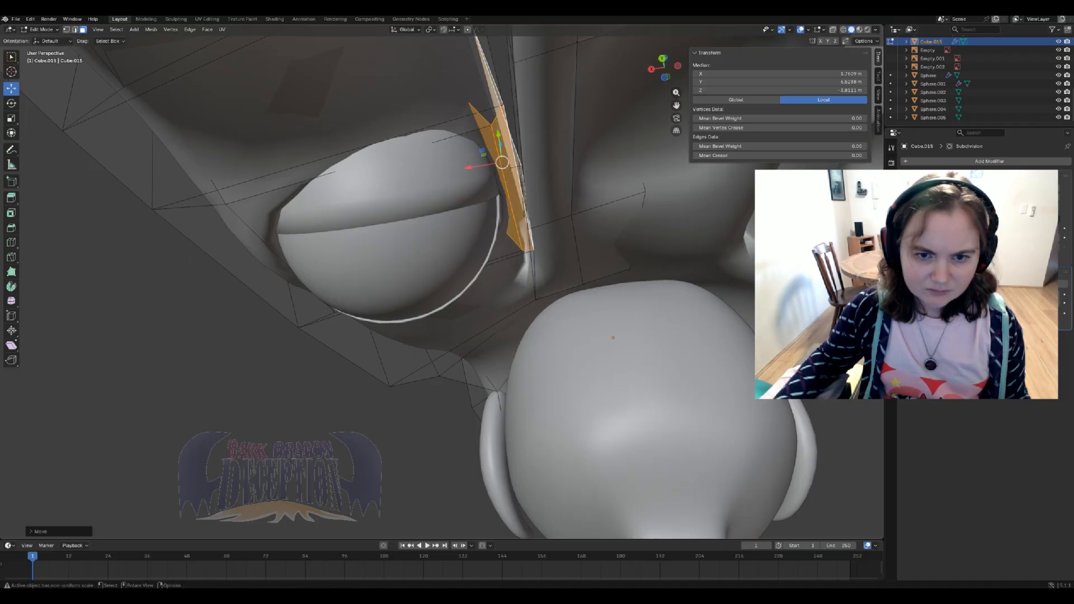
- Shift the inner-side faces a little along Y, and adjust their height along Z beside the recess
scroll(442, 286, "down", 2)
middle_click_drag(442, 287, 305, 273)
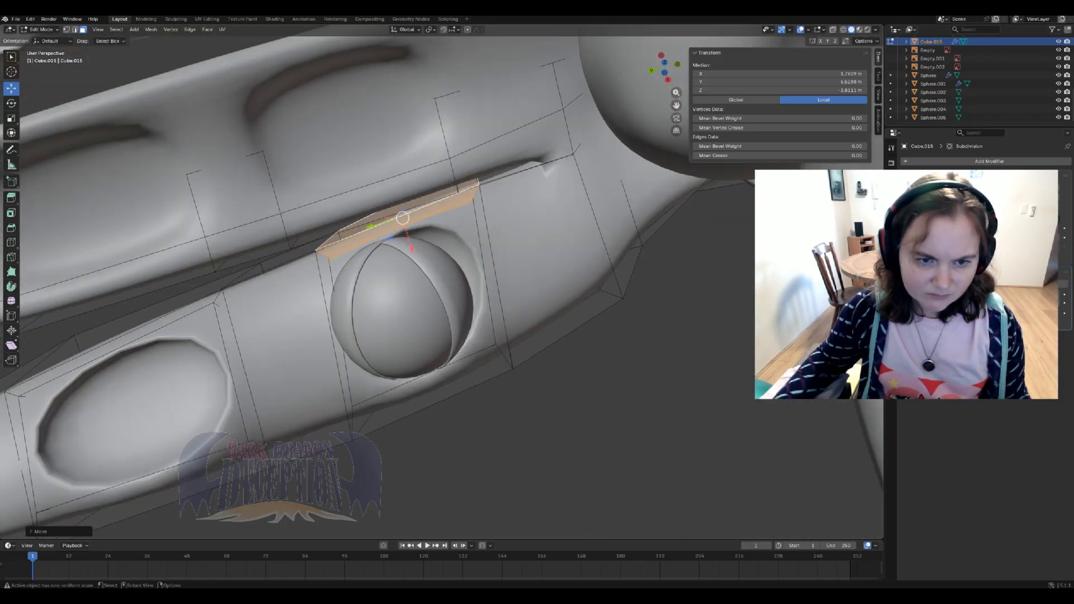
key("y")
left_click_drag(347, 231, 345, 232)
middle_click_drag(344, 232, 492, 274)
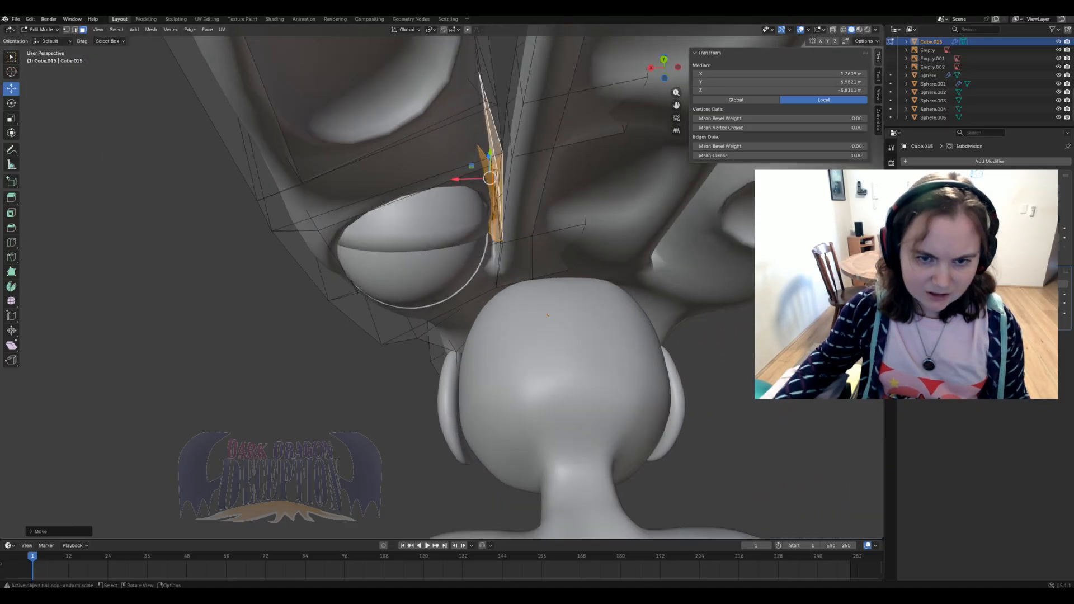
key("g")
key("z")
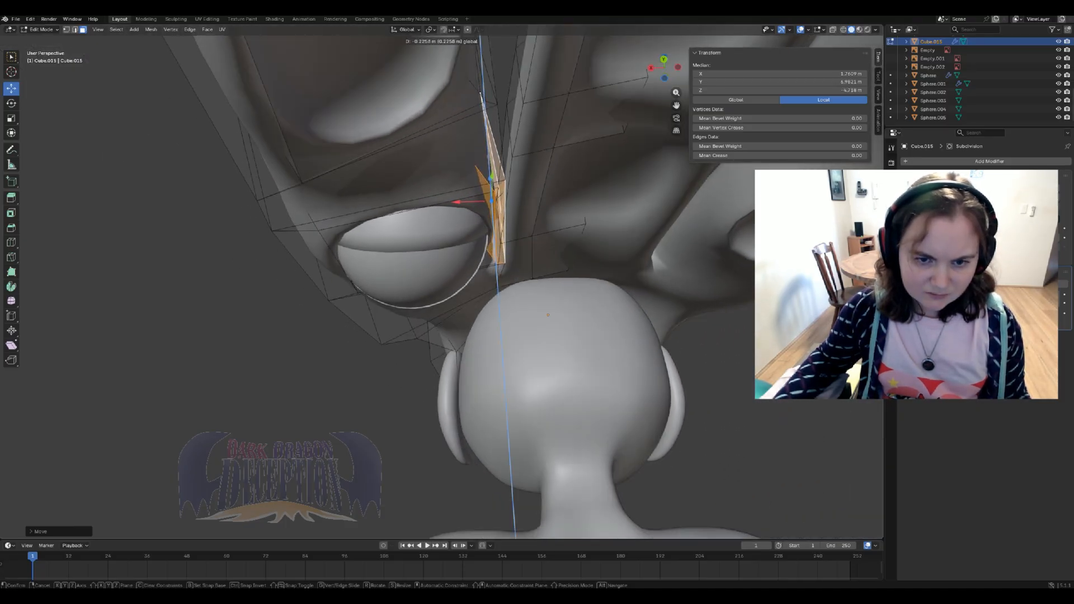
key("Return")
- Reposition a single edge in the gap between the strands in edge selection, and leave mesh editing to check the underside
middle_click_drag(492, 274, 523, 217)
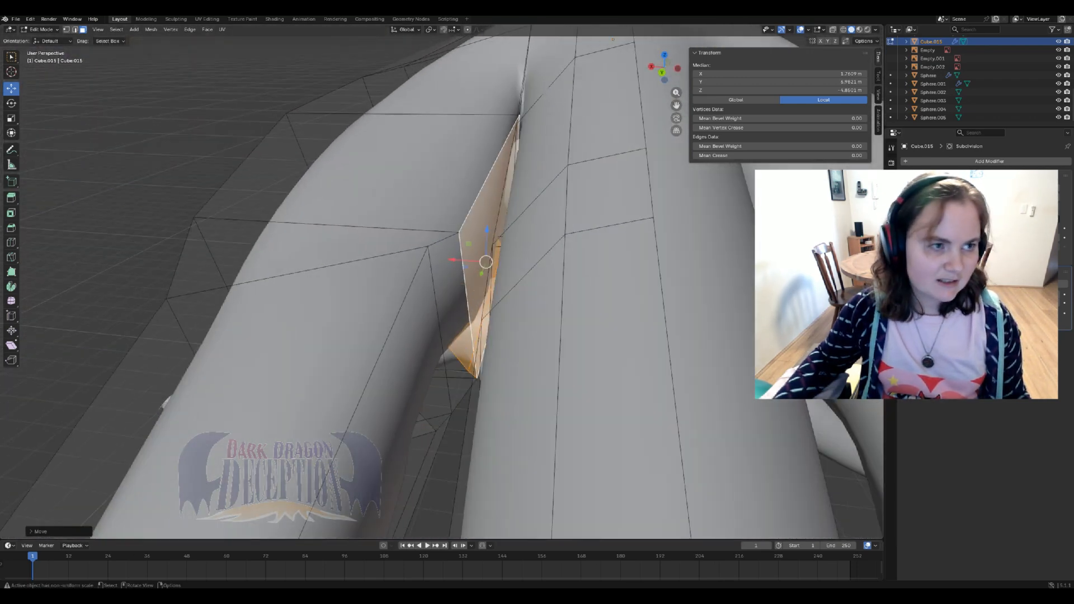
key("2")
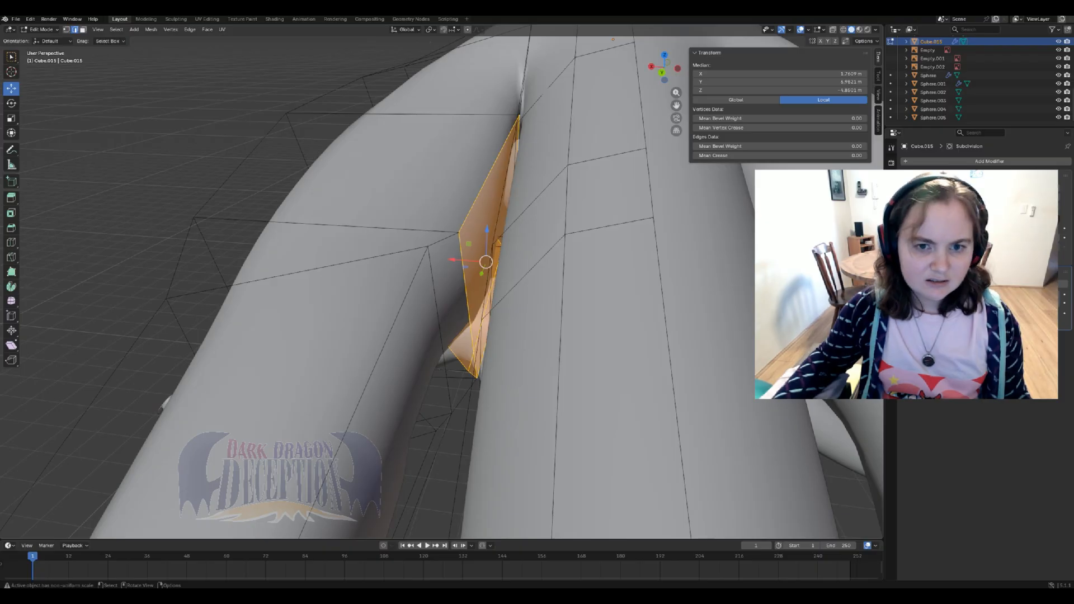
middle_click_drag(487, 184, 504, 168)
left_click_drag(503, 117, 464, 99)
scroll(464, 99, "down", 4)
middle_click_drag(464, 224, 602, 111)
key("Tab")
middle_click_drag(464, 224, 576, 190)
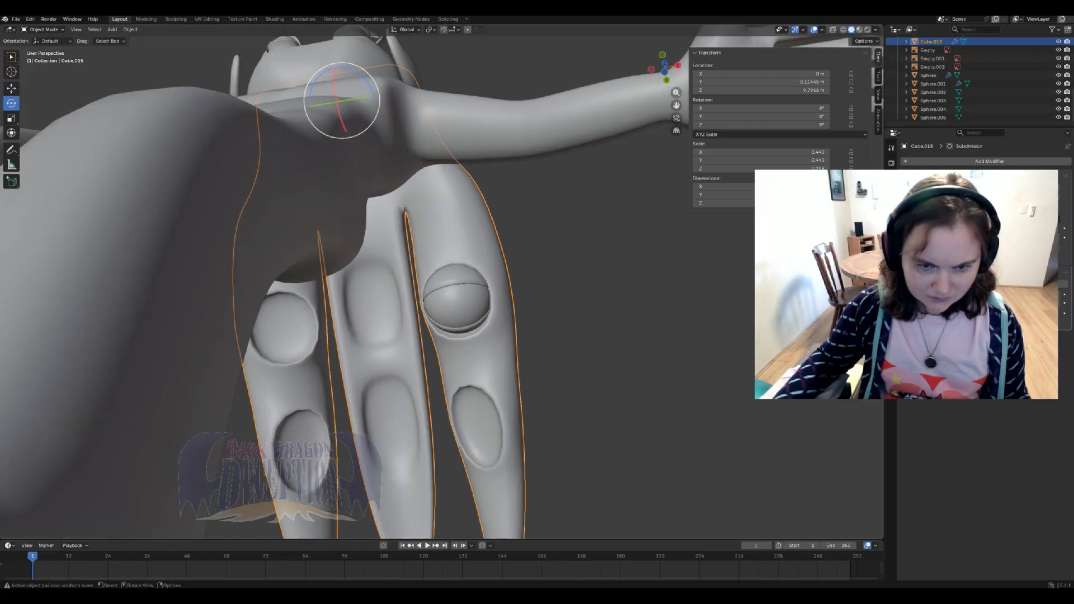
- Reposition the strand's underside face at the edge of the shelled sphere's recess, using face selection
key("Tab")
scroll(464, 313, "up", 5)
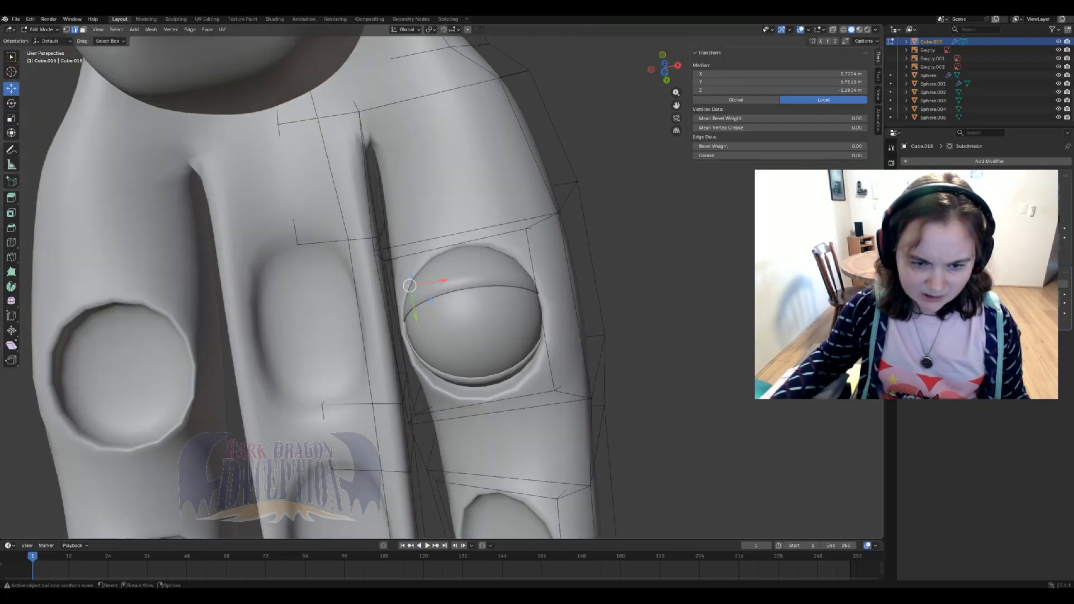
left_click(83, 29)
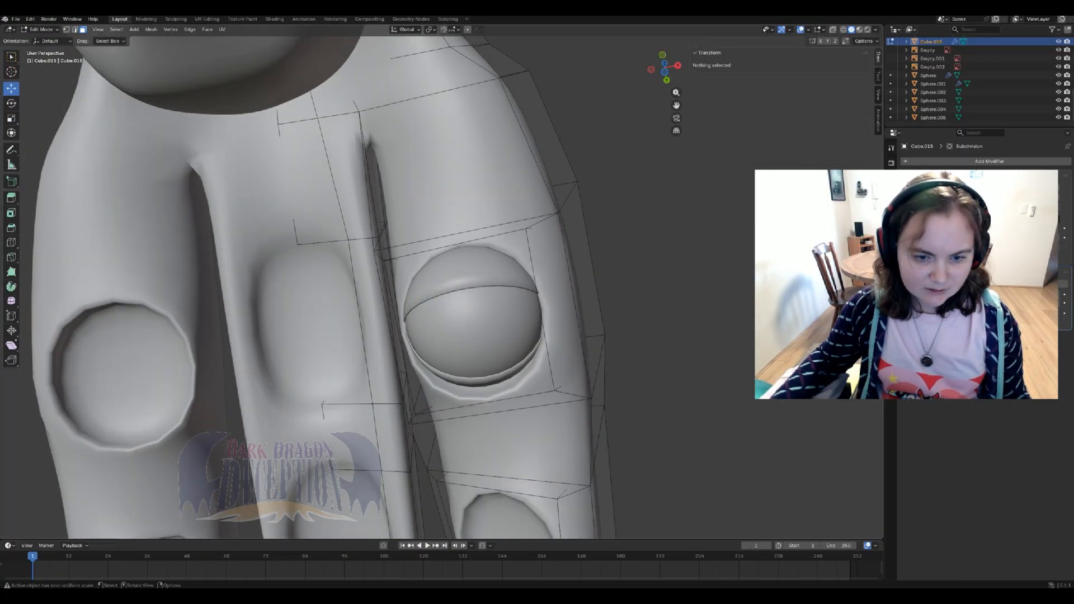
left_click(492, 400)
middle_click_drag(492, 400, 467, 390)
left_click_drag(549, 419, 533, 386)
key("Tab")
- Duplicate the layered spheres with their half-sphere shells in the right wireframe view and move the copies to the strand's next recess
middle_click_drag(533, 386, 391, 459)
scroll(442, 280, "down", 9)
middle_click_drag(392, 336, 492, 336)
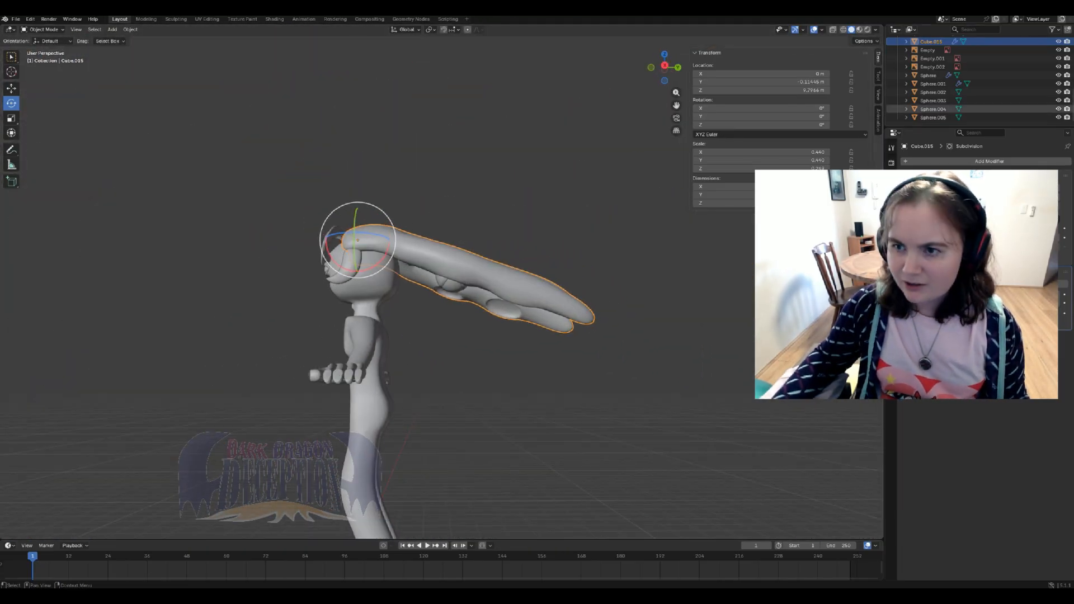
left_click(933, 92)
left_click(934, 118, "shift")
key("KP_3")
key("shift+z")
key("shift+d")
key("Escape")
left_click(11, 88)
left_click_drag(404, 222, 514, 258)
- Move the hair strand's outer side face beside the copied spheres outward along X
key("shift+z")
scroll(496, 275, "up", 4)
middle_click_drag(504, 335, 391, 336)
left_click(502, 240)
key("Tab")
left_click(338, 196)
left_click_drag(319, 199, 309, 199)
middle_click_drag(391, 336, 414, 330)
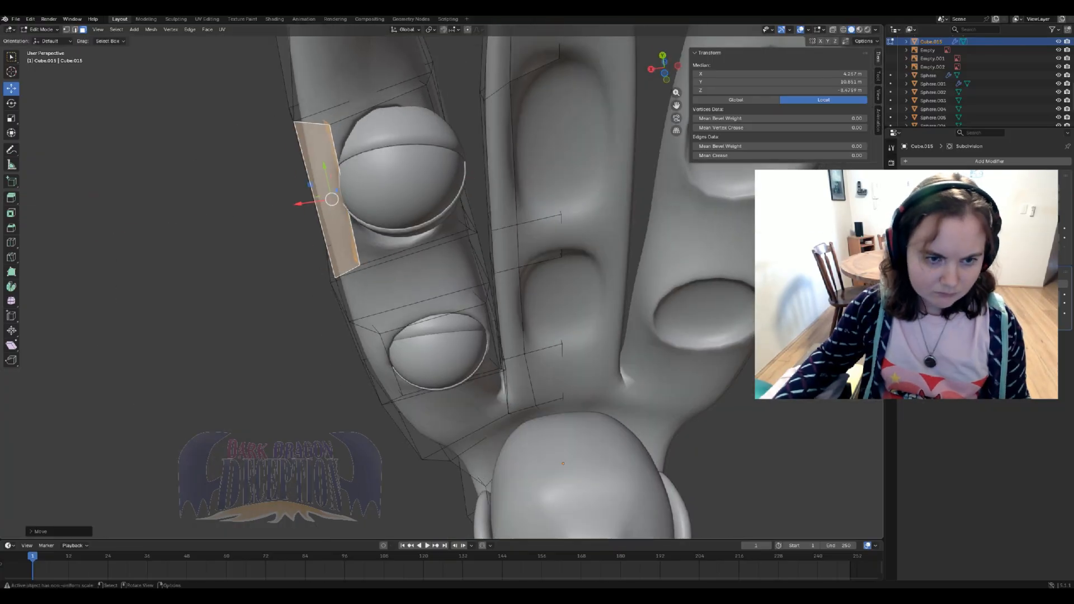
- Move the strand's inner side face away from the copied spheres and adjust a neighbouring recess face along the same axis
middle_click_drag(425, 269, 431, 296)
left_click(450, 162)
left_click_drag(417, 163, 428, 161)
middle_click_drag(431, 252, 313, 269)
middle_click_drag(392, 269, 369, 240)
left_click(404, 285)
left_click_drag(376, 289, 367, 290)
mouse_move(366, 290)
middle_mouse_down()
mouse_move(400, 280)
mouse_move(319, 313)
mouse_move(382, 302)
middle_mouse_up()
- Select the face at the far end of the copied spheres' recess through wireframe shading and reposition it
key("shift+z")
left_click(309, 360)
key("shift+z")
left_click_drag(231, 281, 244, 283)
middle_click_drag(279, 285, 420, 286)
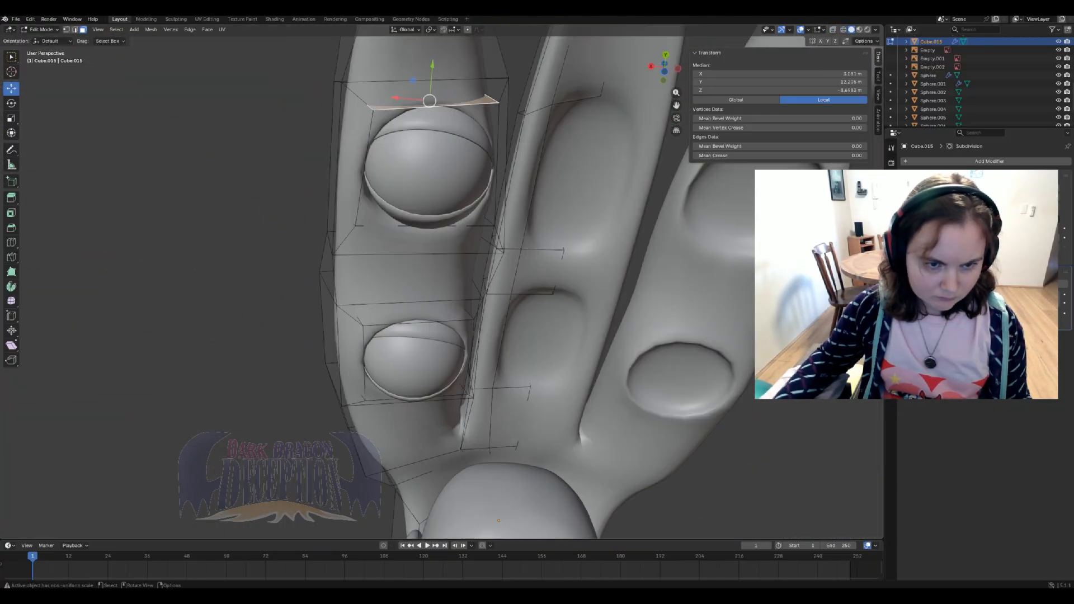
- Move the first strand's outer side slightly outward between its two sphere-filled recesses
middle_click_drag(420, 235, 386, 302)
left_click(312, 244)
left_click(334, 259)
middle_click_drag(336, 263, 353, 213)
left_click_drag(316, 289, 309, 291)
key("Tab")
middle_click_drag(335, 279, 476, 347)
middle_click_drag(447, 279, 447, 184)
- Duplicate the layered spheres with their half-sphere shells and move the copies along X into the middle strand's recess
key("Tab")
key("Tab")
scroll(933, 91, "down", 2)
left_click(934, 75)
left_click(933, 66)
left_click(933, 59, "shift")
key("shift+d")
right_click(432, 307)
left_click_drag(404, 309, 473, 308)
middle_click_drag(504, 307, 588, 235)
left_click_drag(486, 176, 485, 156)
middle_click_drag(485, 168, 448, 263)
- Duplicate the sphere and shell set again and fit the copies into the middle strand's other recess
key("shift+d")
middle_click_drag(492, 297, 503, 235)
left_click_drag(518, 202, 518, 215)
middle_click_drag(518, 235, 476, 196)
left_click_drag(507, 252, 522, 267)
- Select the face beside the middle strand's copied spheres through wireframe shading and reposition it
left_click(582, 235)
key("Tab")
key("3")
mouse_move(391, 246)
middle_mouse_down()
mouse_move(448, 268)
mouse_move(560, 235)
mouse_move(447, 279)
middle_mouse_up()
left_click(468, 266)
key("shift+z")
key("z")
left_click(522, 259)
left_click_drag(462, 243, 453, 207)
- Try edge selection around the middle strand's recess, then select and move its adjoining face
key("2")
middle_click_drag(464, 240, 534, 260)
left_click(519, 256)
left_click(467, 241, "shift")
key("3")
left_click(493, 251)
left_click_drag(483, 300, 447, 216)
- Move the face at the opposite end of the middle strand's recess to fit the copied spheres
key("shift+z")
key("shift+z")
middle_click_drag(447, 216, 492, 240)
left_click(512, 319)
left_click_drag(518, 316, 534, 336)
left_click(629, 204)
- Adjust two faces around the middle strand's second recess to follow the copied spheres
middle_click_drag(534, 336, 534, 263)
left_click_drag(535, 148, 532, 134)
left_click(563, 230)
middle_click_drag(531, 168, 525, 269)
left_click_drag(519, 159, 518, 170)
middle_click_drag(518, 224, 560, 168)
- Select the remaining face beside the middle strand's second sphere set and reshape the recess around it
key("3")
left_click(542, 218)
key("shift+z")
middle_click_drag(542, 218, 470, 162)
key("shift+z")
left_click_drag(470, 154, 464, 171)
key("Tab")
middle_click_drag(464, 171, 526, 223)
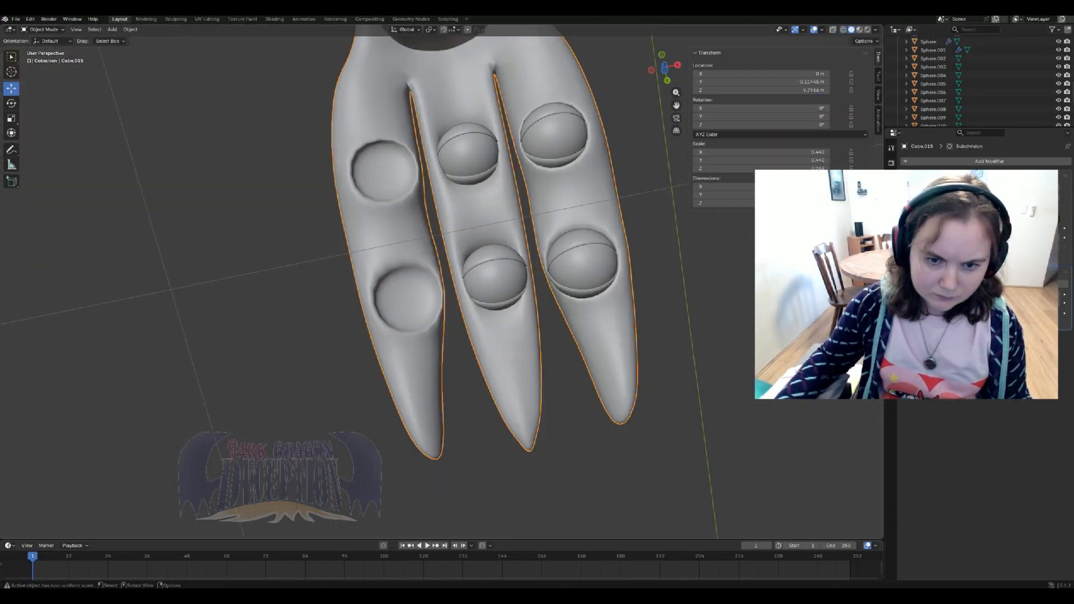
- Shift the middle strand's side edge along X and lower the edge near its tip
scroll(442, 281, "down", 6)
middle_click_drag(448, 280, 464, 173)
scroll(442, 281, "up", 6)
key("Tab")
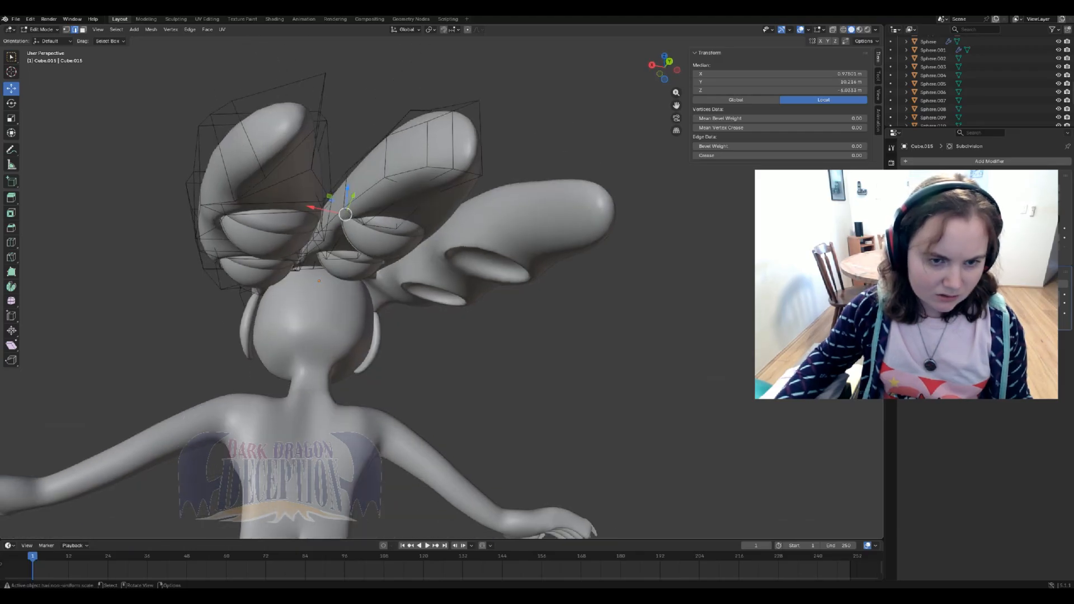
left_click_drag(311, 182, 307, 181)
middle_click_drag(310, 181, 314, 140)
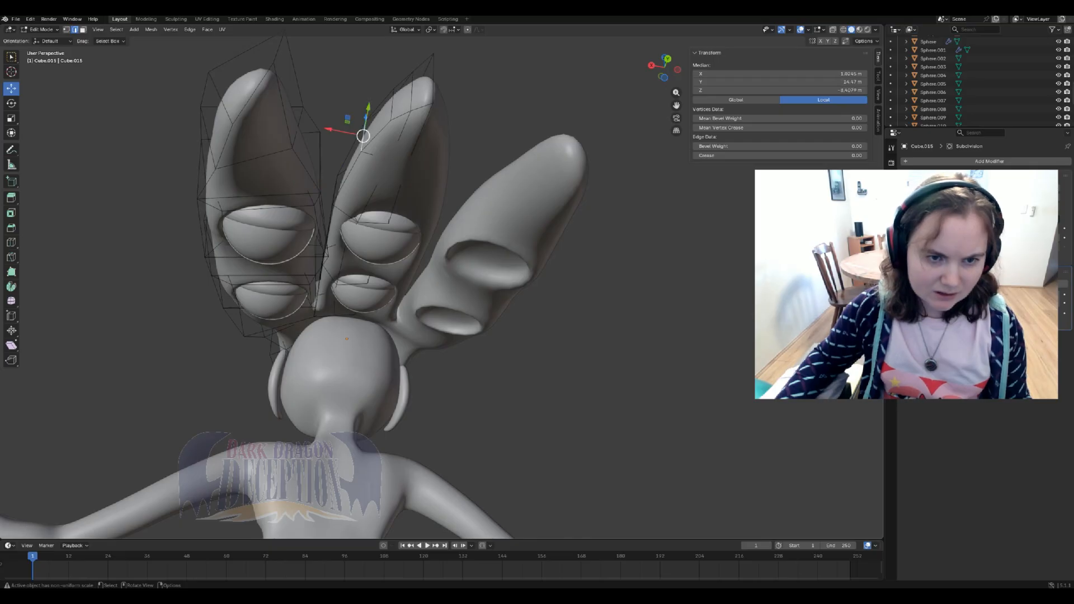
left_click_drag(363, 135, 375, 81)
middle_click_drag(375, 81, 486, 139)
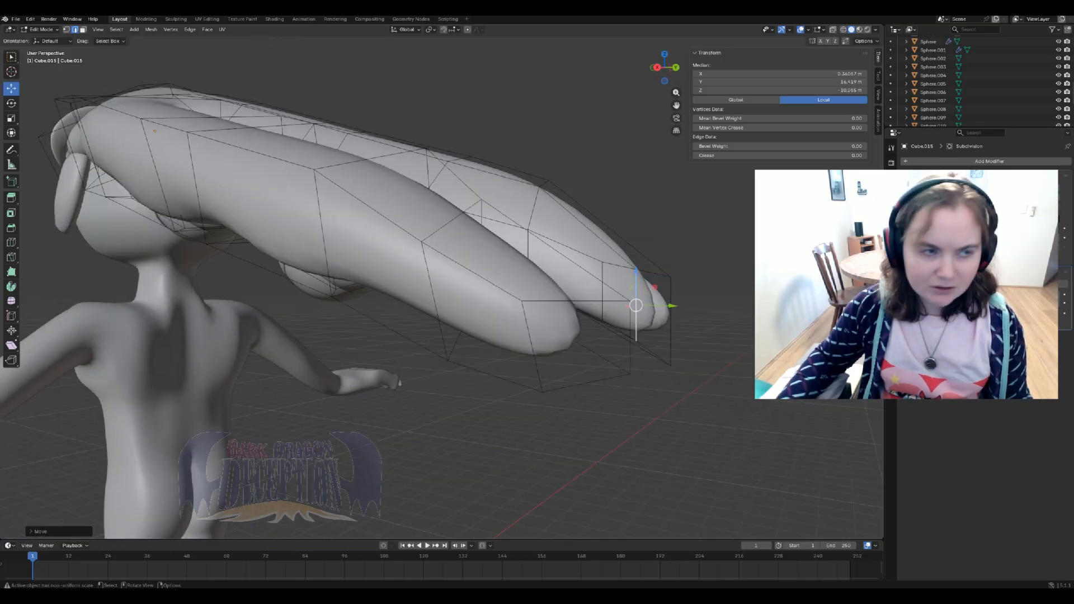
- Lower the middle strand's centre tip vertex along Z and reposition the outer strand's inner tip vertex
left_click(670, 277)
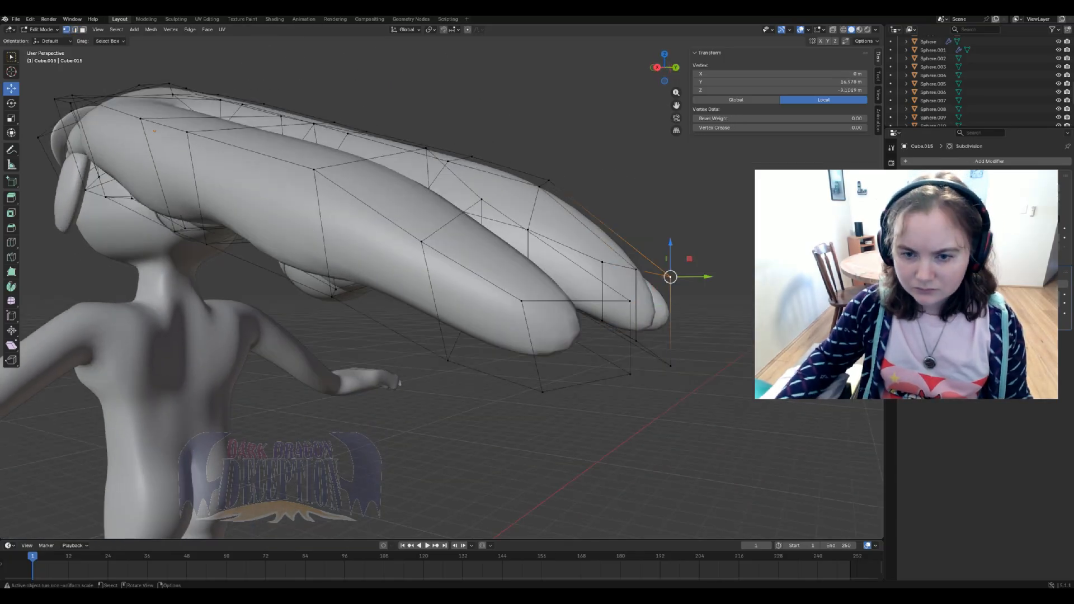
left_click_drag(670, 277, 671, 323)
middle_click_drag(671, 322, 643, 315)
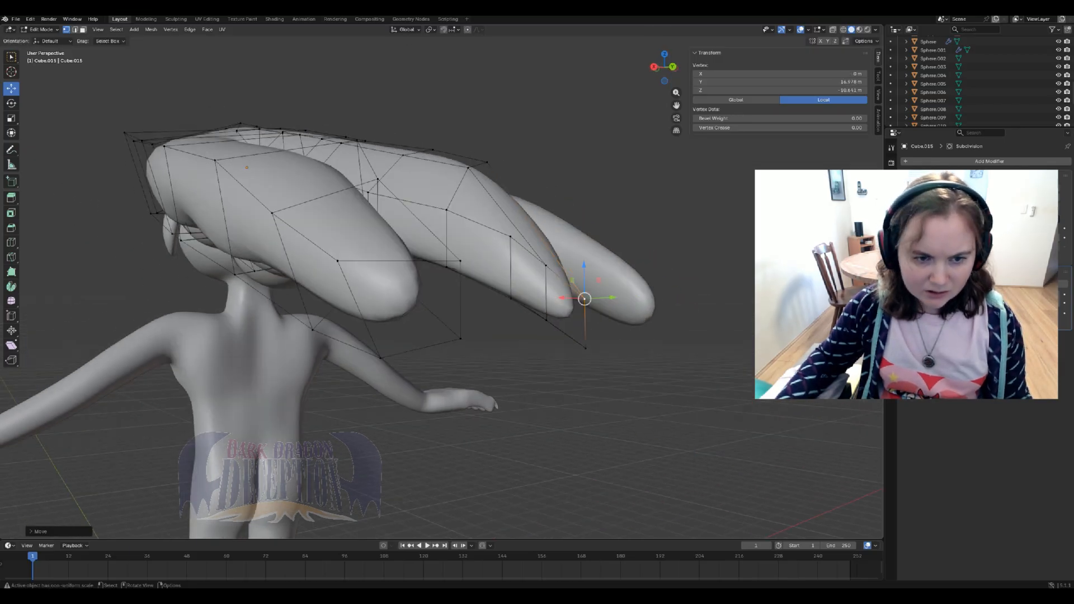
left_click_drag(338, 238, 338, 272)
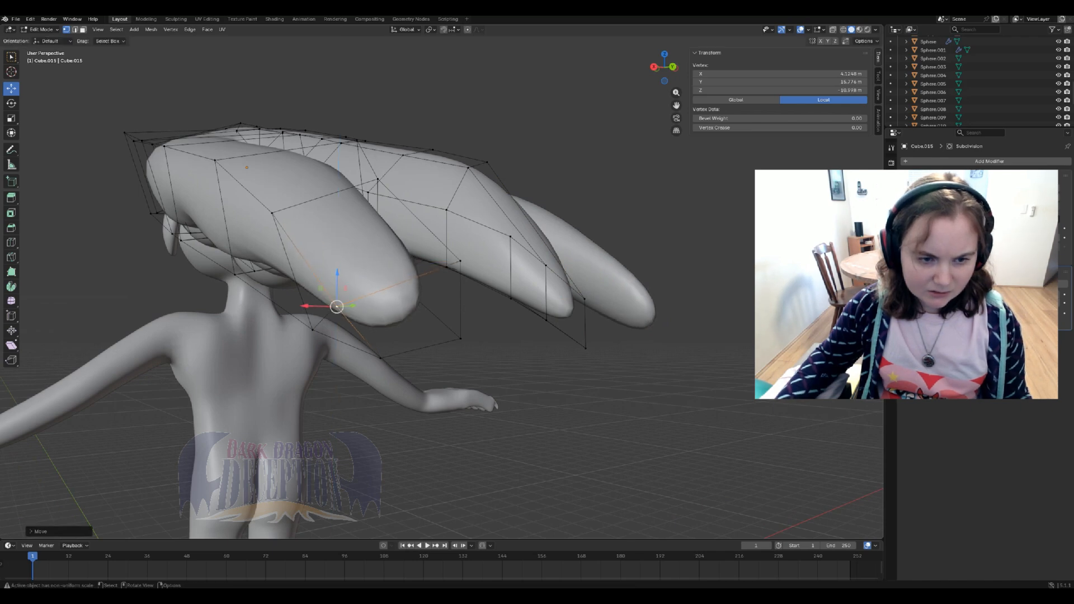
middle_click_drag(338, 273, 311, 299)
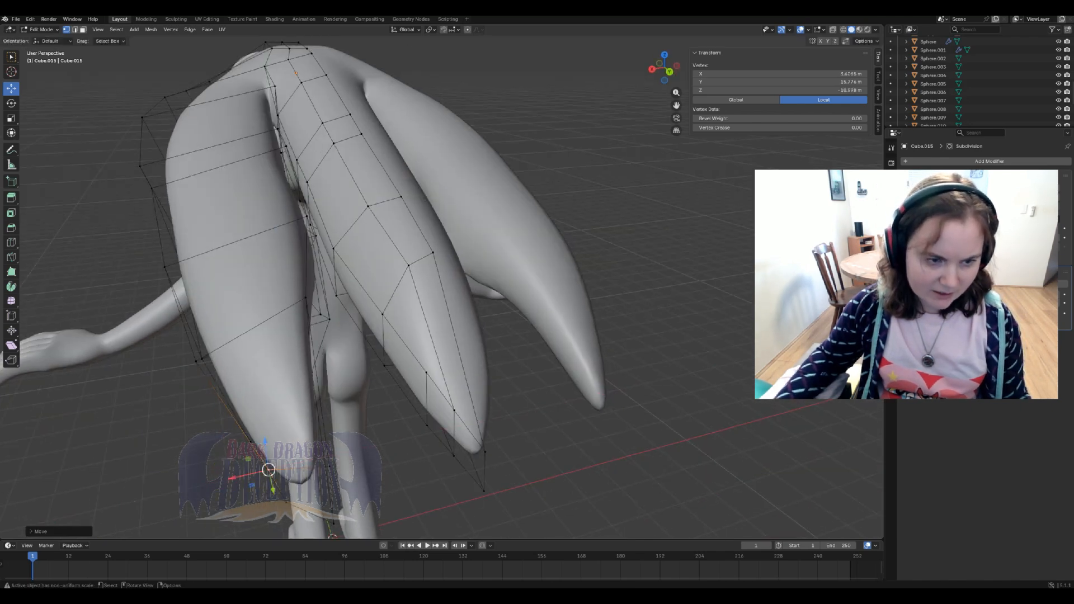
key("Tab")
scroll(266, 470, "down", 4)
middle_click_drag(267, 470, 409, 392)
scroll(951, 84, "down", 4)
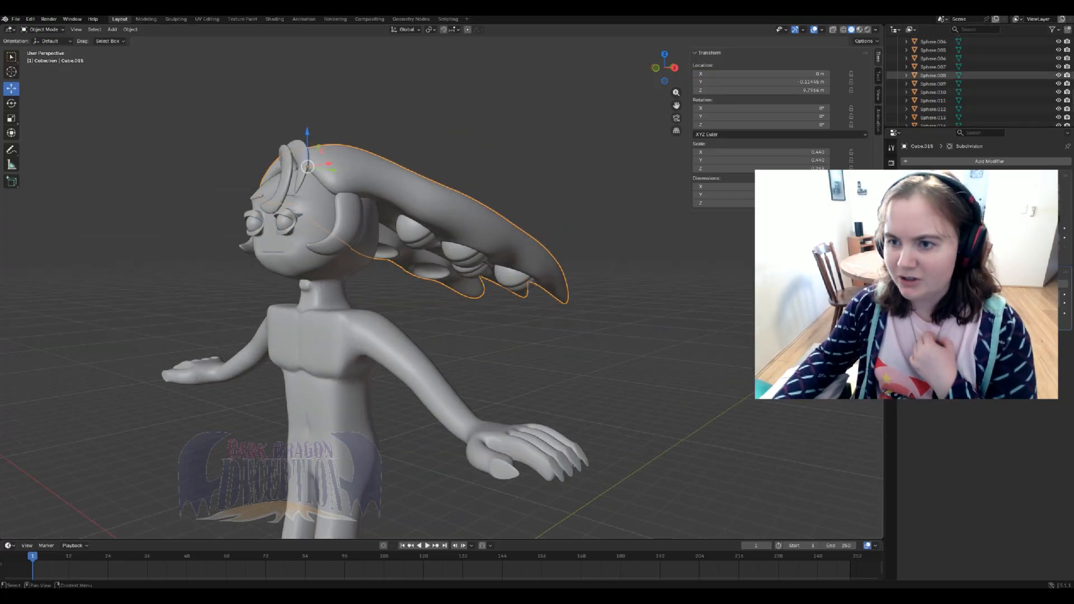
- Add a Mirror modifier to Sphere.002 so it is mirrored onto the opposite hair strand
left_click(933, 58)
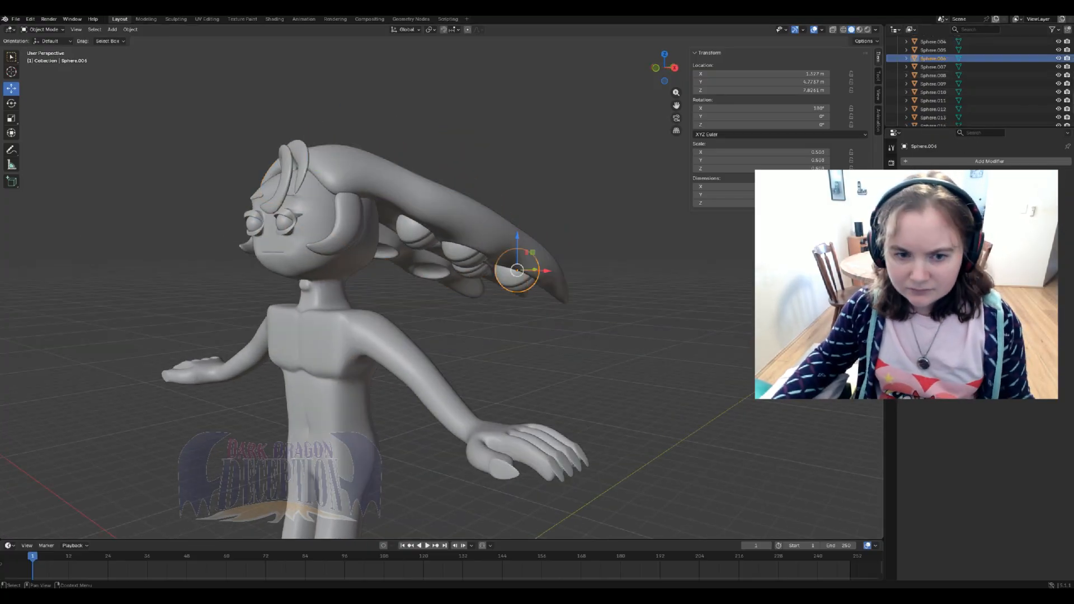
left_click(933, 50)
scroll(933, 50, "up", 2)
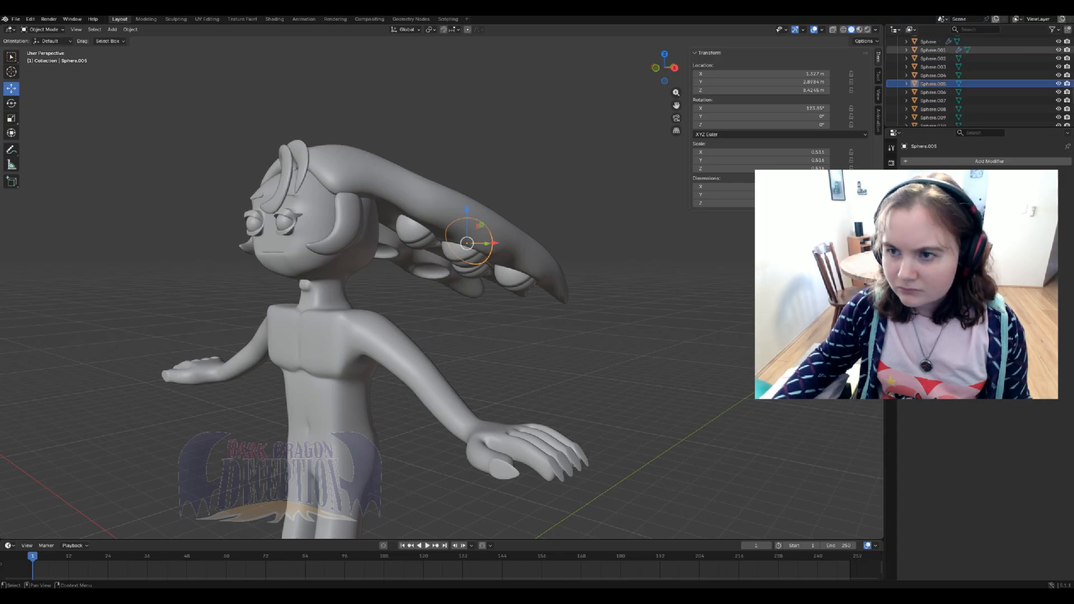
left_click(933, 59)
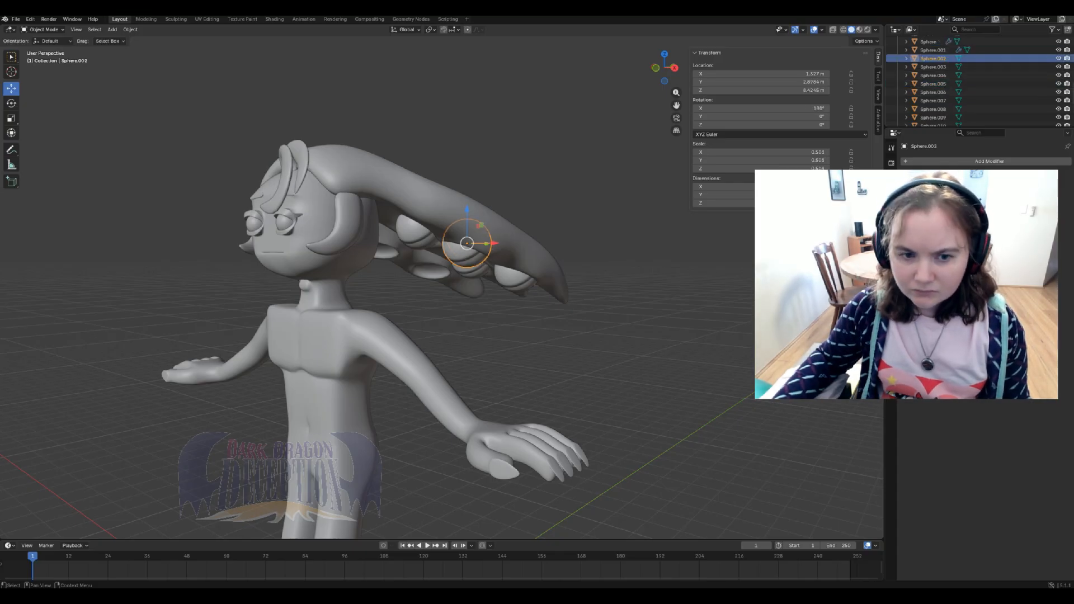
left_click(933, 50)
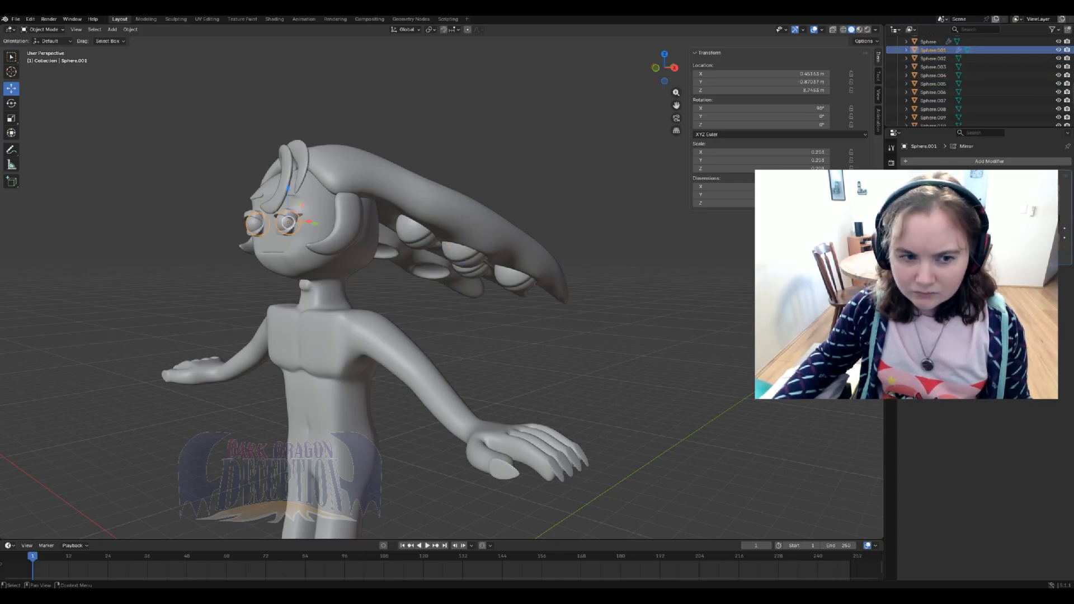
left_click(934, 58)
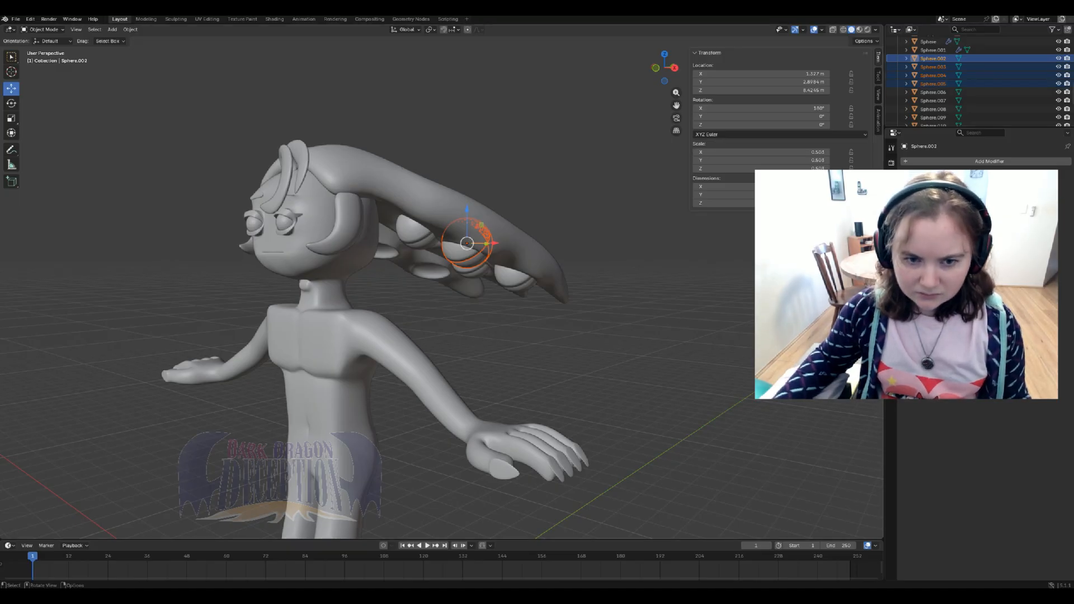
left_click(933, 83)
left_click(933, 58)
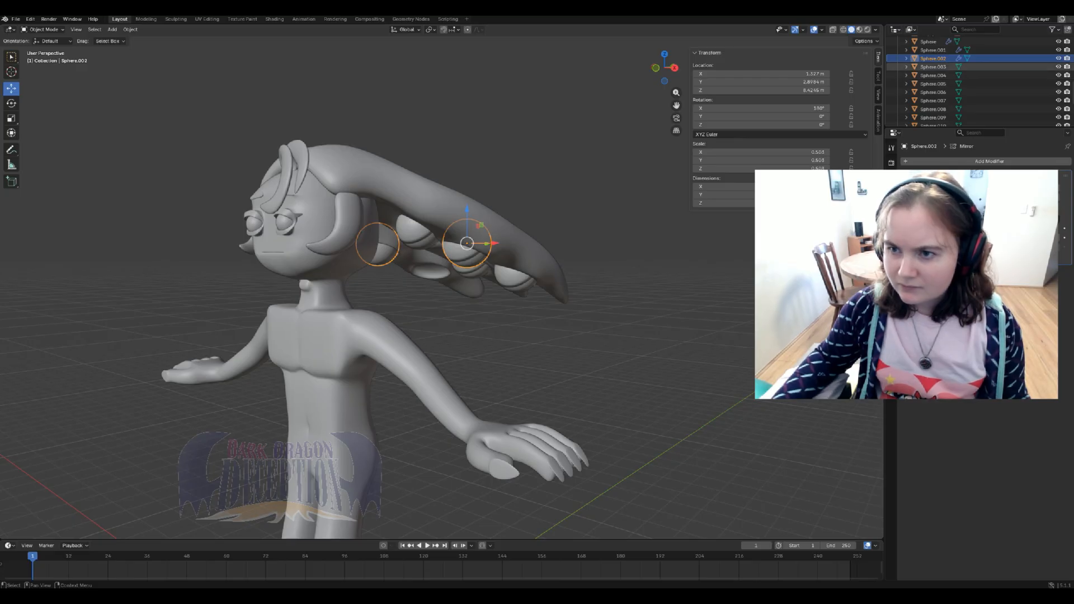
- Mirror Sphere.003, Sphere.004 and Sphere.005 onto the opposite strand with Mirror modifiers
left_click(933, 67)
left_click(934, 74)
left_click(974, 161)
left_click(901, 224)
left_click(934, 84)
left_click(973, 161)
left_click(901, 224)
- Add Mirror modifiers to Sphere.006 and Sphere.007 for the opposite strand's second recess
left_click(933, 92)
left_click(951, 161)
left_click(933, 100)
left_click(973, 161)
left_click(901, 224)
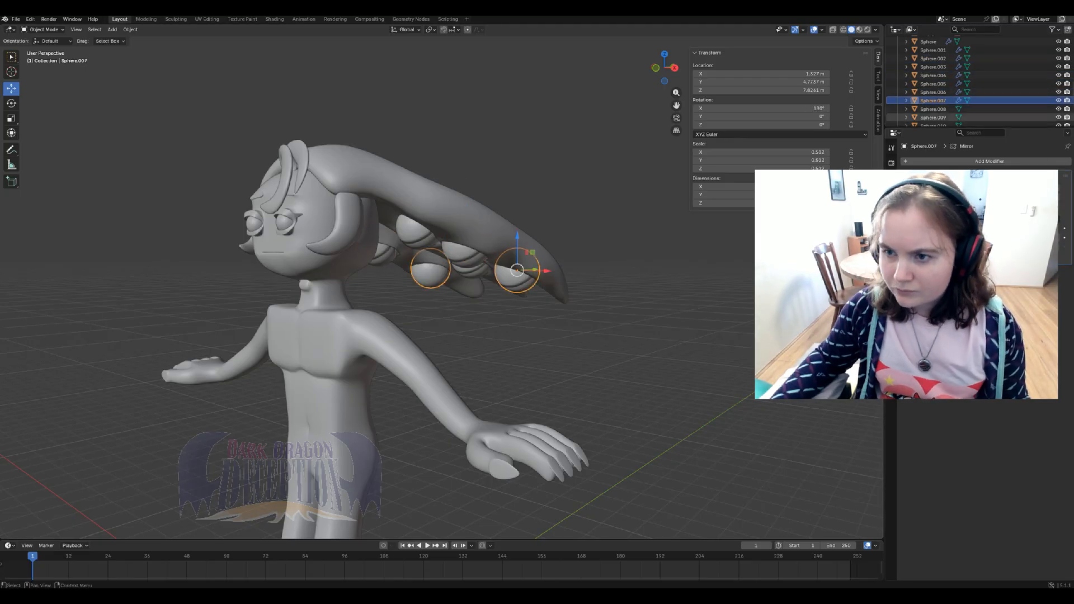
- Add Mirror modifiers to the last two parts of the outer strand's set, Sphere.008 and Sphere.009
left_click(934, 108)
left_click(974, 161)
left_click(900, 224)
left_click(1007, 219)
left_click(934, 117)
scroll(933, 101, "down", 3)
left_click(974, 161)
left_click(901, 224)
- Move the inner side geometry near the outer hair strand's tip along X
middle_click_drag(538, 335, 414, 302)
key("alt+a")
scroll(397, 302, "up", 2)
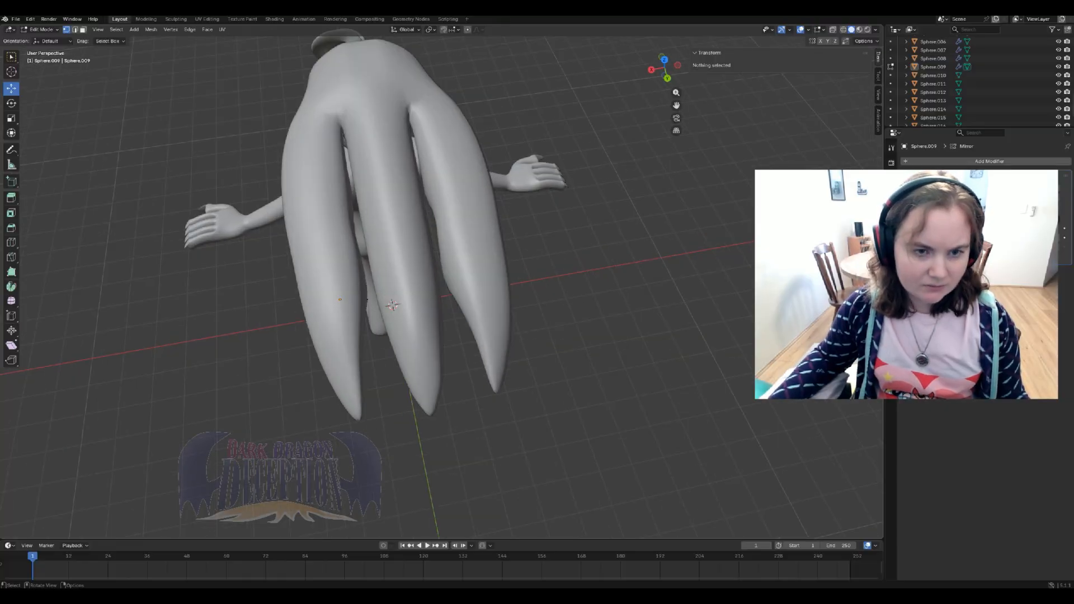
left_click(393, 305)
key("Tab")
scroll(403, 297, "up", 4)
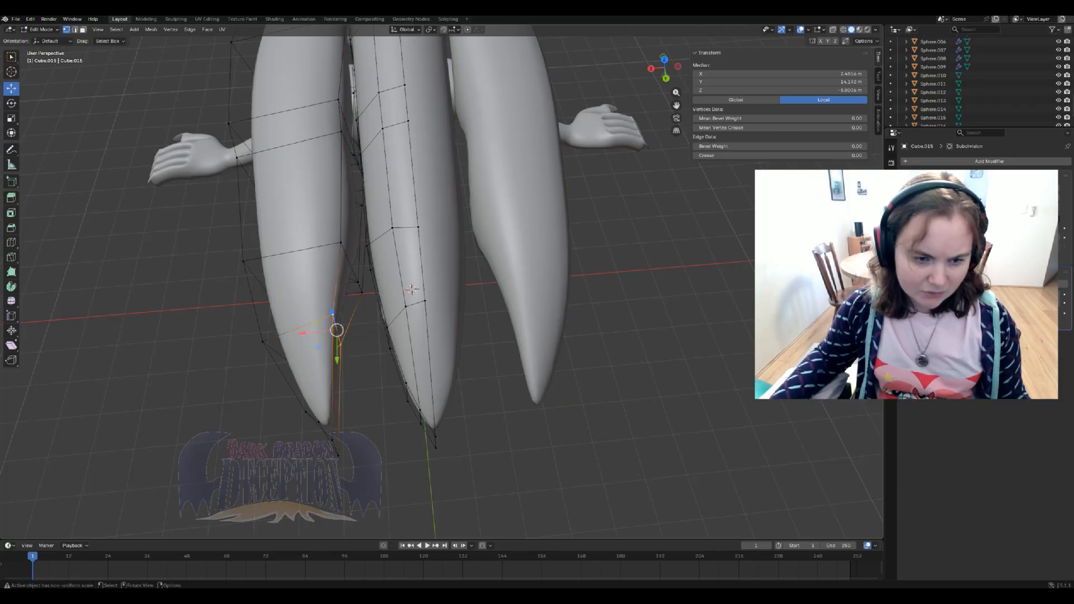
middle_click_drag(403, 296, 391, 313)
key("g")
left_click_drag(347, 353, 346, 353)
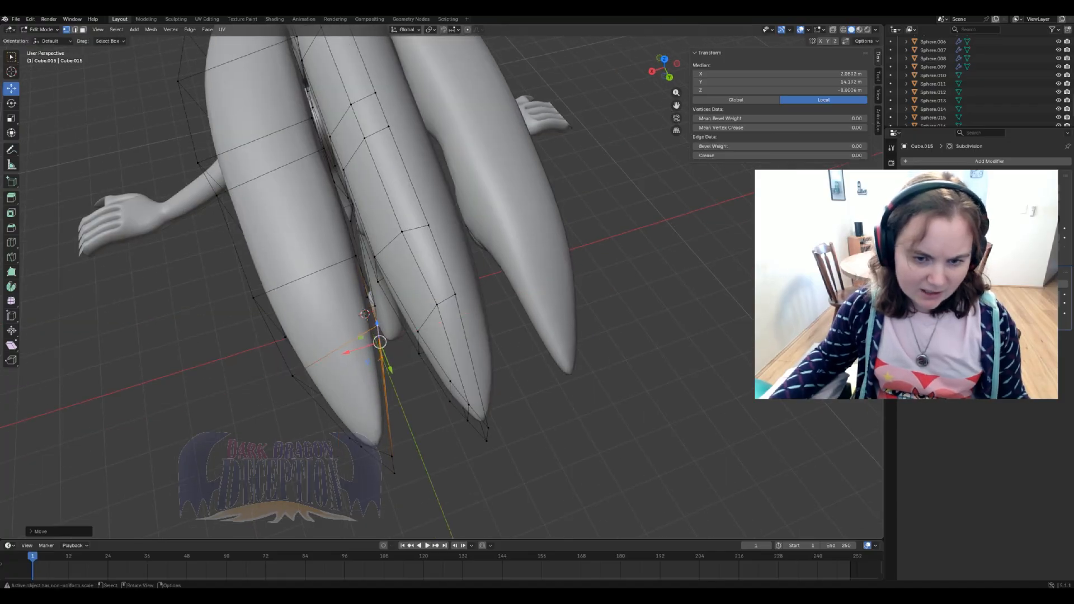
- Nudge the selected part of the hair mesh slightly downward
key("Tab")
scroll(347, 352, "down", 4)
middle_click_drag(347, 353, 247, 354)
middle_click_drag(520, 303, 420, 260)
scroll(448, 283, "up", 6)
key("Tab")
scroll(448, 283, "down", 5)
left_click_drag(356, 135, 357, 149)
key("Tab")
scroll(436, 284, "down", 5)
- Select the front edge of the hair at the hairline and move it along Y behind the bangs
middle_click_drag(392, 251, 425, 306)
scroll(442, 285, "up", 2)
scroll(425, 306, "up", 1)
key("Tab")
scroll(391, 280, "up", 3)
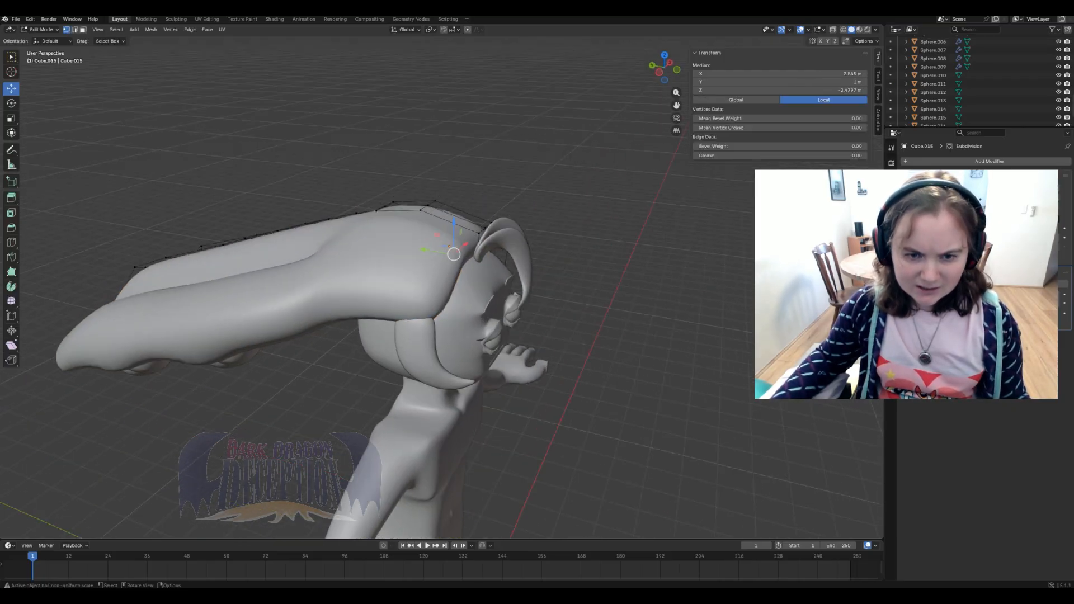
scroll(392, 280, "up", 4)
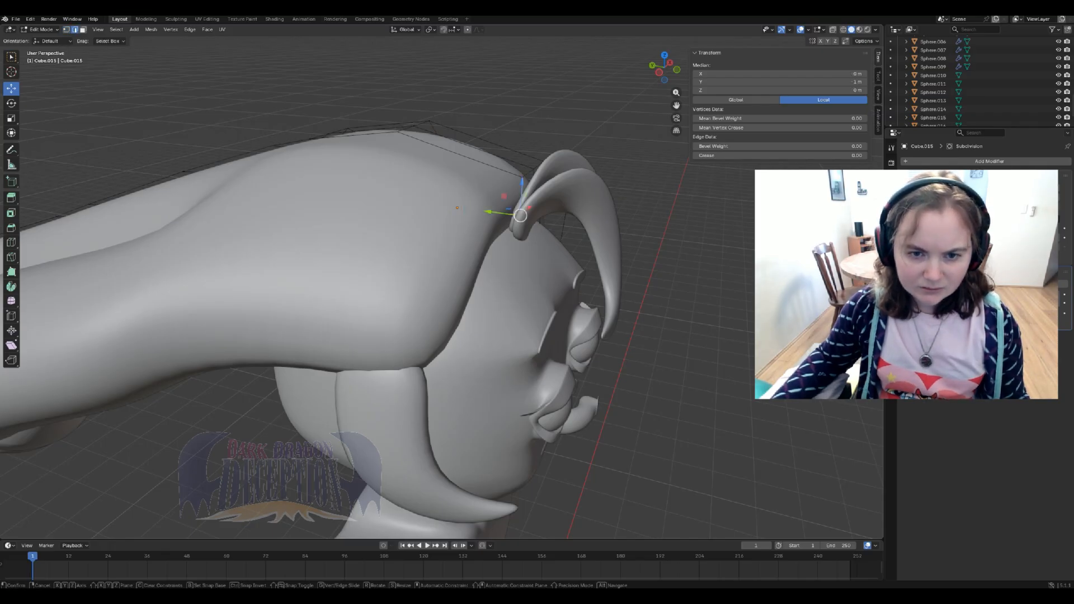
left_click_drag(491, 213, 492, 212)
middle_click_drag(492, 212, 484, 226)
left_click_drag(480, 234, 515, 242)
middle_click_drag(514, 242, 739, 293)
- Examine the character's face, neck and body with the reshaped hair from the front, close up and from farther away
key("Tab")
scroll(540, 251, "down", 3)
scroll(459, 251, "up", 4)
middle_click_drag(459, 251, 565, 330, "shift")
scroll(459, 252, "up", 9)
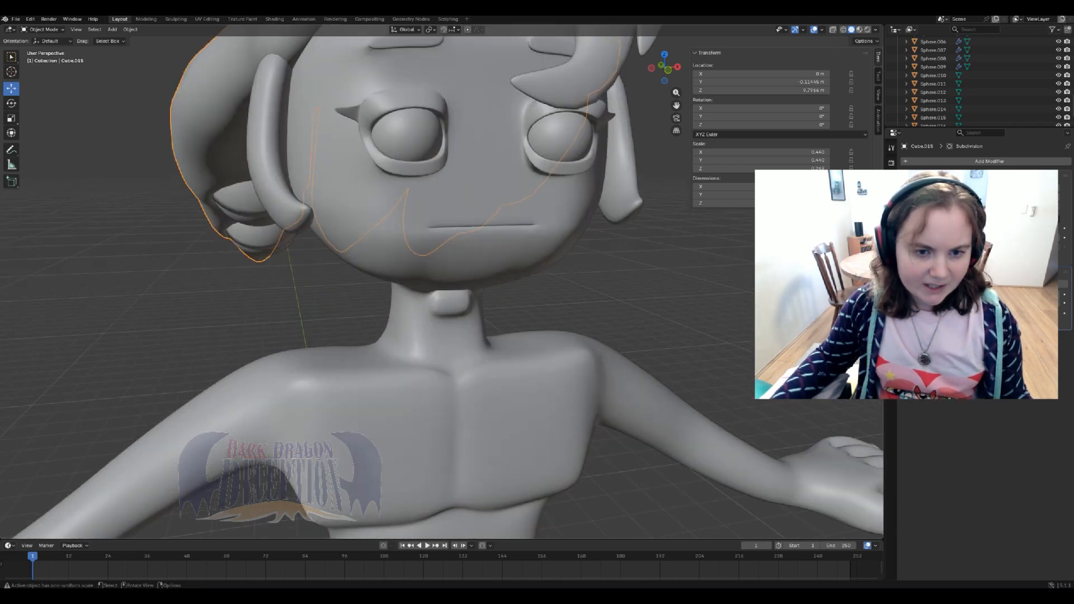
middle_click_drag(459, 251, 456, 282)
scroll(442, 287, "up", 6)
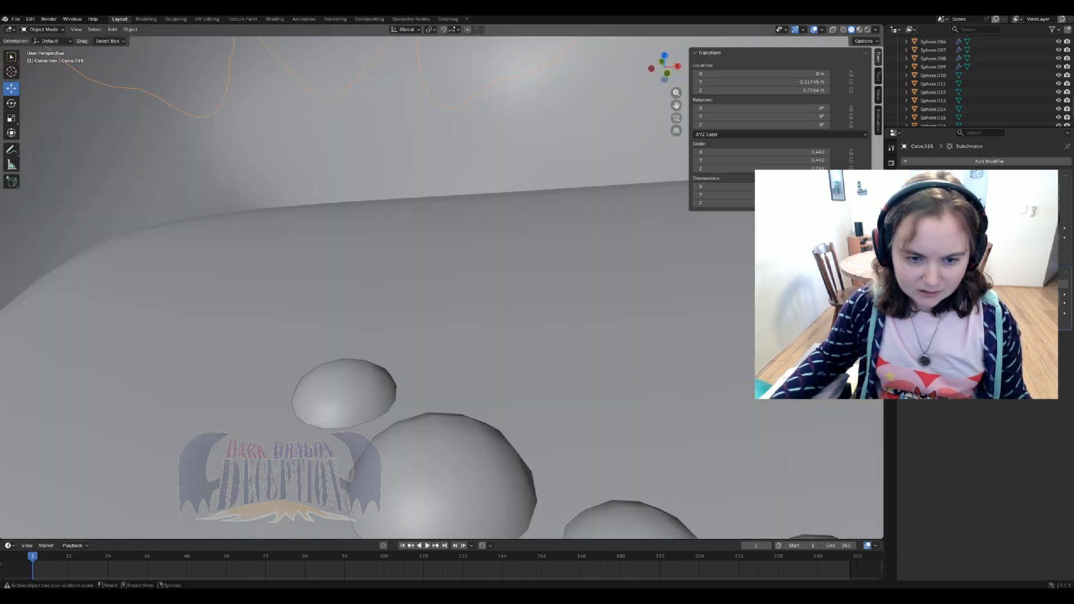
scroll(442, 287, "down", 14)
scroll(442, 288, "down", 5)
middle_click_drag(442, 288, 442, 187, "shift")
scroll(442, 288, "down", 3)
middle_click_drag(442, 287, 414, 288)
scroll(442, 287, "up", 2)
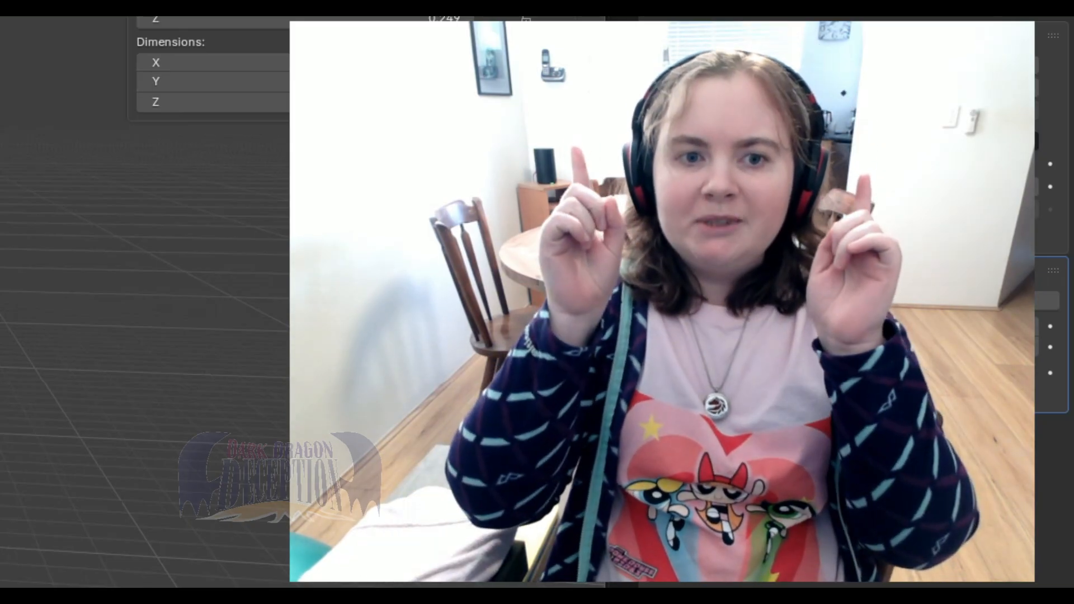